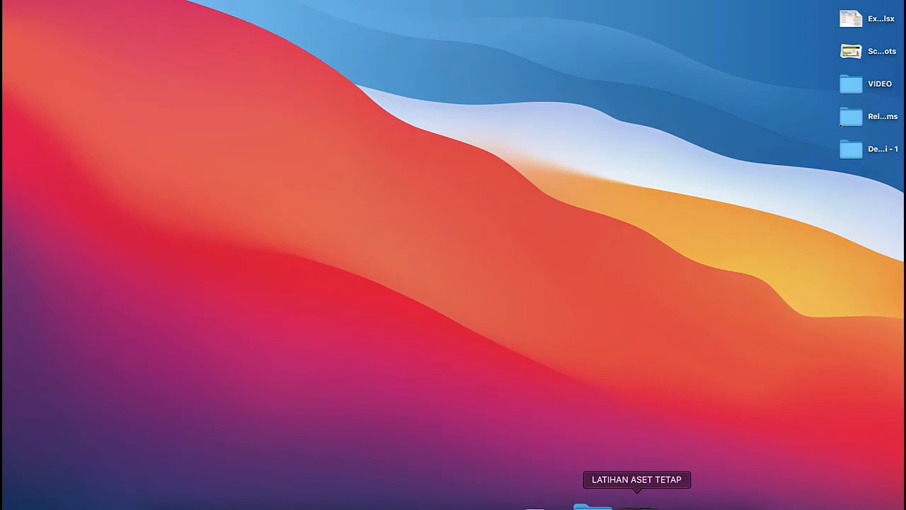
Open the LATIHAN ASET TETAP and ASET TETAP 2 workbooks and bring LATIHAN ASET TETAP to the front
{"action": "left_click", "coordinate": [637, 506]}
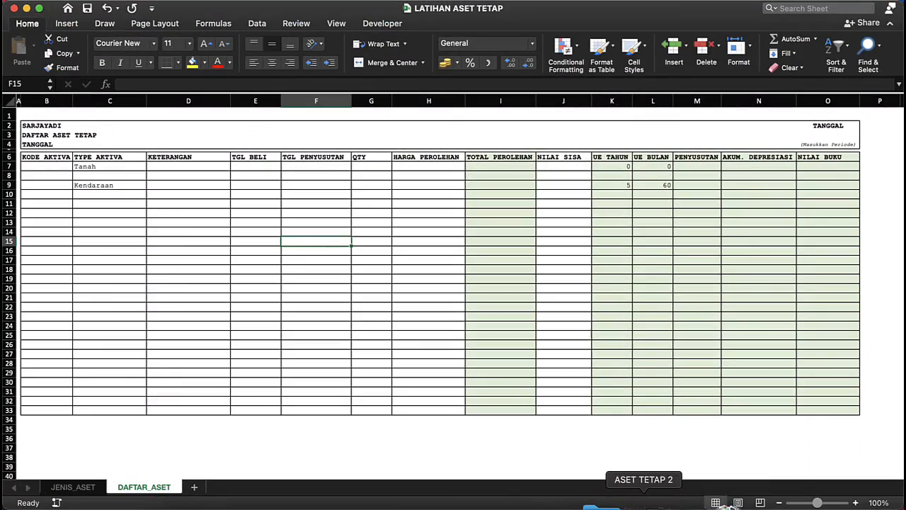
{"action": "left_click", "coordinate": [643, 506]}
{"action": "key", "text": "ctrl+Down"}
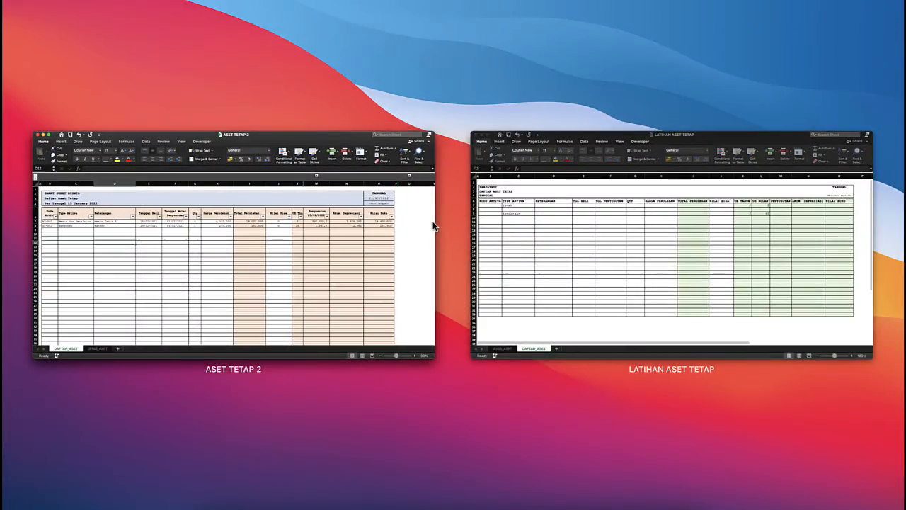
{"action": "left_click", "coordinate": [550, 249]}
{"action": "left_click", "coordinate": [338, 202]}
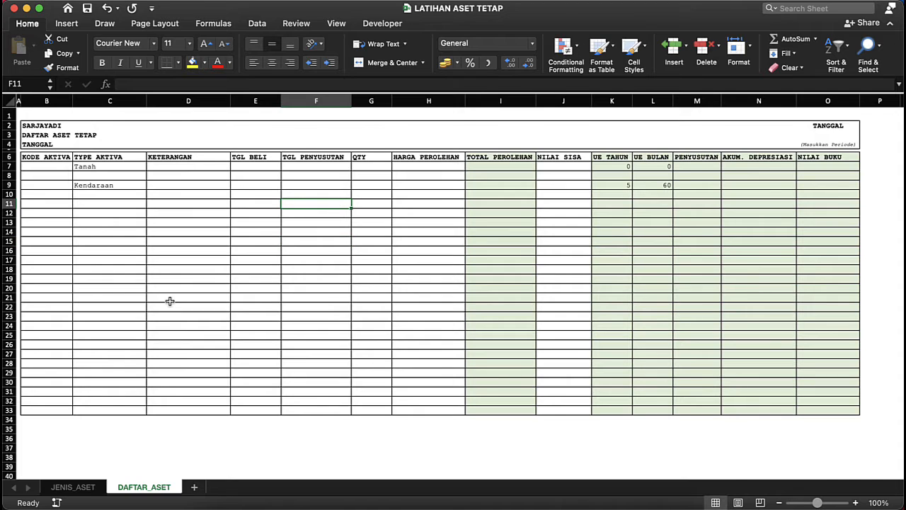
Clear the Tanah and Kendaraan entries from cells C7 and C9 of the TYPE AKTIVA column
{"action": "left_click", "coordinate": [259, 252]}
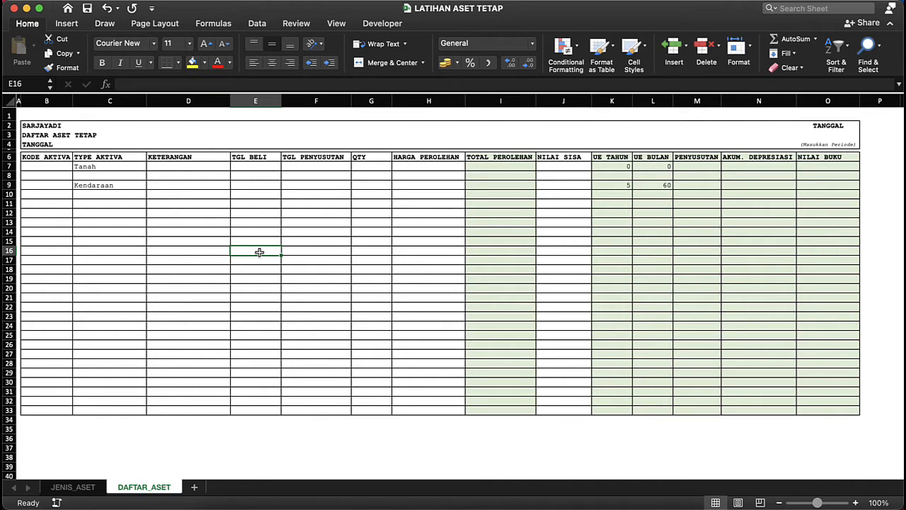
{"action": "left_click", "coordinate": [219, 241]}
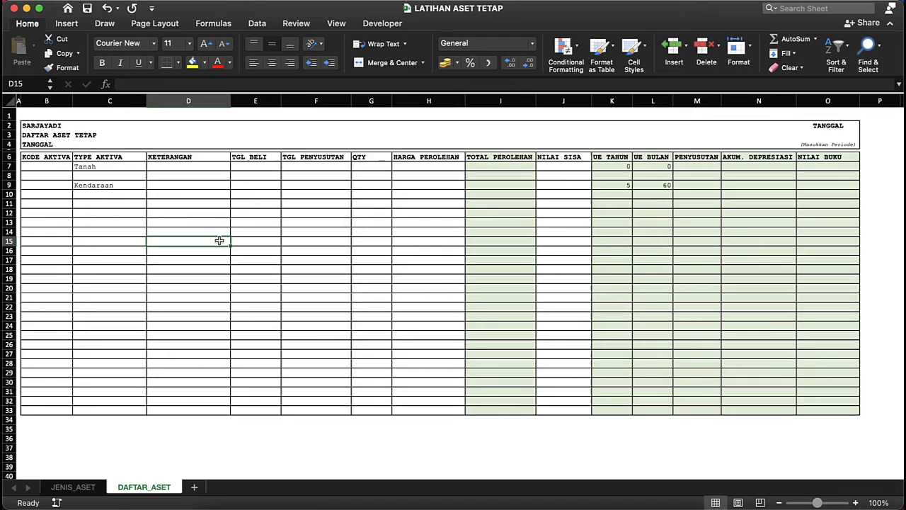
{"action": "left_click", "coordinate": [140, 185]}
{"action": "left_click", "coordinate": [134, 158]}
{"action": "left_click", "coordinate": [124, 171]}
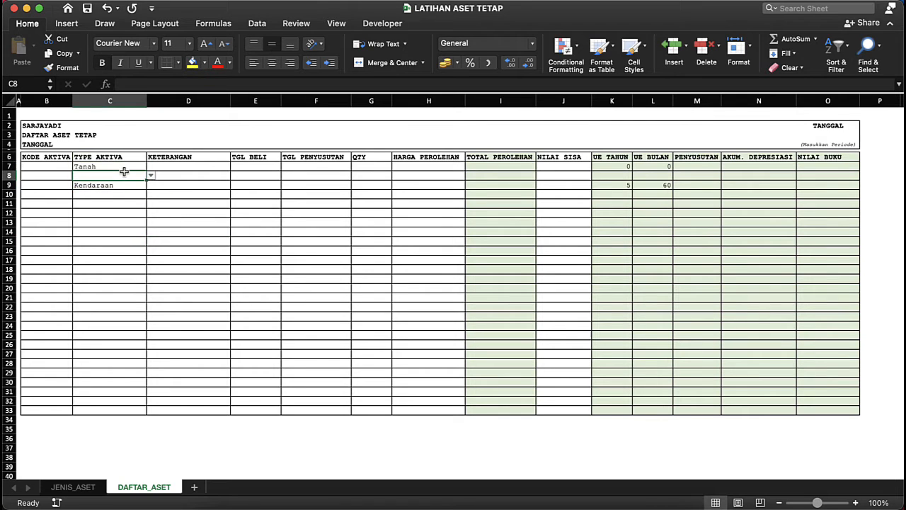
{"action": "left_click", "coordinate": [124, 166]}
{"action": "key", "text": "Delete"}
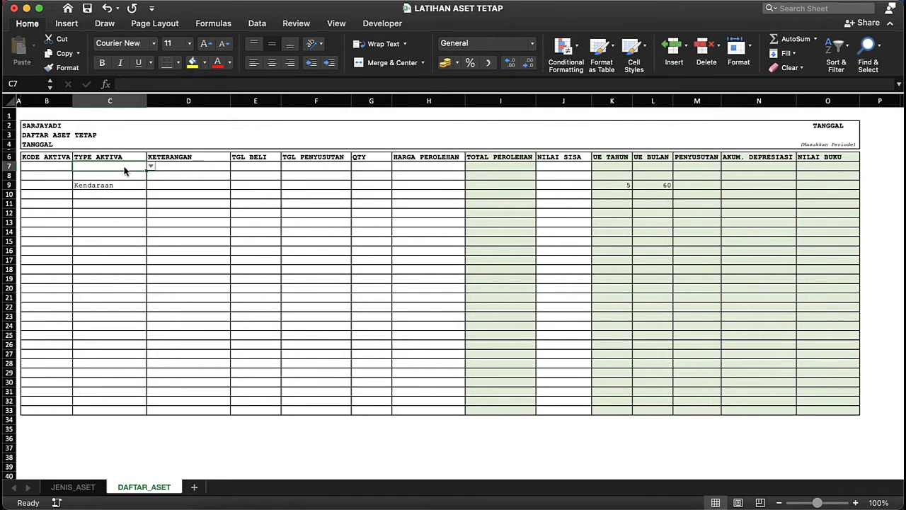
{"action": "key", "text": "Down"}
{"action": "key", "text": "Down"}
{"action": "key", "text": "Delete"}
Examine the row 6 column headings of the DAFTAR_ASET table, from KODE AKTIVA to NILAI BUKU
{"action": "left_click", "coordinate": [8, 157]}
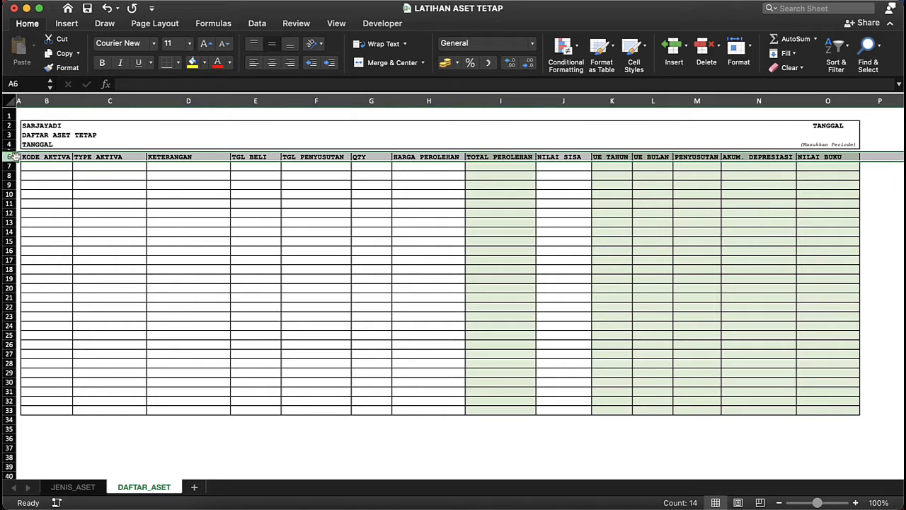
{"action": "left_click", "coordinate": [74, 167]}
{"action": "left_click", "coordinate": [590, 206]}
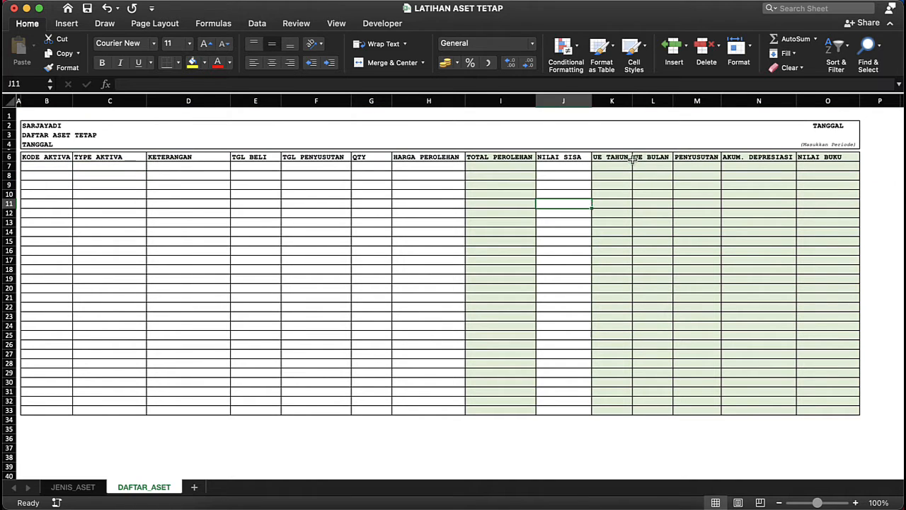
{"action": "left_click", "coordinate": [634, 160]}
{"action": "left_click", "coordinate": [664, 174]}
{"action": "left_click", "coordinate": [710, 167]}
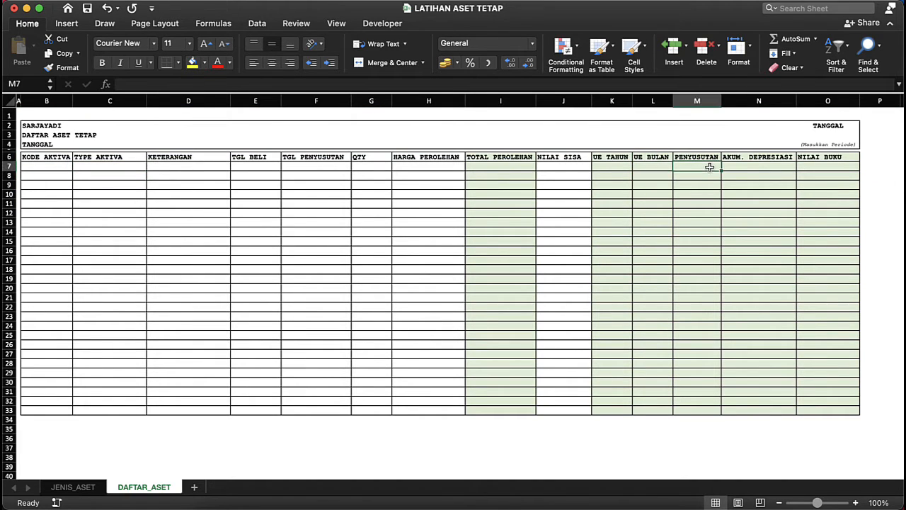
{"action": "left_click", "coordinate": [748, 173]}
{"action": "left_click", "coordinate": [647, 163]}
{"action": "left_click", "coordinate": [458, 161]}
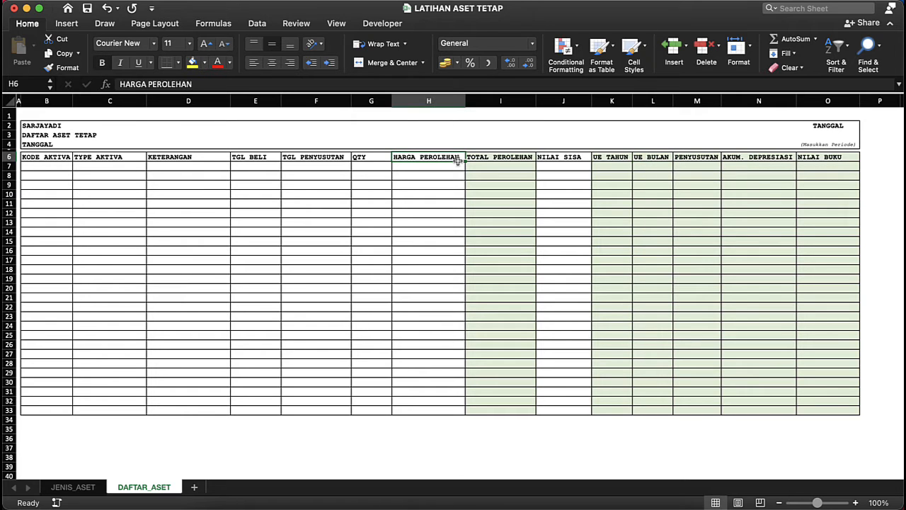
{"action": "left_click", "coordinate": [248, 166]}
Review the asset types on the JENIS_ASET sheet and the UE value assigned to each one
{"action": "left_click", "coordinate": [80, 485]}
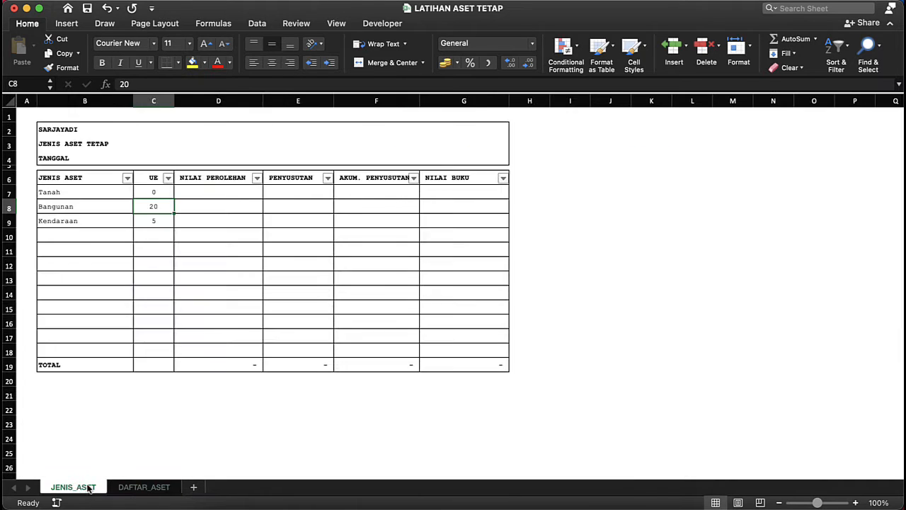
{"action": "left_click", "coordinate": [105, 280]}
{"action": "left_click", "coordinate": [84, 191]}
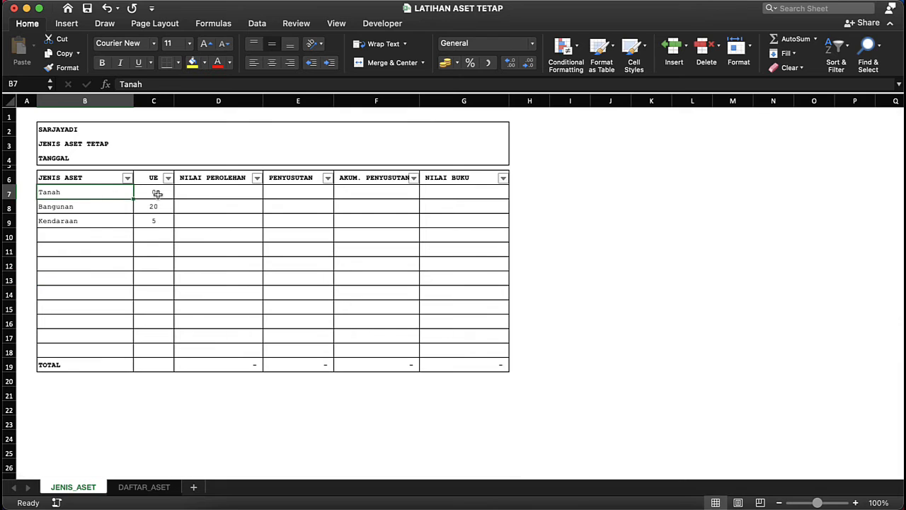
{"action": "left_click", "coordinate": [91, 202]}
{"action": "left_click", "coordinate": [127, 193]}
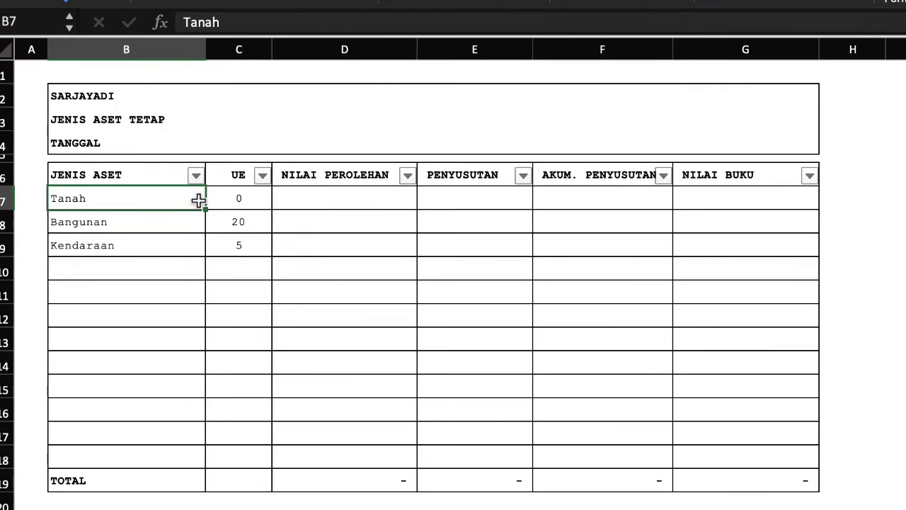
{"action": "left_click", "coordinate": [253, 200]}
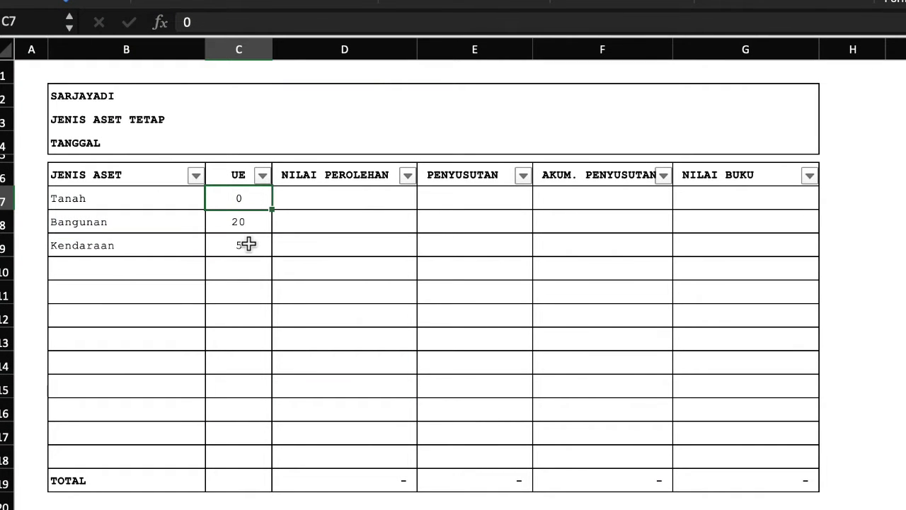
{"action": "left_click", "coordinate": [162, 219]}
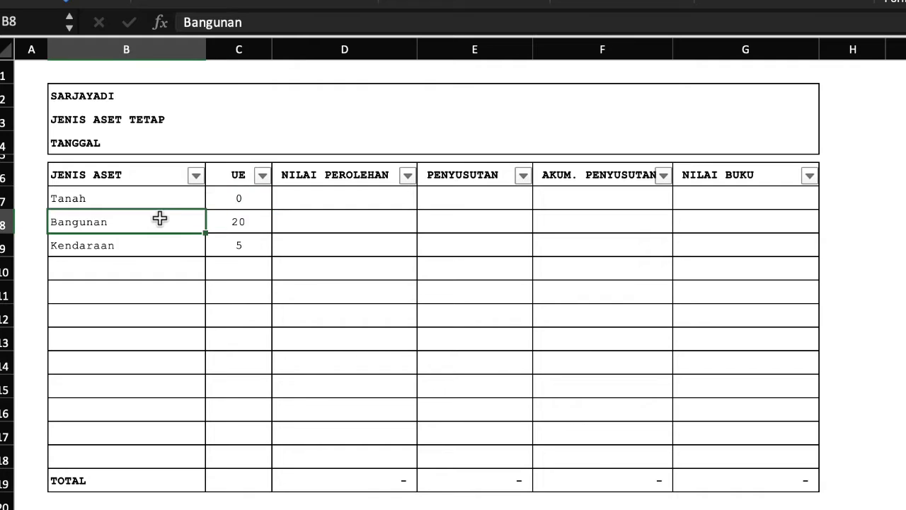
{"action": "left_click", "coordinate": [251, 218]}
{"action": "left_click", "coordinate": [140, 218]}
{"action": "left_click", "coordinate": [210, 216]}
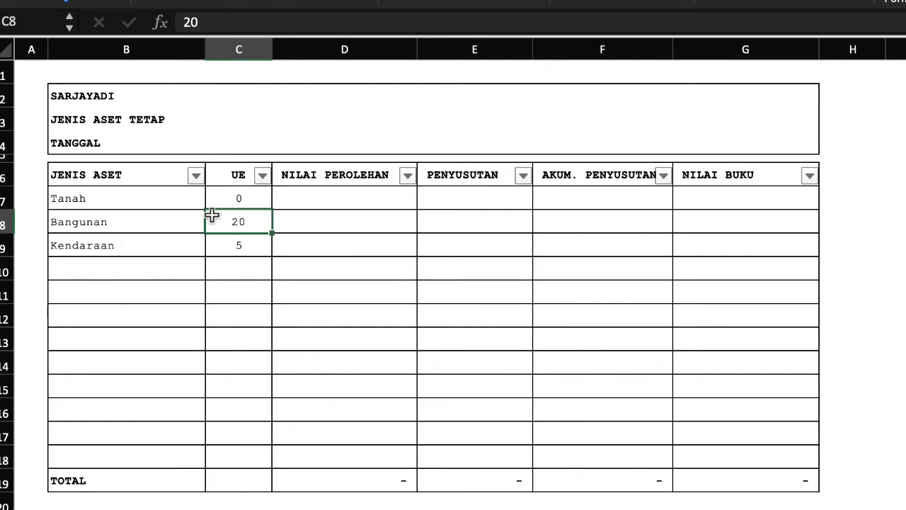
{"action": "left_click", "coordinate": [136, 238]}
{"action": "left_click", "coordinate": [233, 246]}
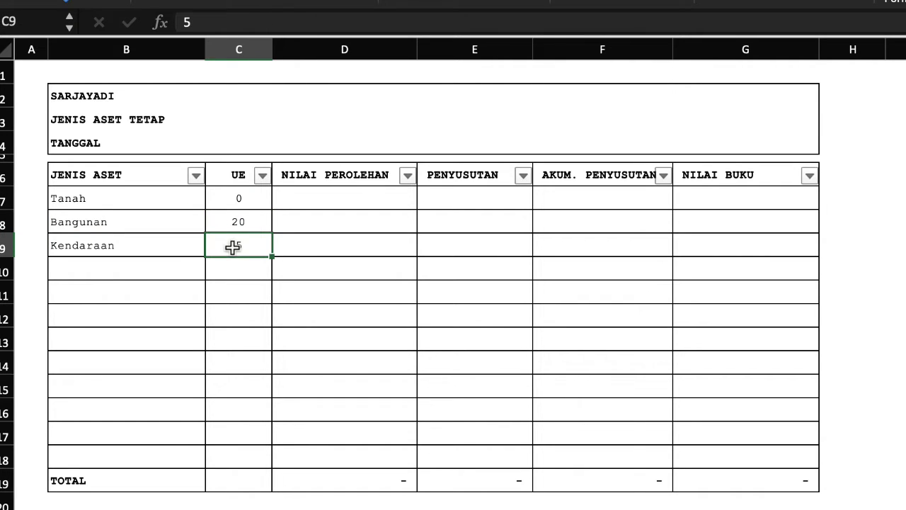
{"action": "left_click", "coordinate": [240, 176]}
{"action": "left_click", "coordinate": [241, 243]}
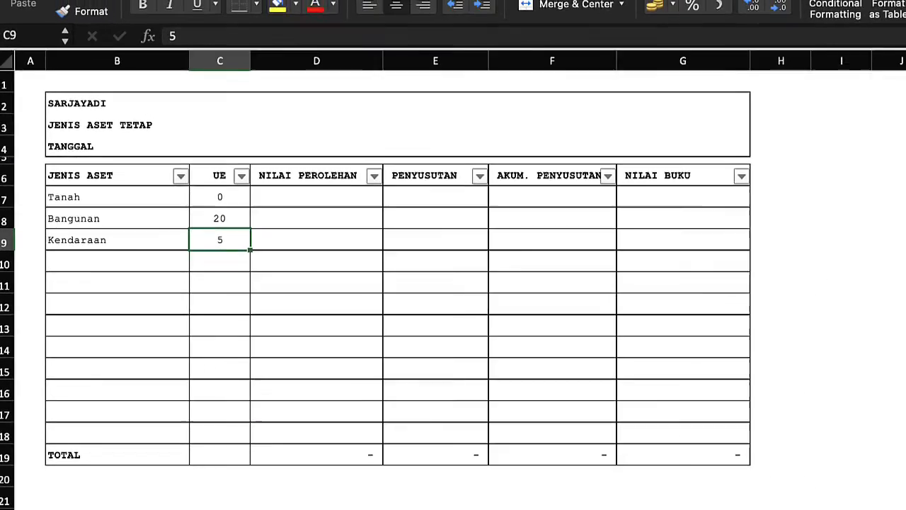
Enter the asset codes AT-001 in B7 and AT-002 in B8 on the DAFTAR_ASET sheet
{"action": "left_click", "coordinate": [144, 487]}
{"action": "left_click", "coordinate": [60, 167]}
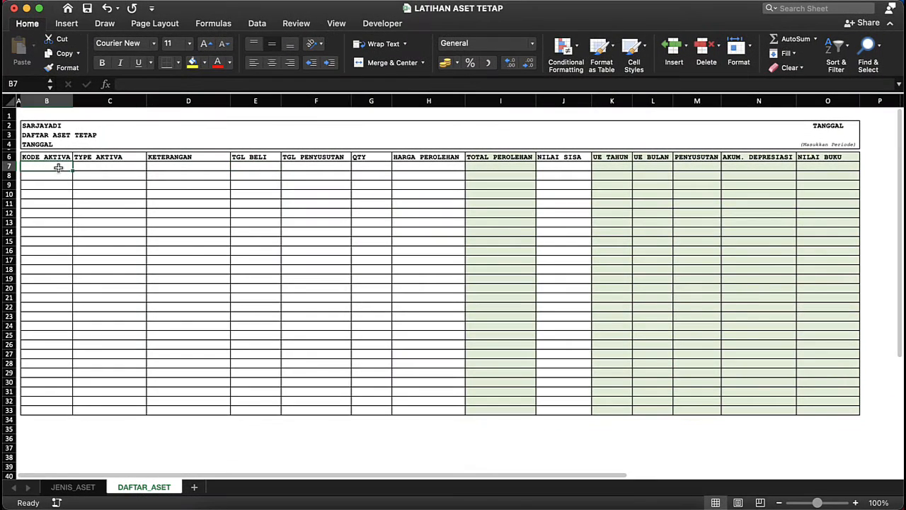
{"action": "type", "text": "AT-"}
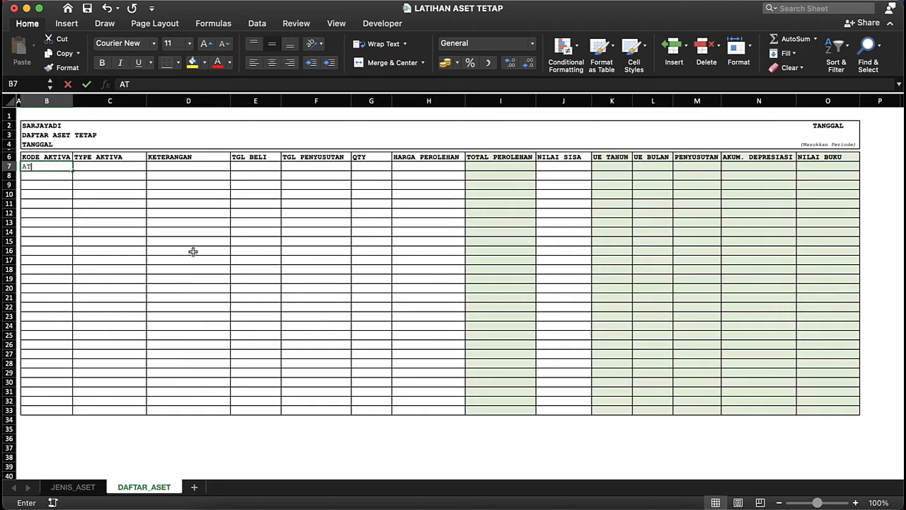
{"action": "type", "text": "001"}
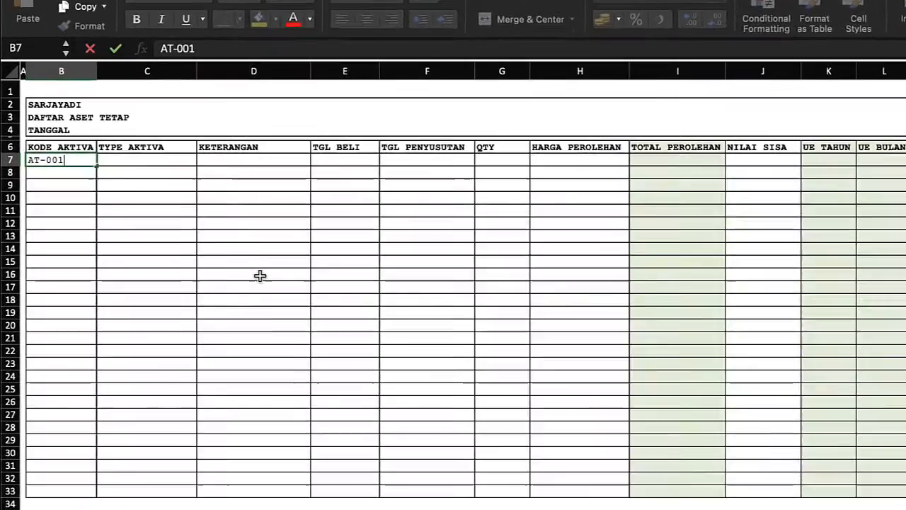
{"action": "key", "text": "Return"}
{"action": "type", "text": "AT-"}
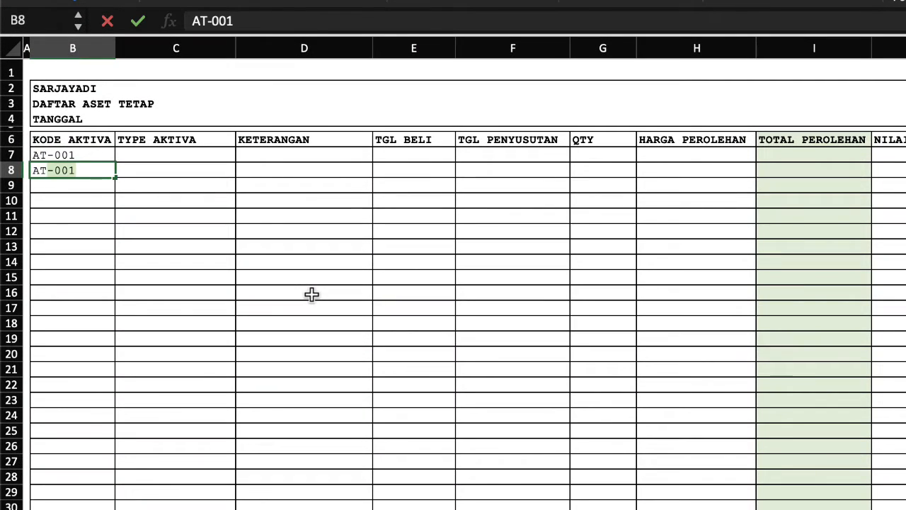
{"action": "type", "text": "002"}
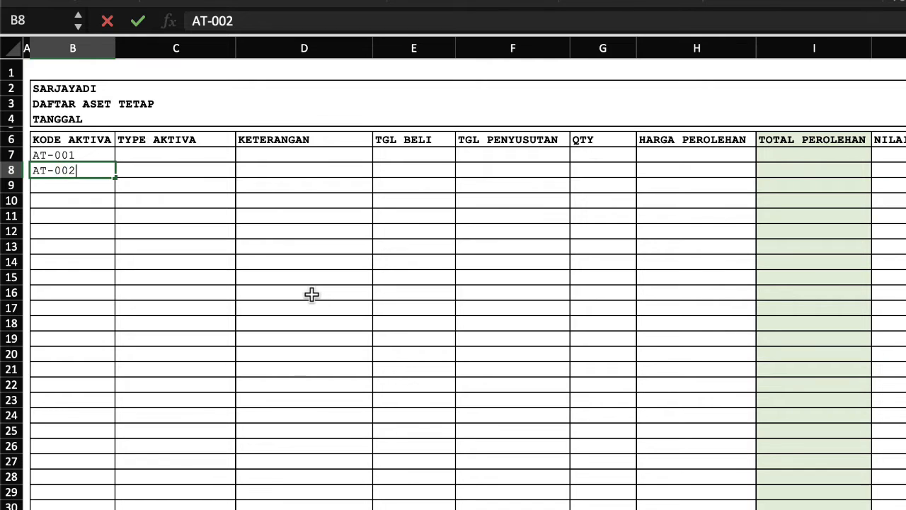
{"action": "key", "text": "Return"}
Set TYPE AKTIVA to Tanah for asset AT-001 and to Bangunan for asset AT-002
{"action": "left_click", "coordinate": [178, 157]}
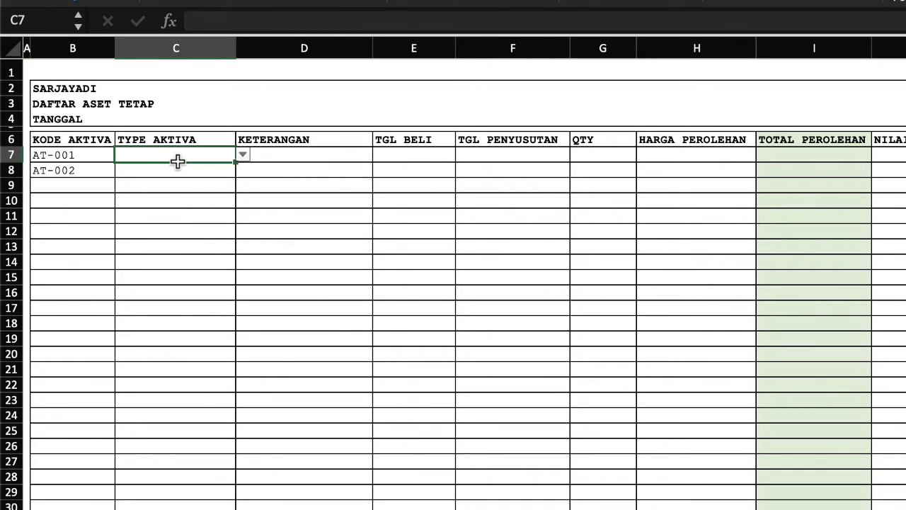
{"action": "left_click", "coordinate": [248, 156]}
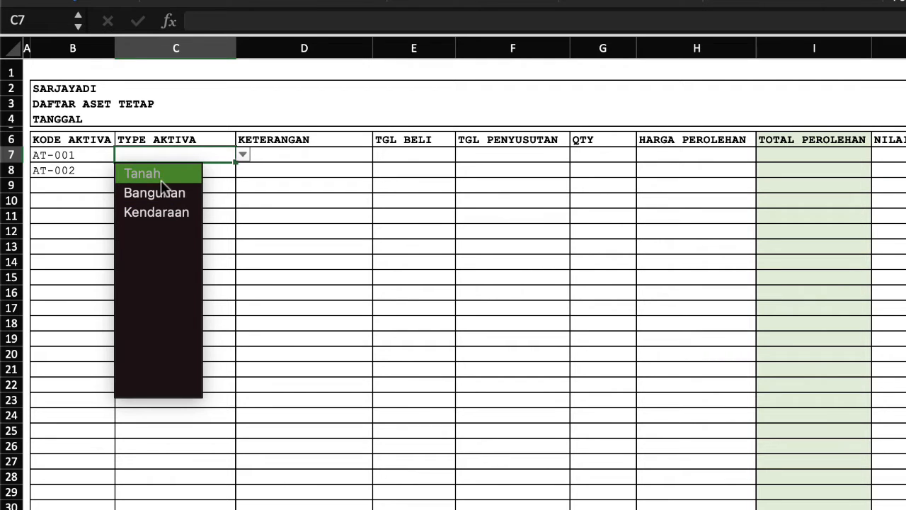
{"action": "left_click", "coordinate": [163, 178]}
{"action": "left_click", "coordinate": [187, 172]}
{"action": "left_click", "coordinate": [242, 171]}
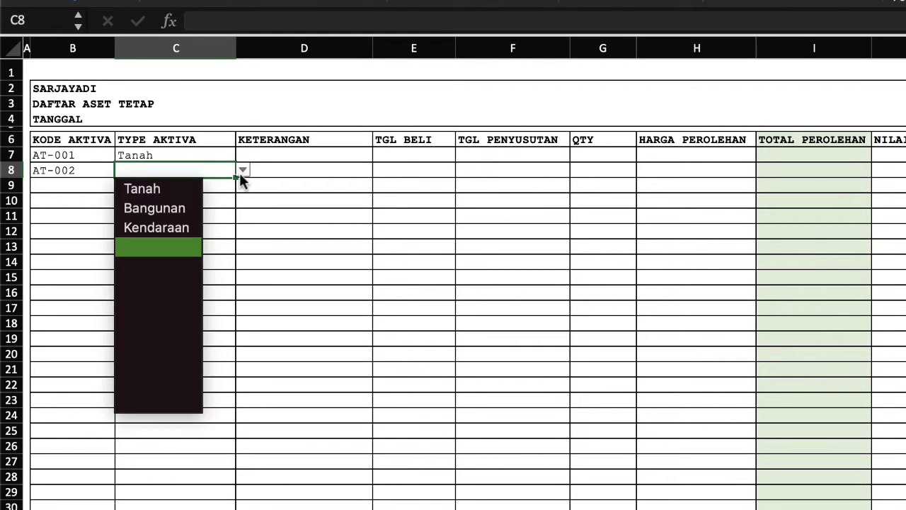
{"action": "left_click", "coordinate": [186, 209]}
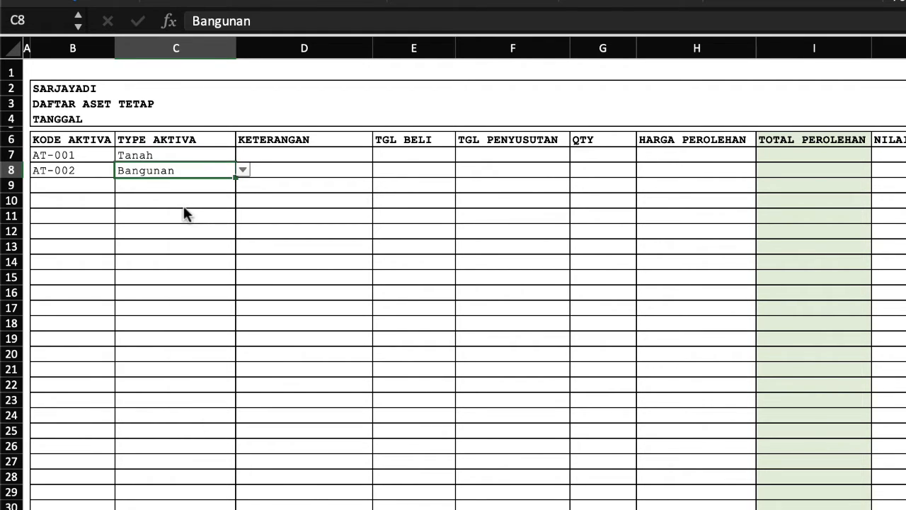
Enter the asset code AT-003 in cell B9 of the KODE AKTIVA column
{"action": "left_click", "coordinate": [78, 187]}
{"action": "type", "text": "At"}
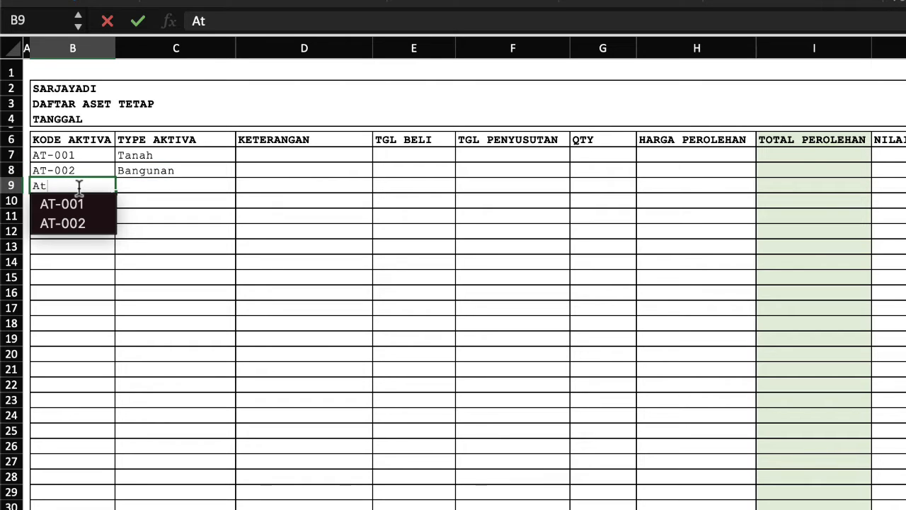
{"action": "key", "text": "BackSpace"}
{"action": "type", "text": "T-003"}
{"action": "key", "text": "Return"}
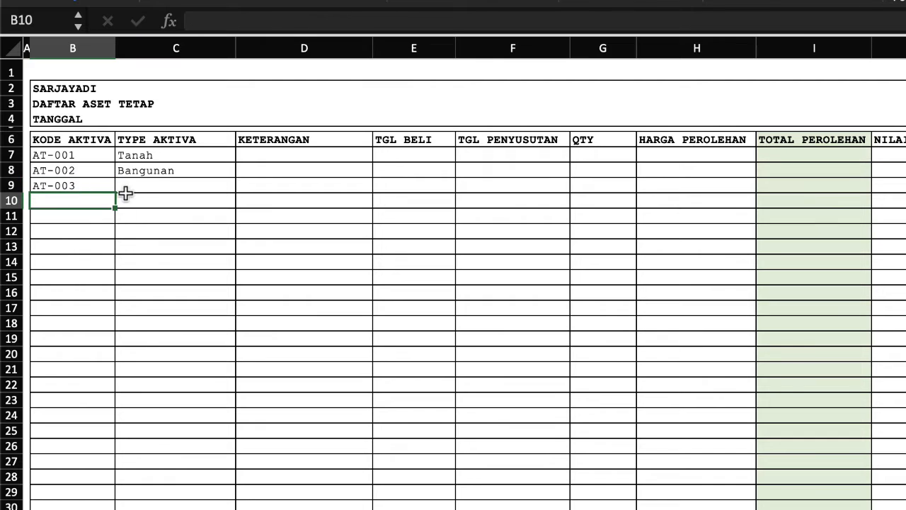
Set TYPE AKTIVA to Kendaraan for asset AT-003 in cell C9
{"action": "left_click", "coordinate": [159, 188]}
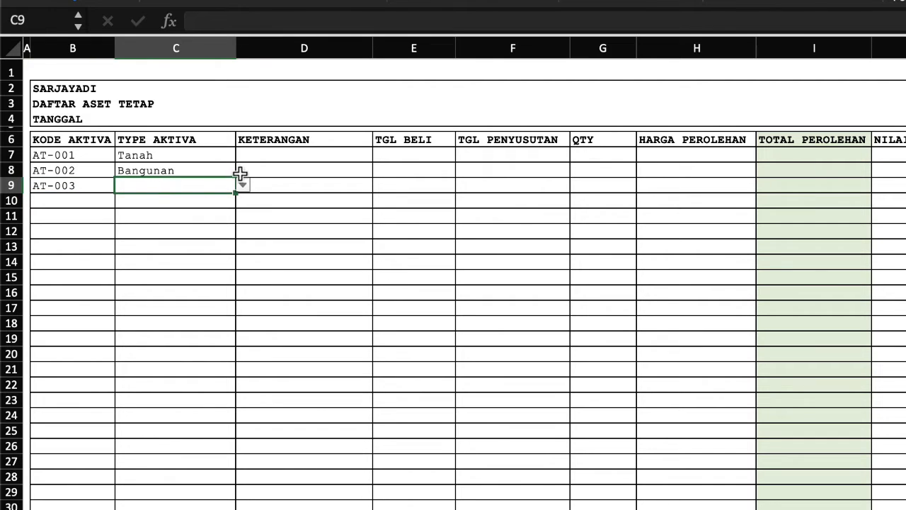
{"action": "left_click", "coordinate": [240, 197]}
{"action": "left_click", "coordinate": [221, 188]}
{"action": "left_click", "coordinate": [243, 186]}
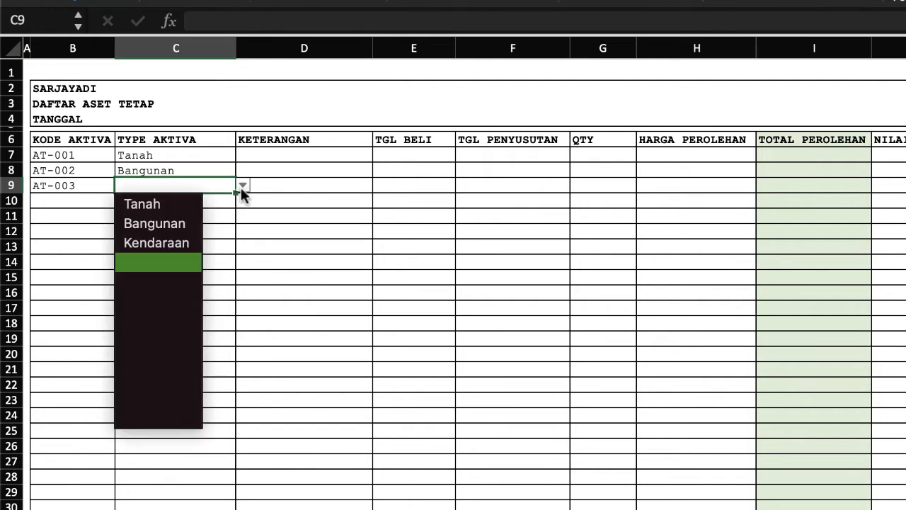
{"action": "left_click", "coordinate": [184, 245]}
{"action": "left_click", "coordinate": [257, 218]}
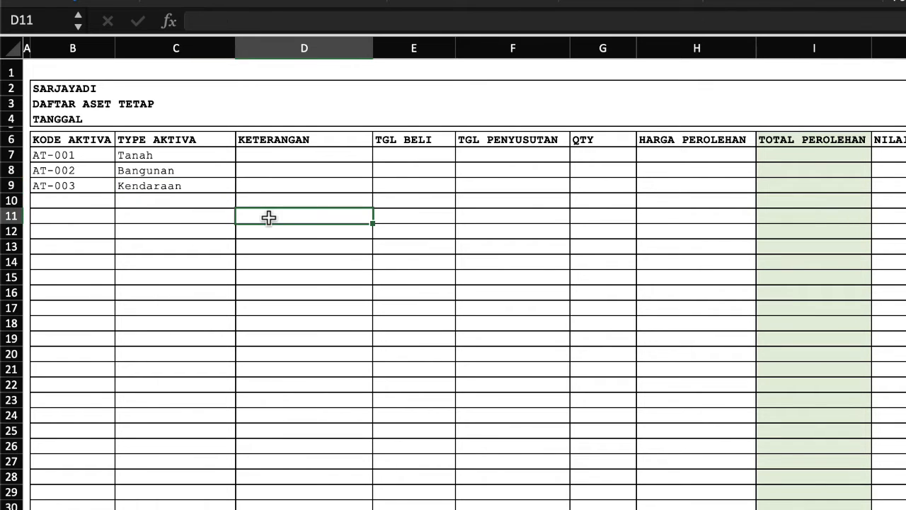
Enter the description Tanah 100x100 m2 in the KETERANGAN column for asset AT-001, cell D7
{"action": "left_click", "coordinate": [289, 149]}
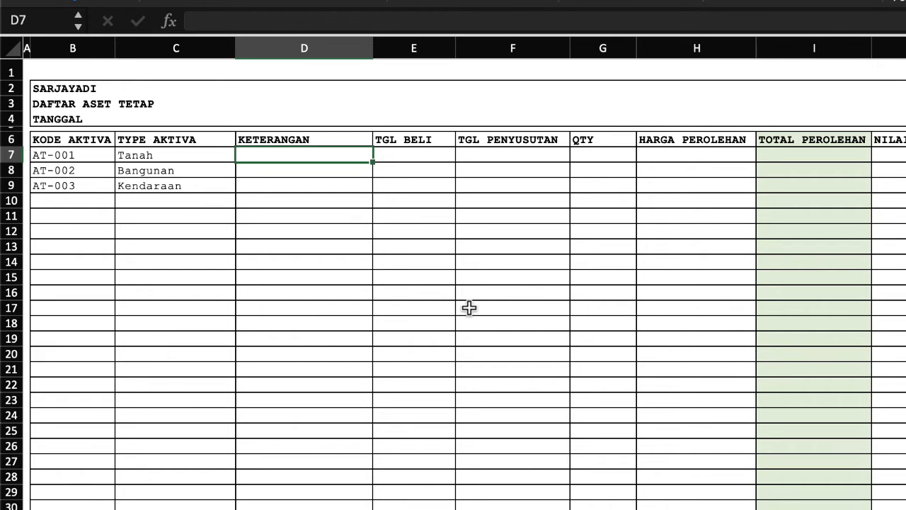
{"action": "type", "text": "Tahan"}
{"action": "key", "text": "BackSpace"}
{"action": "key", "text": "BackSpace"}
{"action": "key", "text": "BackSpace"}
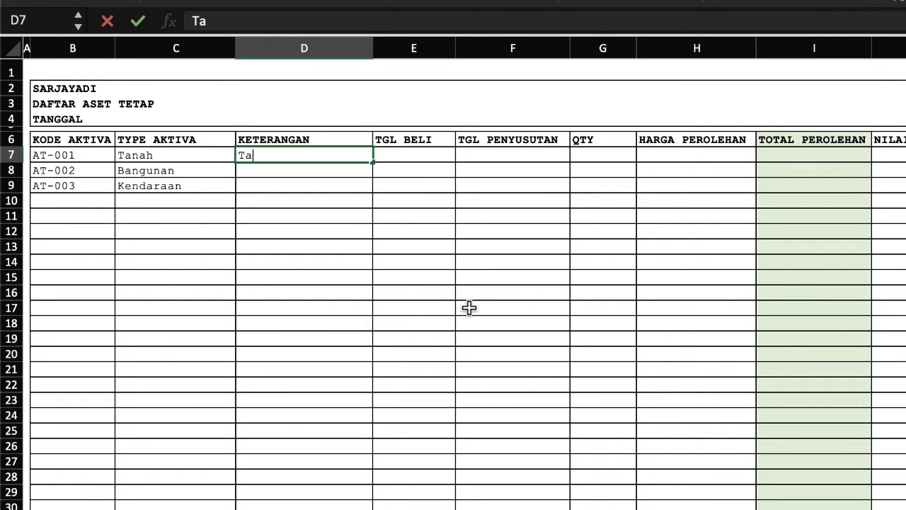
{"action": "type", "text": "nah 10"}
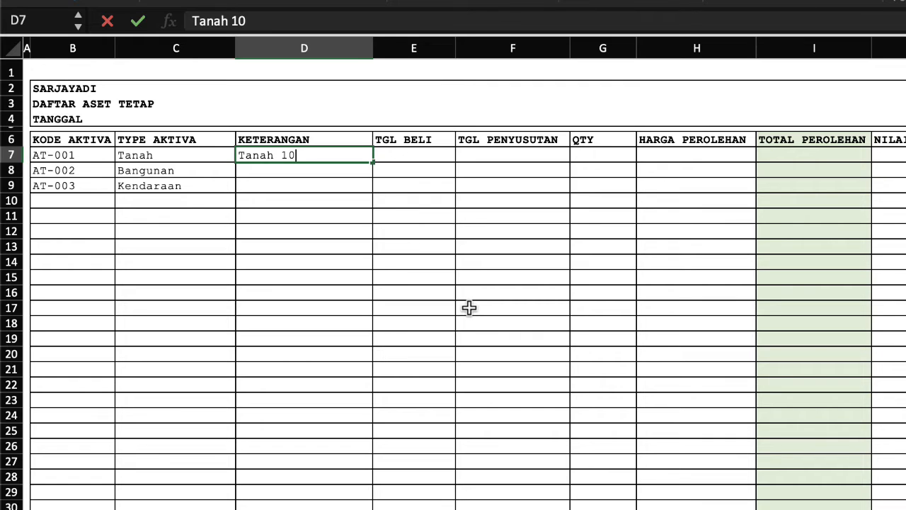
{"action": "type", "text": "0x100"}
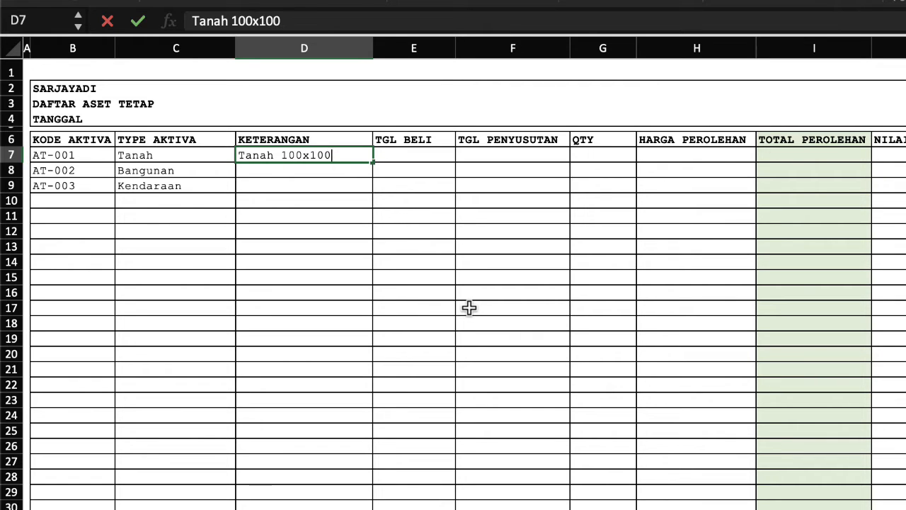
{"action": "type", "text": "m"}
{"action": "key", "text": "BackSpace"}
{"action": "type", "text": "m2"}
{"action": "key", "text": "Return"}
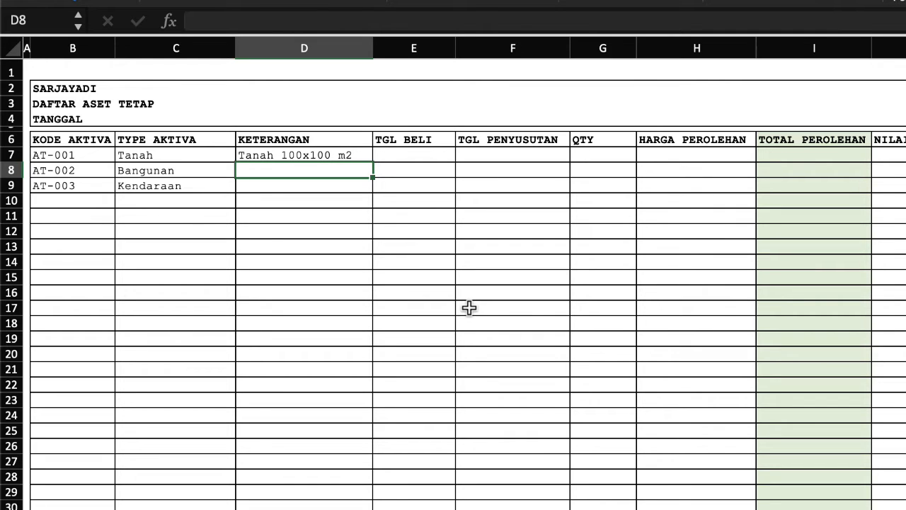
Enter the KETERANGAN descriptions Kantor for AT-002 in D8 and Motor for AT-003 in D9
{"action": "type", "text": "Kantor"}
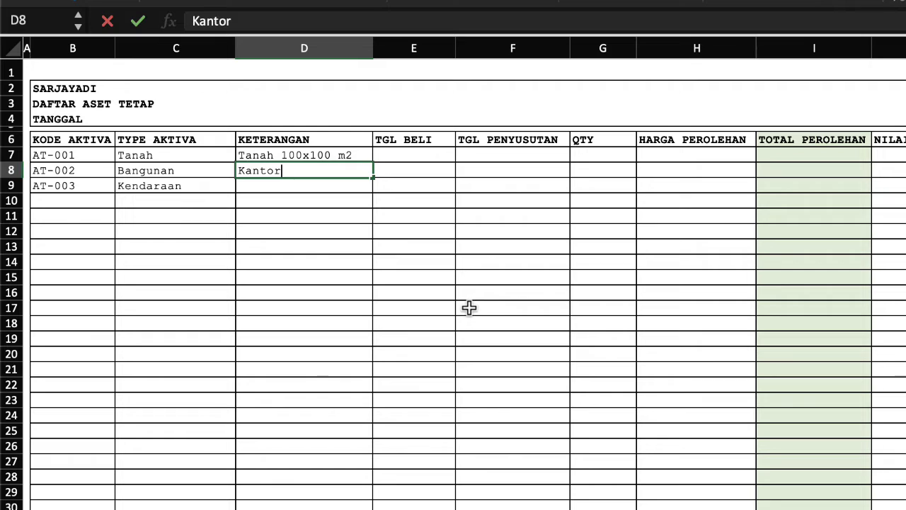
{"action": "key", "text": "Return"}
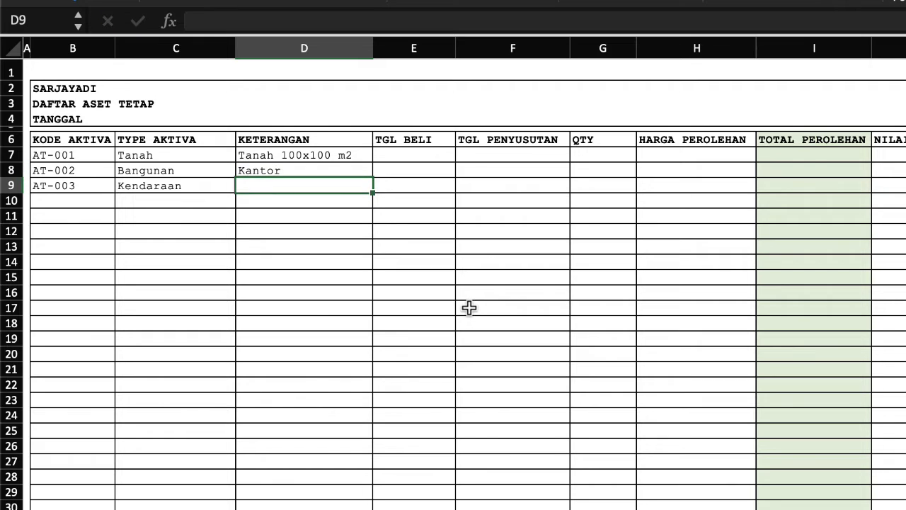
{"action": "type", "text": "Motor"}
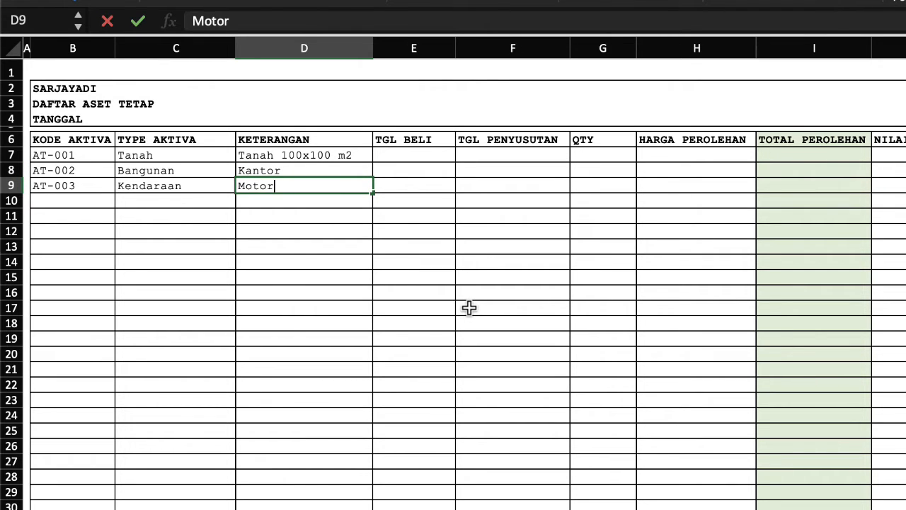
{"action": "key", "text": "Return"}
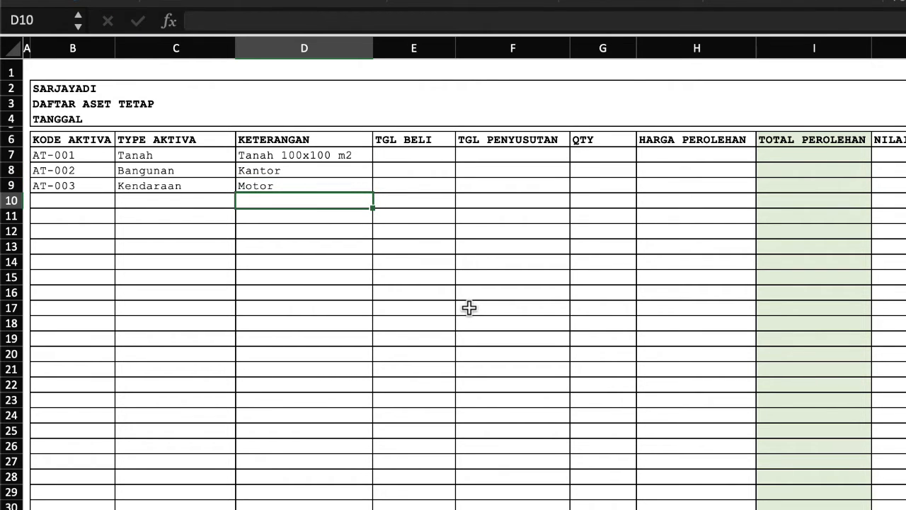
Enter the purchase date 1/1/2020 under TGL BELI for asset AT-001, cell E7
{"action": "left_click", "coordinate": [417, 160]}
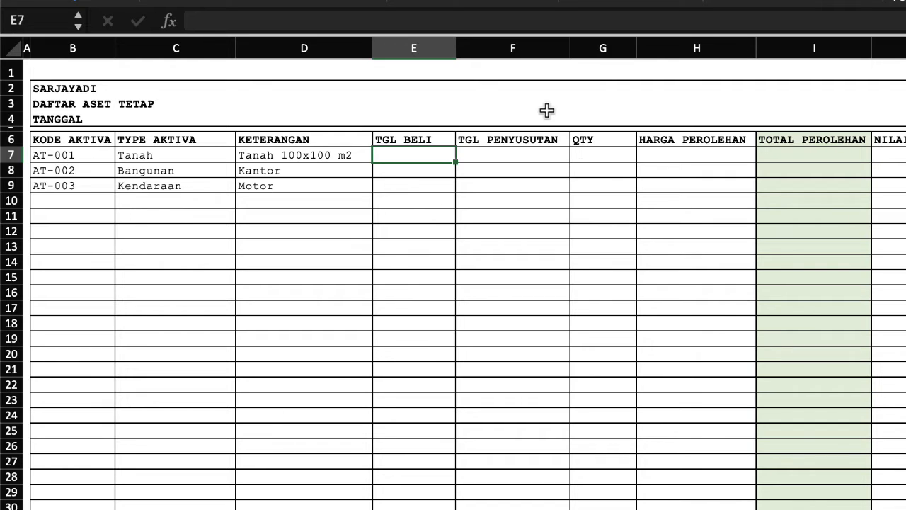
{"action": "type", "text": "1/1/"}
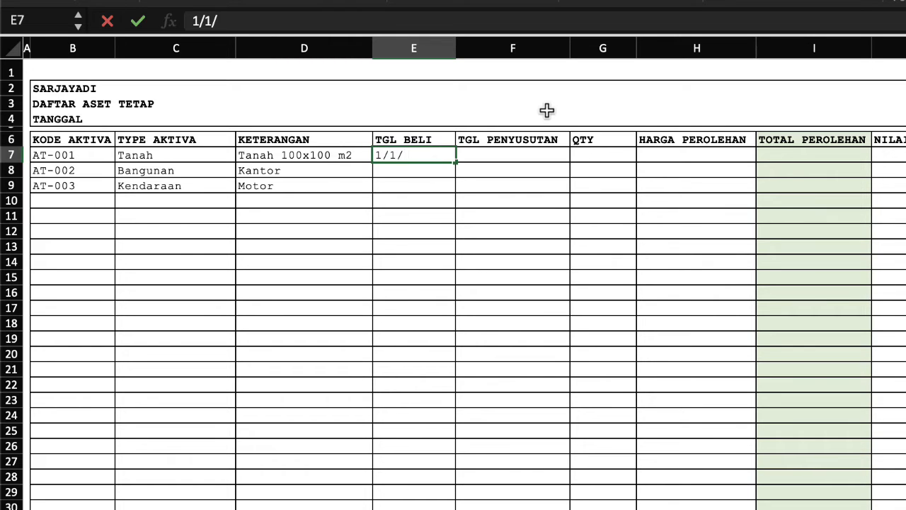
{"action": "type", "text": "2020"}
{"action": "key", "text": "Return"}
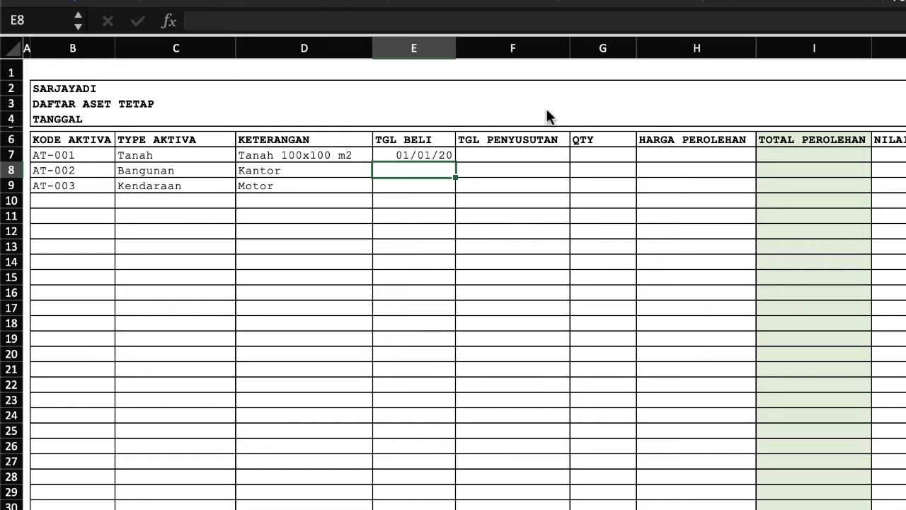
Enter the TGL BELI dates 23/3/20 for AT-002 in E8 and 5/4/2020 for AT-003 in E9
{"action": "type", "text": "3"}
{"action": "key", "text": "BackSpace"}
{"action": "type", "text": "23/"}
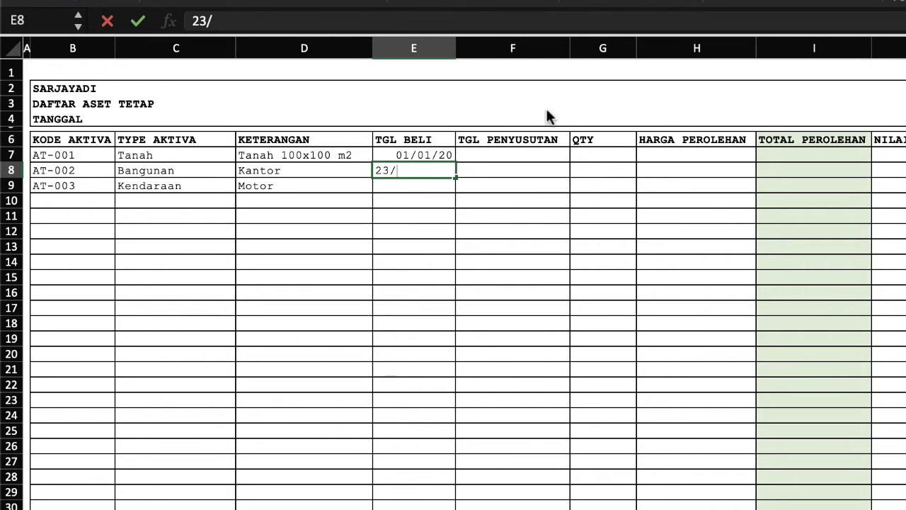
{"action": "type", "text": "3/20"}
{"action": "key", "text": "Return"}
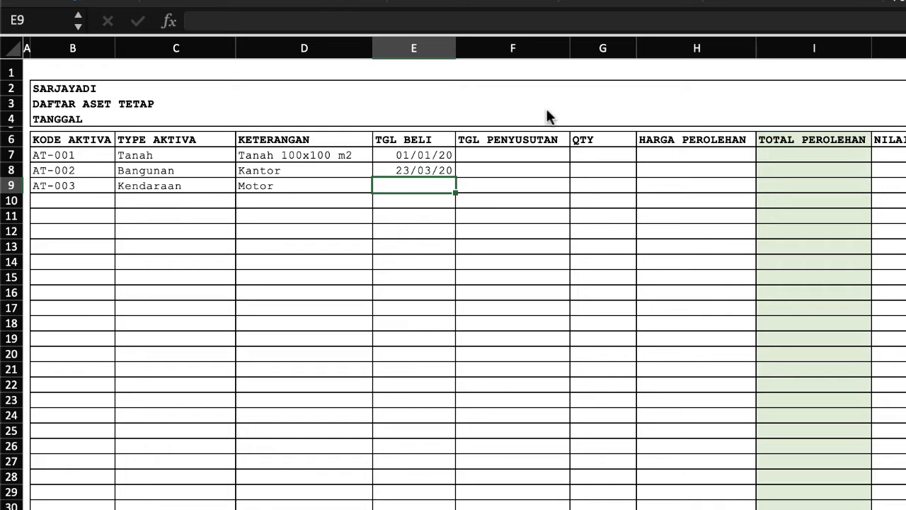
{"action": "type", "text": "5/4/2020"}
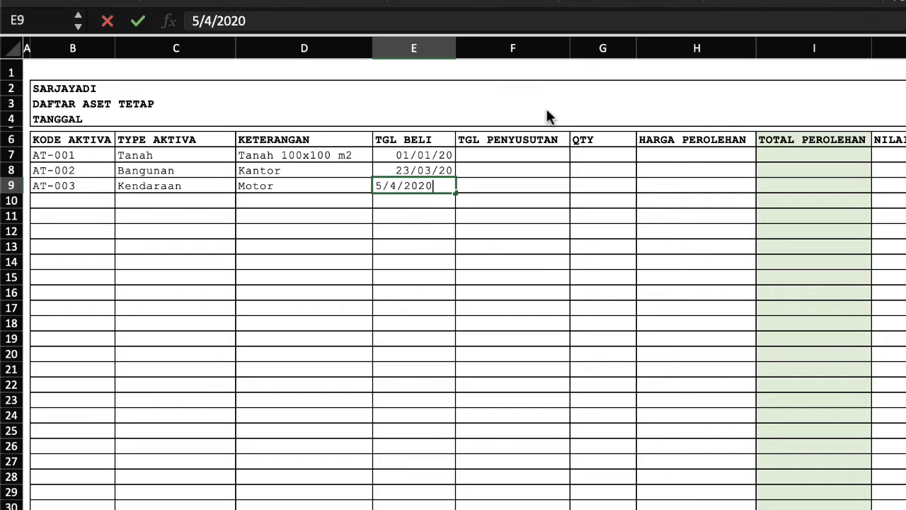
{"action": "key", "text": "Return"}
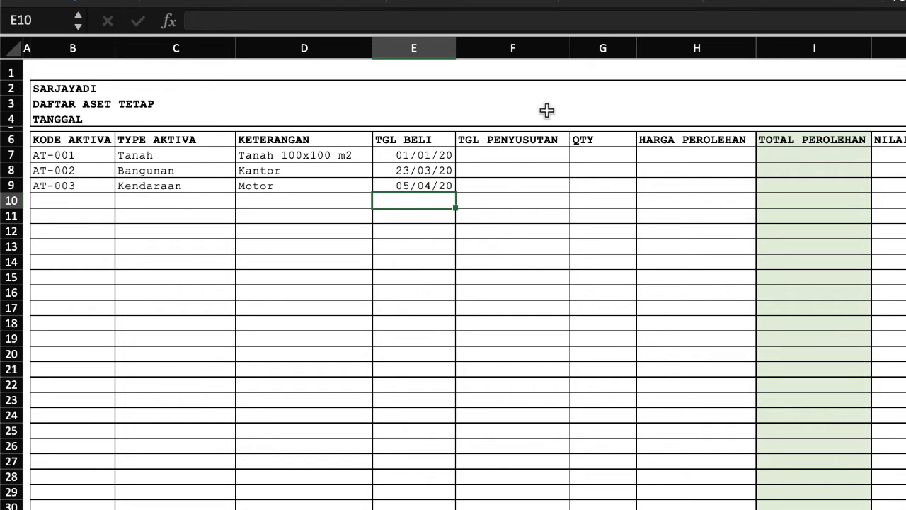
{"action": "left_click", "coordinate": [504, 186]}
{"action": "left_click", "coordinate": [425, 170]}
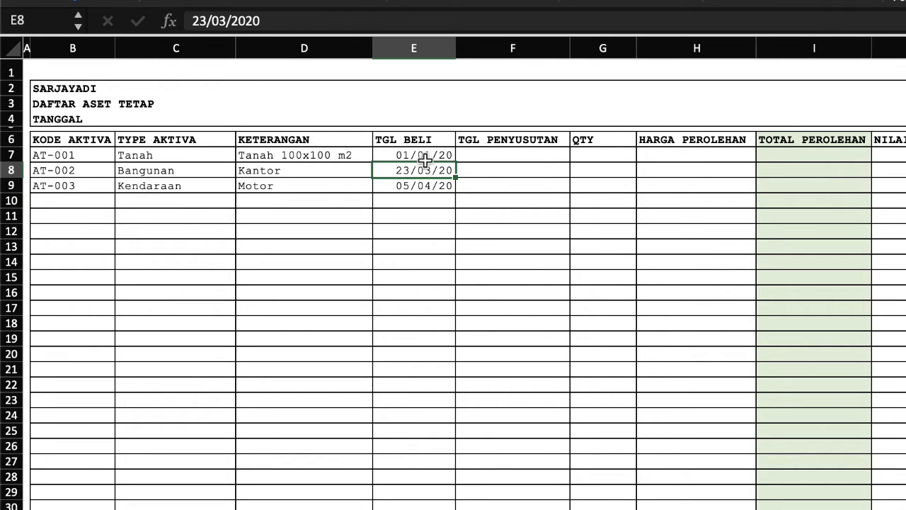
{"action": "left_click", "coordinate": [429, 154]}
{"action": "left_click", "coordinate": [409, 51]}
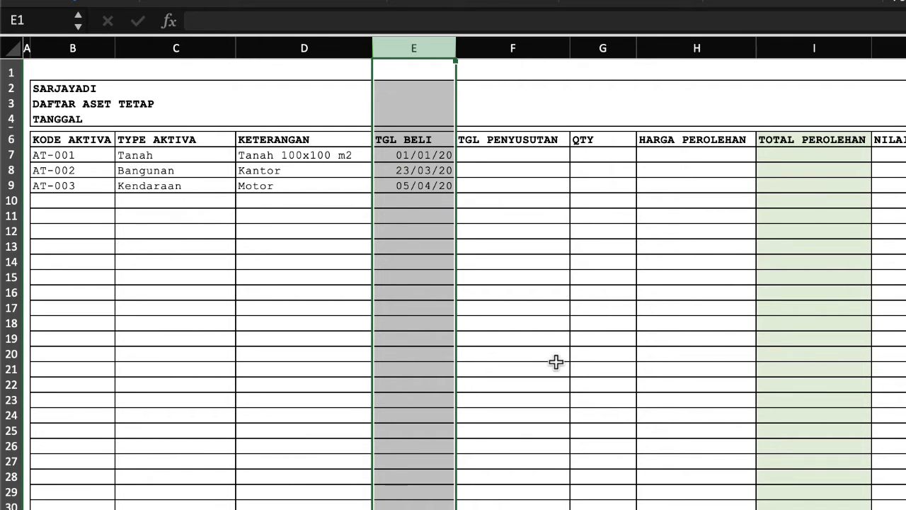
Enter the depreciation date 1/1/20 under TGL PENYUSUTAN for asset AT-001, cell F7
{"action": "left_click", "coordinate": [483, 143]}
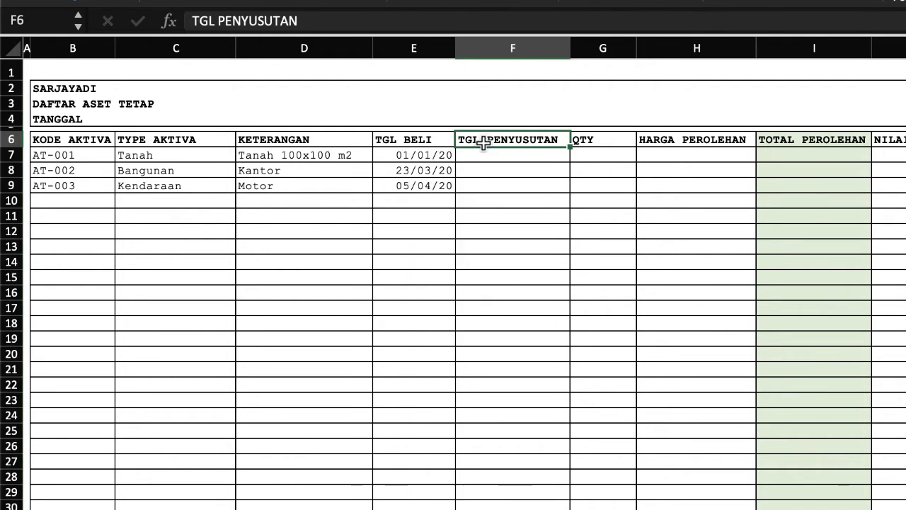
{"action": "left_click", "coordinate": [489, 156]}
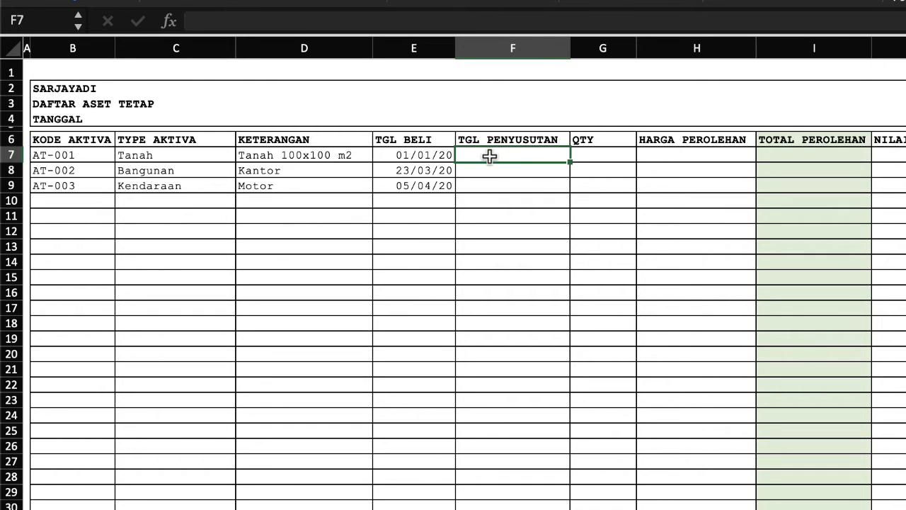
{"action": "left_click", "coordinate": [504, 186]}
{"action": "left_click", "coordinate": [512, 156]}
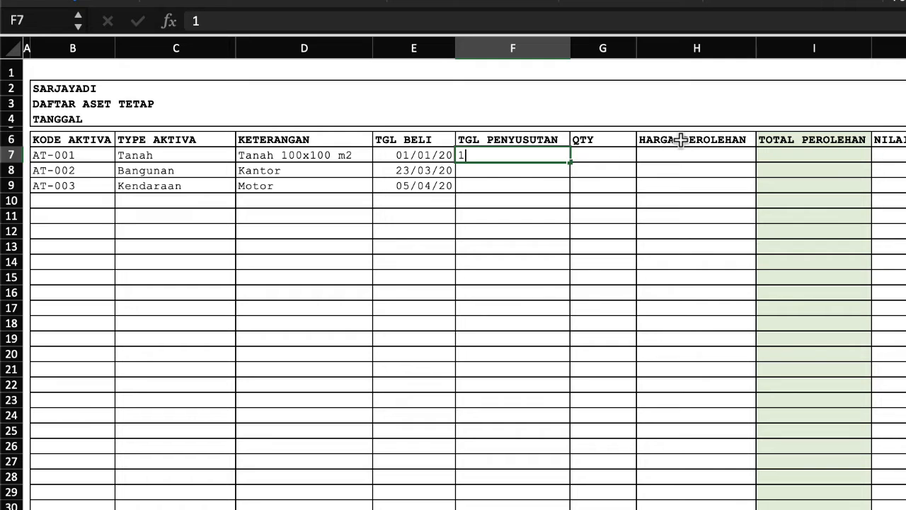
{"action": "type", "text": "1/1/20"}
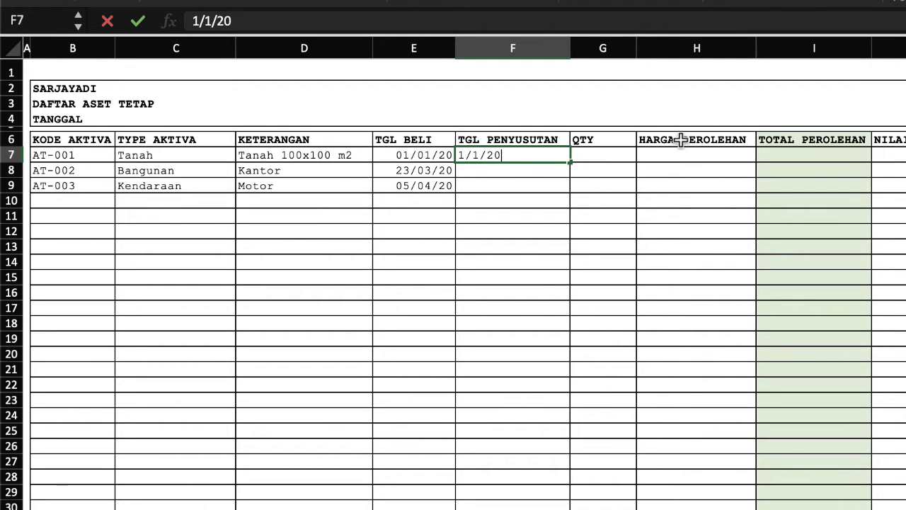
{"action": "key", "text": "Return"}
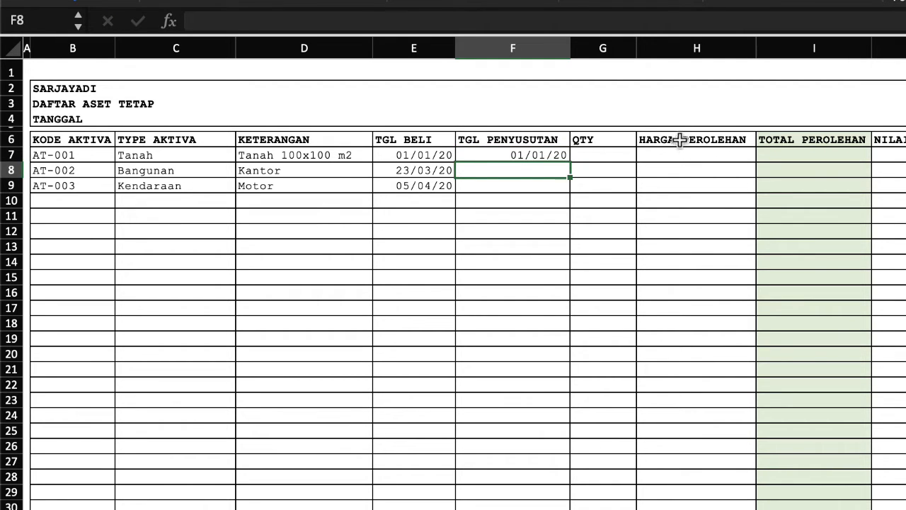
Enter the depreciation date 30/4/2020 under TGL PENYUSUTAN for asset AT-002, cell F8
{"action": "left_click", "coordinate": [424, 171]}
{"action": "left_click", "coordinate": [531, 171]}
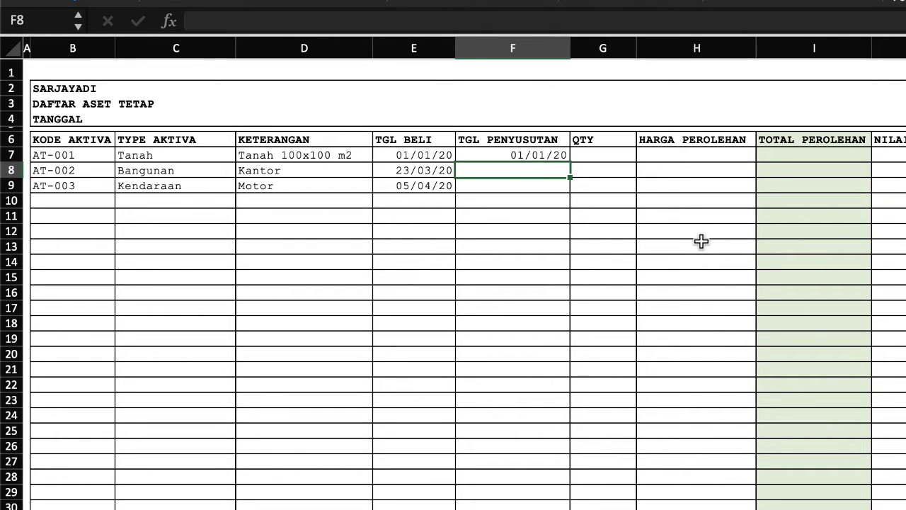
{"action": "type", "text": "1/4"}
{"action": "key", "text": "BackSpace"}
{"action": "key", "text": "BackSpace"}
{"action": "key", "text": "BackSpace"}
{"action": "type", "text": "30"}
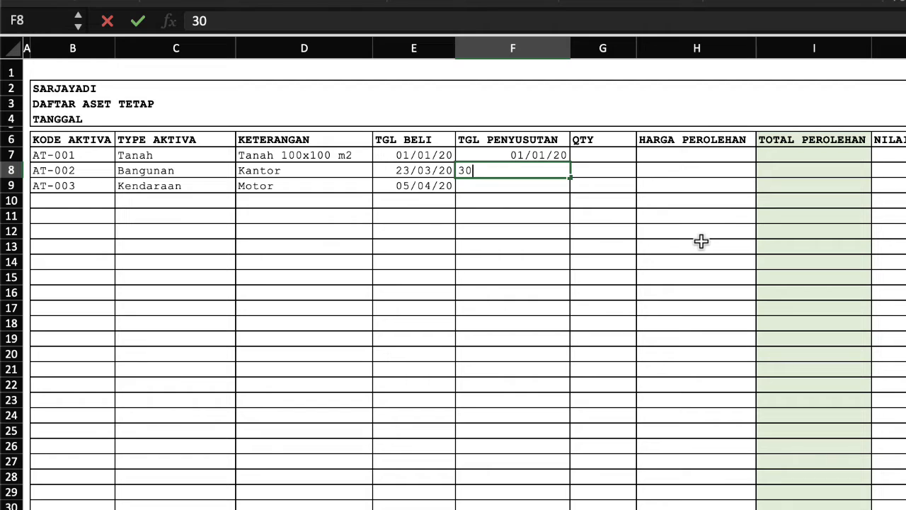
{"action": "type", "text": "/4/2020"}
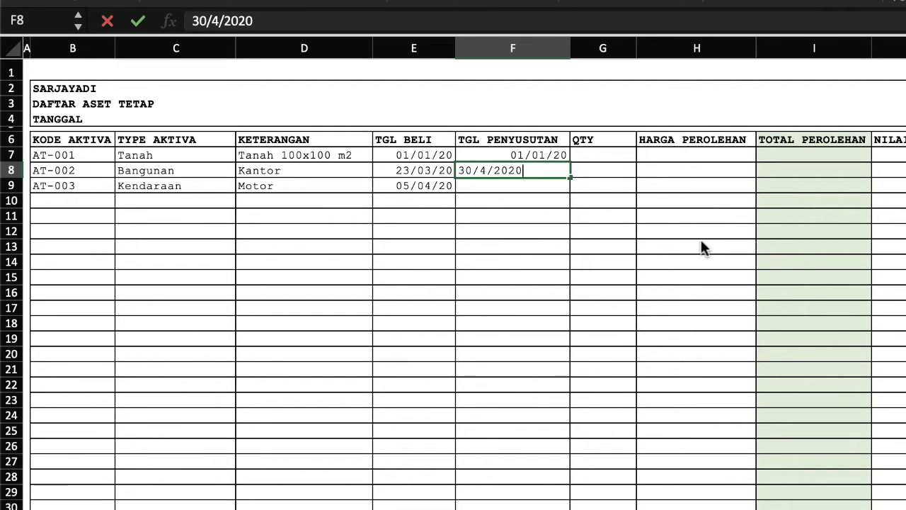
{"action": "key", "text": "Return"}
{"action": "left_click", "coordinate": [516, 170]}
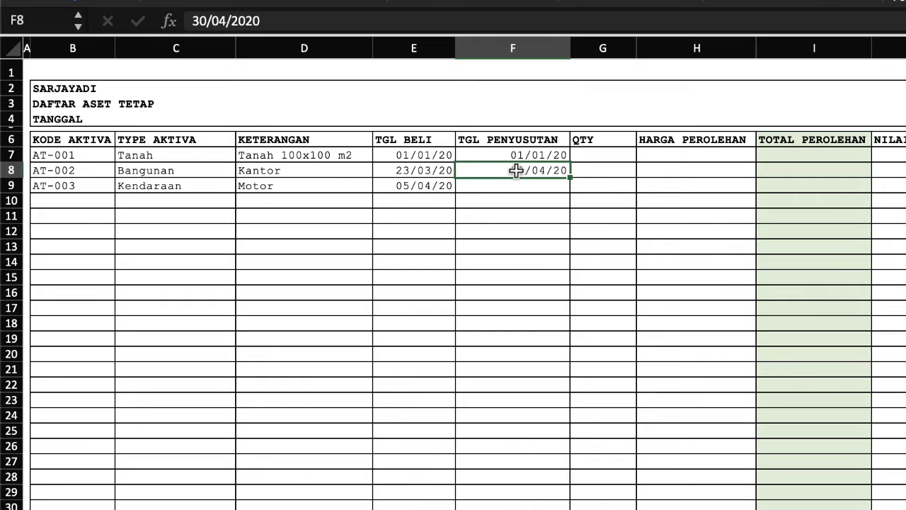
Set TGL PENYUSUTAN for AT-003 in F9 with a formula referring to its purchase date in E9
{"action": "left_click", "coordinate": [435, 187]}
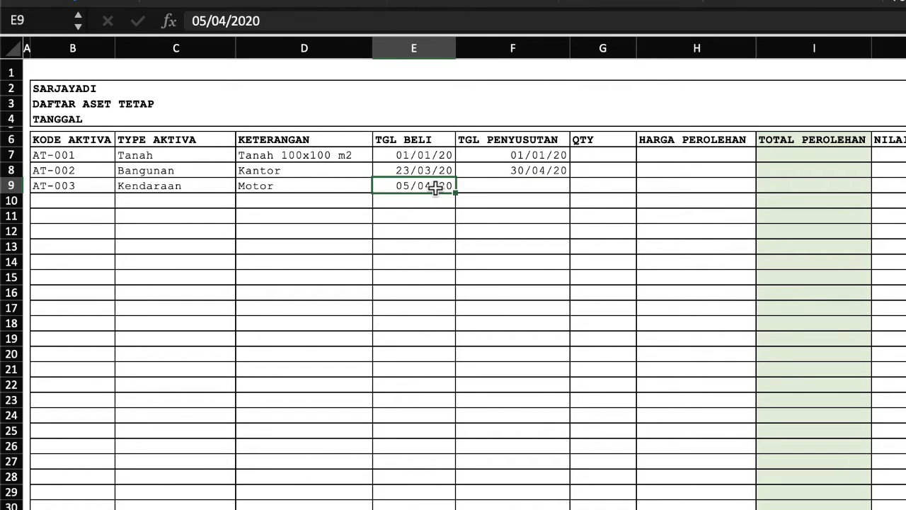
{"action": "left_click", "coordinate": [531, 189]}
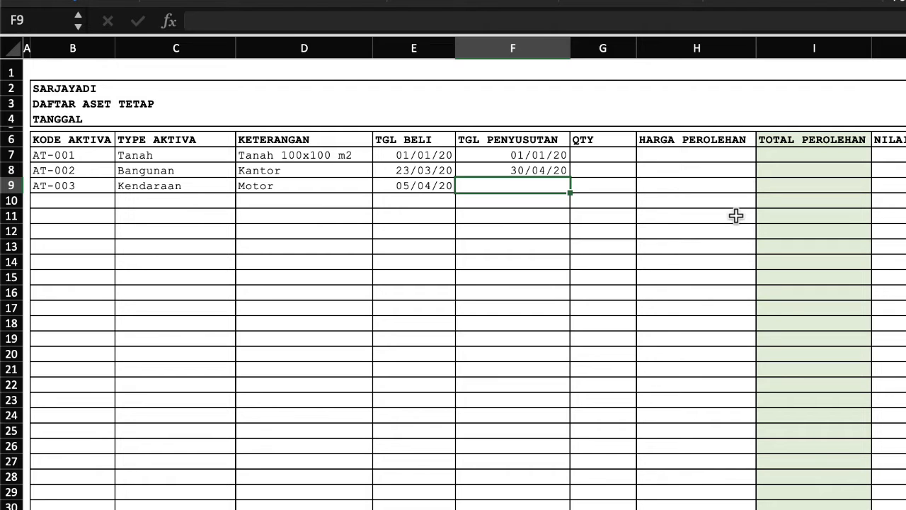
{"action": "type", "text": "="}
{"action": "key", "text": "Left"}
{"action": "key", "text": "Return"}
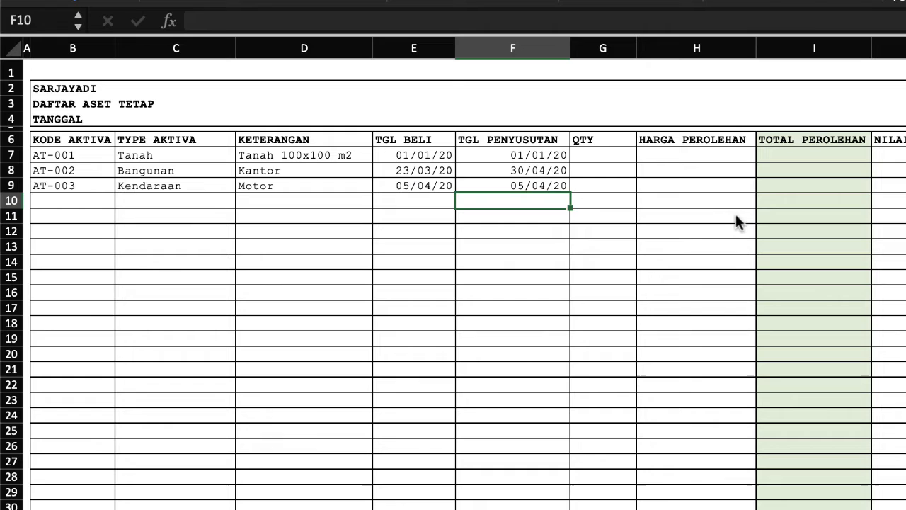
Enter QTY 1 for asset AT-001 in G7 and centre the contents of the whole QTY column
{"action": "left_click", "coordinate": [645, 171]}
{"action": "left_click", "coordinate": [600, 157]}
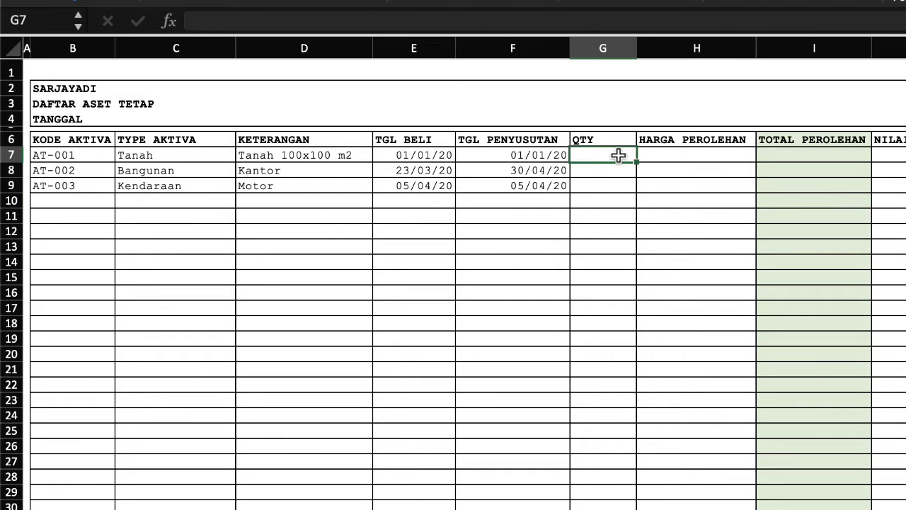
{"action": "key", "text": "Return"}
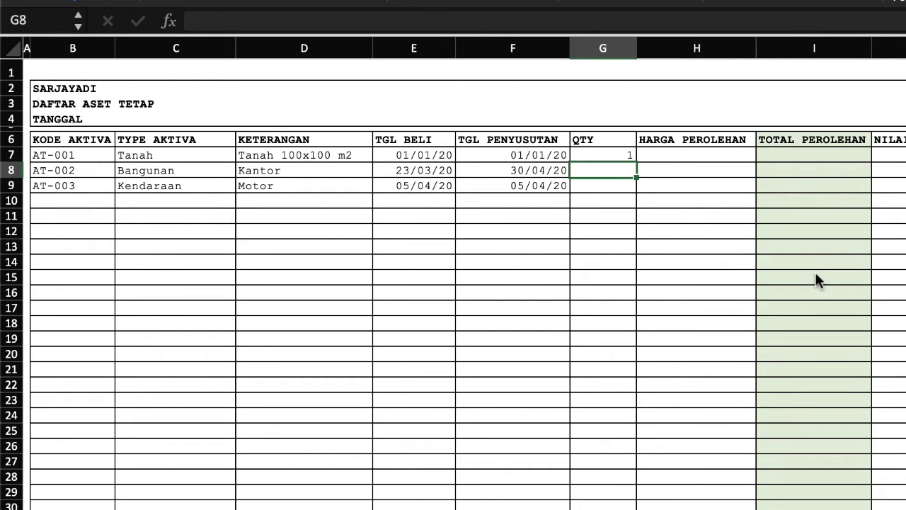
{"action": "left_click", "coordinate": [603, 47]}
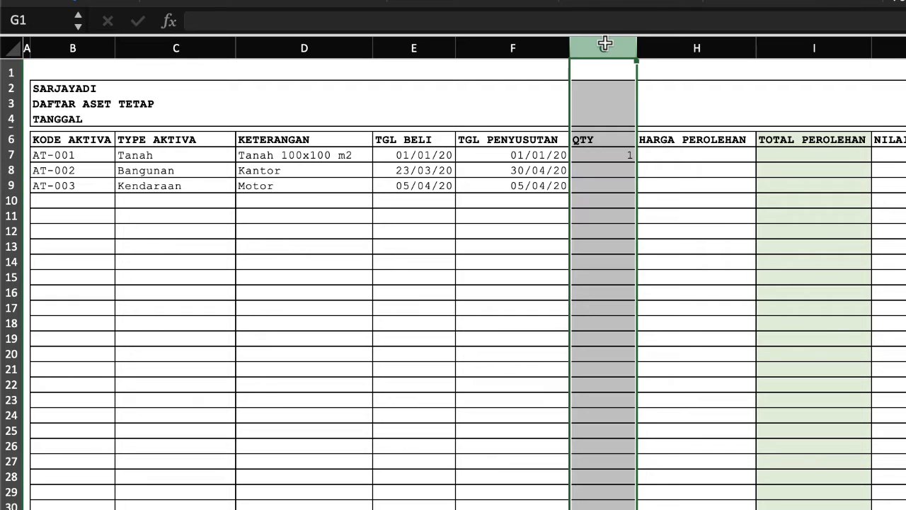
{"action": "left_click", "coordinate": [468, 3]}
Enter QTY 1 for asset AT-002 in cell G8
{"action": "left_click", "coordinate": [606, 167]}
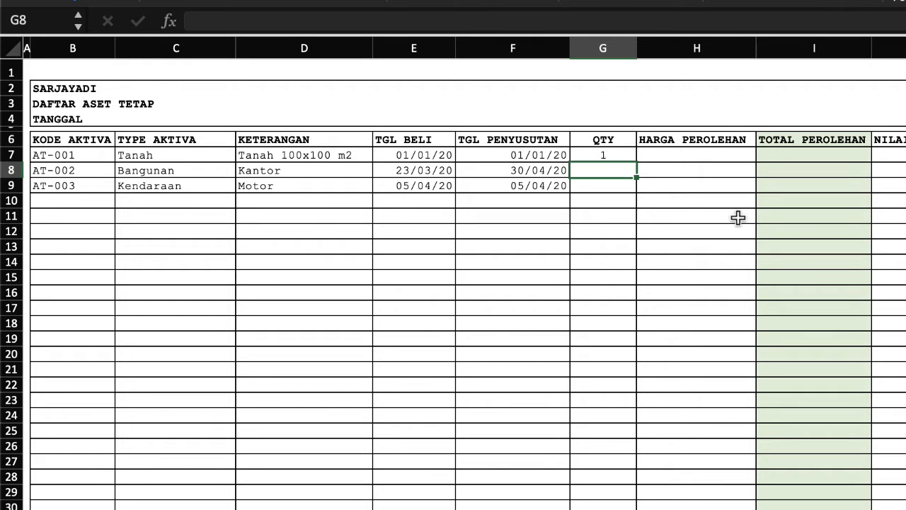
{"action": "type", "text": "1"}
{"action": "key", "text": "Return"}
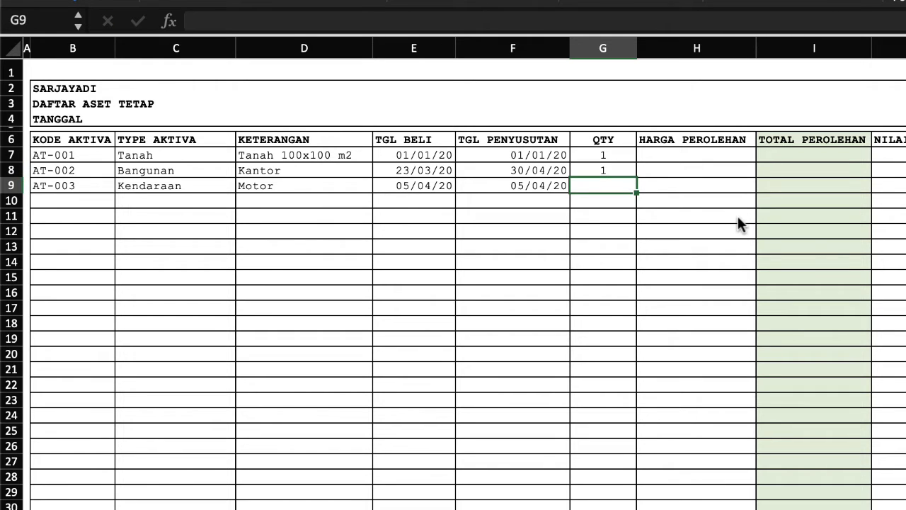
Enter QTY 2 for asset AT-003 in cell G9
{"action": "type", "text": "2"}
{"action": "key", "text": "Return"}
Enter the acquisition price 130000000 under HARGA PEROLEHAN for asset AT-001, cell H7
{"action": "left_click", "coordinate": [697, 156]}
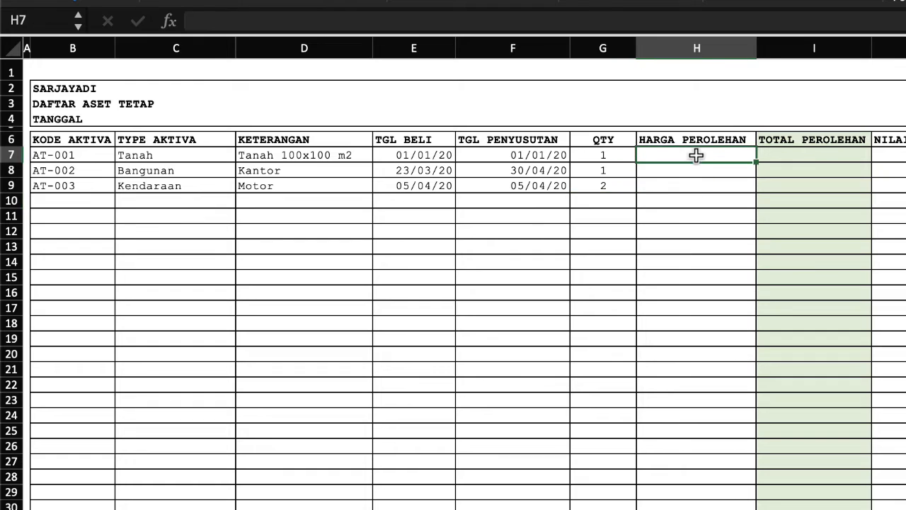
{"action": "type", "text": "100"}
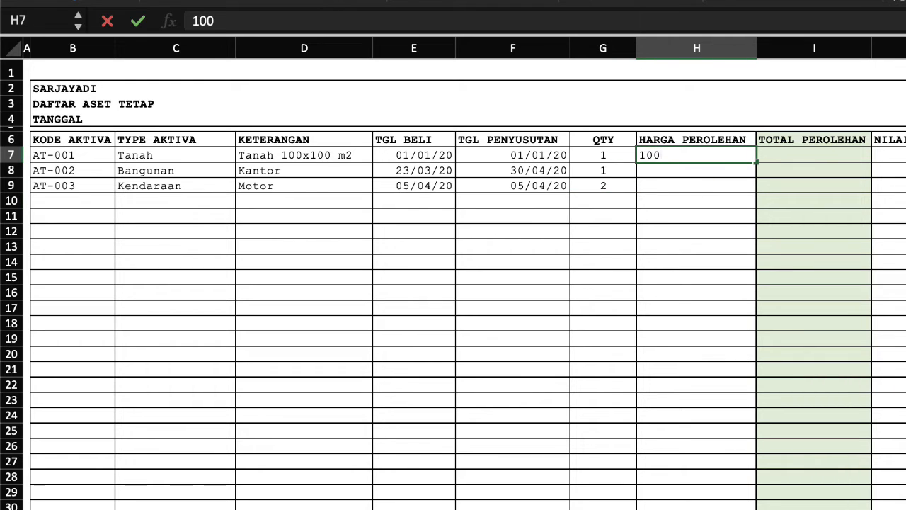
{"action": "type", "text": "x10"}
{"action": "key", "text": "BackSpace"}
{"action": "key", "text": "BackSpace"}
{"action": "key", "text": "BackSpace"}
{"action": "type", "text": "32"}
{"action": "type", "text": "0"}
{"action": "type", "text": "000000"}
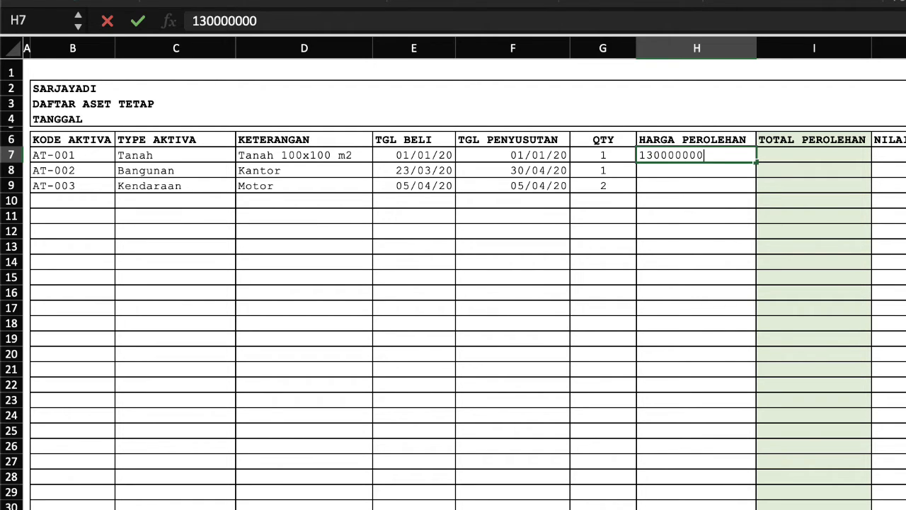
{"action": "key", "text": "Return"}
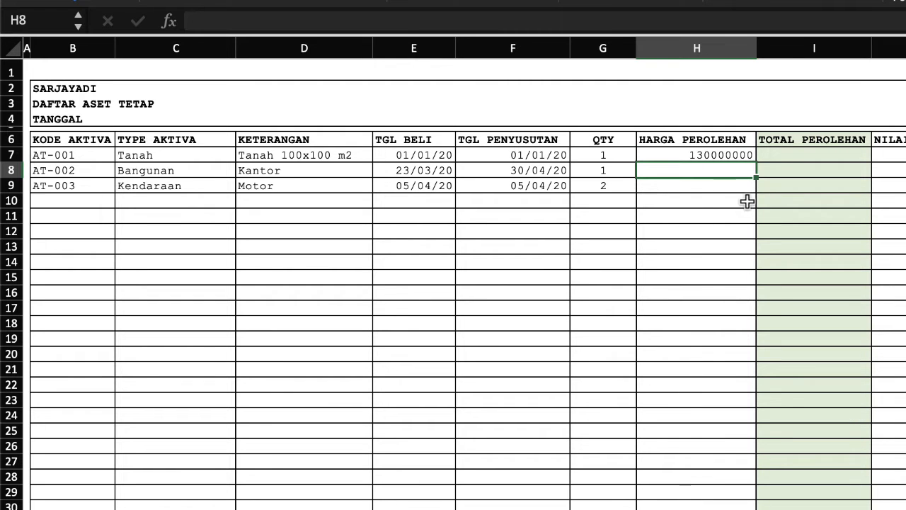
Enter the acquisition price 220000000 under HARGA PEROLEHAN for asset AT-002, cell H8
{"action": "type", "text": "200"}
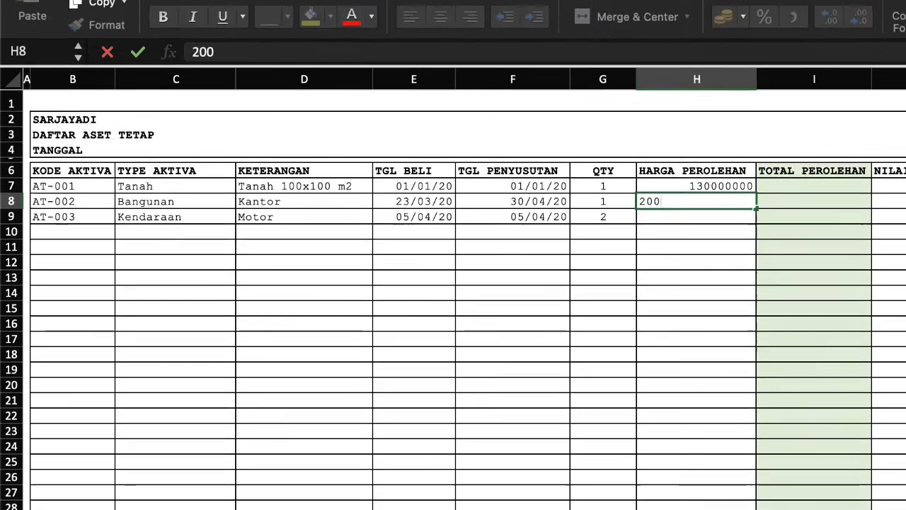
{"action": "key", "text": "BackSpace"}
{"action": "key", "text": "BackSpace"}
{"action": "type", "text": "20000"}
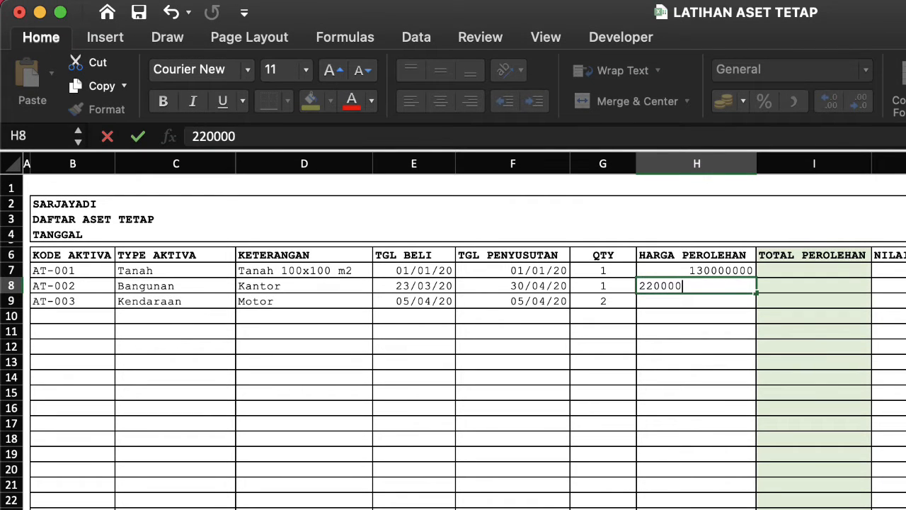
{"action": "key", "text": "Return"}
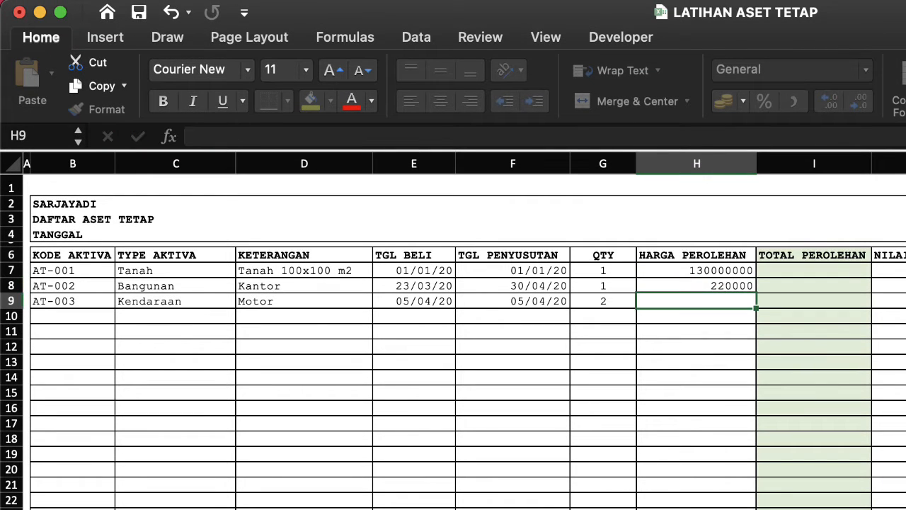
{"action": "left_click", "coordinate": [745, 286]}
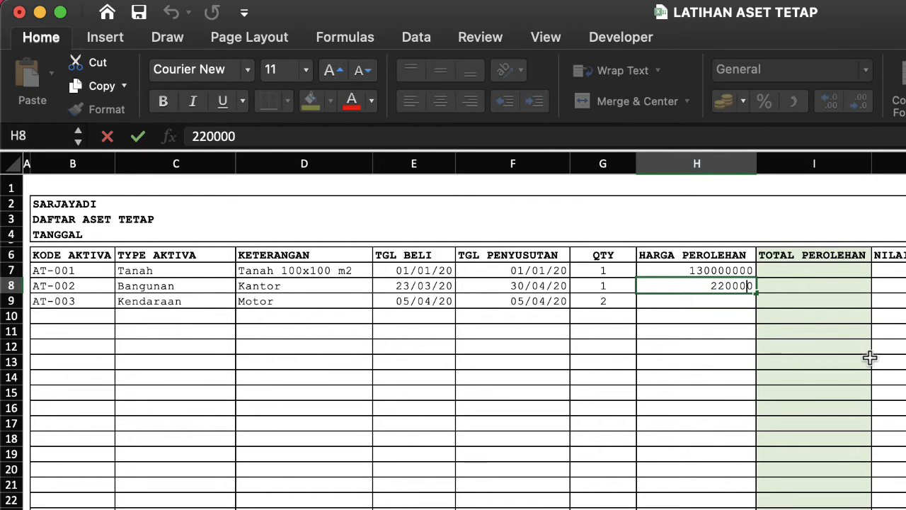
{"action": "type", "text": "000"}
{"action": "key", "text": "Return"}
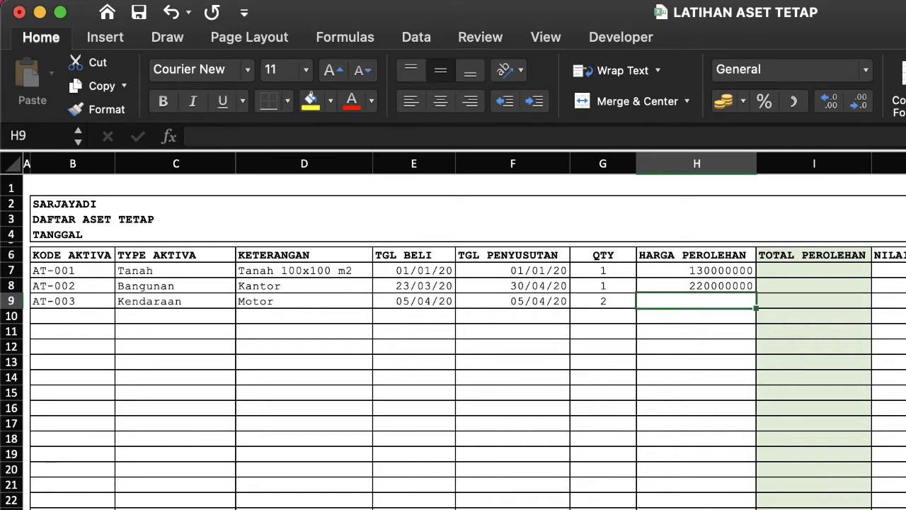
Enter the acquisition price 18000000 under HARGA PEROLEHAN for asset AT-003, cell H9
{"action": "type", "text": "2"}
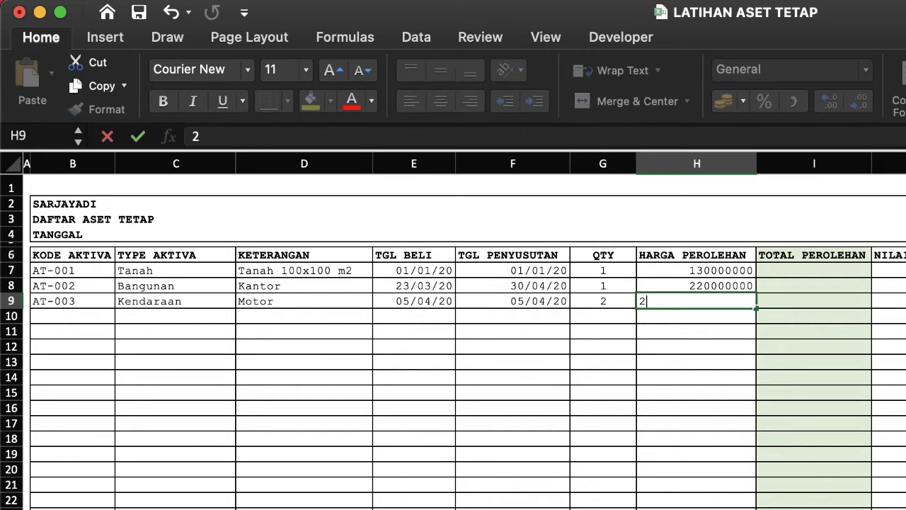
{"action": "key", "text": "BackSpace"}
{"action": "type", "text": "18000000"}
{"action": "key", "text": "Return"}
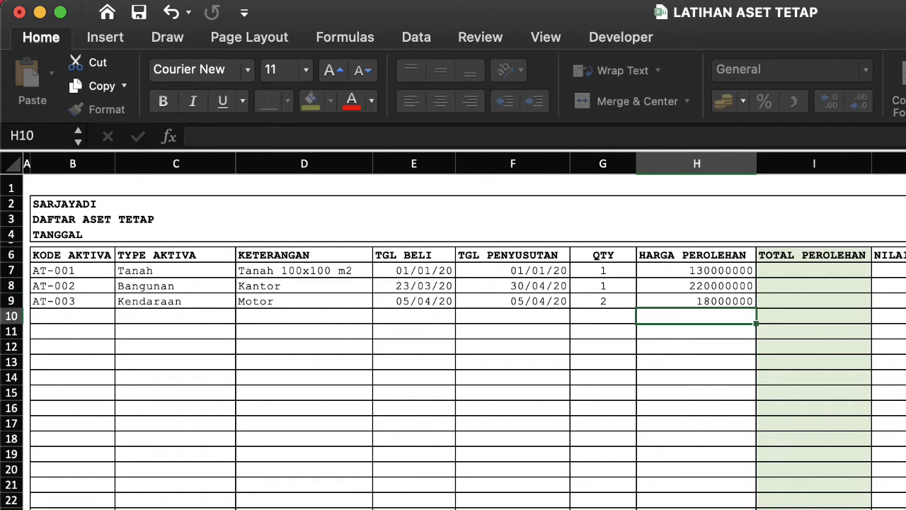
Apply the comma number style with thousands separators to the whole HARGA PEROLEHAN column H
{"action": "left_click", "coordinate": [703, 162]}
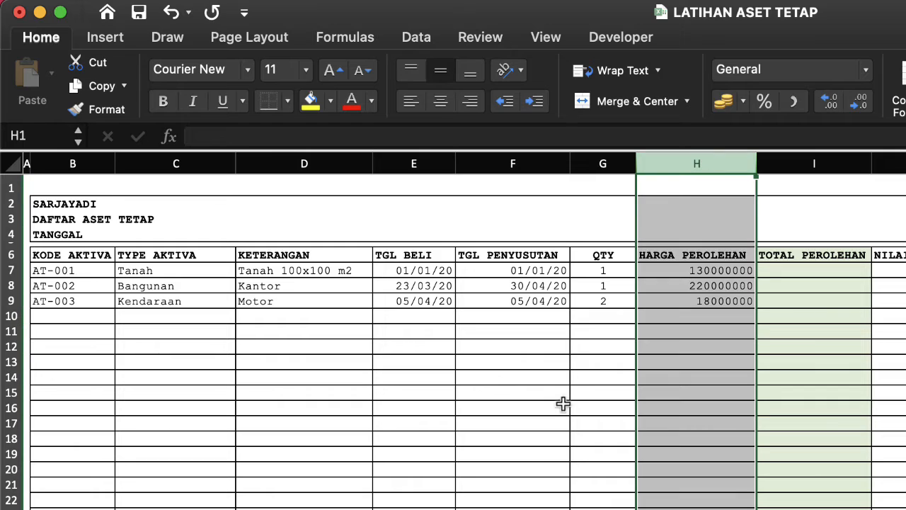
{"action": "left_click", "coordinate": [796, 103]}
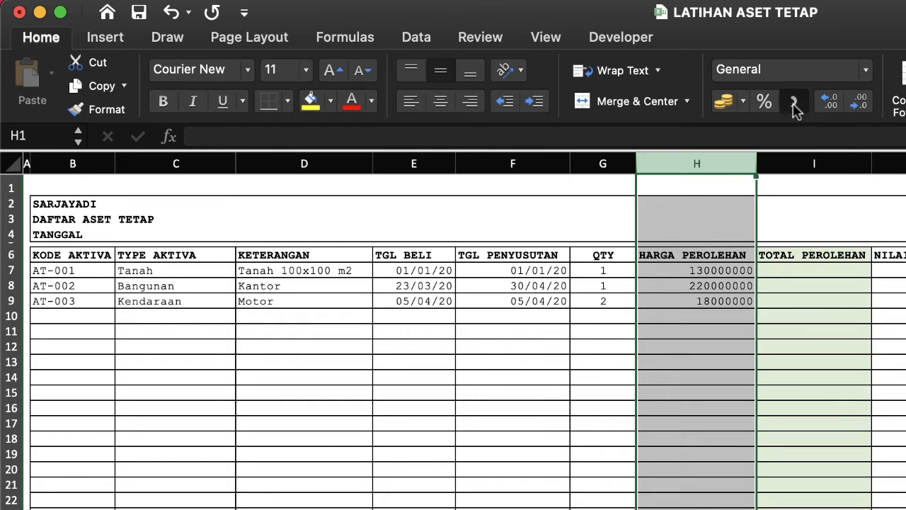
{"action": "left_click", "coordinate": [639, 319]}
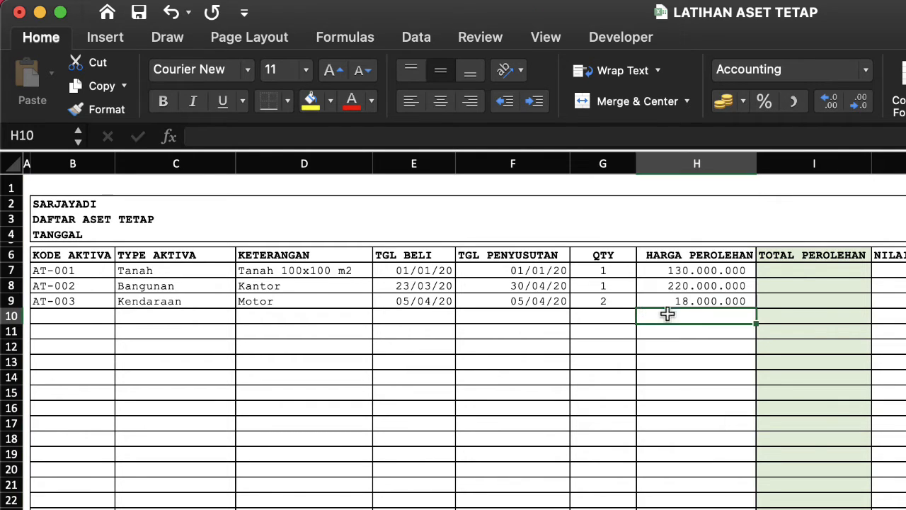
{"action": "left_click", "coordinate": [805, 271]}
{"action": "left_click", "coordinate": [806, 313]}
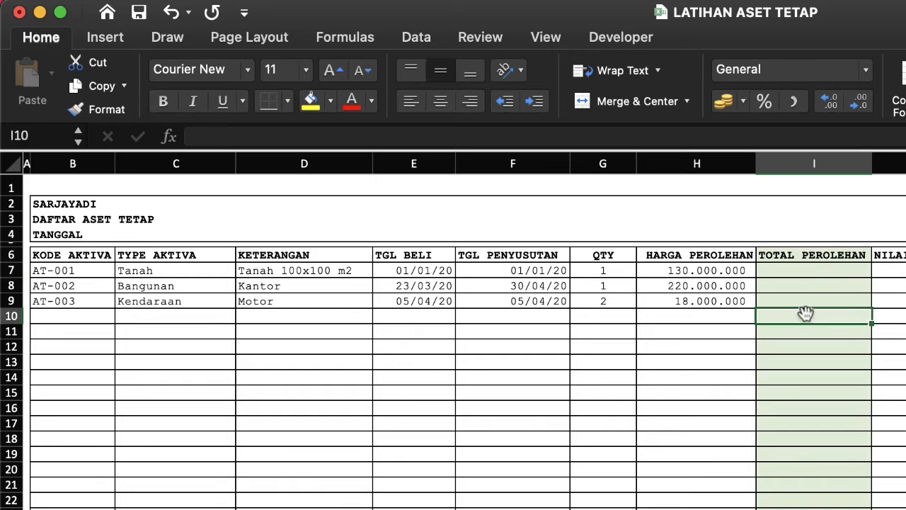
{"action": "left_click", "coordinate": [810, 270]}
{"action": "type", "text": "="}
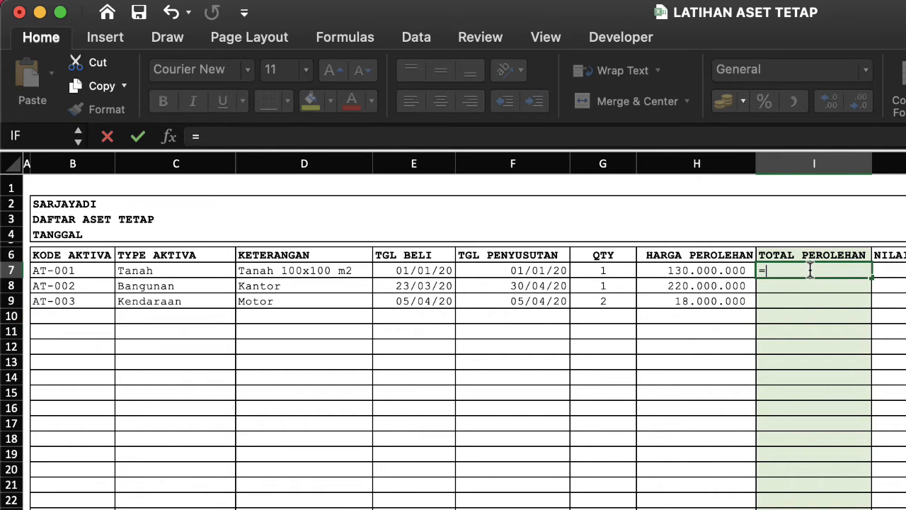
{"action": "key", "text": "BackSpace"}
{"action": "key", "text": "Return"}
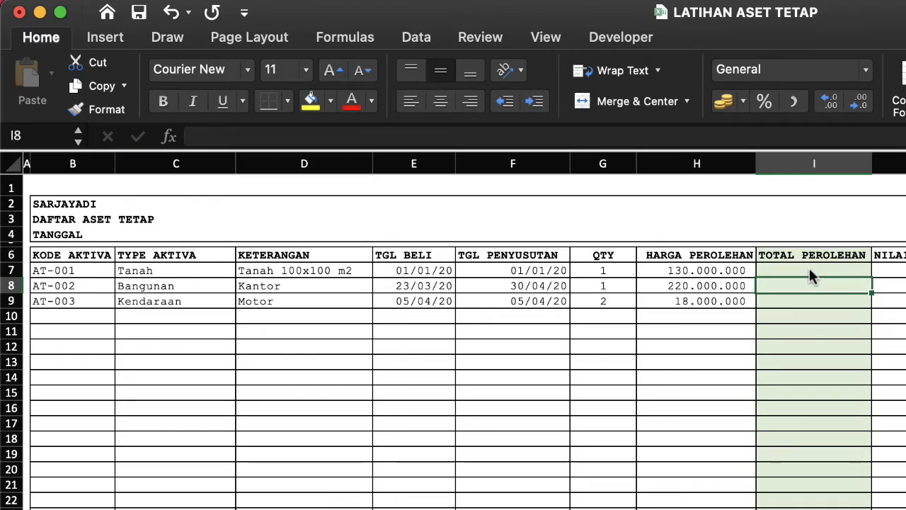
Calculate TOTAL PEROLEHAN in I7 with the formula =G7*H7 and fill it down the column through I16
{"action": "left_click", "coordinate": [810, 269]}
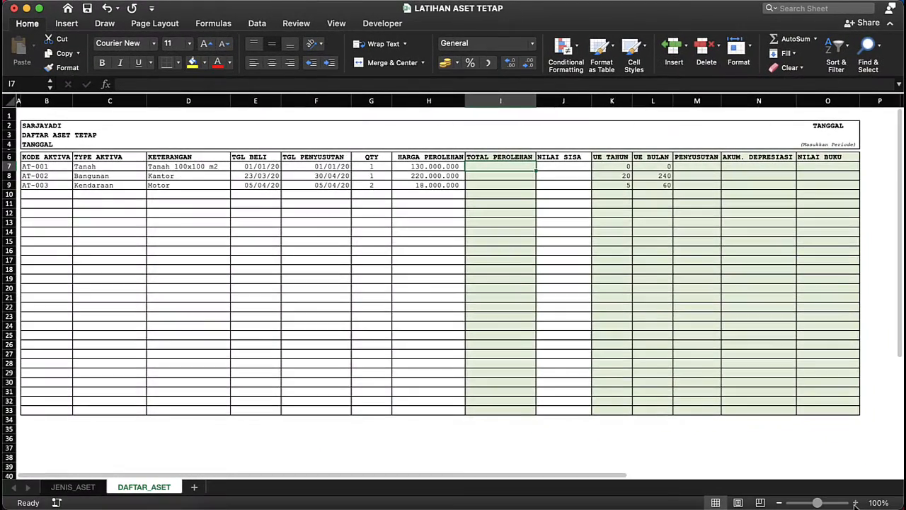
{"action": "left_click", "coordinate": [855, 502]}
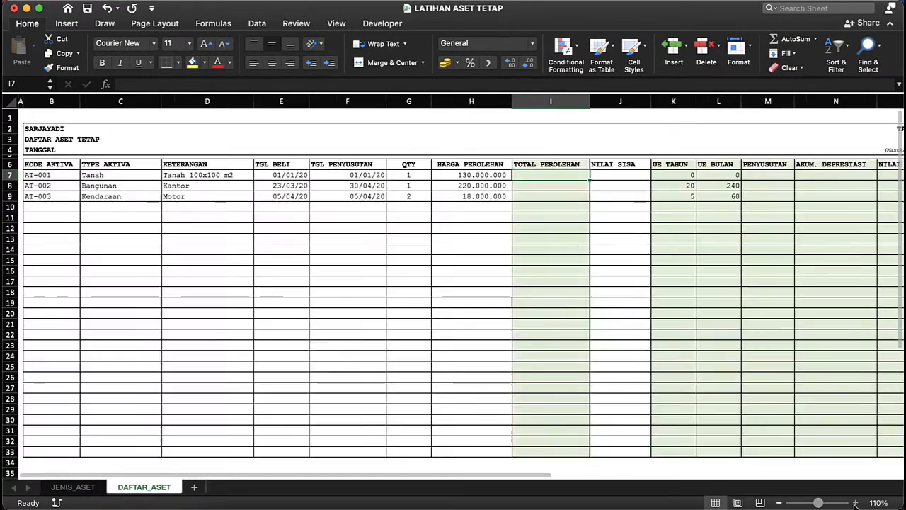
{"action": "left_click", "coordinate": [855, 502]}
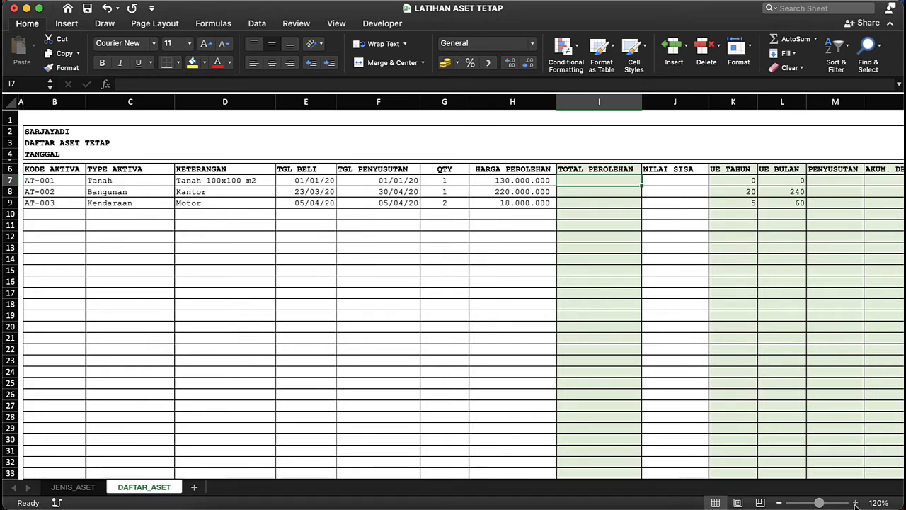
{"action": "left_click", "coordinate": [855, 503]}
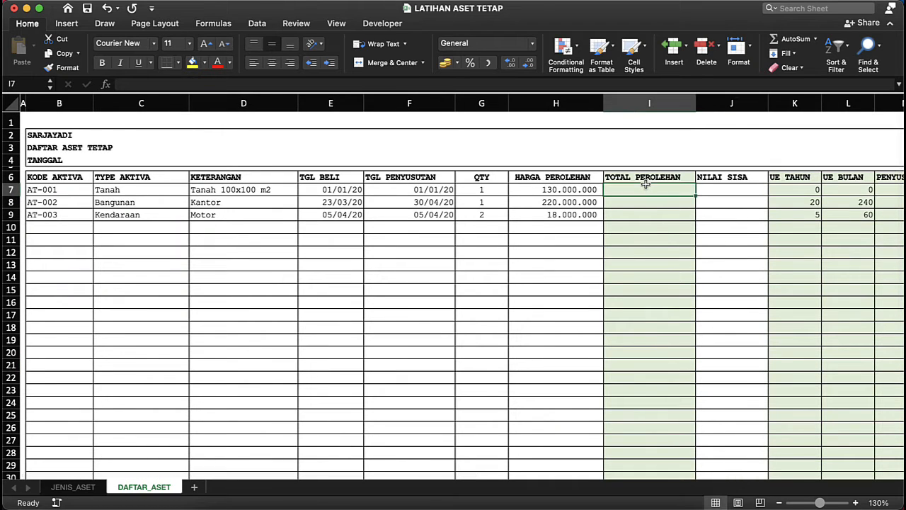
{"action": "type", "text": "="}
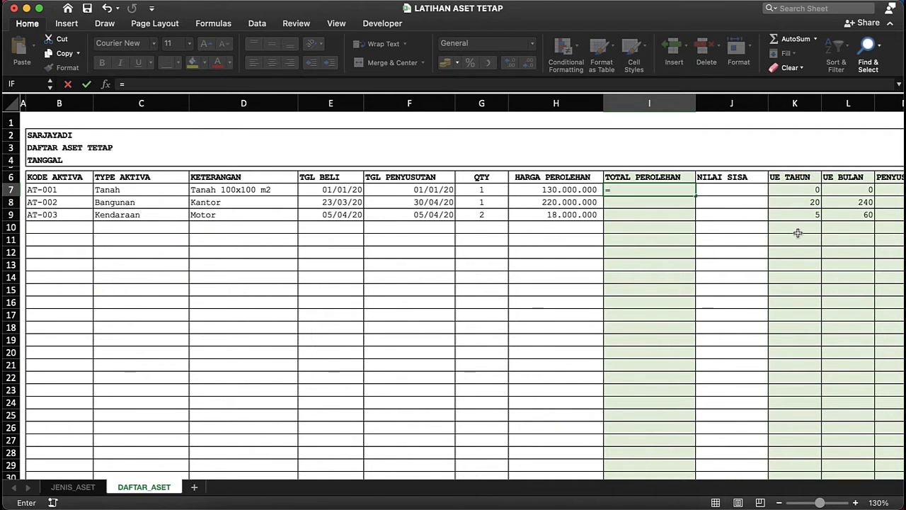
{"action": "key", "text": "Left"}
{"action": "key", "text": "Left"}
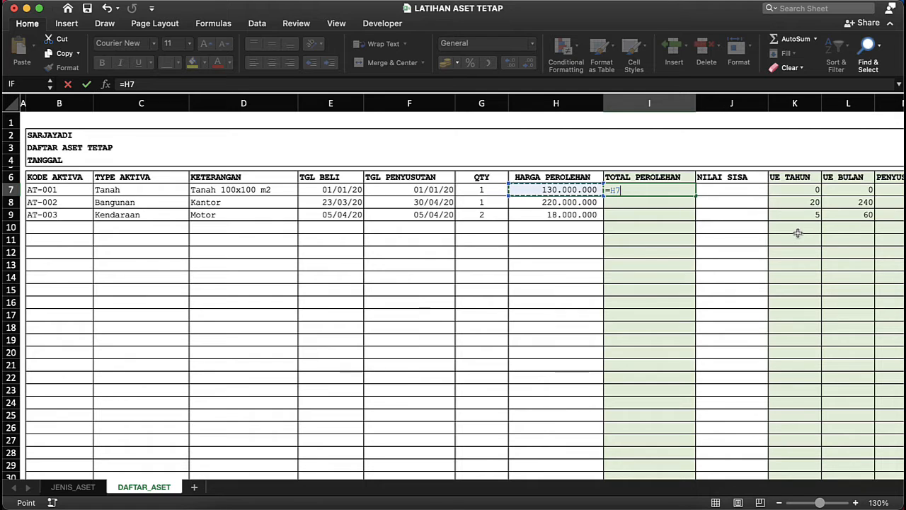
{"action": "type", "text": "*"}
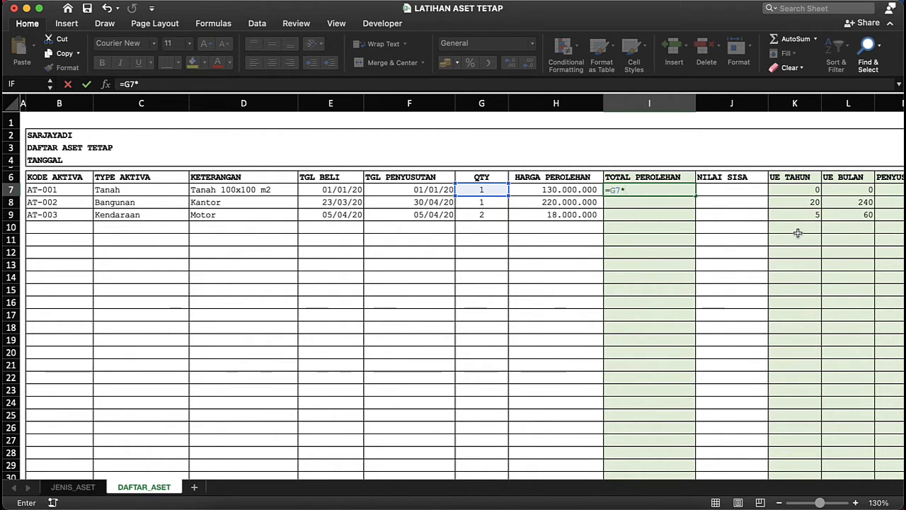
{"action": "key", "text": "Left"}
{"action": "key", "text": "Return"}
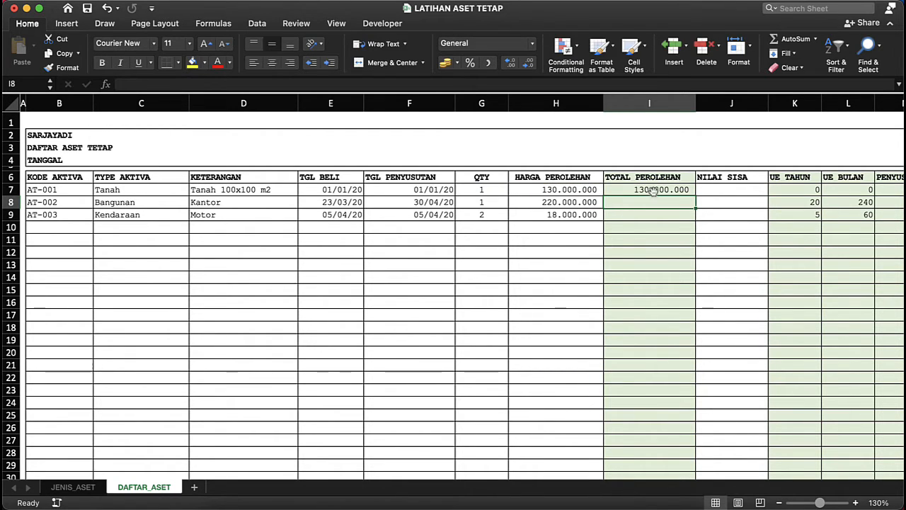
{"action": "left_click", "coordinate": [652, 191]}
{"action": "left_click_drag", "start_coordinate": [695, 196], "coordinate": [690, 289]}
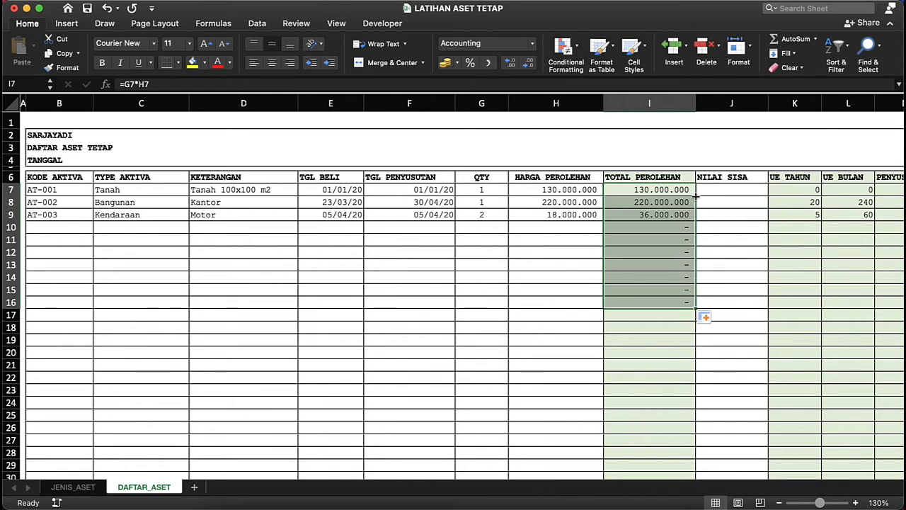
Examine the TOTAL PEROLEHAN formulas in the empty asset rows I10 to I16 and in I7
{"action": "left_click", "coordinate": [679, 264]}
{"action": "left_click", "coordinate": [682, 301]}
{"action": "left_click", "coordinate": [684, 244]}
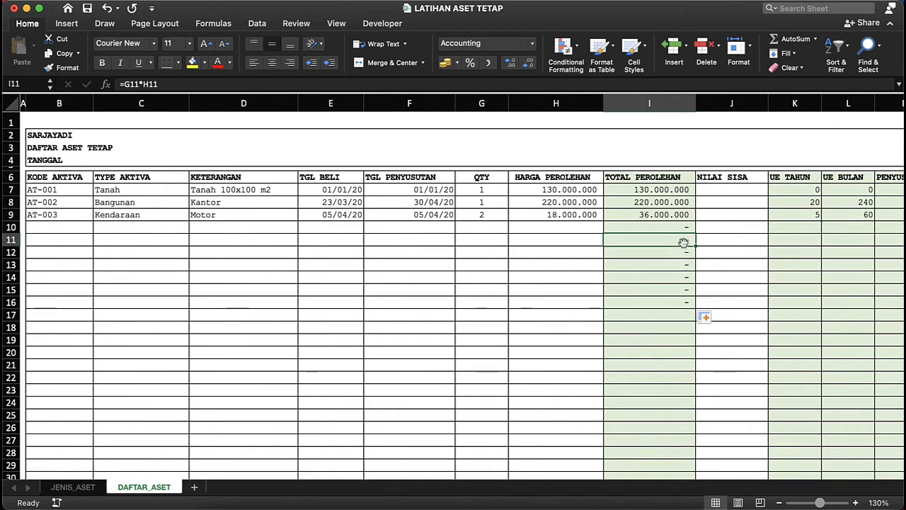
{"action": "left_click", "coordinate": [681, 225]}
{"action": "left_click_drag", "start_coordinate": [681, 225], "coordinate": [677, 305]}
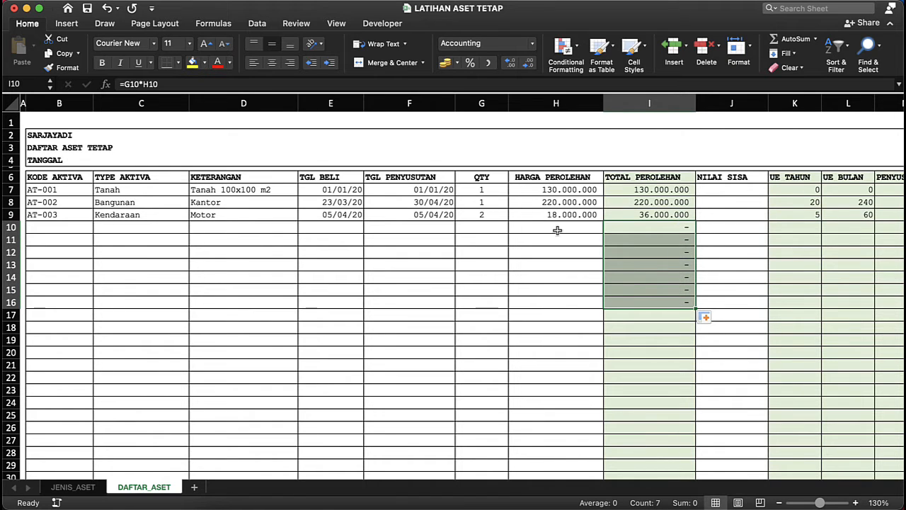
{"action": "double_click", "coordinate": [645, 241]}
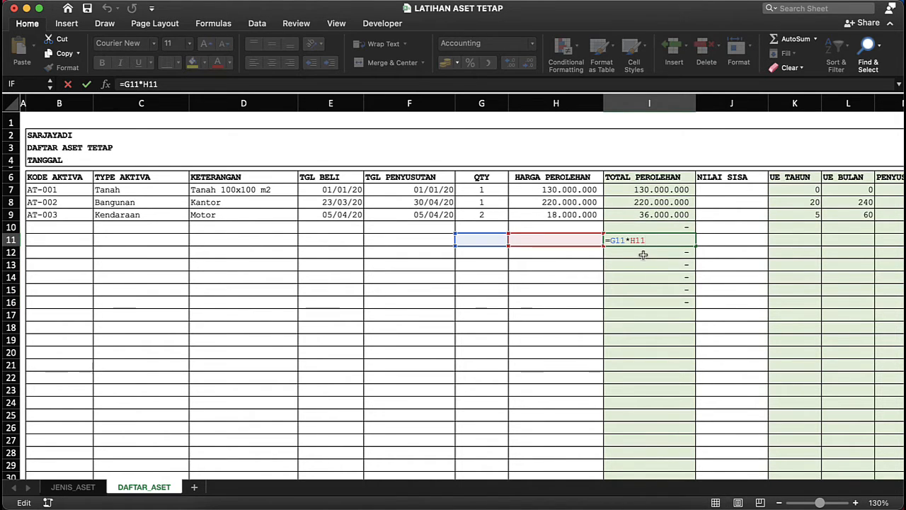
{"action": "key", "text": "Return"}
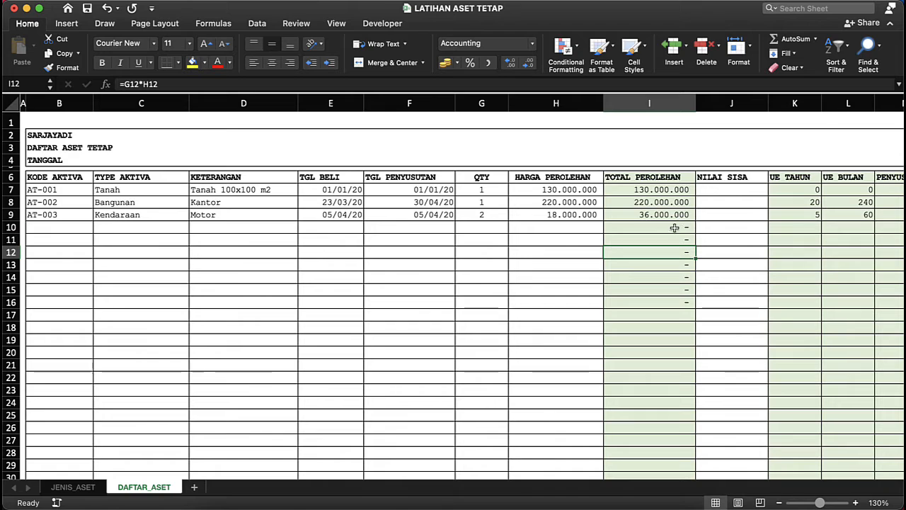
{"action": "double_click", "coordinate": [644, 190]}
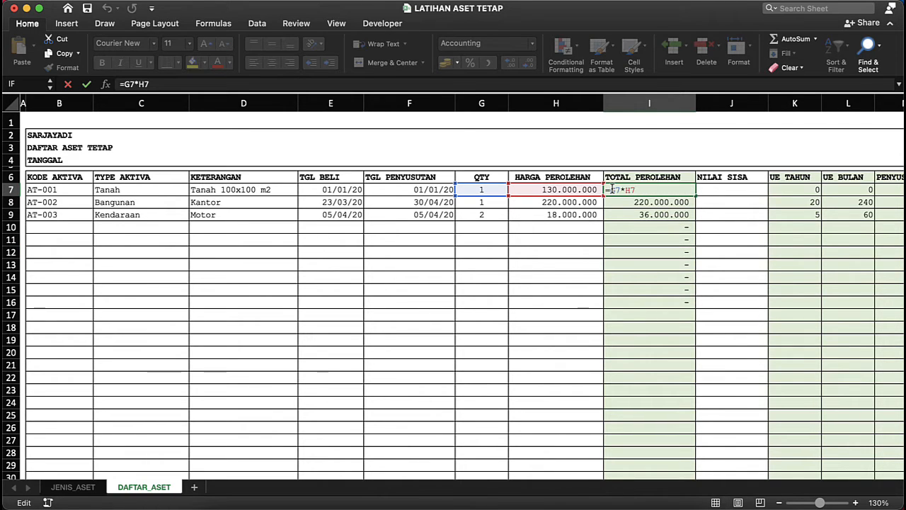
{"action": "key", "text": "Return"}
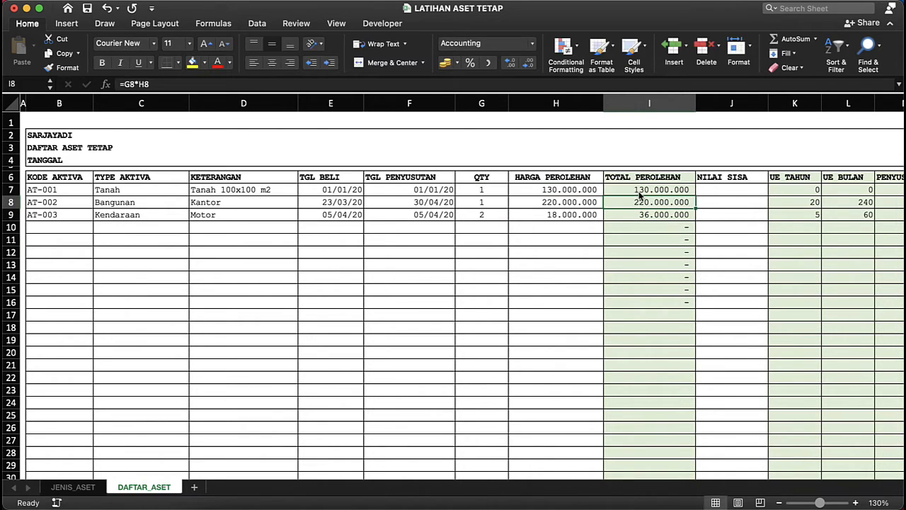
Replace the TOTAL PEROLEHAN formula in I7 with =IF(B7="";"";G7*H7) so rows without an asset code stay blank
{"action": "left_click", "coordinate": [640, 193]}
{"action": "type", "text": "="}
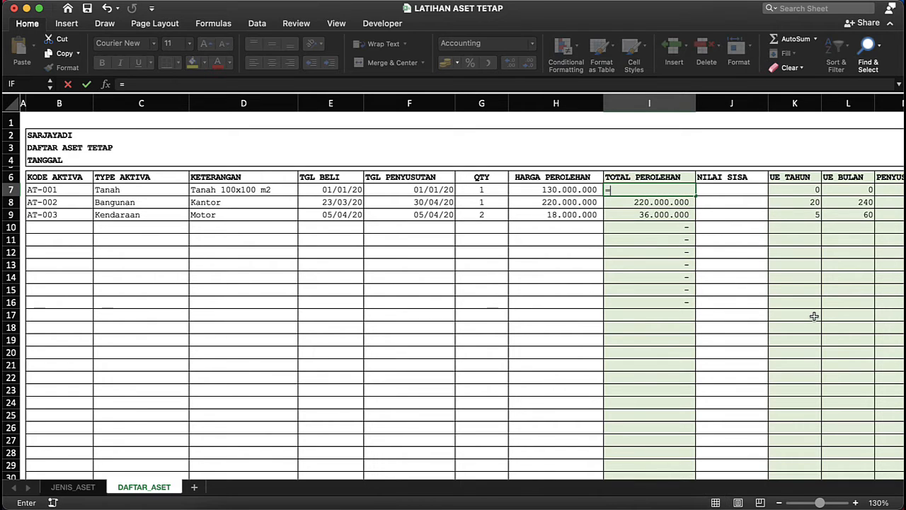
{"action": "type", "text": "IF("}
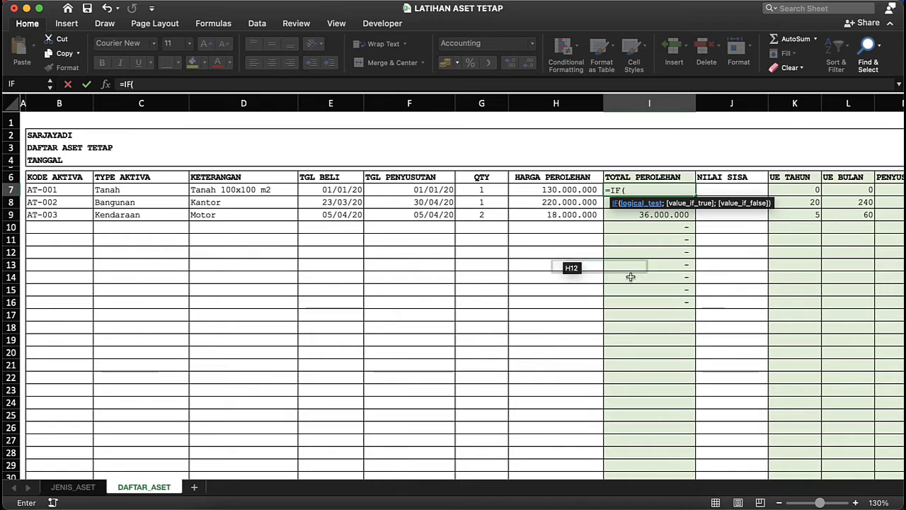
{"action": "left_click", "coordinate": [64, 190]}
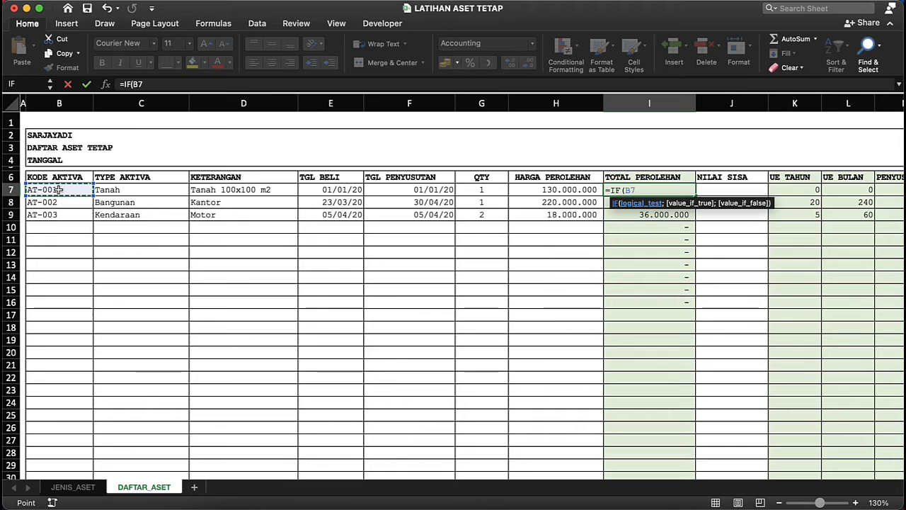
{"action": "type", "text": "="}
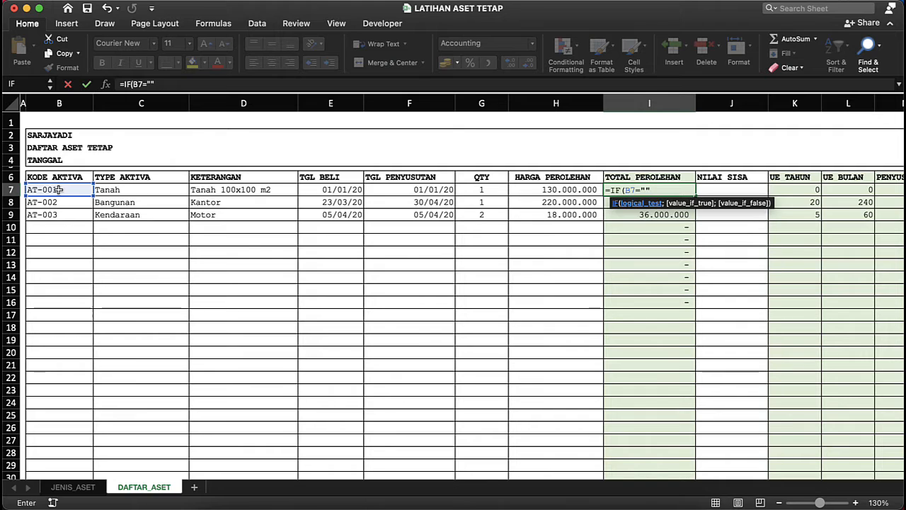
{"action": "type", "text": "\"\";"}
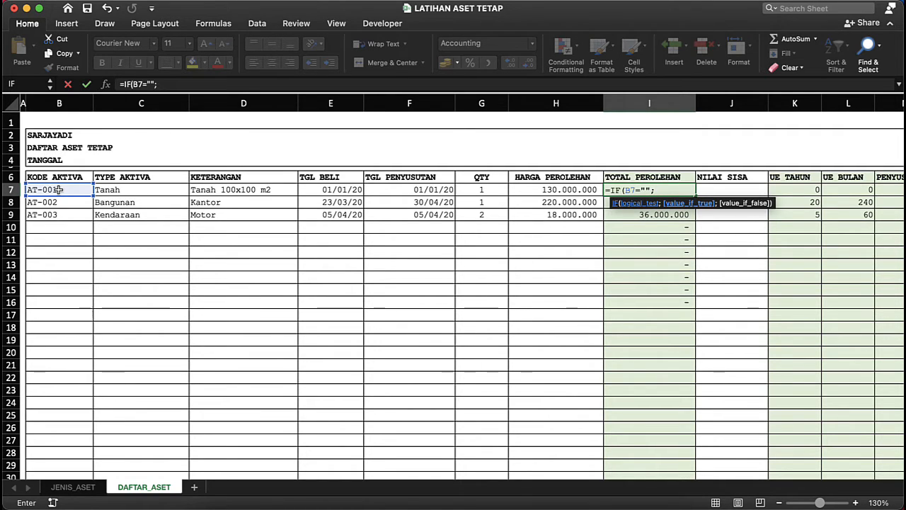
{"action": "type", "text": "\""}
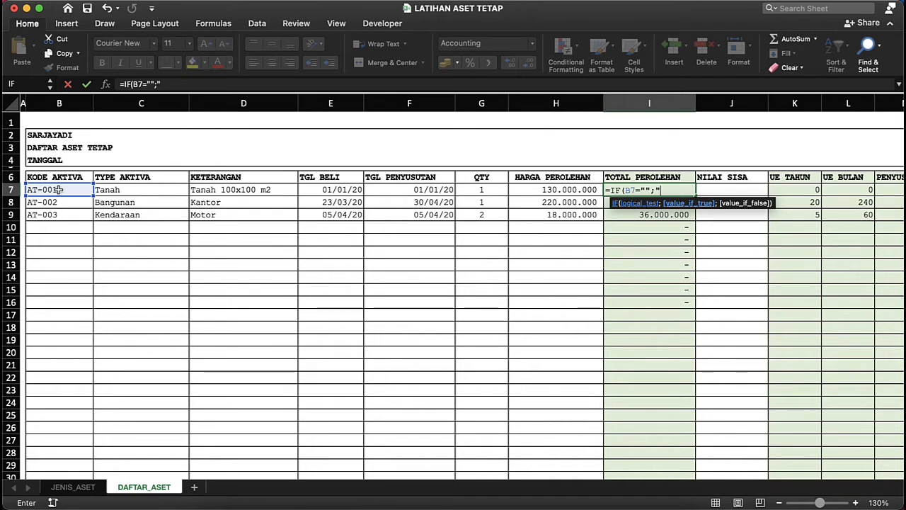
{"action": "type", "text": "\""}
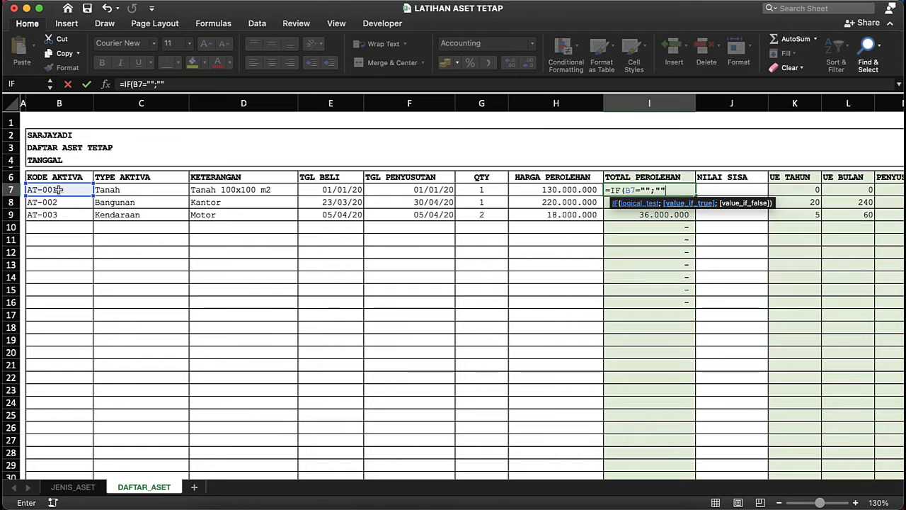
{"action": "type", "text": ";"}
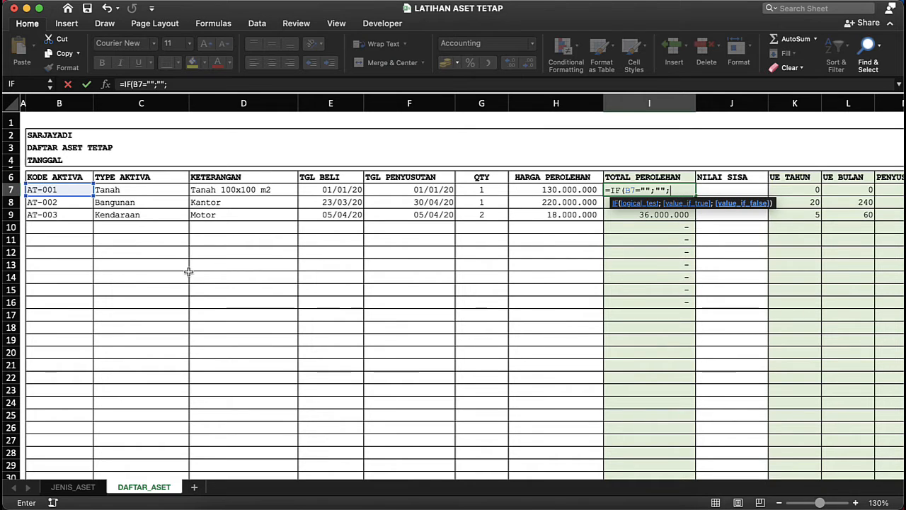
{"action": "left_click", "coordinate": [486, 191]}
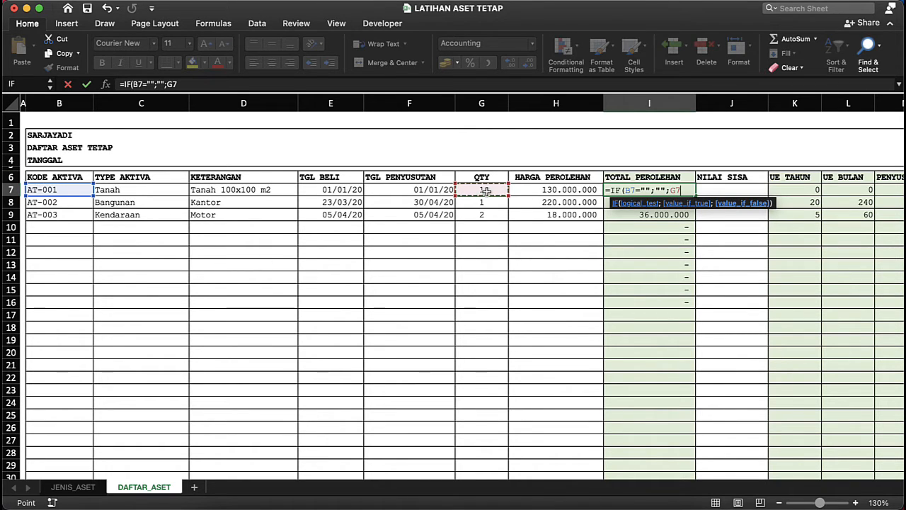
{"action": "type", "text": "*"}
{"action": "left_click", "coordinate": [543, 190]}
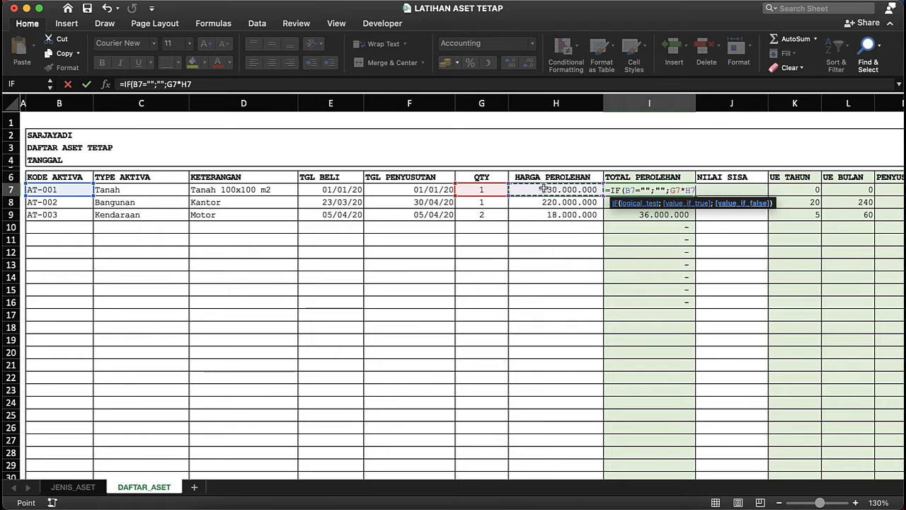
{"action": "key", "text": "Return"}
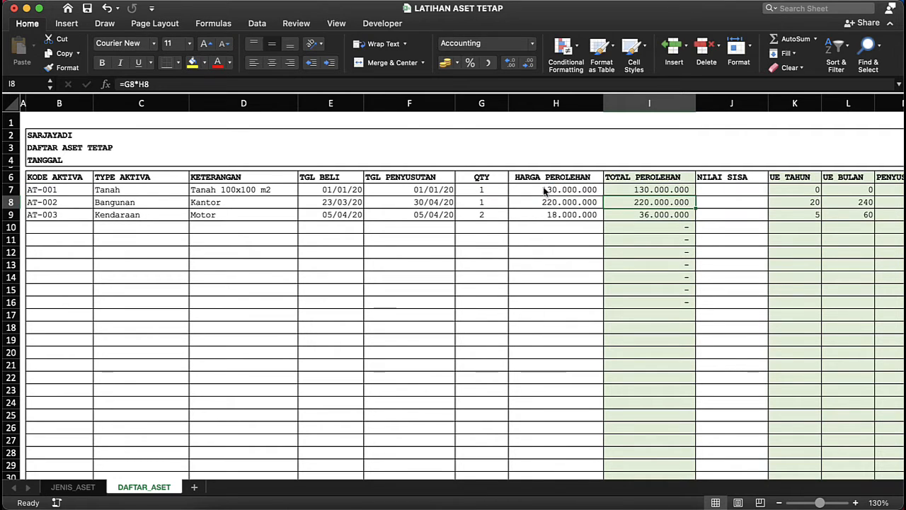
Fill the IF formula from I7 down the TOTAL PEROLEHAN column through I16 and check its references in I11
{"action": "left_click", "coordinate": [660, 188]}
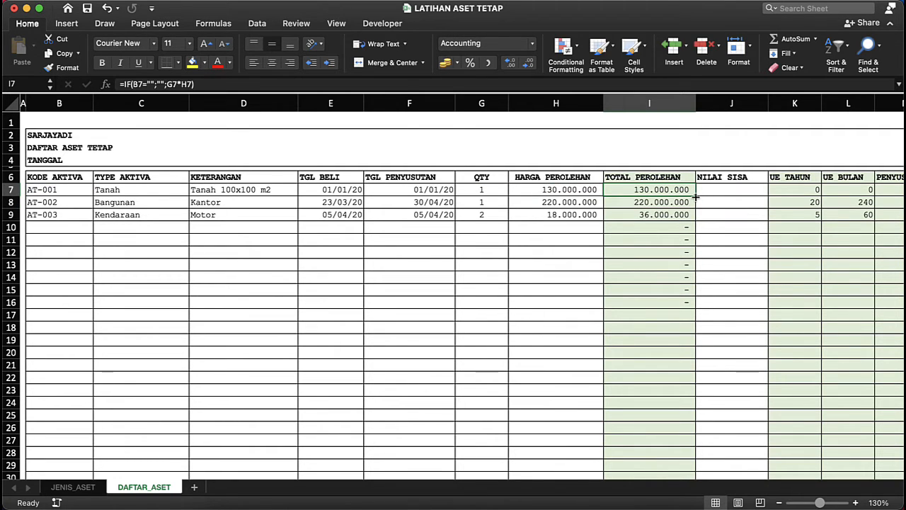
{"action": "left_click_drag", "start_coordinate": [695, 197], "coordinate": [696, 304]}
{"action": "left_click", "coordinate": [671, 243]}
{"action": "double_click", "coordinate": [678, 240]}
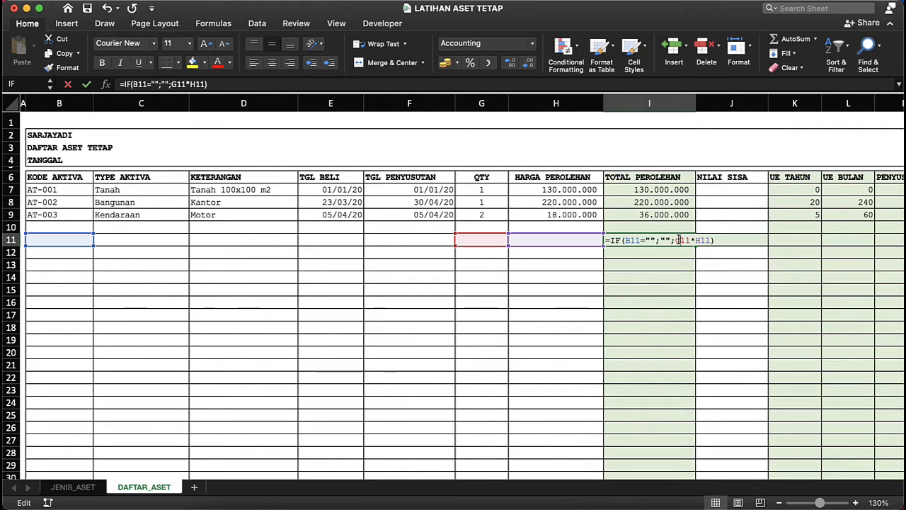
{"action": "key", "text": "Escape"}
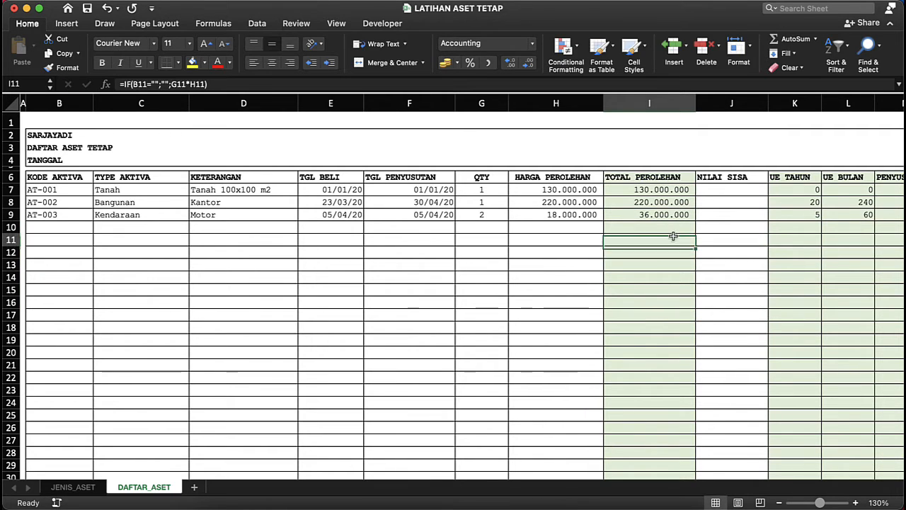
{"action": "left_click", "coordinate": [673, 260]}
{"action": "double_click", "coordinate": [669, 239]}
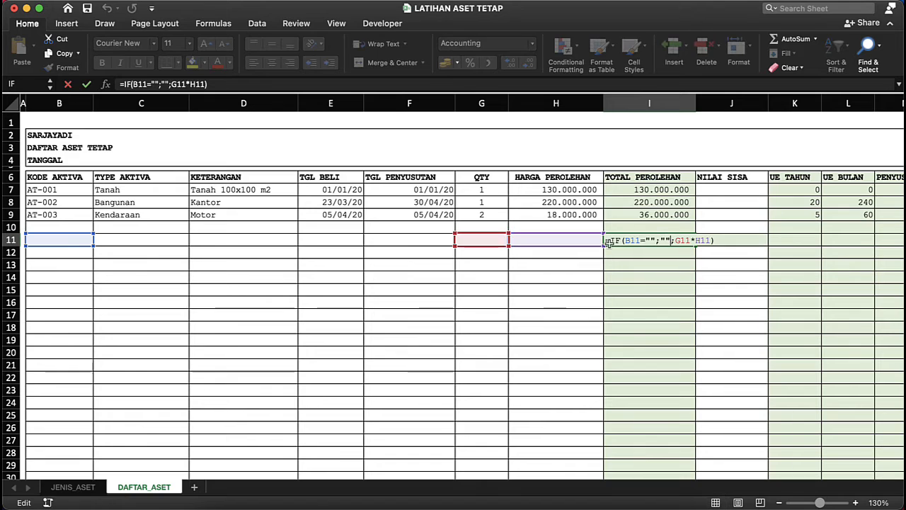
{"action": "key", "text": "Return"}
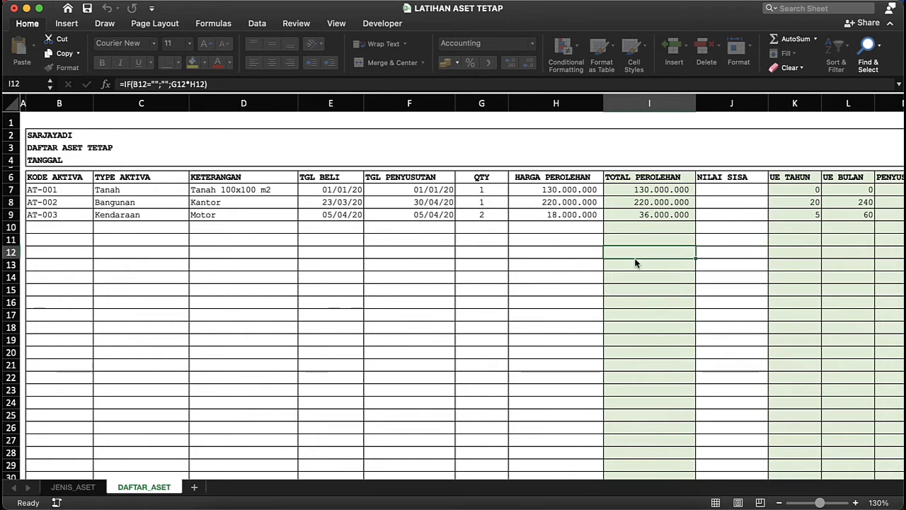
Enter the residual value 1000000 under NILAI SISA for the Motor asset, cell J9
{"action": "scroll", "coordinate": [637, 212], "scroll_direction": "right", "scroll_amount": 3}
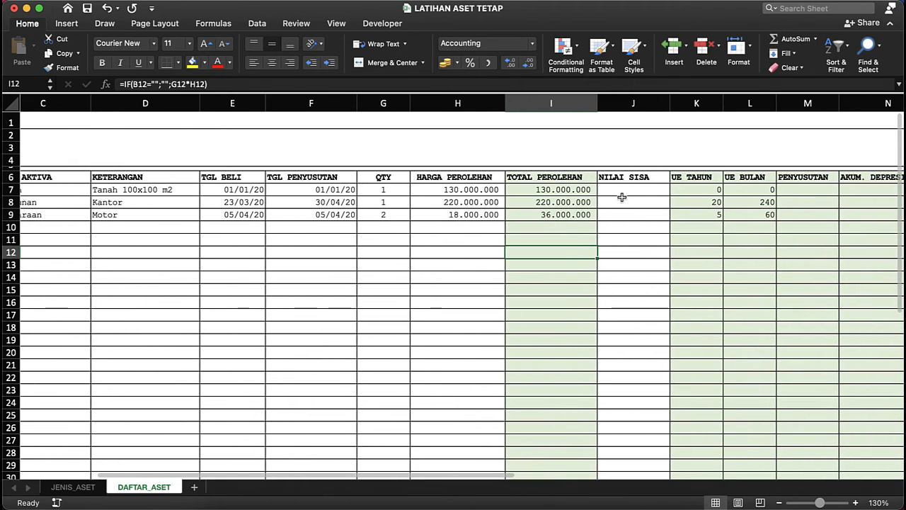
{"action": "key", "text": "Up"}
{"action": "key", "text": "Up"}
{"action": "key", "text": "Up"}
{"action": "key", "text": "Up"}
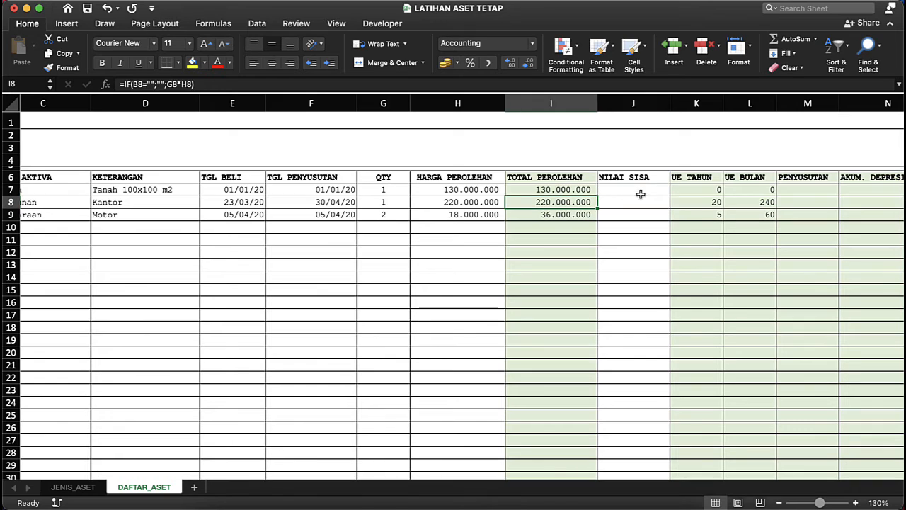
{"action": "left_click", "coordinate": [640, 194]}
{"action": "left_click", "coordinate": [637, 208]}
{"action": "left_click", "coordinate": [634, 191]}
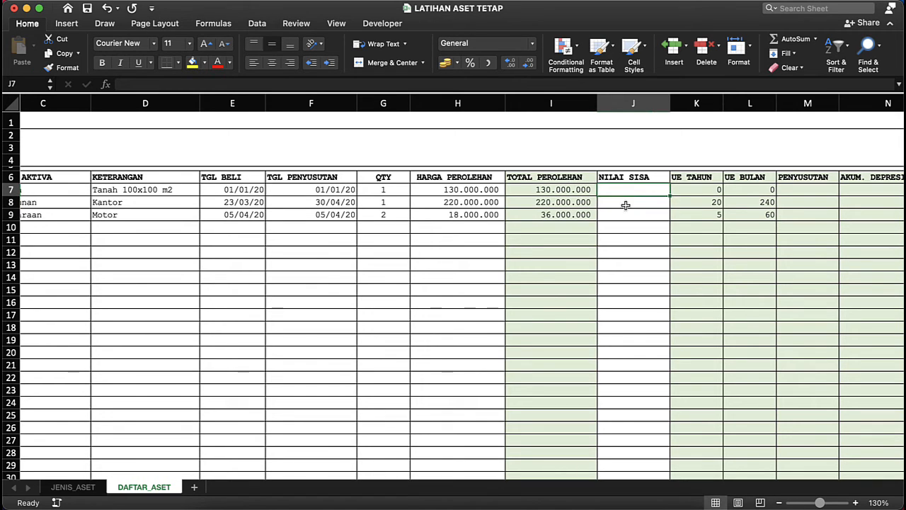
{"action": "left_click", "coordinate": [626, 206]}
{"action": "left_click", "coordinate": [560, 203]}
{"action": "left_click", "coordinate": [617, 202]}
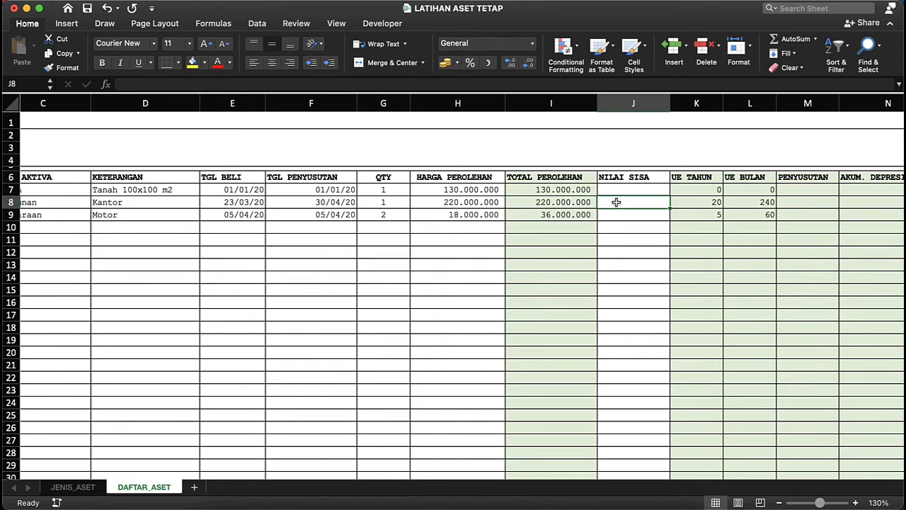
{"action": "left_click", "coordinate": [614, 213]}
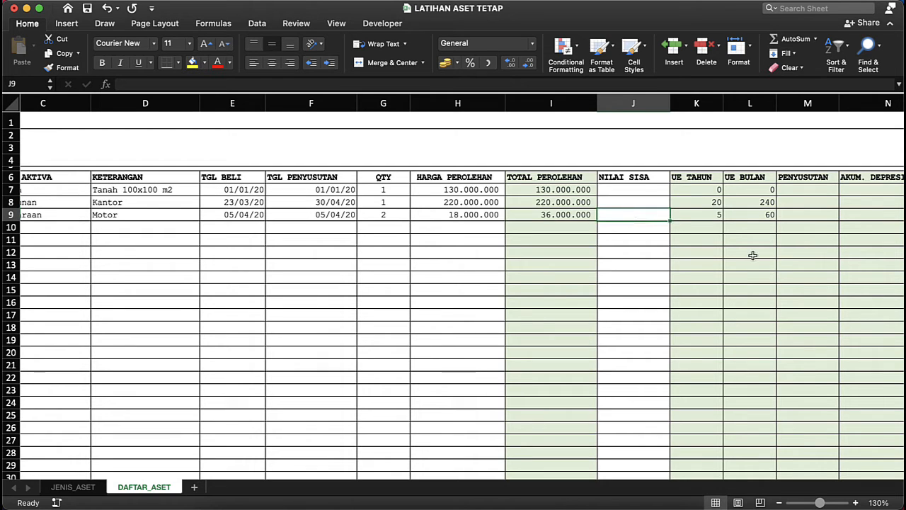
{"action": "type", "text": "1000000"}
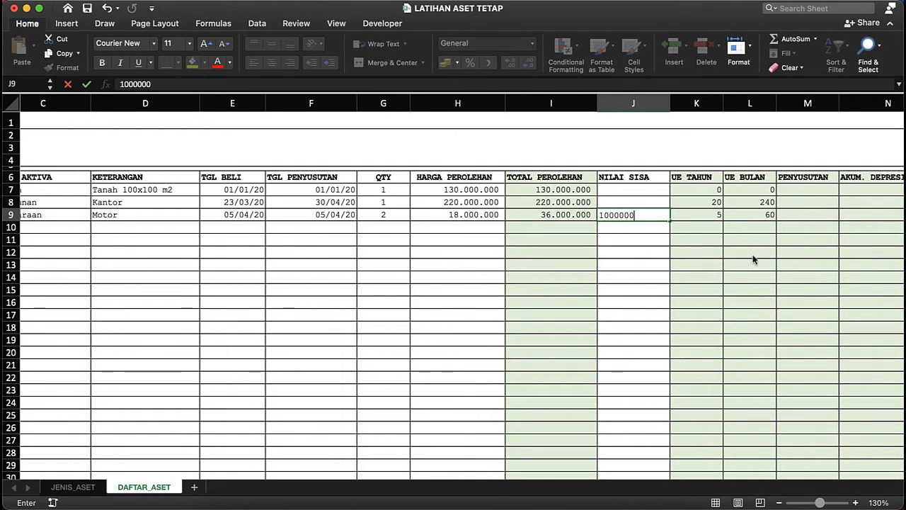
{"action": "key", "text": "Return"}
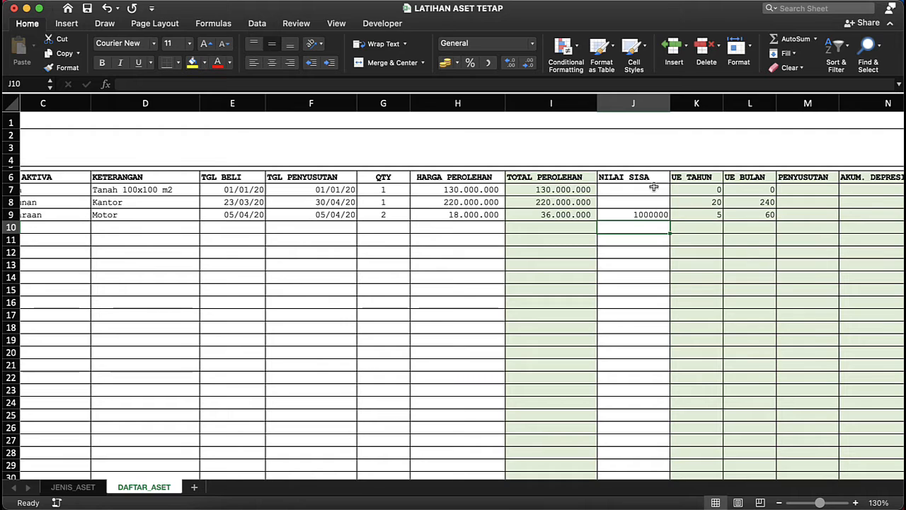
Apply the comma number style with thousands separators to the whole NILAI SISA column J
{"action": "left_click", "coordinate": [633, 105]}
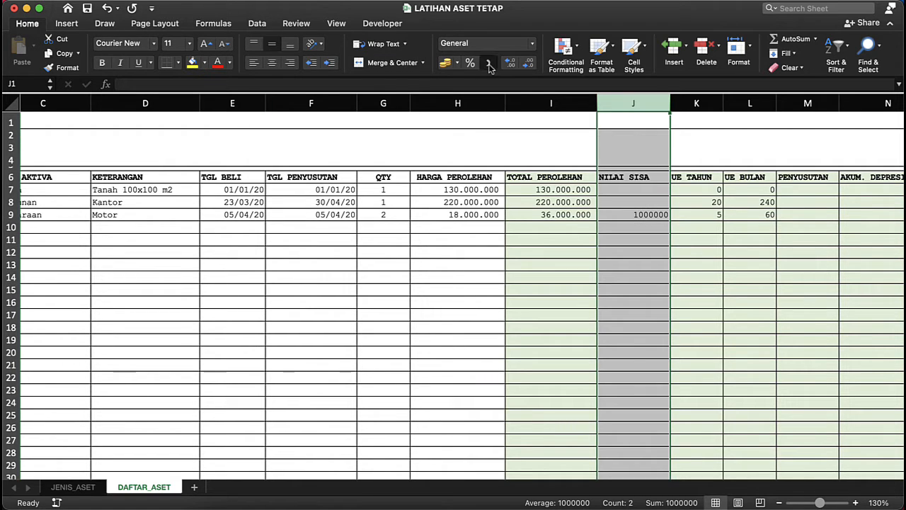
{"action": "left_click", "coordinate": [488, 63]}
{"action": "left_click", "coordinate": [658, 337]}
{"action": "left_click", "coordinate": [714, 264]}
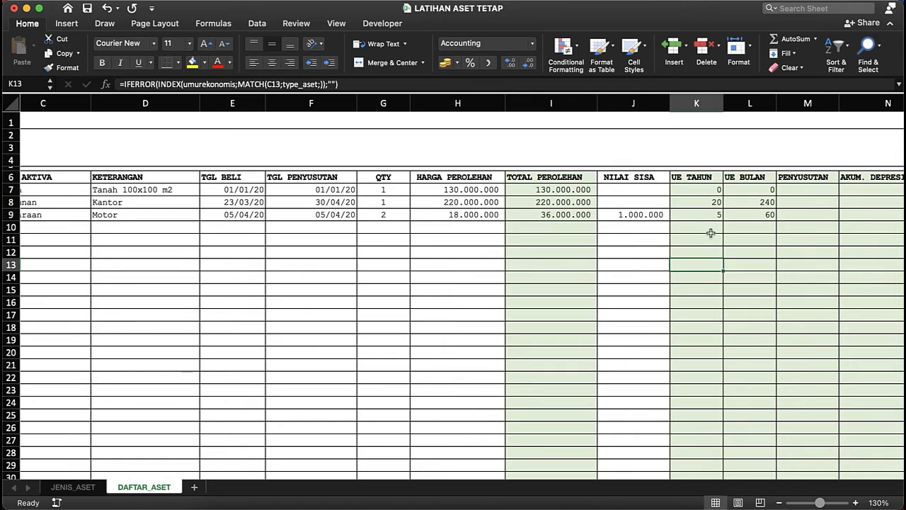
Center the contents of the UE TAHUN column K and the UE BULAN column L horizontally
{"action": "left_click", "coordinate": [706, 201]}
{"action": "left_click", "coordinate": [696, 104]}
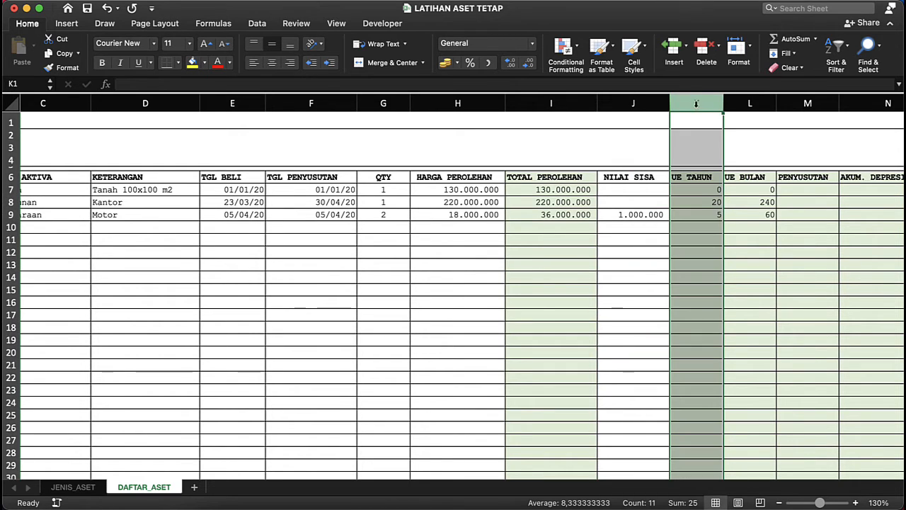
{"action": "left_click", "coordinate": [272, 63]}
{"action": "left_click", "coordinate": [631, 252]}
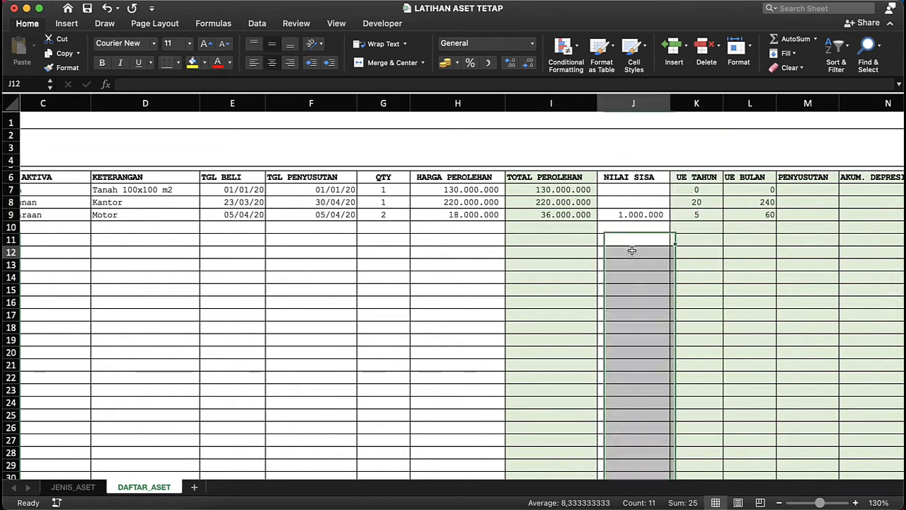
{"action": "left_click", "coordinate": [745, 105]}
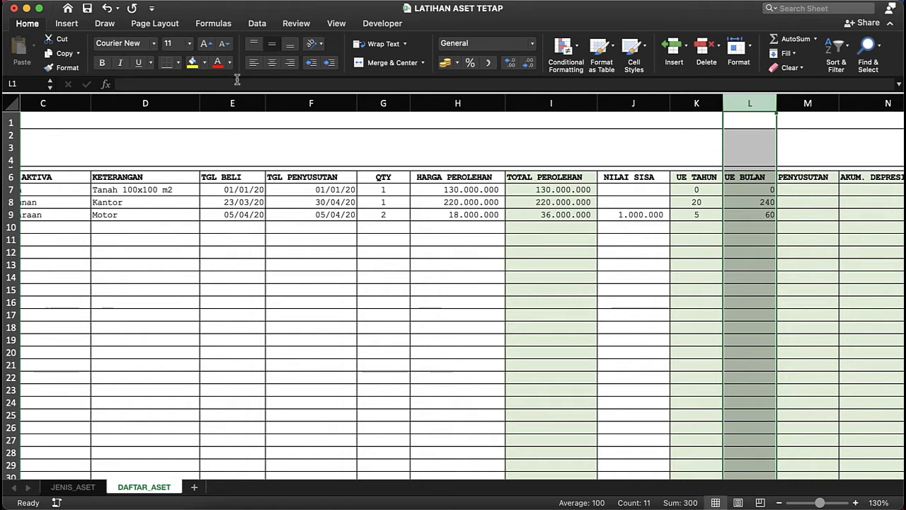
{"action": "left_click", "coordinate": [272, 63]}
{"action": "left_click", "coordinate": [615, 300]}
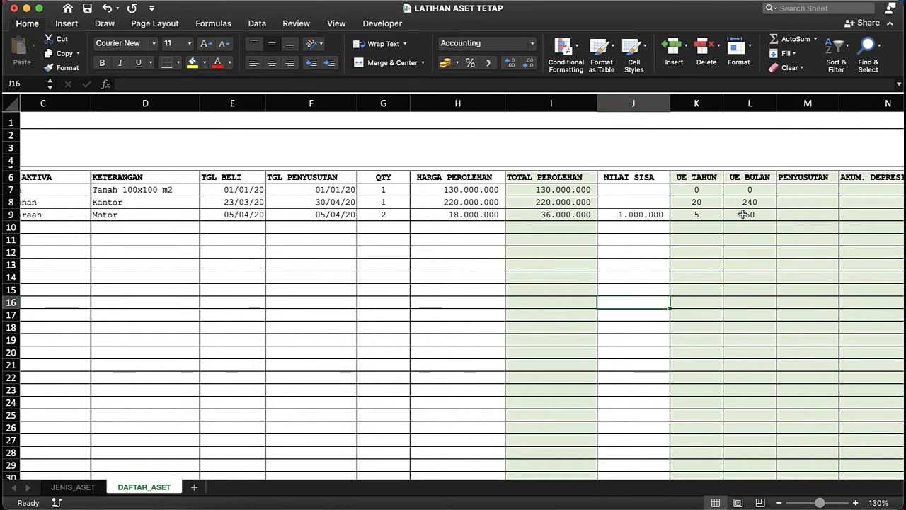
Group the UE BULAN column L as an outline and collapse the group to hide the column
{"action": "left_click", "coordinate": [744, 214]}
{"action": "scroll", "coordinate": [650, 248], "scroll_direction": "right", "scroll_amount": 5}
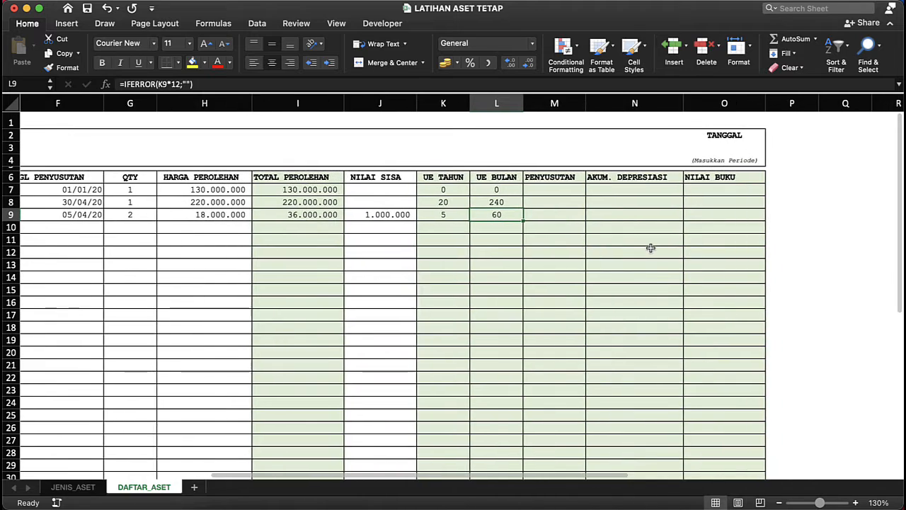
{"action": "left_click", "coordinate": [495, 104]}
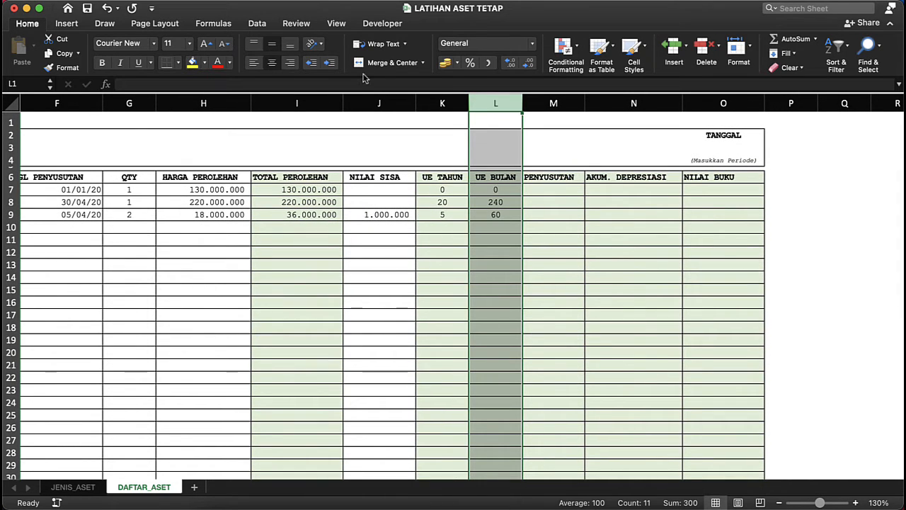
{"action": "left_click", "coordinate": [253, 23]}
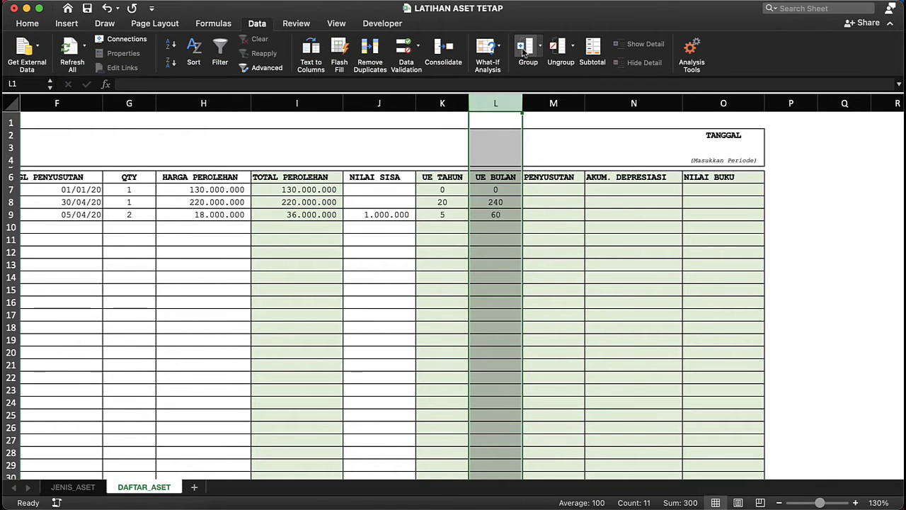
{"action": "left_click", "coordinate": [524, 51]}
{"action": "left_click", "coordinate": [501, 188]}
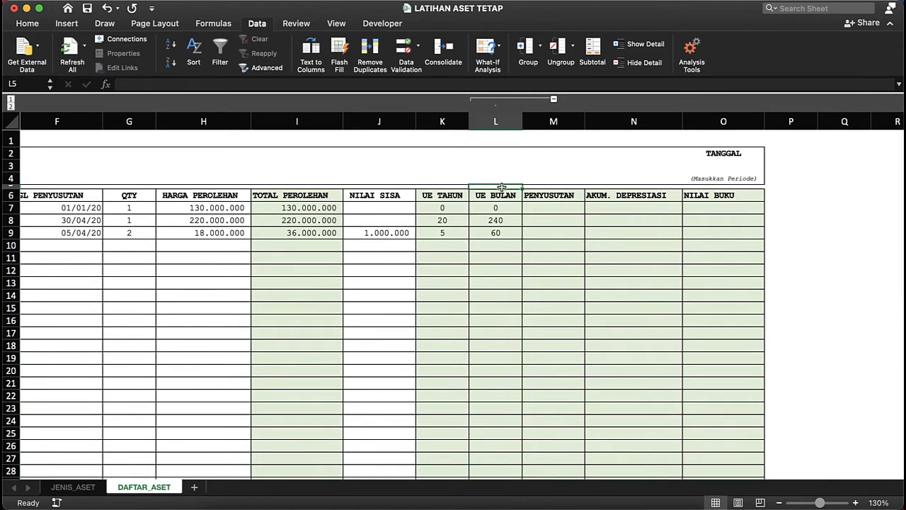
{"action": "left_click", "coordinate": [553, 99]}
{"action": "left_click", "coordinate": [500, 100]}
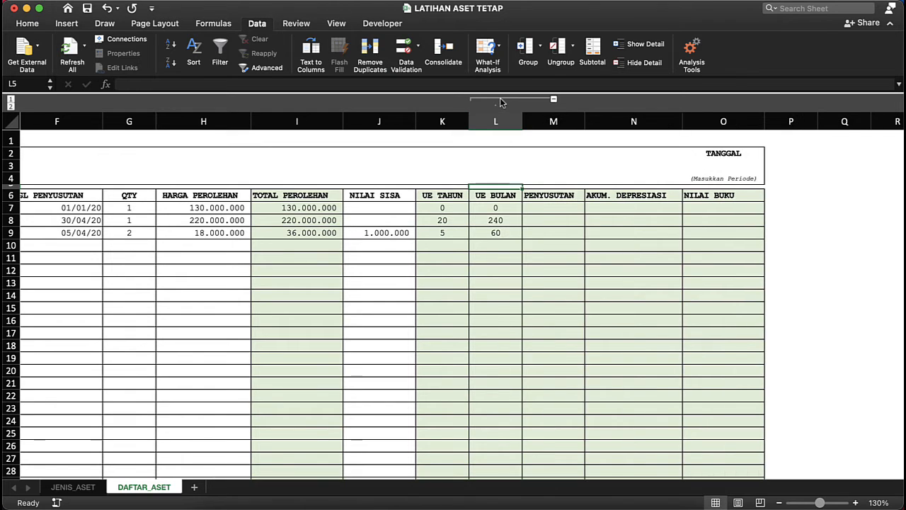
{"action": "left_click", "coordinate": [553, 100]}
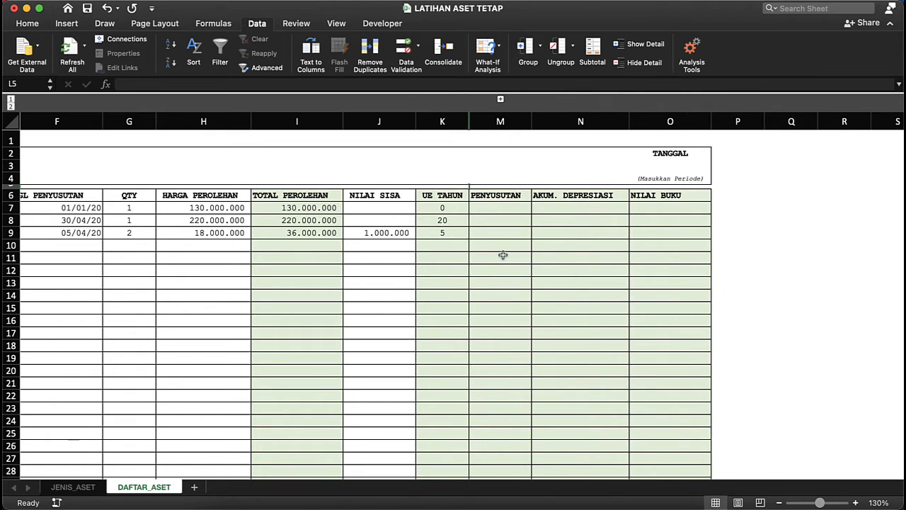
{"action": "left_click", "coordinate": [502, 197]}
{"action": "left_click", "coordinate": [569, 198]}
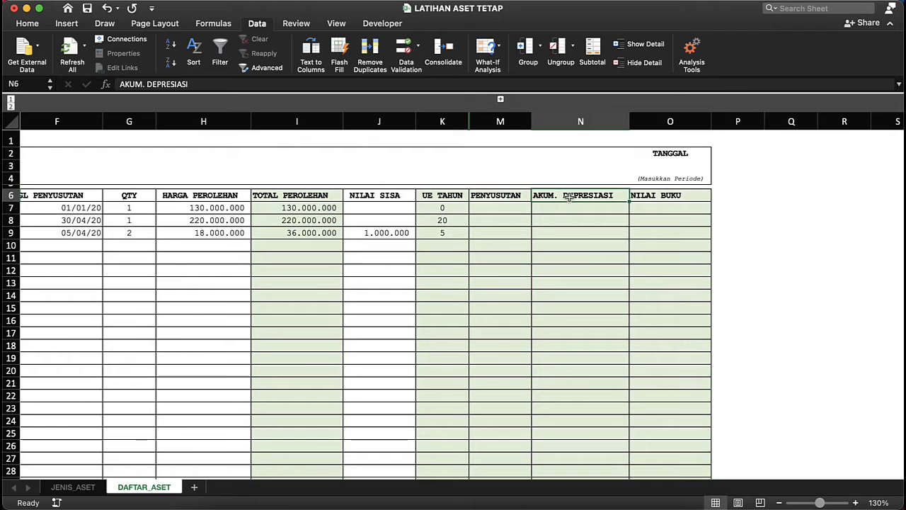
{"action": "left_click", "coordinate": [658, 197]}
{"action": "left_click", "coordinate": [496, 206]}
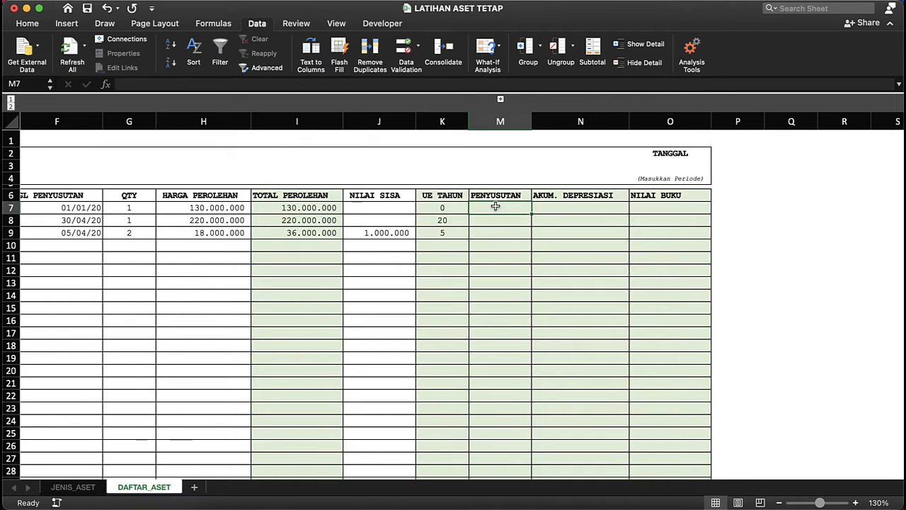
{"action": "left_click", "coordinate": [576, 210]}
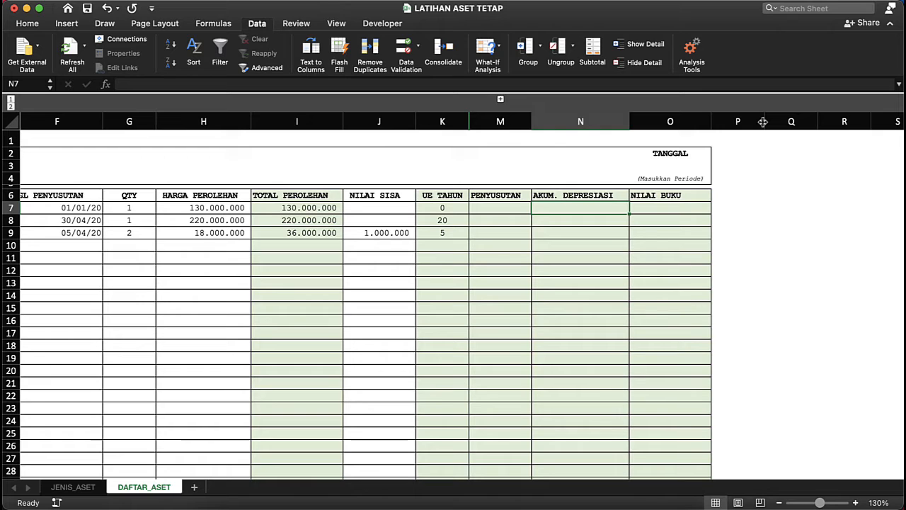
Narrow column P to a thin spacer and apply outside borders around the TANGGAL block O2:O4
{"action": "left_click_drag", "start_coordinate": [763, 121], "coordinate": [718, 125]}
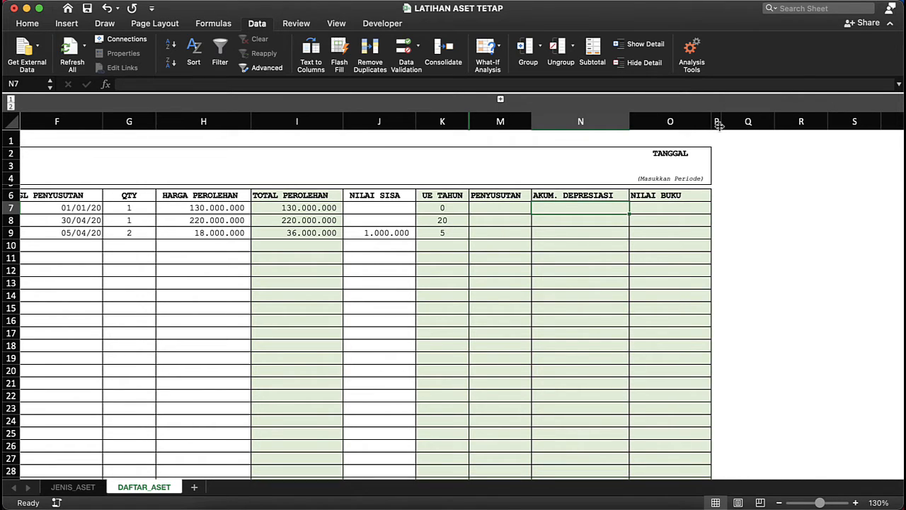
{"action": "left_click", "coordinate": [668, 165]}
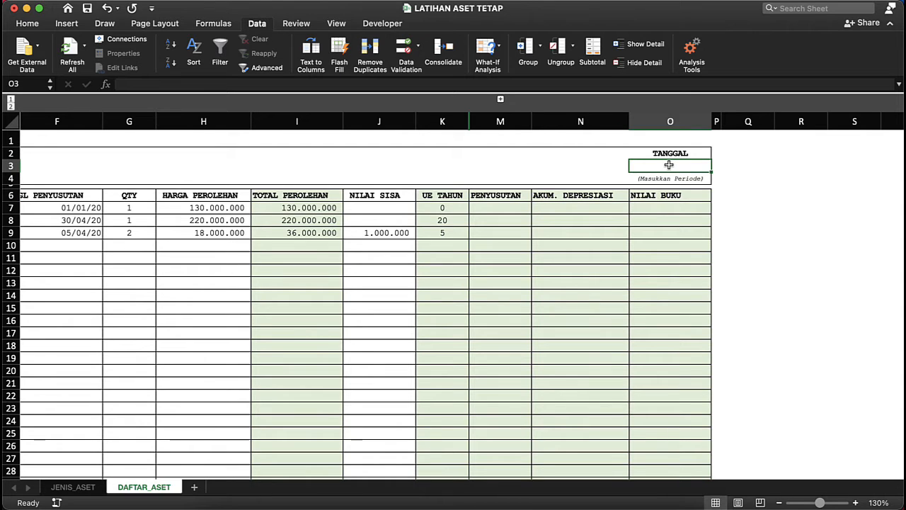
{"action": "left_click", "coordinate": [661, 153]}
{"action": "key", "text": "shift+Down"}
{"action": "key", "text": "shift+Down"}
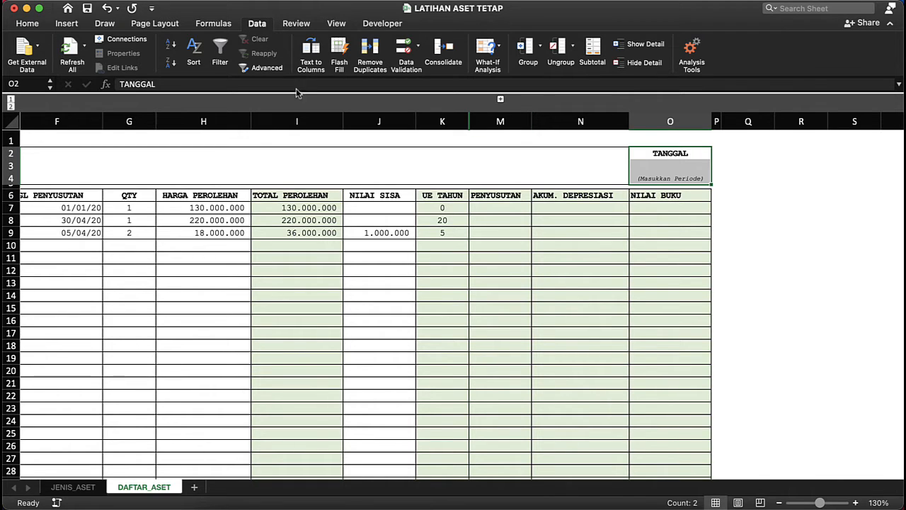
{"action": "left_click", "coordinate": [28, 23]}
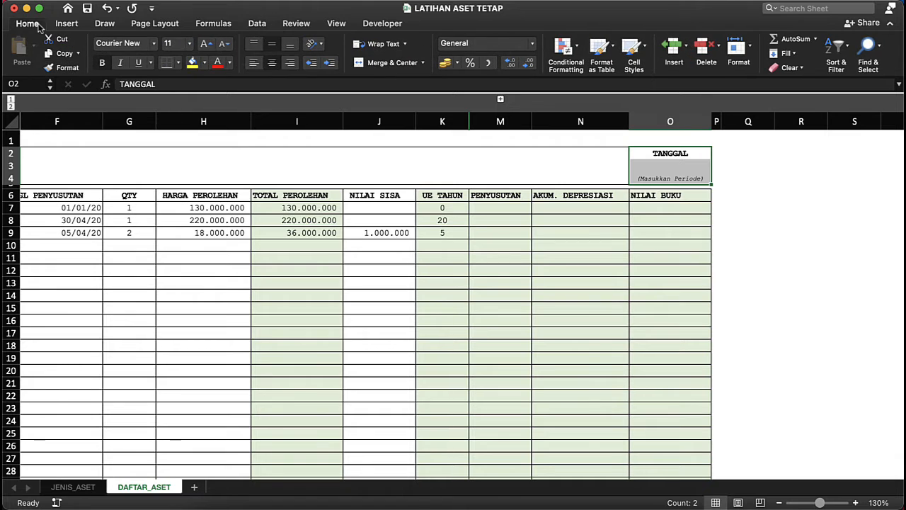
{"action": "left_click", "coordinate": [179, 63]}
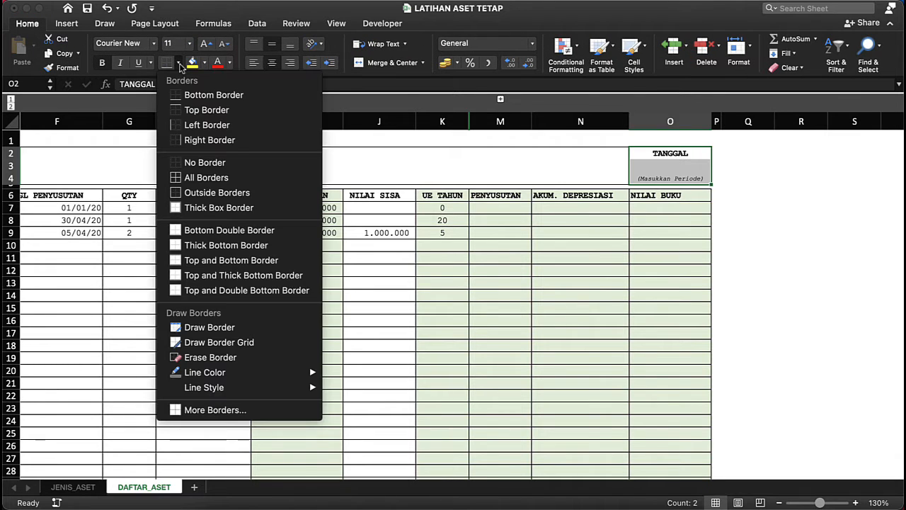
{"action": "left_click", "coordinate": [201, 193]}
{"action": "left_click", "coordinate": [679, 243]}
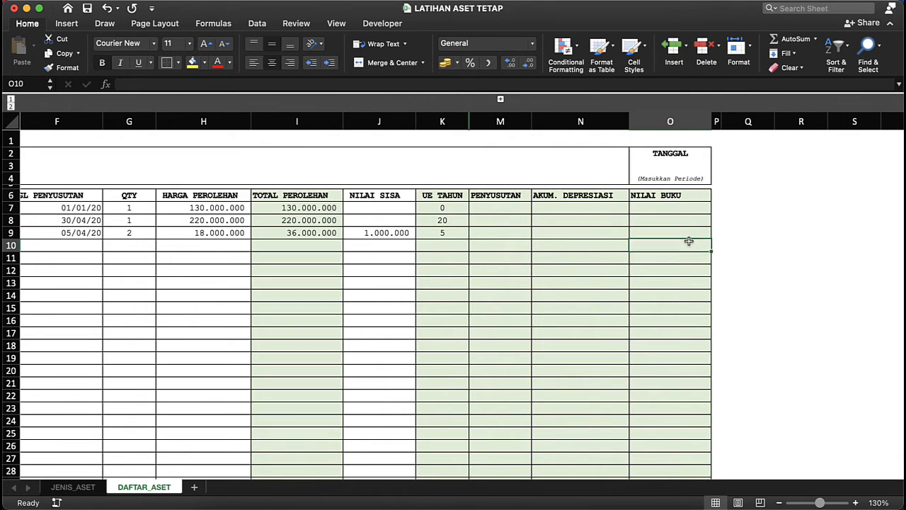
Enter the period date 20/1/21 in cell O3 below the TANGGAL heading and center it horizontally
{"action": "left_click", "coordinate": [664, 164]}
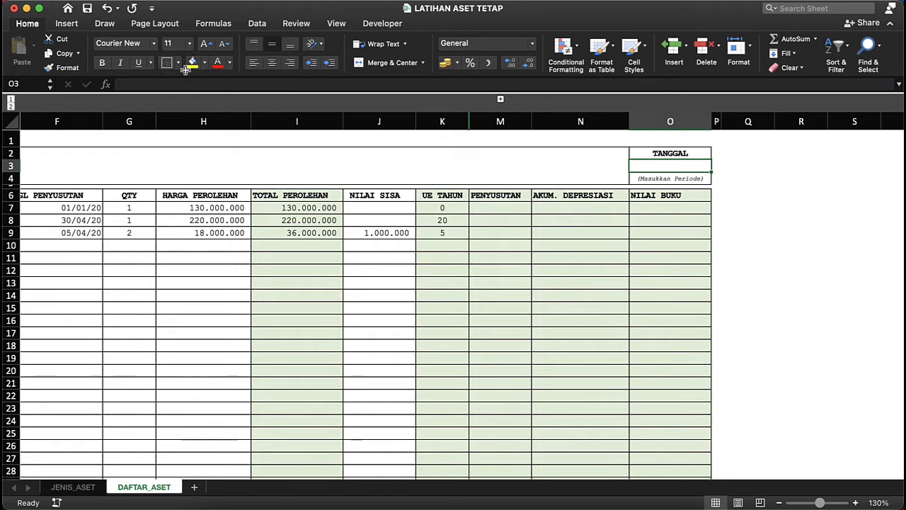
{"action": "left_click", "coordinate": [613, 315]}
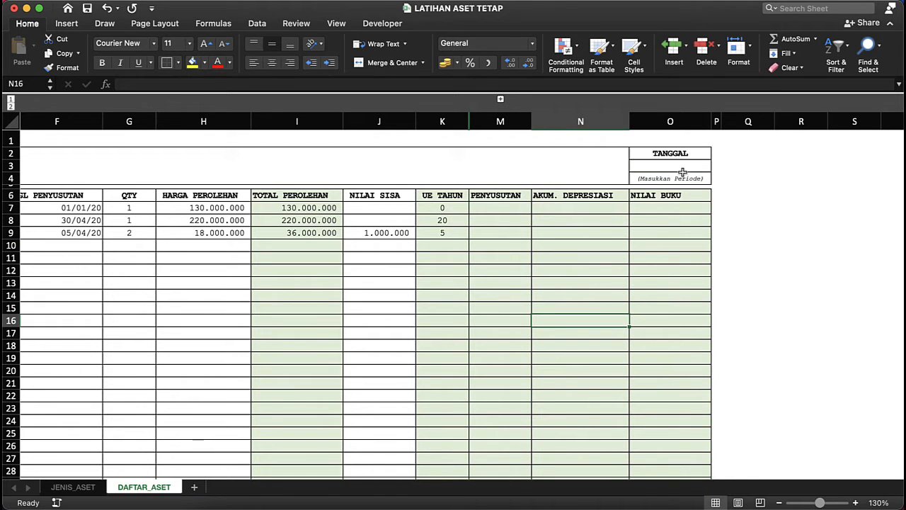
{"action": "left_click", "coordinate": [690, 166]}
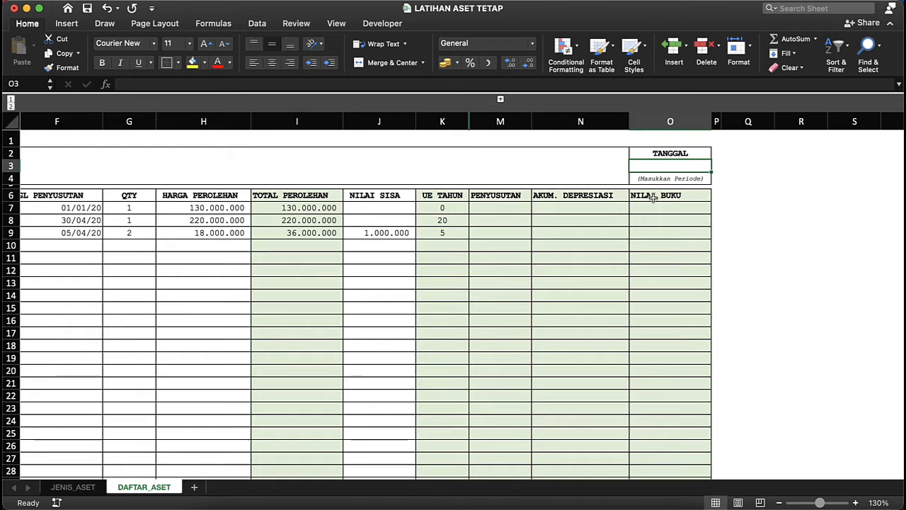
{"action": "left_click", "coordinate": [653, 199]}
{"action": "left_click", "coordinate": [668, 165]}
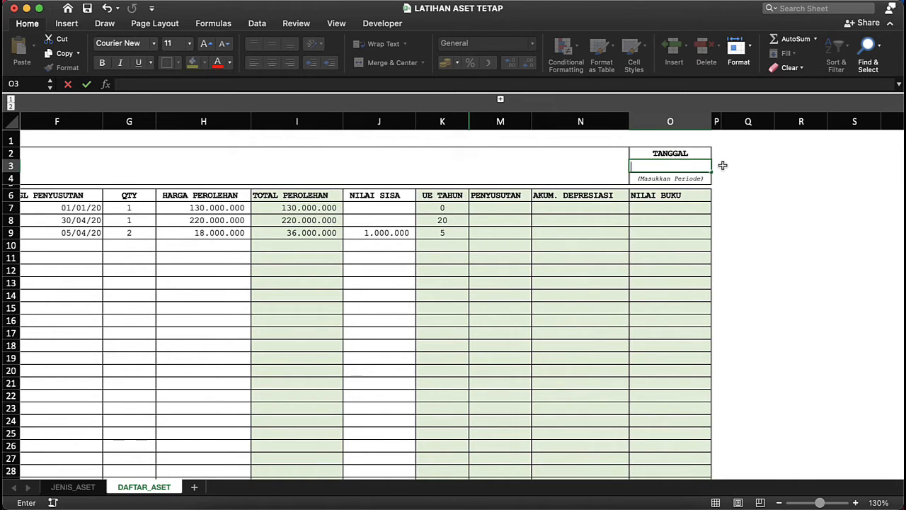
{"action": "type", "text": "20/1/21"}
{"action": "key", "text": "Return"}
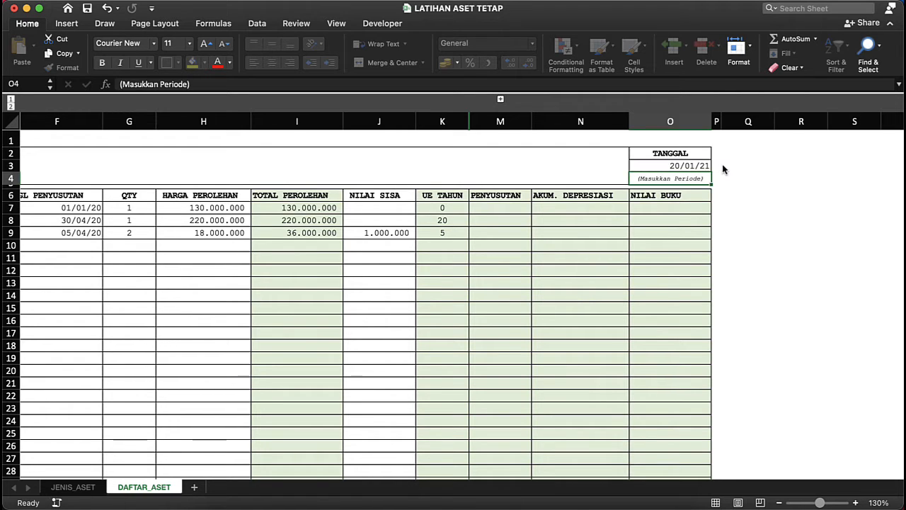
{"action": "left_click", "coordinate": [685, 166]}
{"action": "left_click", "coordinate": [272, 62]}
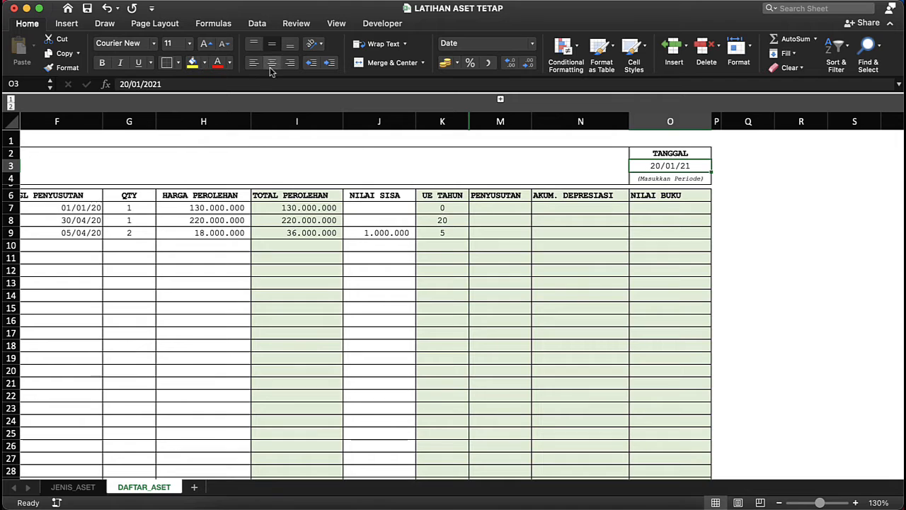
{"action": "left_click", "coordinate": [550, 309]}
{"action": "left_click", "coordinate": [665, 225]}
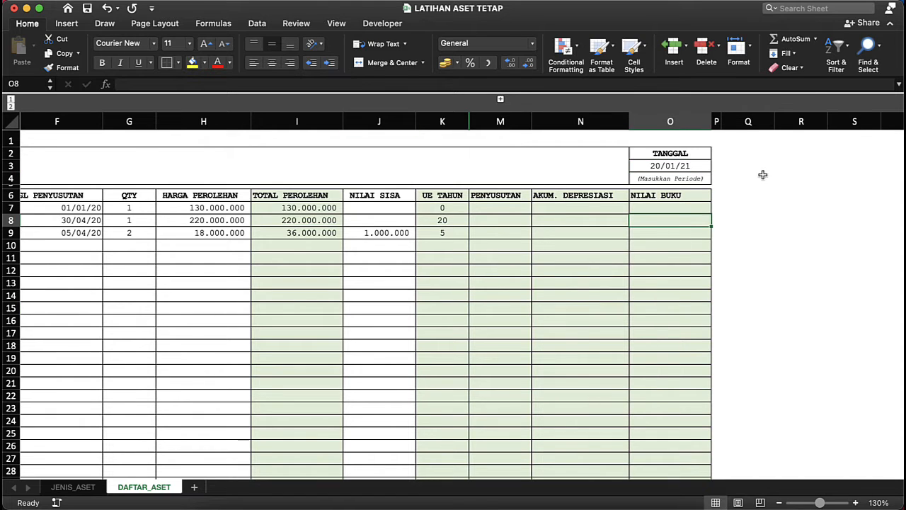
{"action": "left_click", "coordinate": [735, 201]}
Copy the NILAI BUKU header cell O6 and select cell Q6 as the destination
{"action": "left_click", "coordinate": [682, 197]}
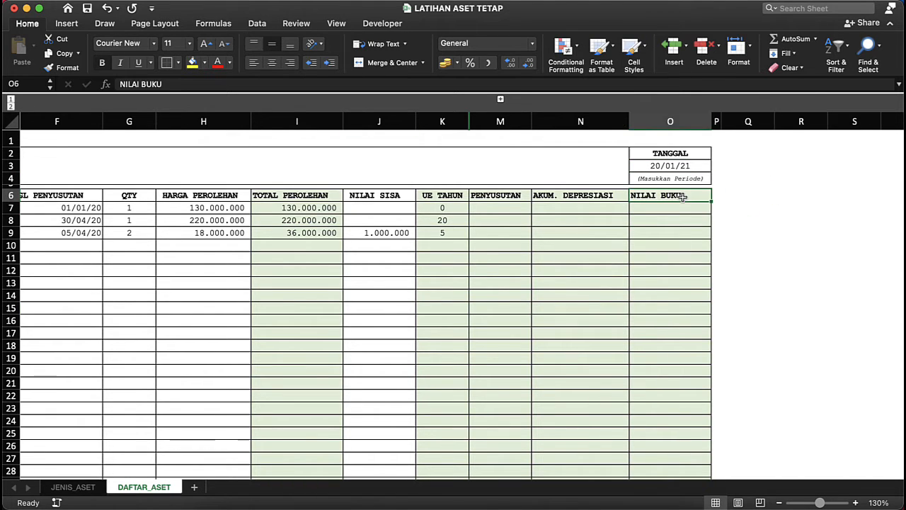
{"action": "key", "text": "super+c"}
{"action": "key", "text": "Right"}
{"action": "key", "text": "Right"}
Switch to the ASET TETAP 2 workbook and examine the helper columns that follow Nilai Buku
{"action": "key", "text": "ctrl+Down"}
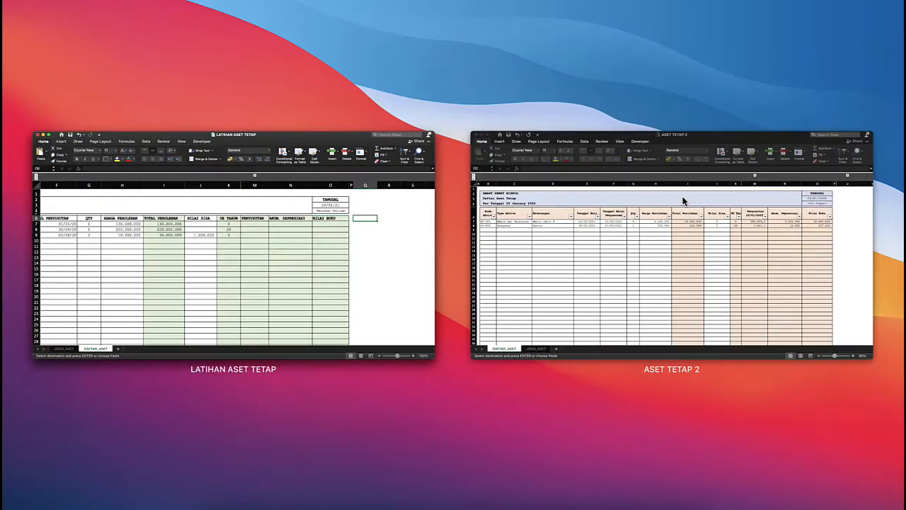
{"action": "left_click", "coordinate": [678, 218]}
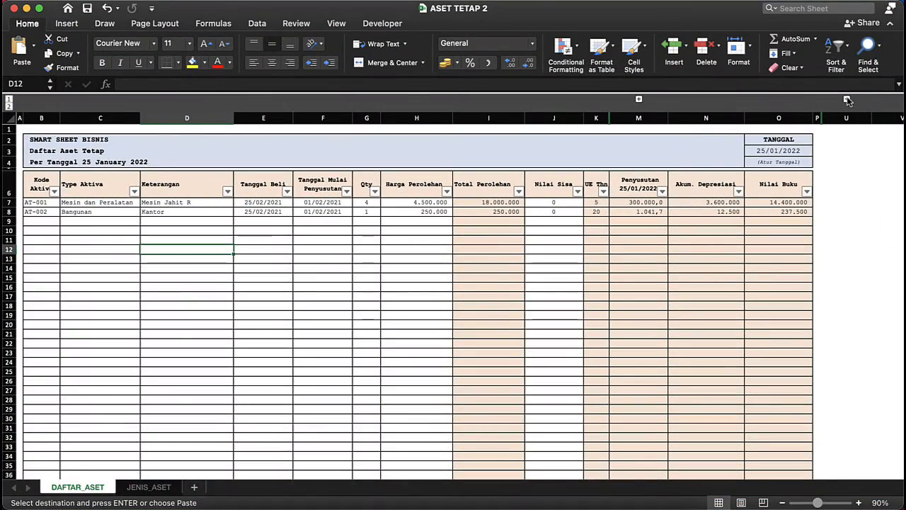
{"action": "scroll", "coordinate": [736, 178], "scroll_direction": "right", "scroll_amount": 5}
Return to the LATIHAN ASET TETAP workbook and paste the copied header into the four cells Q6:T6
{"action": "key", "text": "ctrl+Down"}
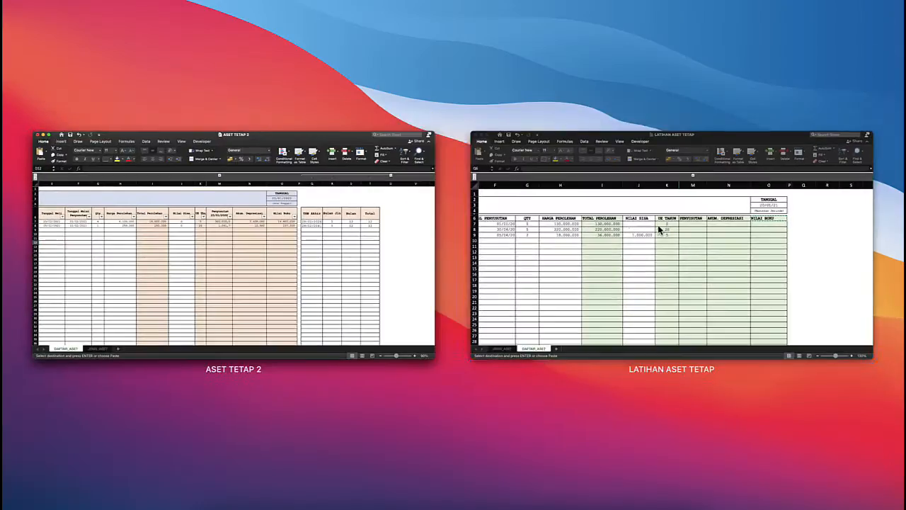
{"action": "left_click", "coordinate": [594, 230]}
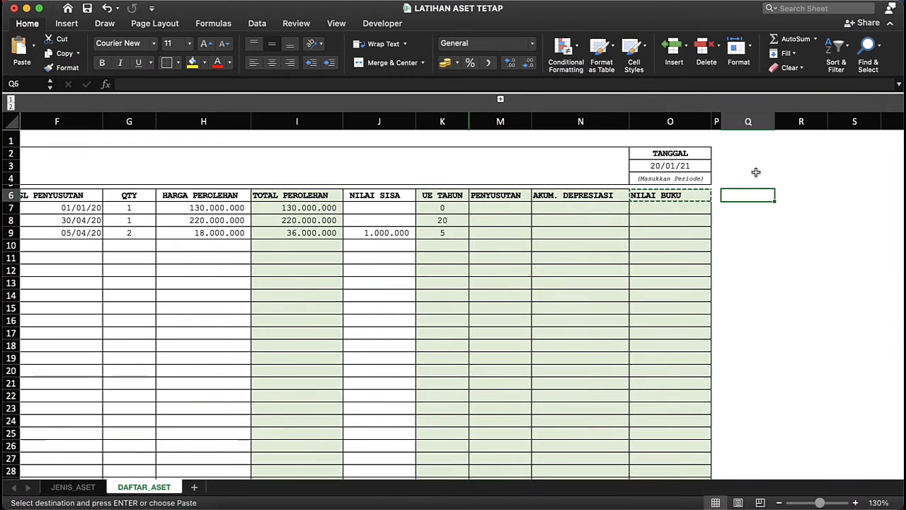
{"action": "key", "text": "shift+Right"}
{"action": "key", "text": "shift+Right"}
{"action": "key", "text": "shift+Right"}
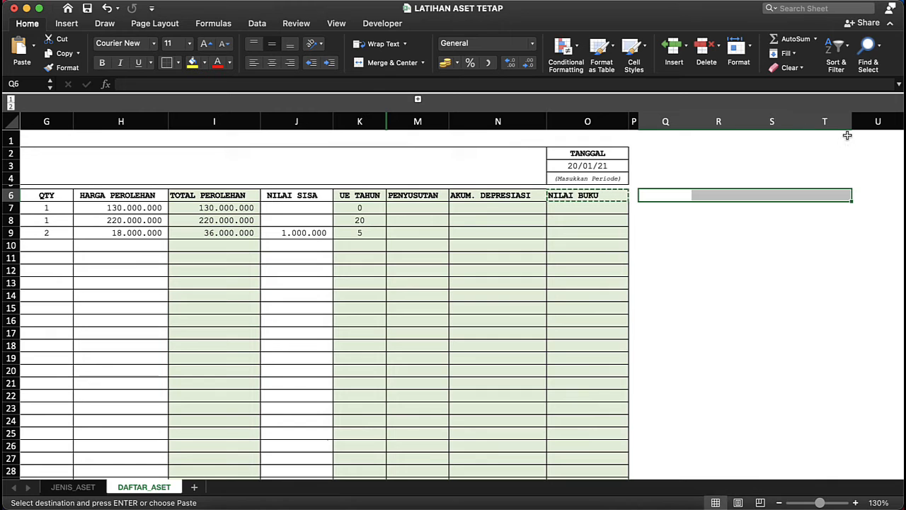
{"action": "key", "text": "super+v"}
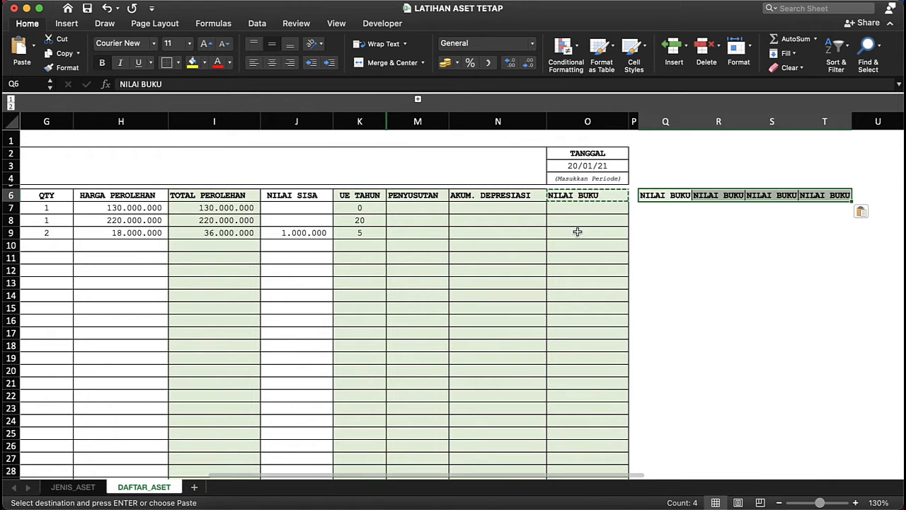
Apply all borders to the range Q7:T33 beneath the four pasted header cells
{"action": "left_click", "coordinate": [666, 213]}
{"action": "left_click_drag", "start_coordinate": [667, 199], "coordinate": [824, 197]}
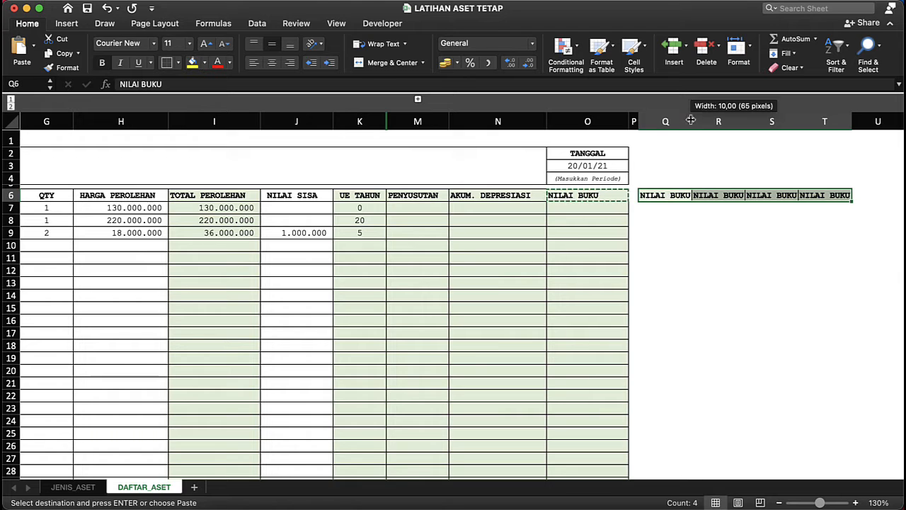
{"action": "left_click", "coordinate": [680, 196]}
{"action": "key", "text": "Right"}
{"action": "key", "text": "Down"}
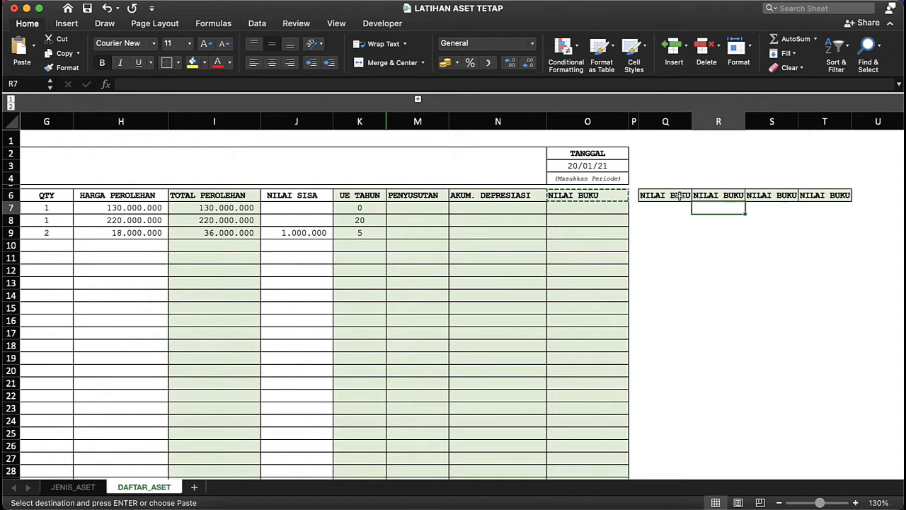
{"action": "key", "text": "Left"}
{"action": "key", "text": "shift+Right"}
{"action": "key", "text": "shift+Right"}
{"action": "key", "text": "shift+Right"}
{"action": "key", "text": "shift+Down"}
{"action": "key", "text": "shift+Down"}
{"action": "key", "text": "shift+Down"}
{"action": "key", "text": "shift+Down"}
{"action": "key", "text": "shift+Down"}
{"action": "key", "text": "shift+Down"}
{"action": "key", "text": "shift+Down"}
{"action": "key", "text": "shift+Down"}
{"action": "key", "text": "shift+Down"}
{"action": "key", "text": "shift+Down"}
{"action": "key", "text": "shift+Down"}
{"action": "key", "text": "shift+Down"}
{"action": "key", "text": "shift+Down"}
{"action": "key", "text": "shift+Down"}
{"action": "key", "text": "shift+Down"}
{"action": "key", "text": "shift+Down"}
{"action": "key", "text": "shift+Down"}
{"action": "key", "text": "shift+Down"}
{"action": "key", "text": "shift+Down"}
{"action": "key", "text": "shift+Down"}
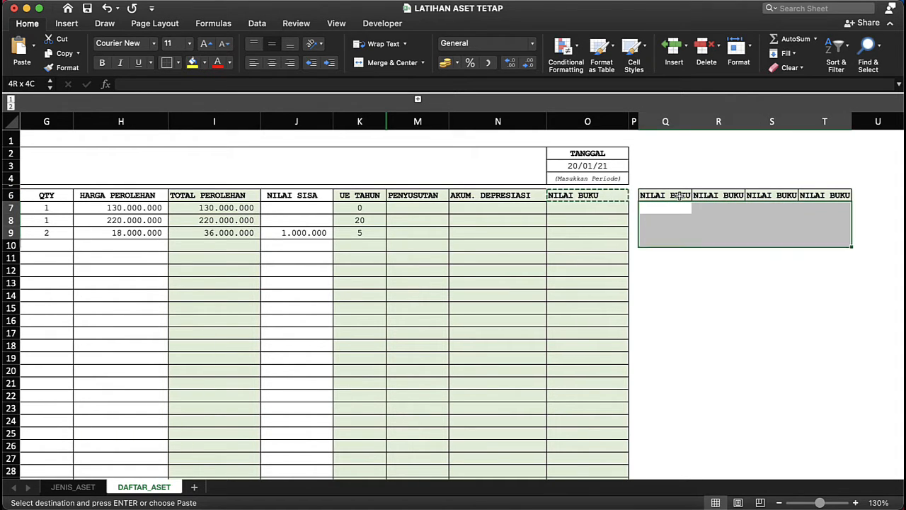
{"action": "key", "text": "shift+Down"}
{"action": "key", "text": "shift+Down"}
{"action": "key", "text": "shift+Down"}
{"action": "key", "text": "shift+Down"}
{"action": "key", "text": "shift+Down"}
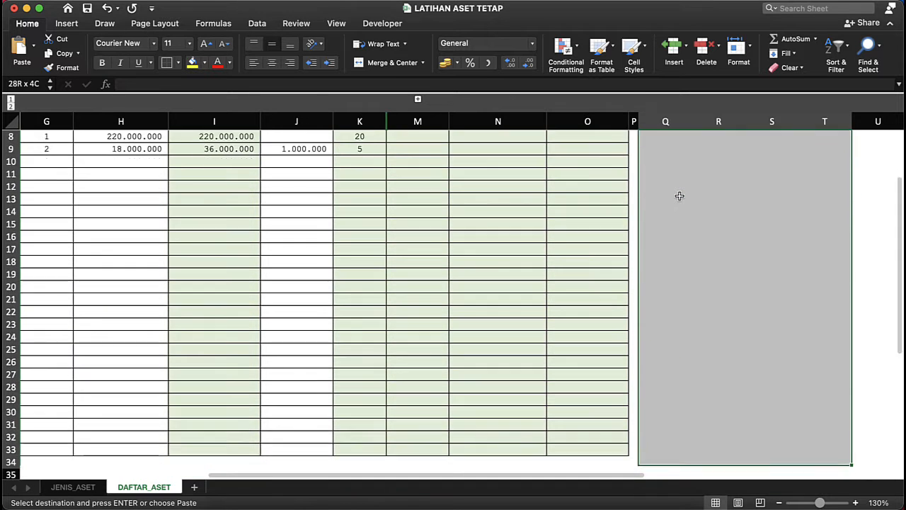
{"action": "key", "text": "shift+Down"}
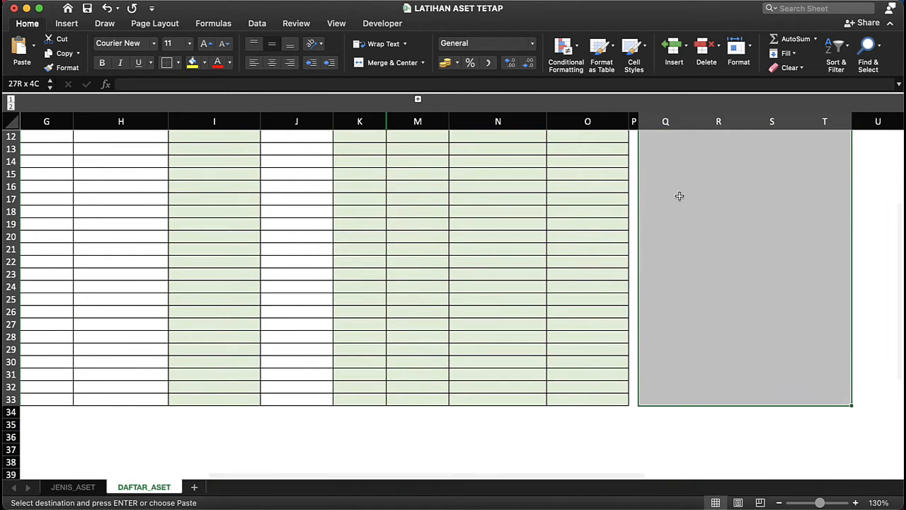
{"action": "left_click", "coordinate": [178, 62]}
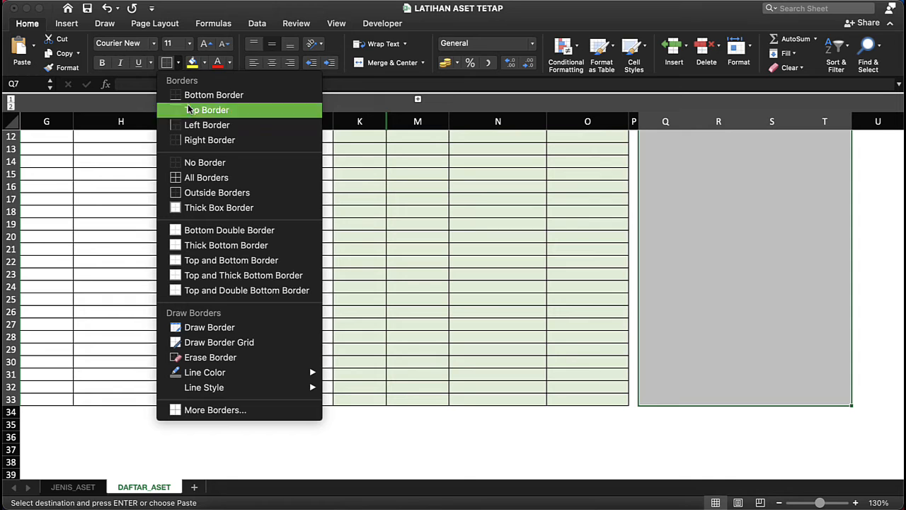
{"action": "left_click", "coordinate": [201, 179]}
{"action": "scroll", "coordinate": [201, 179], "scroll_direction": "up", "scroll_amount": 3}
{"action": "left_click", "coordinate": [709, 234]}
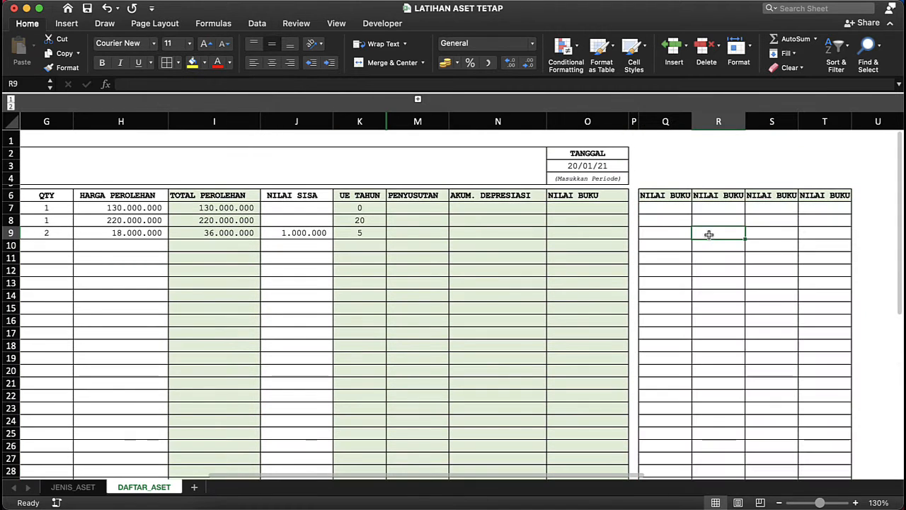
Examine the helper column headings in the ASET TETAP 2 workbook and return to cell Q6 in LATIHAN ASET TETAP
{"action": "left_click", "coordinate": [730, 198]}
{"action": "left_click", "coordinate": [664, 192]}
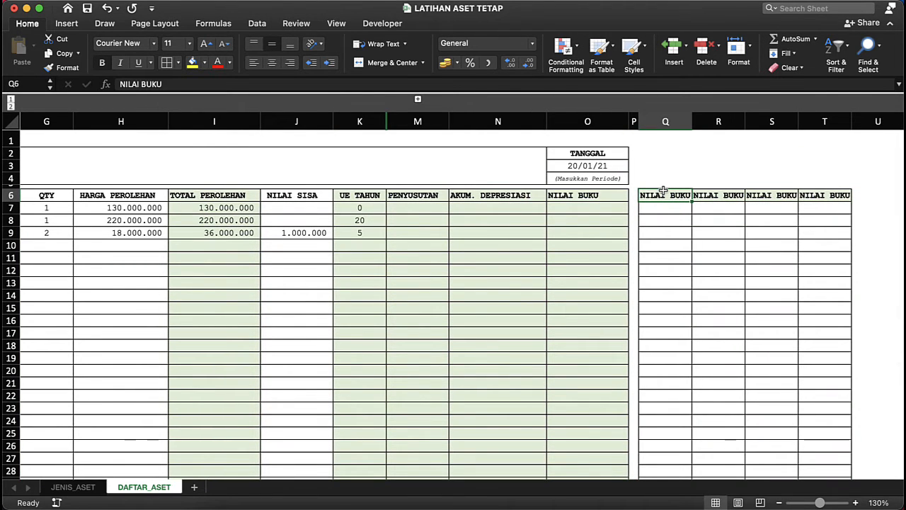
{"action": "key", "text": "ctrl+Down"}
{"action": "left_click", "coordinate": [663, 191]}
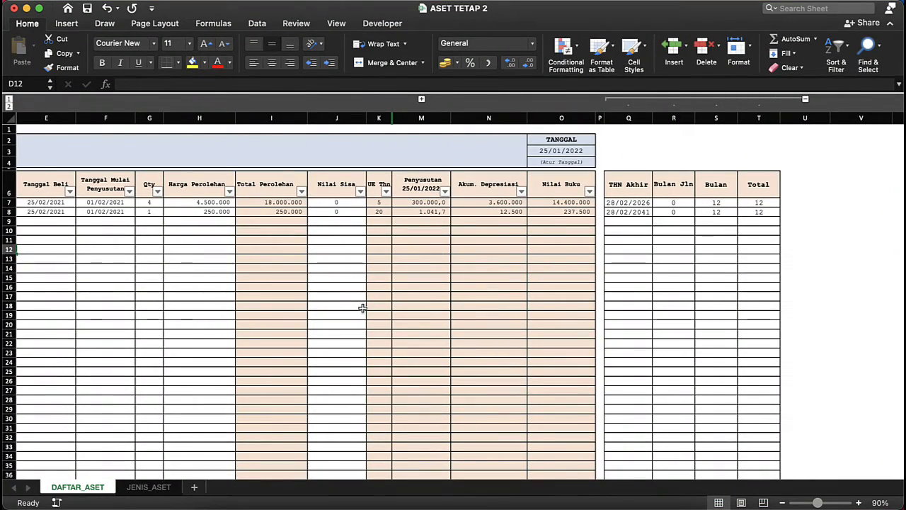
{"action": "key", "text": "ctrl+Down"}
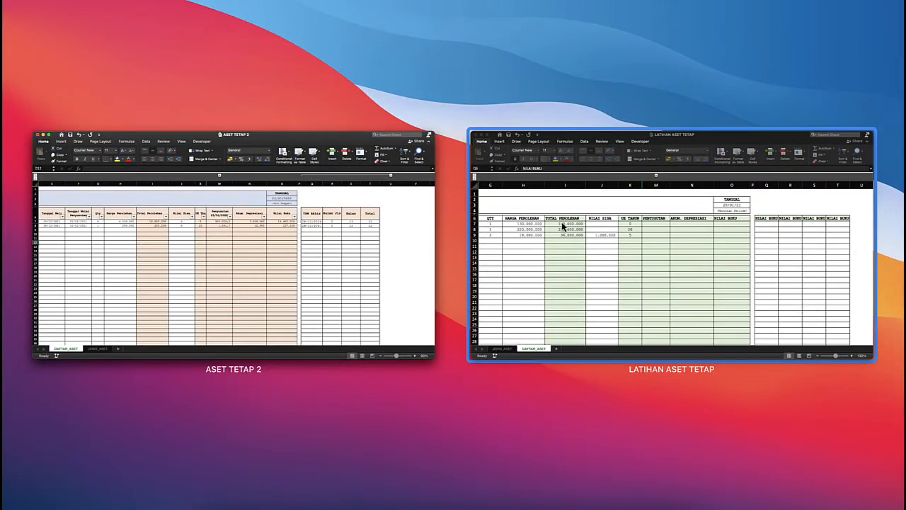
{"action": "left_click", "coordinate": [561, 223]}
{"action": "key", "text": "ctrl+Down"}
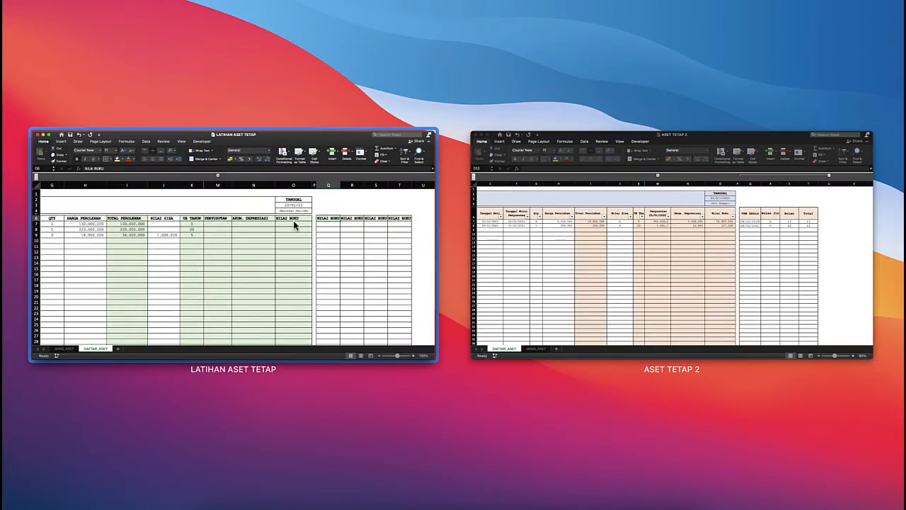
{"action": "left_click", "coordinate": [328, 218]}
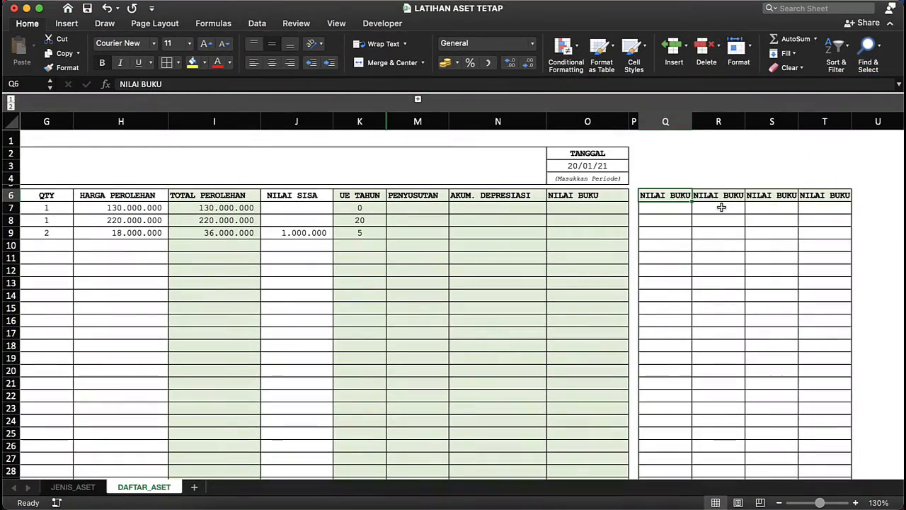
Replace the heading in Q6 with TAHUN AKHIR and fit column Q's width to the text
{"action": "type", "text": "TA"}
{"action": "key", "text": "BackSpace"}
{"action": "type", "text": "a"}
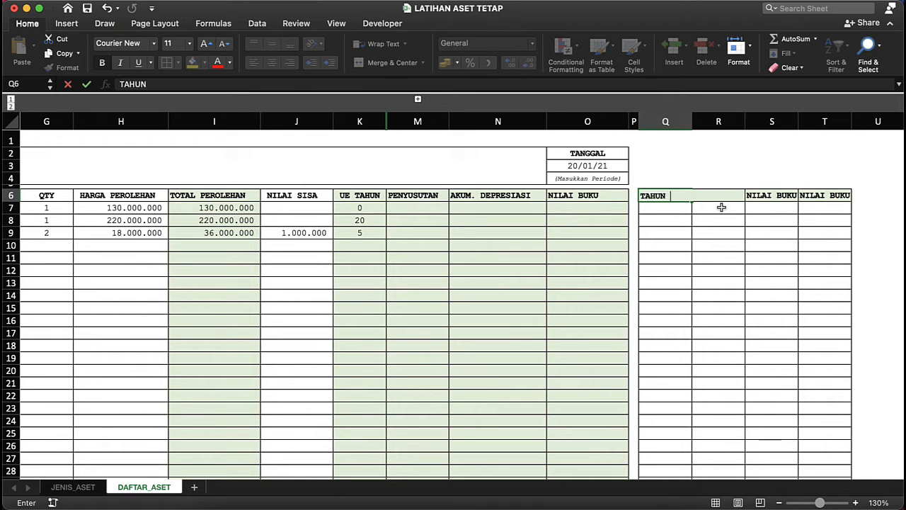
{"action": "key", "text": "Return"}
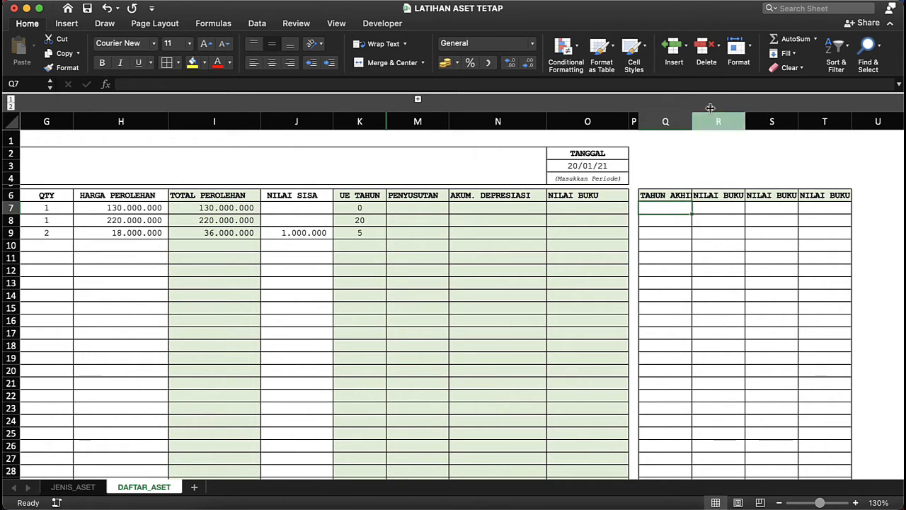
{"action": "double_click", "coordinate": [692, 122]}
Replace the heading in R6 with BULAN JALAN and widen column R so the full heading fits
{"action": "left_click", "coordinate": [719, 196]}
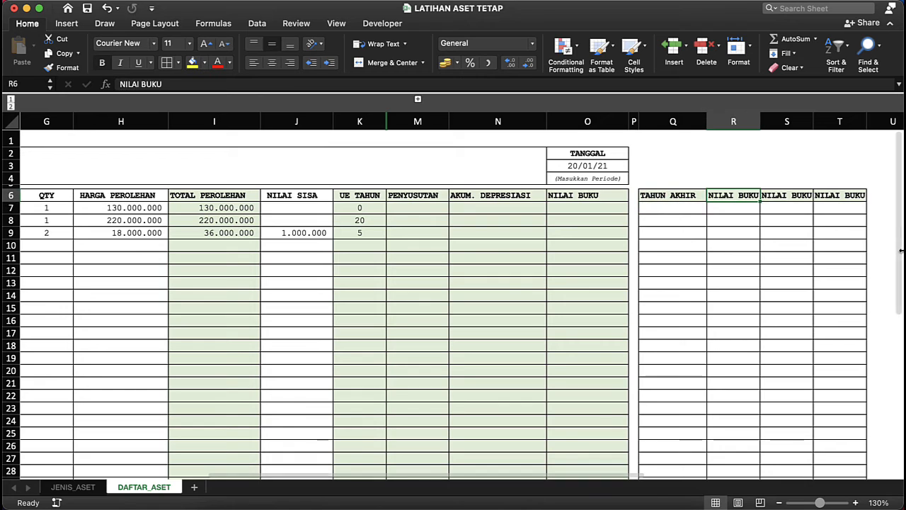
{"action": "type", "text": "BULAN J"}
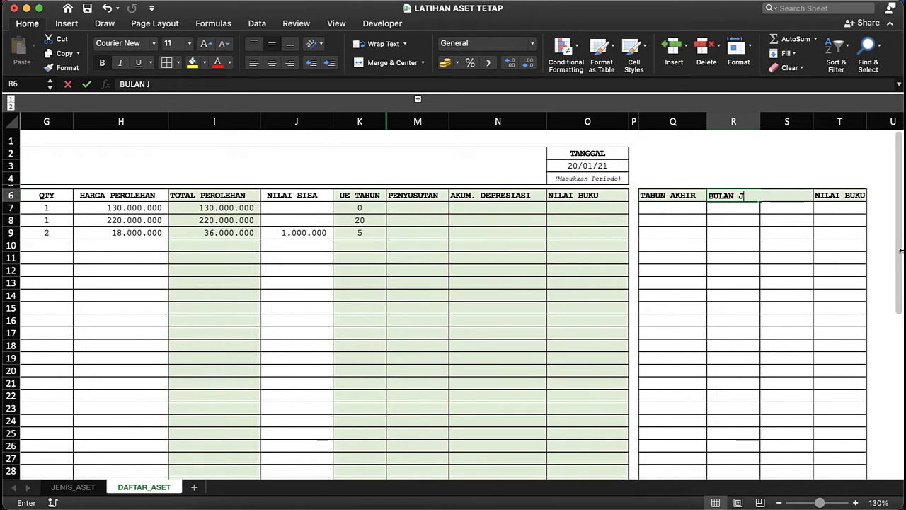
{"action": "type", "text": "ALAN"}
{"action": "key", "text": "Return"}
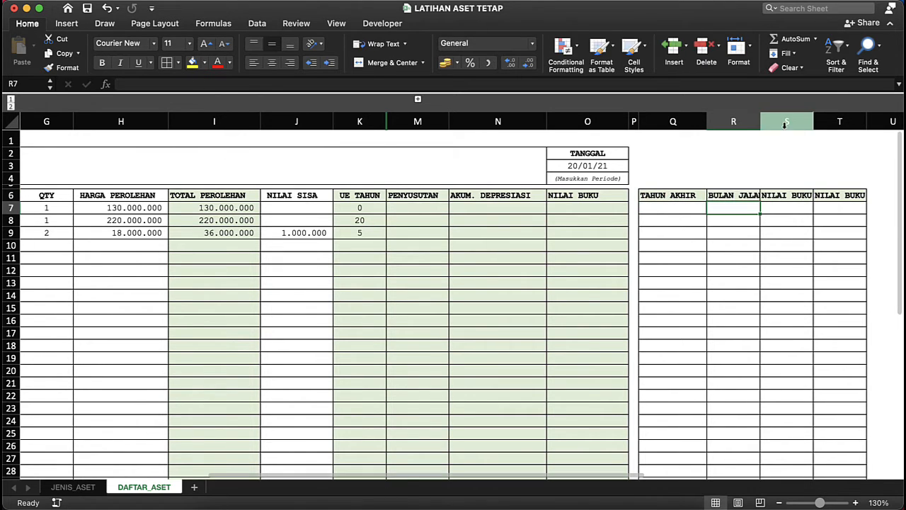
{"action": "left_click_drag", "start_coordinate": [760, 121], "coordinate": [775, 121]}
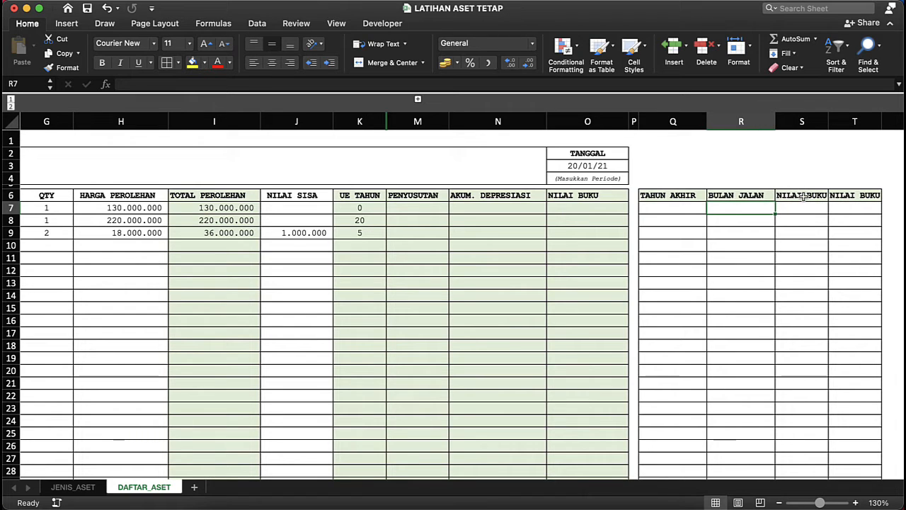
Enter the headings BULAN in S6 and TOTAL in T6
{"action": "left_click", "coordinate": [803, 197]}
{"action": "type", "text": "BULAN"}
{"action": "key", "text": "Return"}
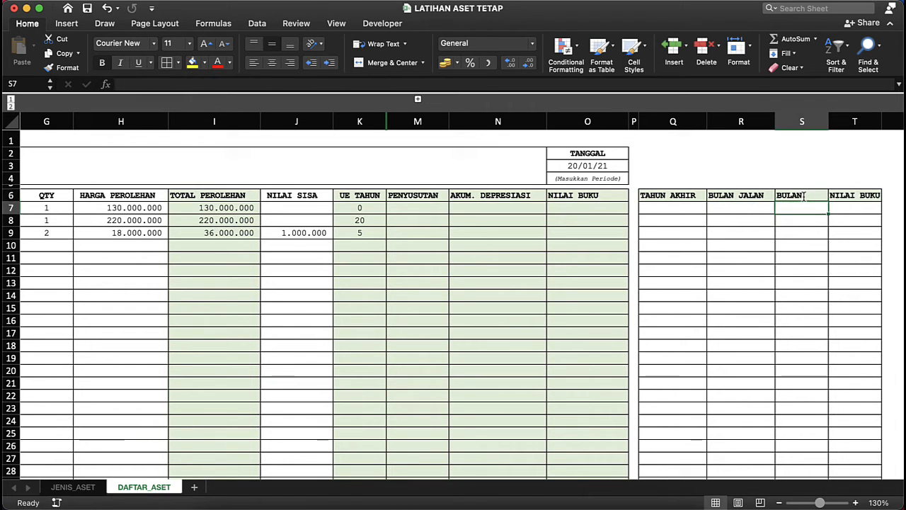
{"action": "left_click", "coordinate": [843, 198]}
{"action": "type", "text": "TOTAL"}
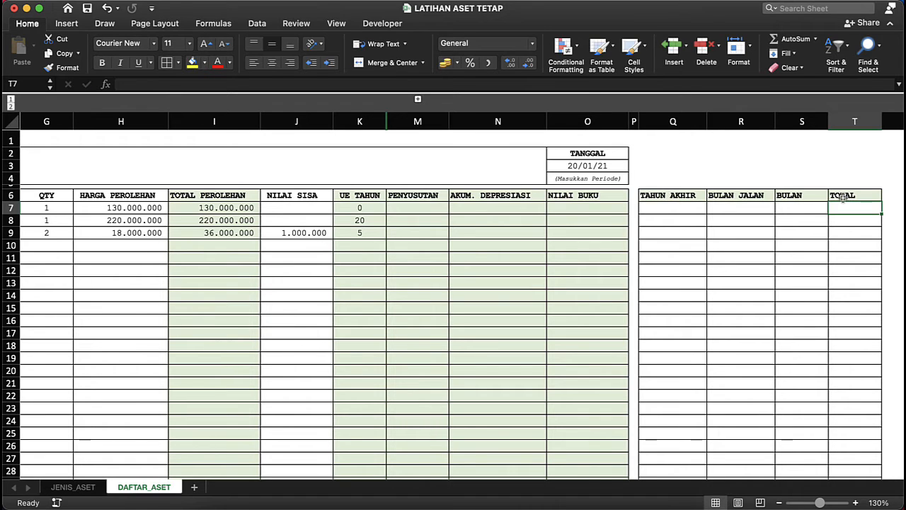
{"action": "left_click", "coordinate": [761, 273]}
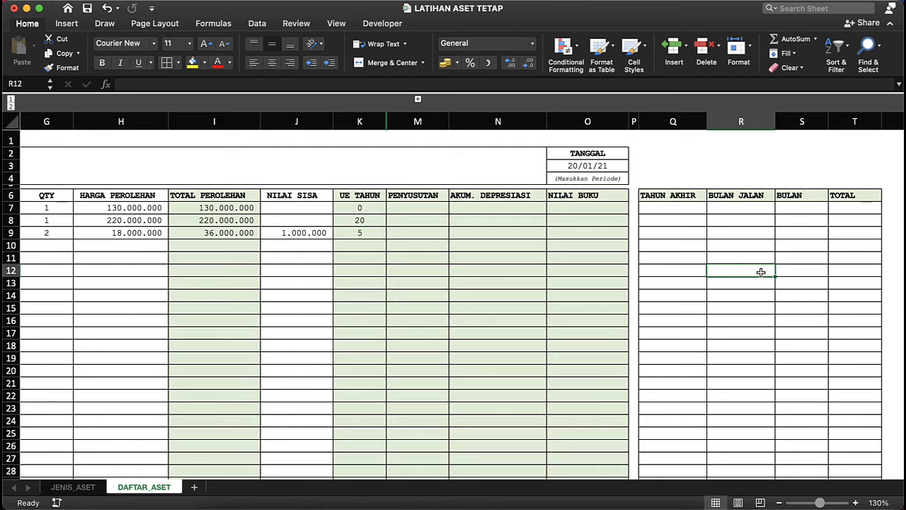
Expand the grouped column L and examine the UE BULAN values beside the TAHUN AKHIR column
{"action": "left_click", "coordinate": [680, 208]}
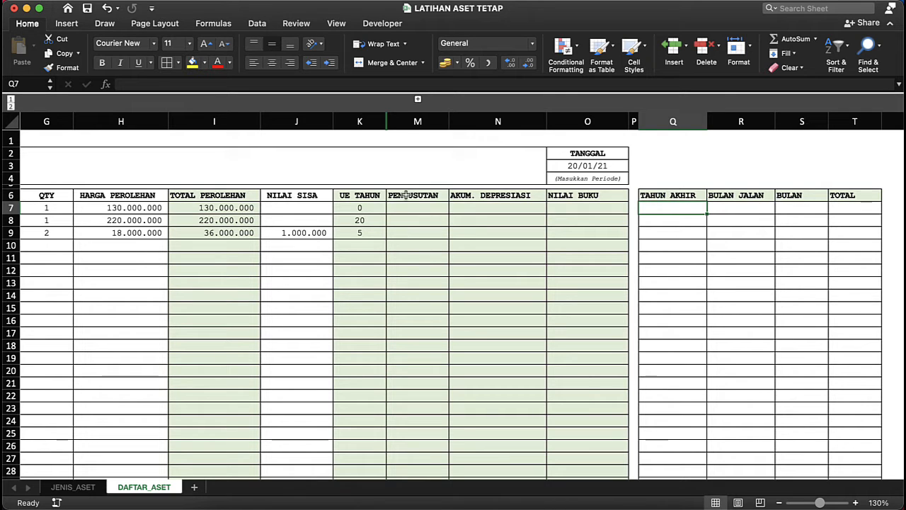
{"action": "left_click", "coordinate": [417, 99]}
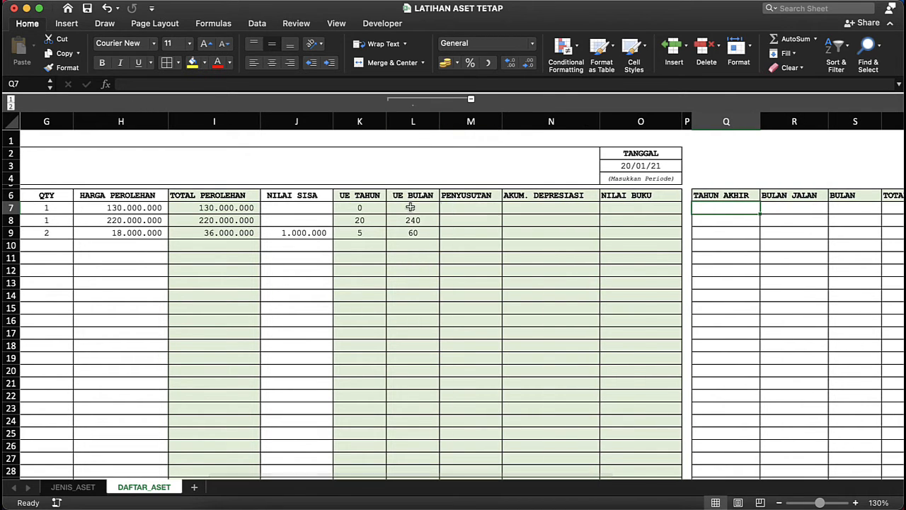
{"action": "left_click", "coordinate": [410, 207]}
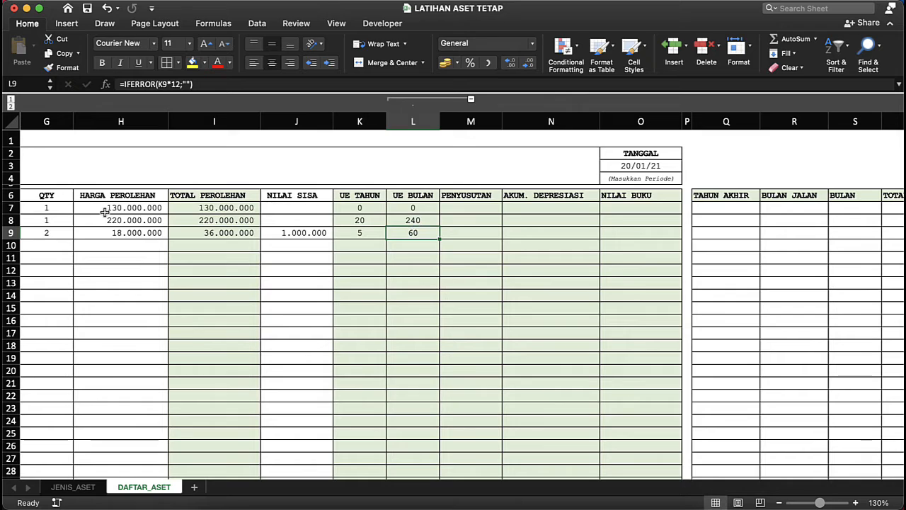
{"action": "left_click", "coordinate": [101, 208]}
{"action": "left_click", "coordinate": [749, 196]}
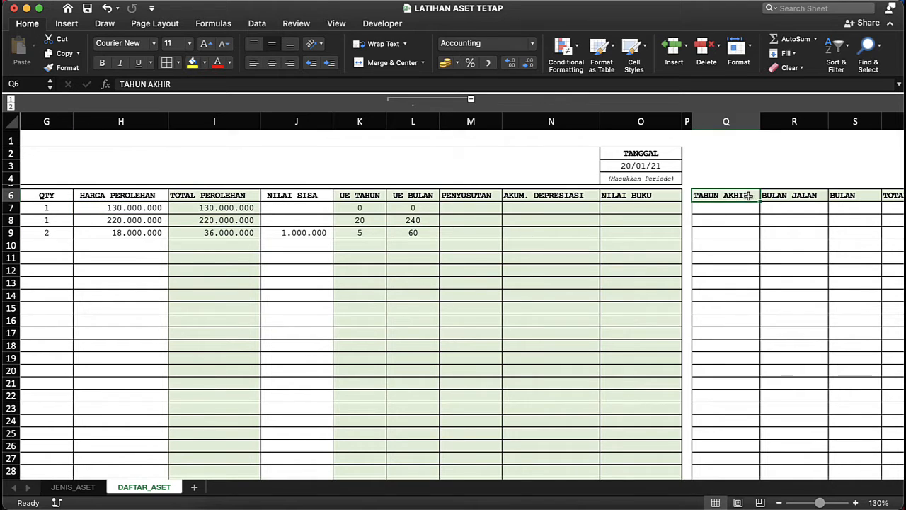
{"action": "left_click", "coordinate": [742, 218]}
Examine the THN Akhir formula in Q7 of the ASET TETAP 2 workbook and return to Q7 in LATIHAN ASET TETAP
{"action": "key", "text": "ctrl+Down"}
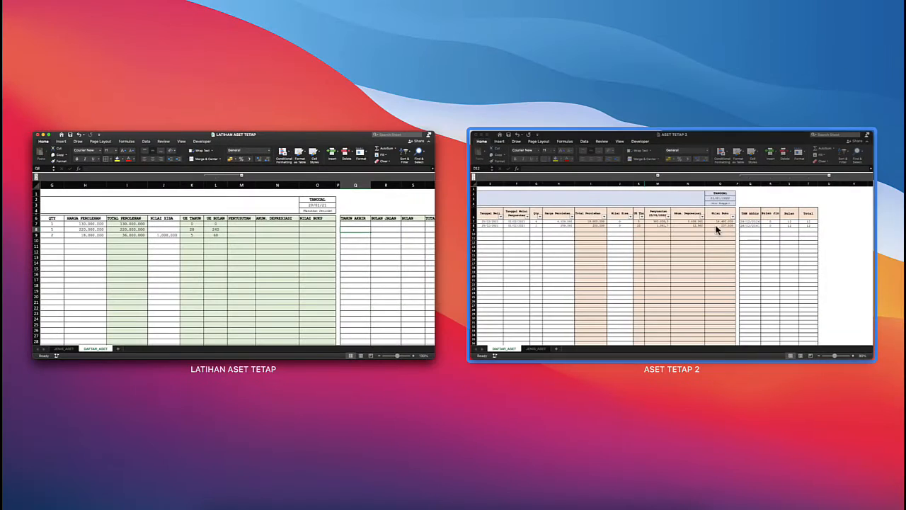
{"action": "left_click", "coordinate": [716, 229]}
{"action": "left_click", "coordinate": [627, 204]}
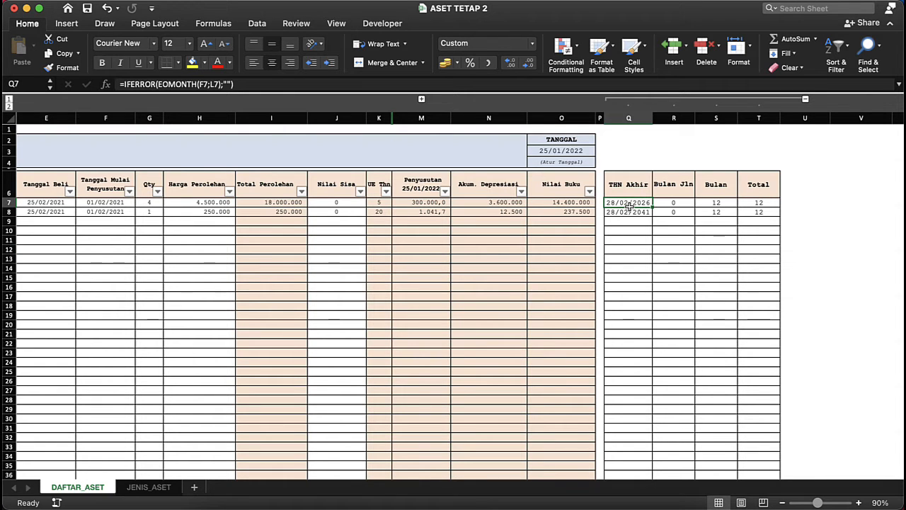
{"action": "key", "text": "ctrl+Down"}
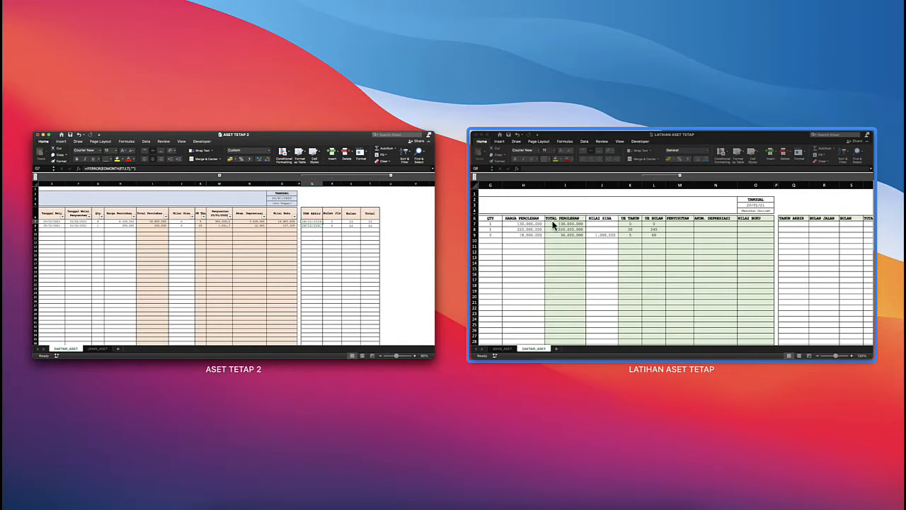
{"action": "left_click", "coordinate": [500, 229]}
{"action": "left_click", "coordinate": [698, 196]}
{"action": "left_click", "coordinate": [724, 206]}
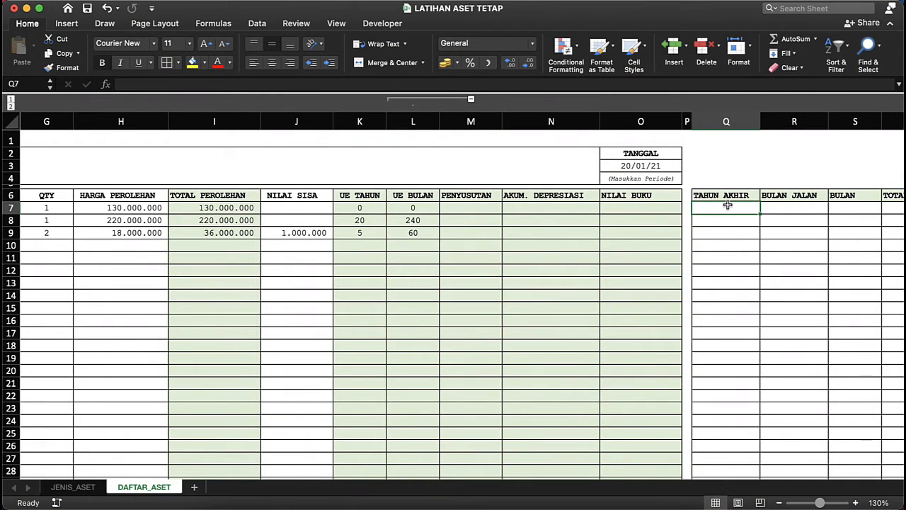
Enter the formula =EOMONTH(F7;L7) in Q7, using the depreciation start date and the useful life in months
{"action": "scroll", "coordinate": [673, 268], "scroll_direction": "right", "scroll_amount": 1}
{"action": "scroll", "coordinate": [673, 268], "scroll_direction": "right", "scroll_amount": 1}
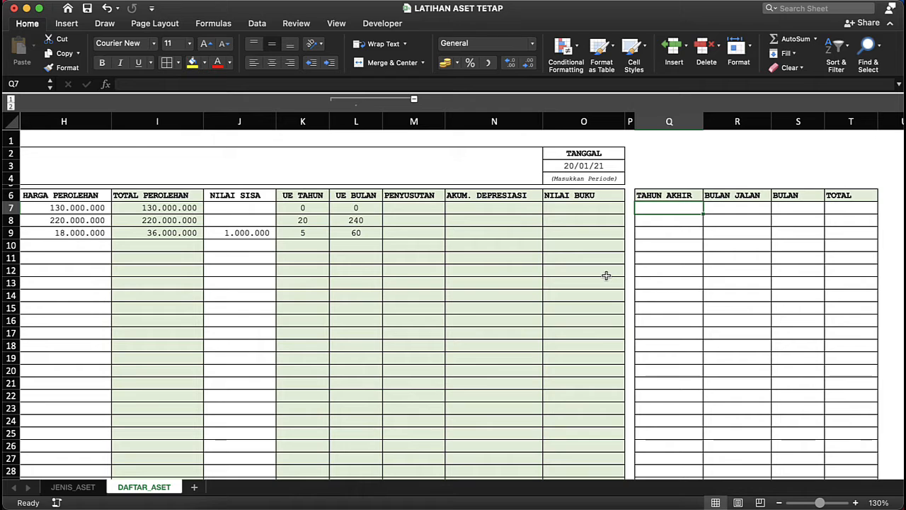
{"action": "type", "text": "="}
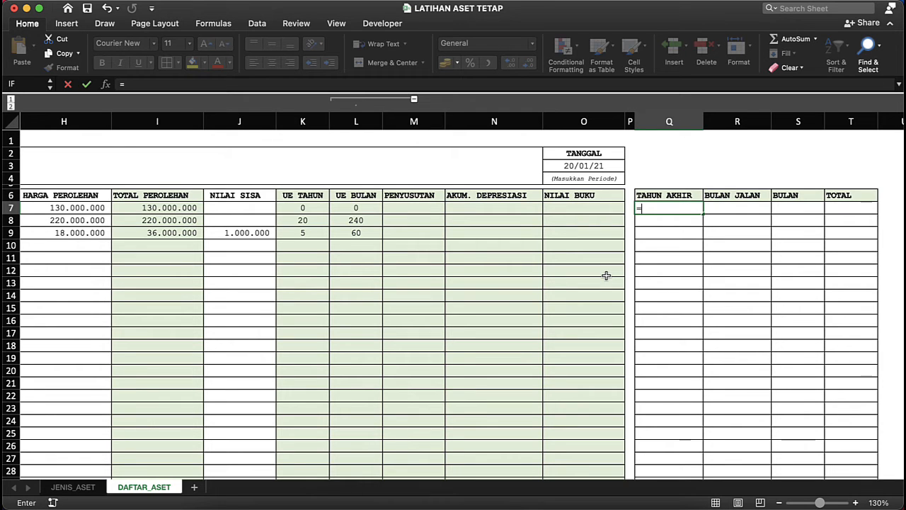
{"action": "type", "text": "E"}
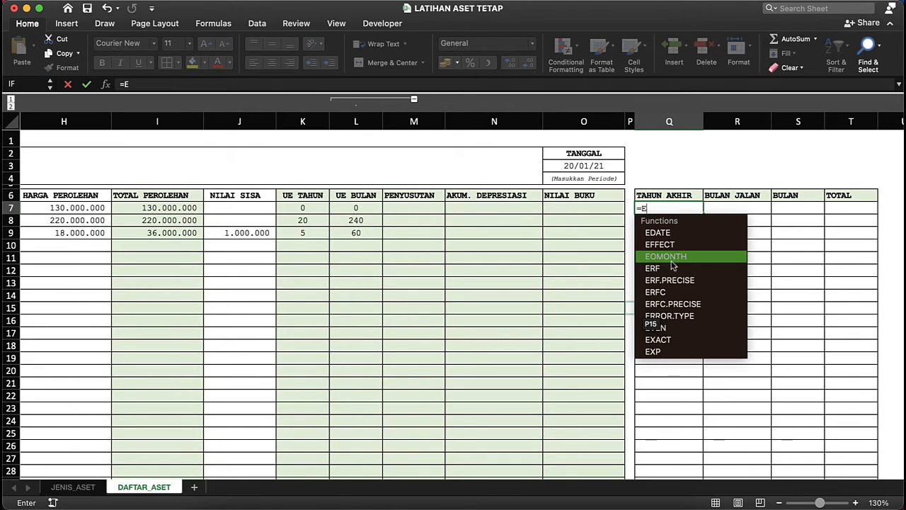
{"action": "double_click", "coordinate": [671, 258]}
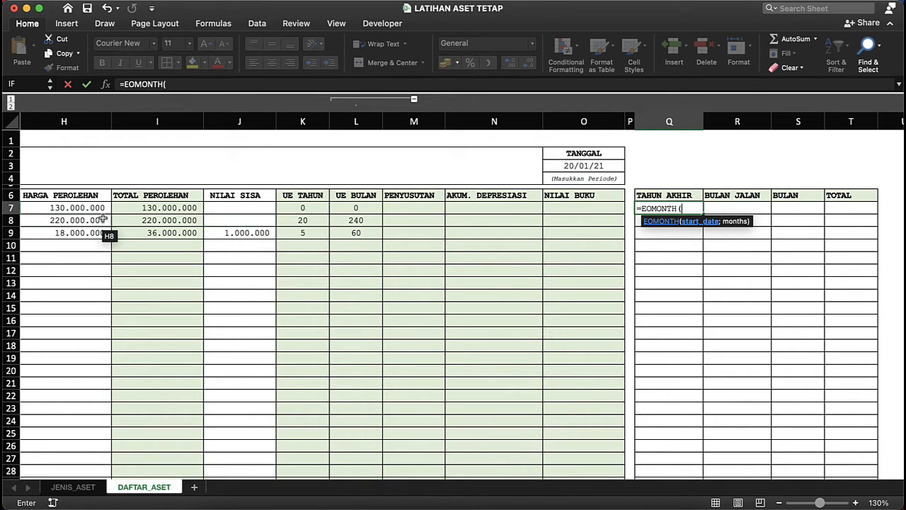
{"action": "scroll", "coordinate": [131, 225], "scroll_direction": "left", "scroll_amount": 3}
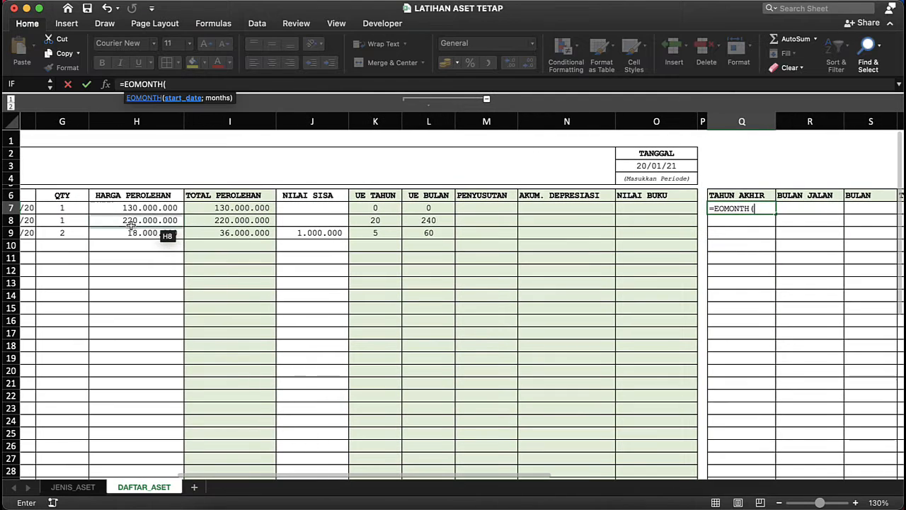
{"action": "scroll", "coordinate": [75, 228], "scroll_direction": "left", "scroll_amount": 3}
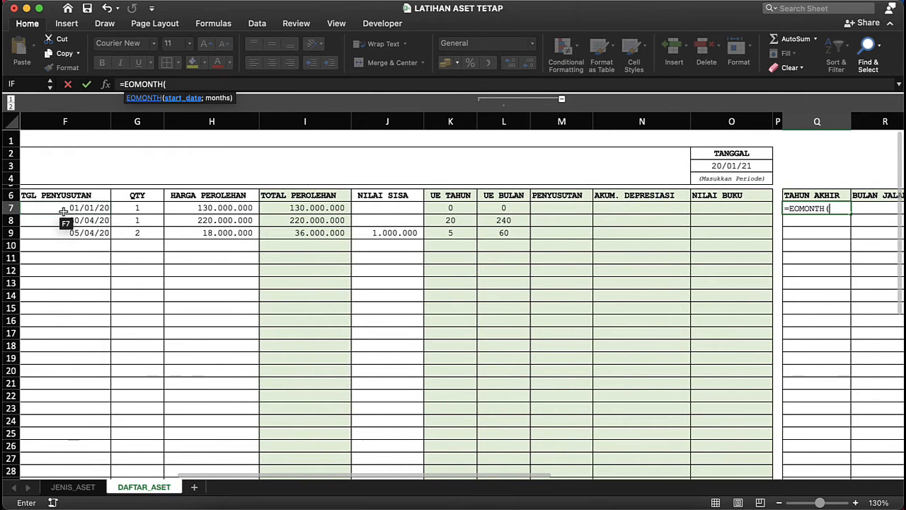
{"action": "left_click", "coordinate": [63, 211]}
{"action": "scroll", "coordinate": [450, 354], "scroll_direction": "right", "scroll_amount": 3}
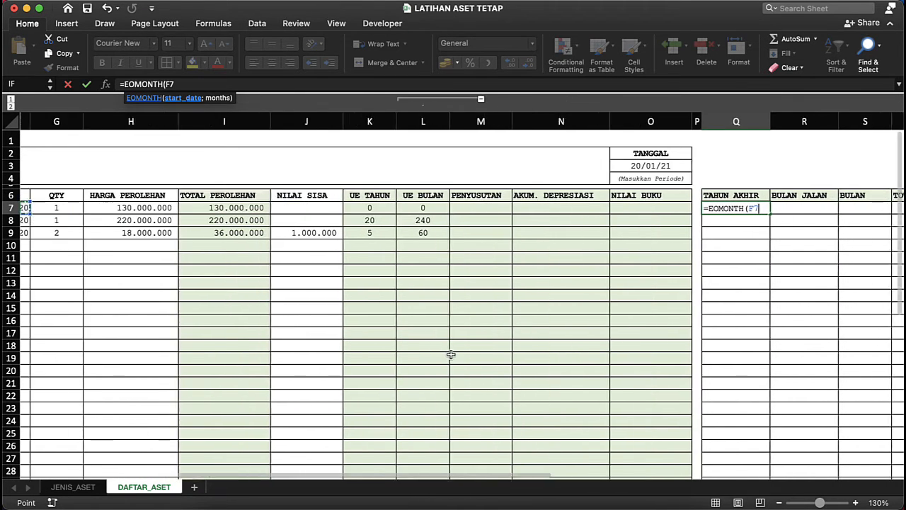
{"action": "scroll", "coordinate": [450, 354], "scroll_direction": "right", "scroll_amount": 3}
{"action": "type", "text": ";"}
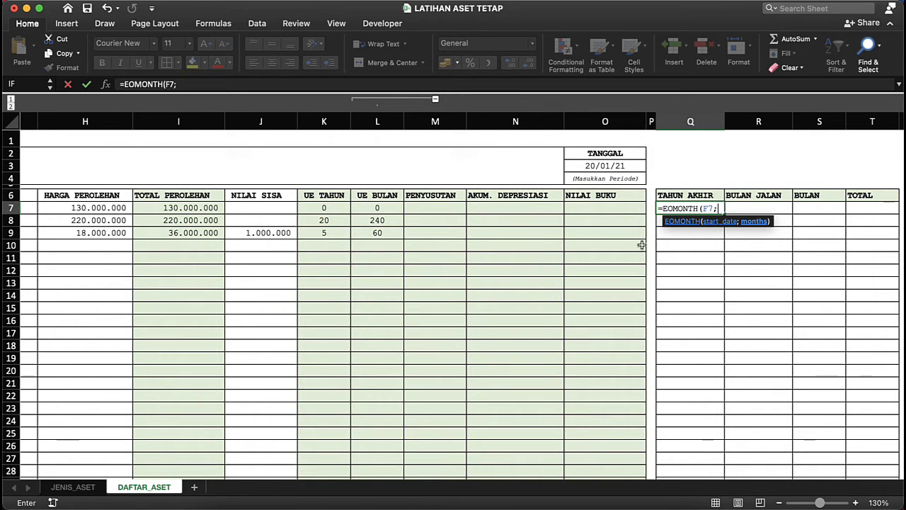
{"action": "left_click", "coordinate": [375, 208]}
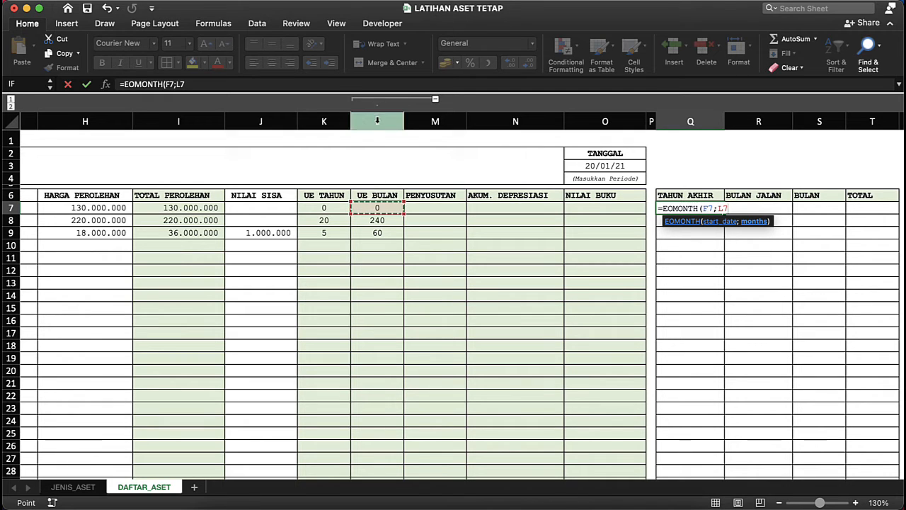
{"action": "key", "text": "Return"}
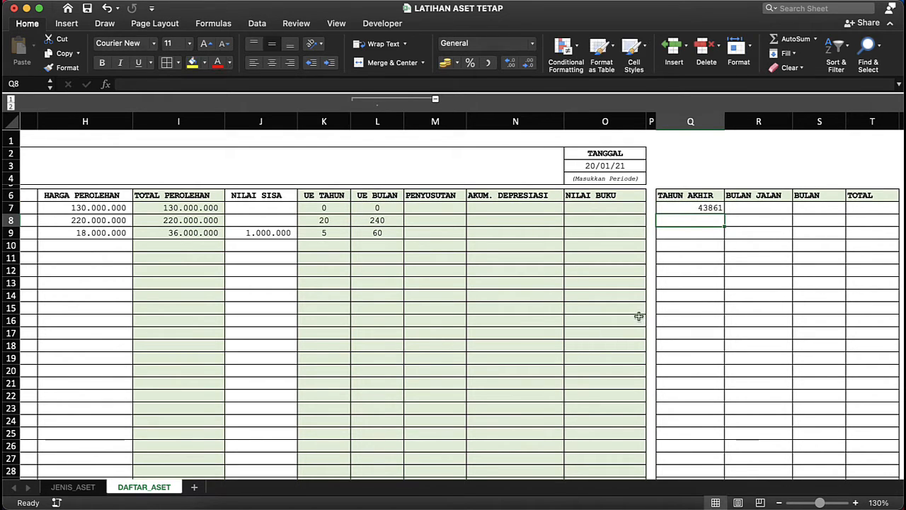
Fill the EOMONTH formula from Q7 down to Q20 and inspect the filled cells
{"action": "left_click", "coordinate": [704, 206]}
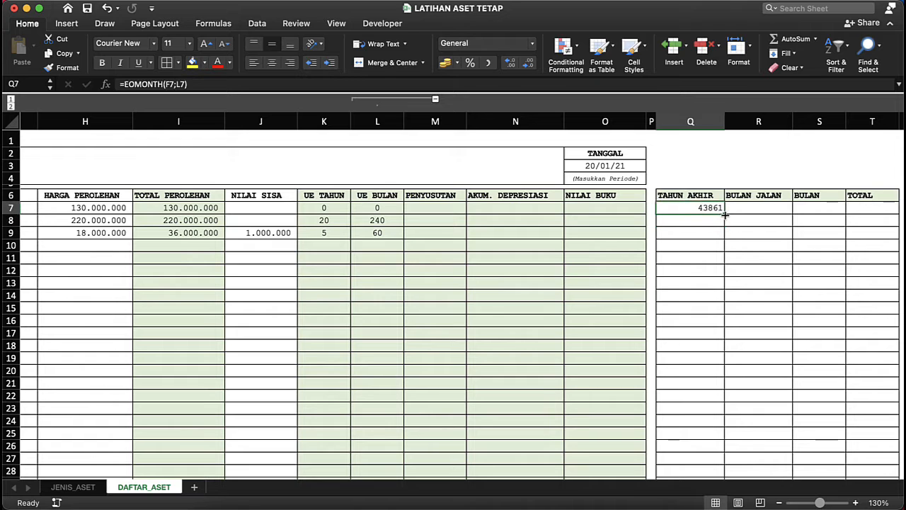
{"action": "left_click_drag", "start_coordinate": [725, 215], "coordinate": [743, 375]}
{"action": "left_click", "coordinate": [709, 256]}
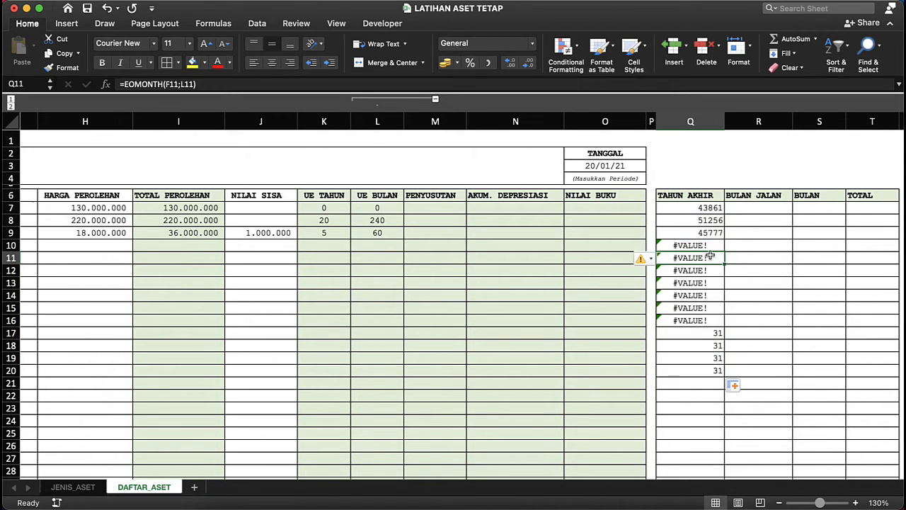
{"action": "left_click", "coordinate": [711, 223]}
{"action": "left_click", "coordinate": [708, 296]}
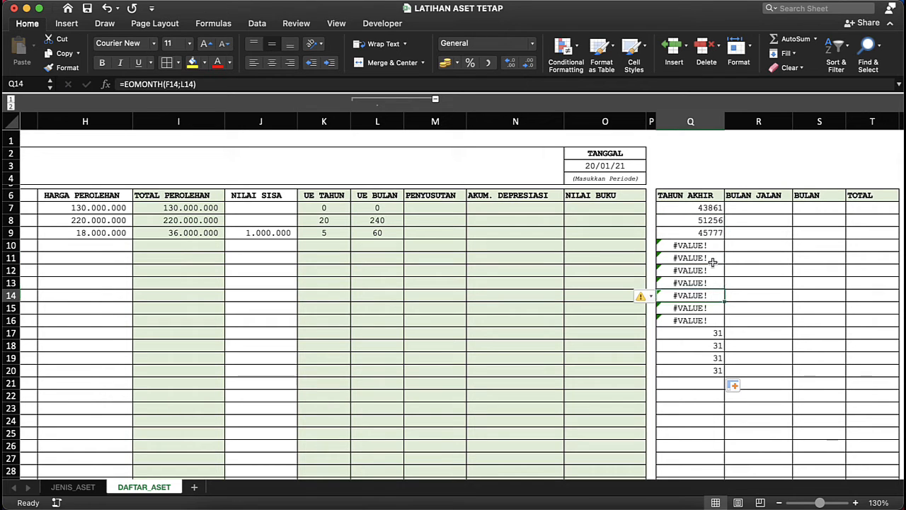
{"action": "left_click", "coordinate": [717, 235]}
{"action": "left_click", "coordinate": [710, 198]}
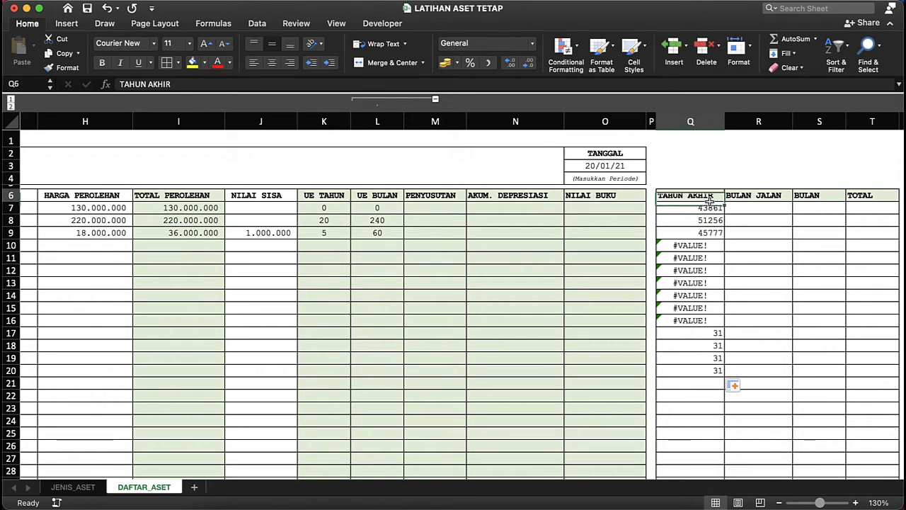
{"action": "left_click", "coordinate": [714, 209]}
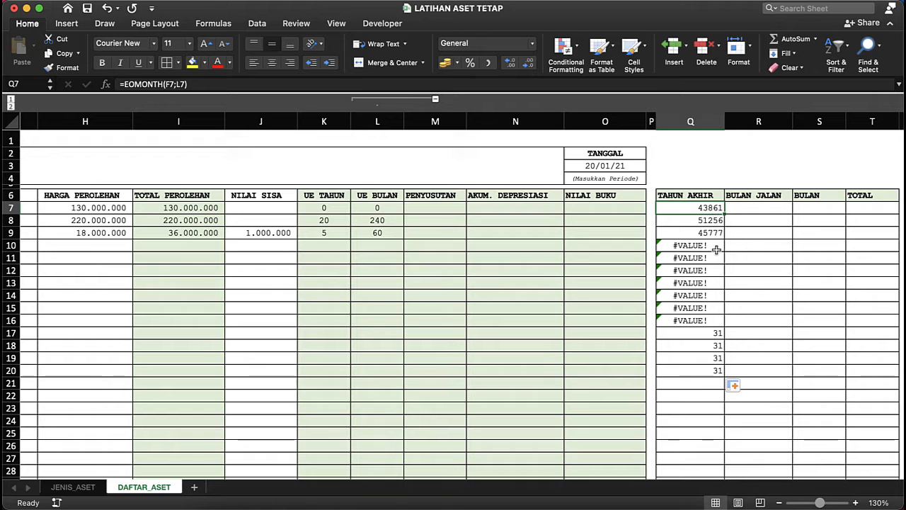
Format the whole TAHUN AKHIR column Q as Short Date
{"action": "left_click", "coordinate": [699, 122]}
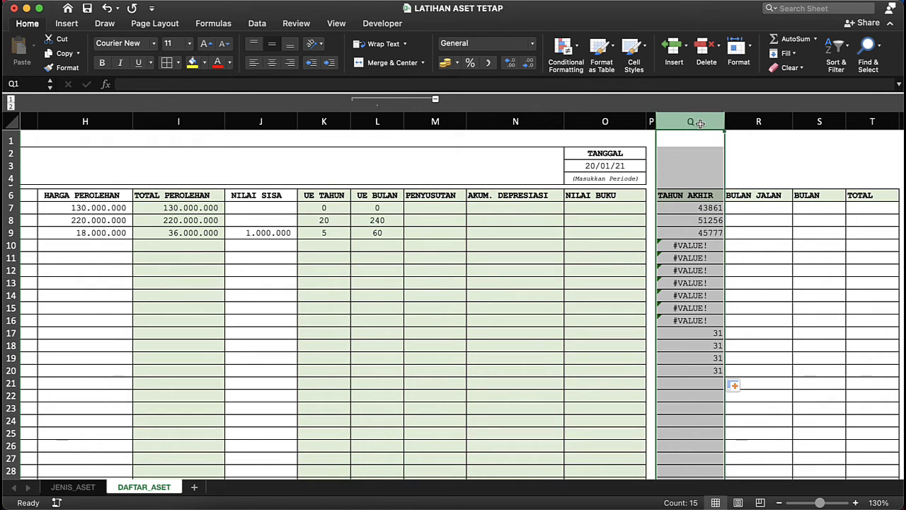
{"action": "left_click", "coordinate": [533, 43]}
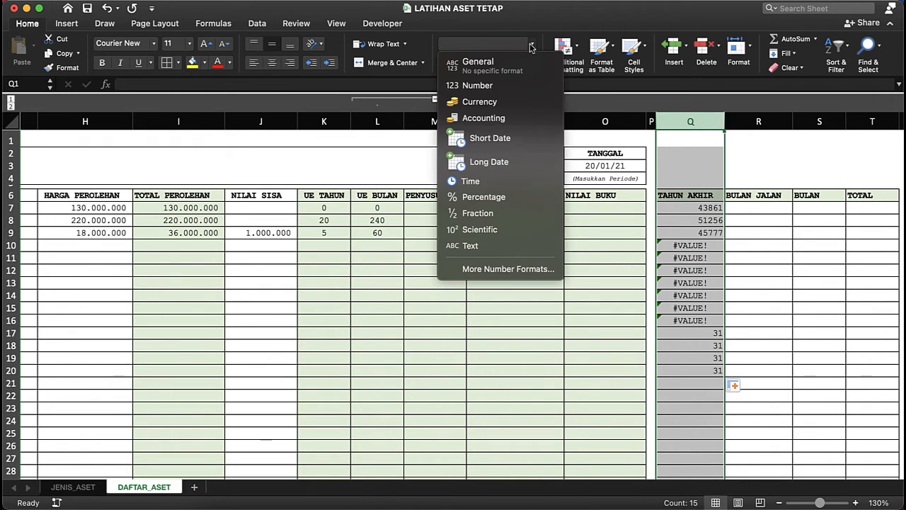
{"action": "left_click", "coordinate": [495, 141]}
{"action": "left_click", "coordinate": [699, 270]}
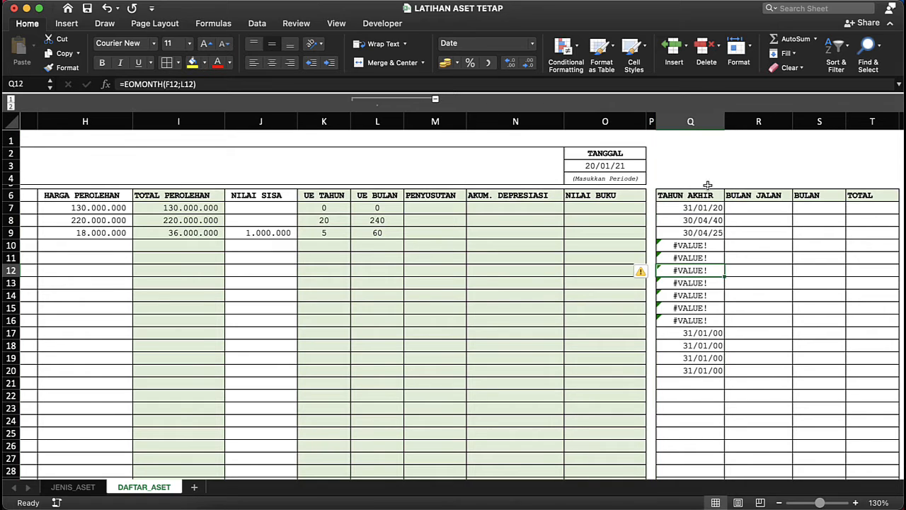
Center the contents of the whole TAHUN AKHIR column Q horizontally
{"action": "left_click", "coordinate": [698, 122]}
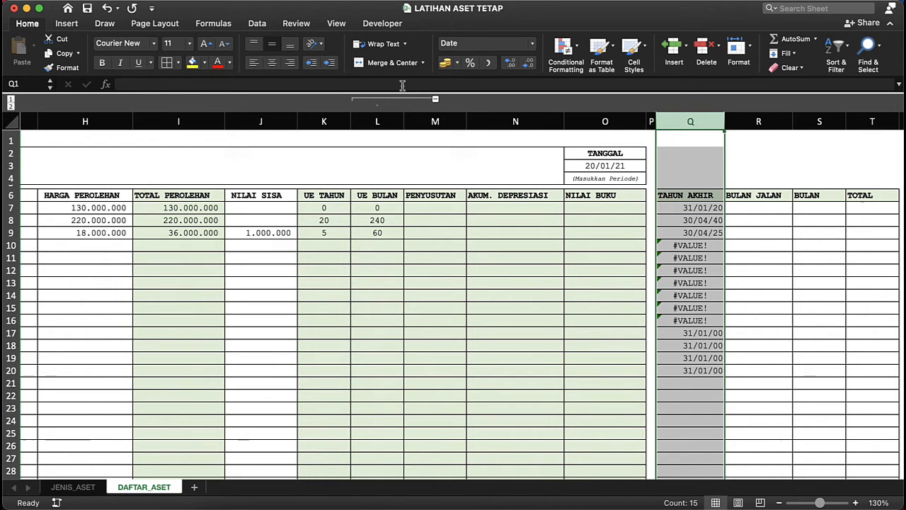
{"action": "left_click", "coordinate": [272, 62]}
{"action": "left_click", "coordinate": [688, 303]}
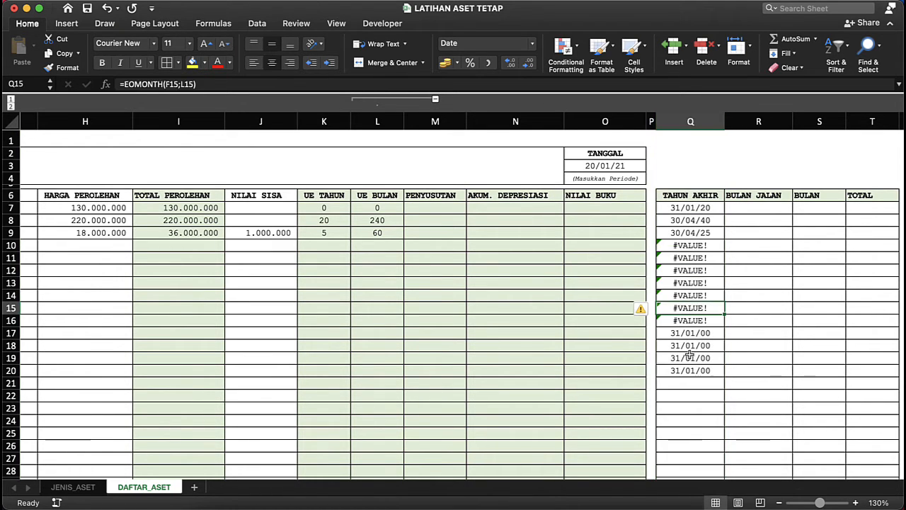
Examine the TAHUN AKHIR formulas in the rows without assets and compare them with the empty register columns on the same rows
{"action": "left_click", "coordinate": [690, 256]}
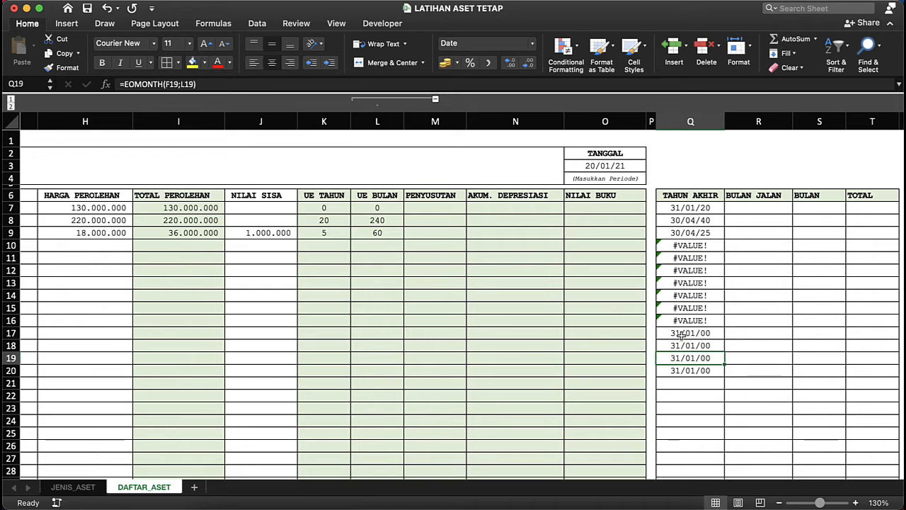
{"action": "left_click", "coordinate": [569, 339]}
{"action": "left_click", "coordinate": [475, 338]}
{"action": "key", "text": "Down"}
{"action": "key", "text": "Left"}
{"action": "key", "text": "Left"}
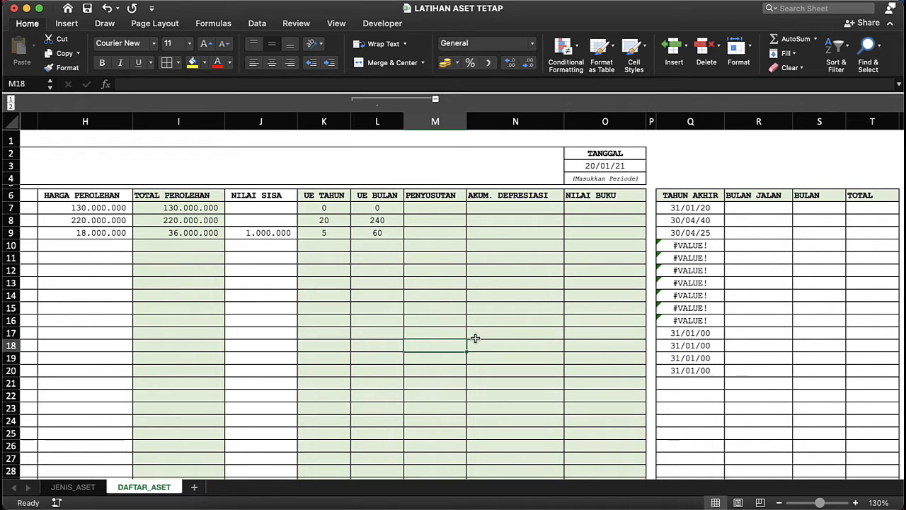
{"action": "left_click", "coordinate": [274, 303]}
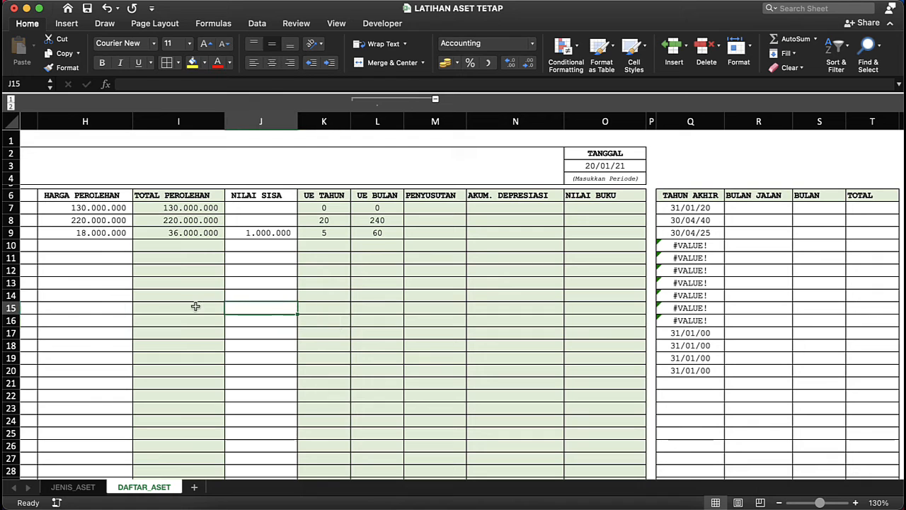
{"action": "left_click", "coordinate": [194, 307]}
{"action": "left_click", "coordinate": [691, 336]}
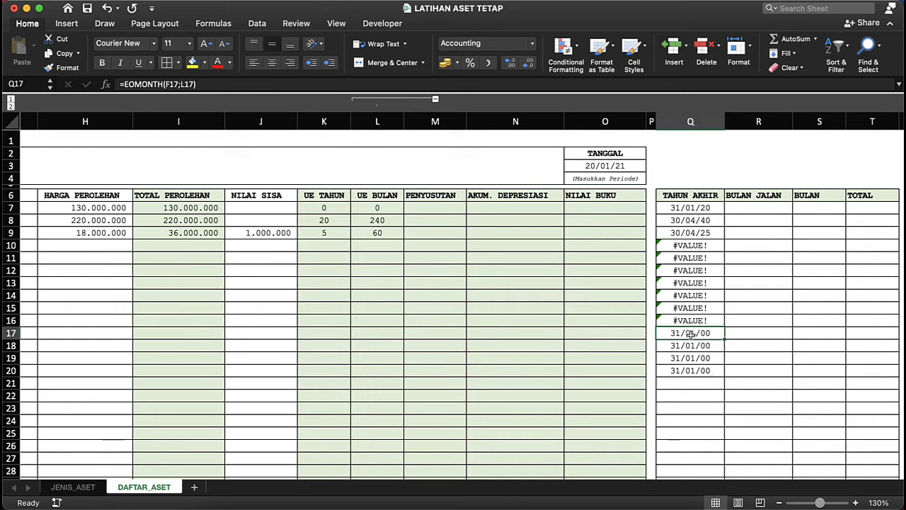
{"action": "scroll", "coordinate": [683, 398], "scroll_direction": "left", "scroll_amount": 10}
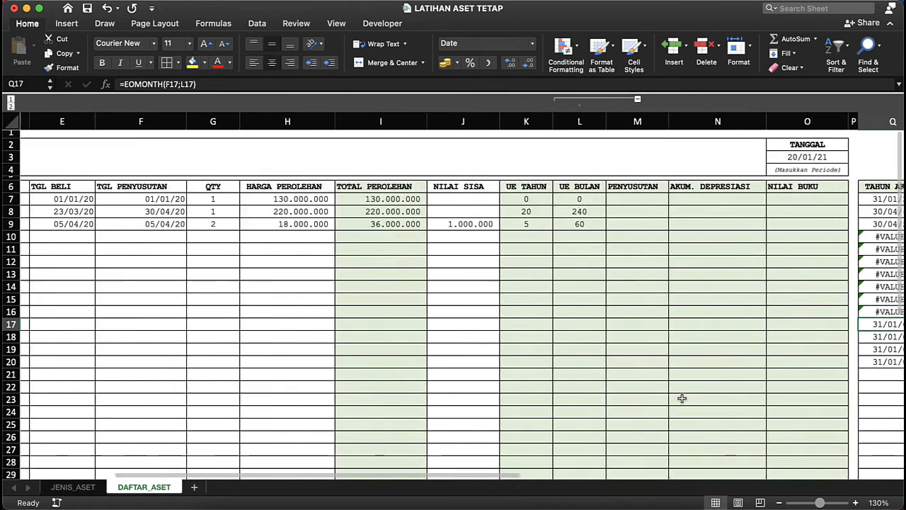
{"action": "scroll", "coordinate": [682, 398], "scroll_direction": "right", "scroll_amount": 10}
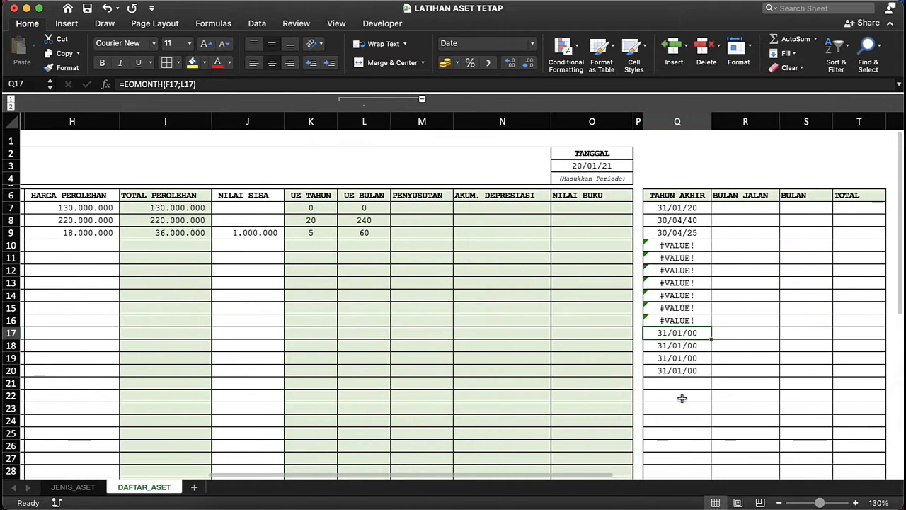
{"action": "right_click", "coordinate": [682, 398]}
{"action": "key", "text": "Escape"}
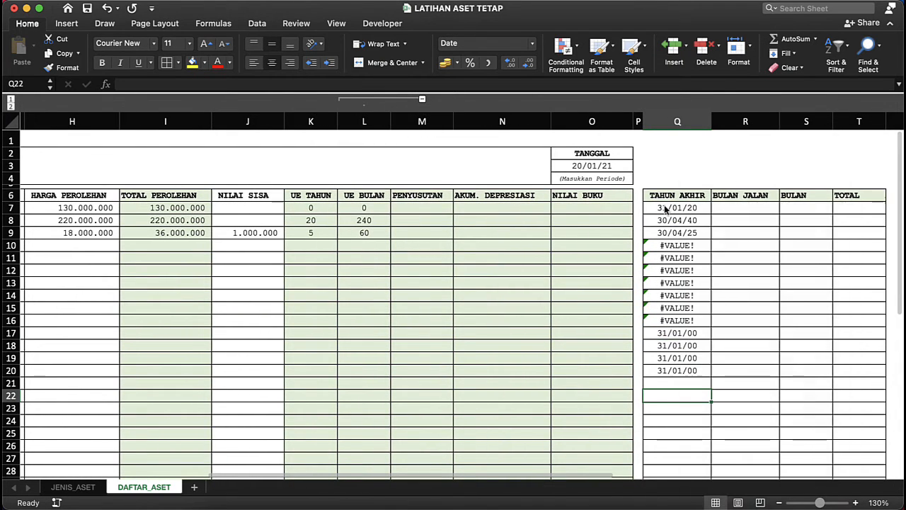
Wrap the EOMONTH formula in Q7 in an IF function with the logical test B7="" for an empty KODE AKTIVA
{"action": "key", "text": "Up"}
{"action": "key", "text": "Up"}
{"action": "key", "text": "Up"}
{"action": "key", "text": "Up"}
{"action": "key", "text": "Up"}
{"action": "key", "text": "Up"}
{"action": "key", "text": "Up"}
{"action": "key", "text": "Up"}
{"action": "key", "text": "Up"}
{"action": "key", "text": "Up"}
{"action": "key", "text": "Up"}
{"action": "key", "text": "Up"}
{"action": "key", "text": "Up"}
{"action": "key", "text": "Up"}
{"action": "key", "text": "Up"}
{"action": "double_click", "coordinate": [665, 209]}
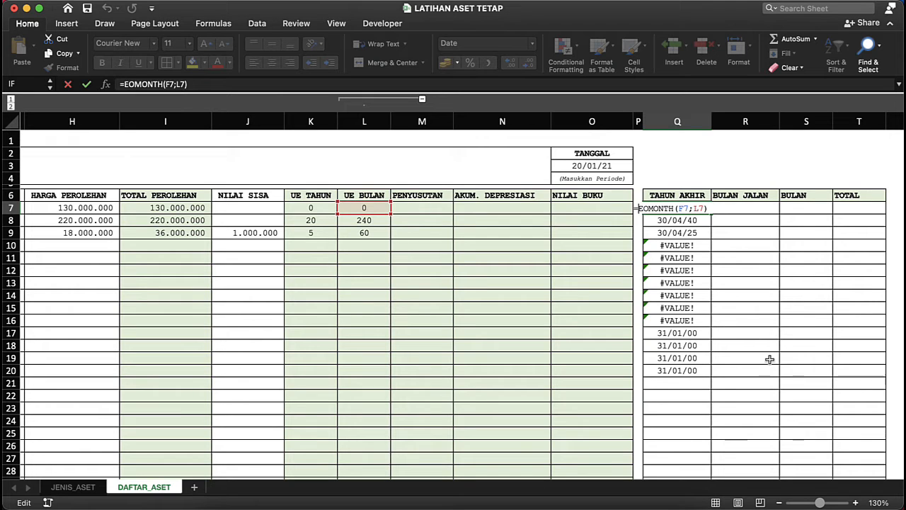
{"action": "type", "text": "IF("}
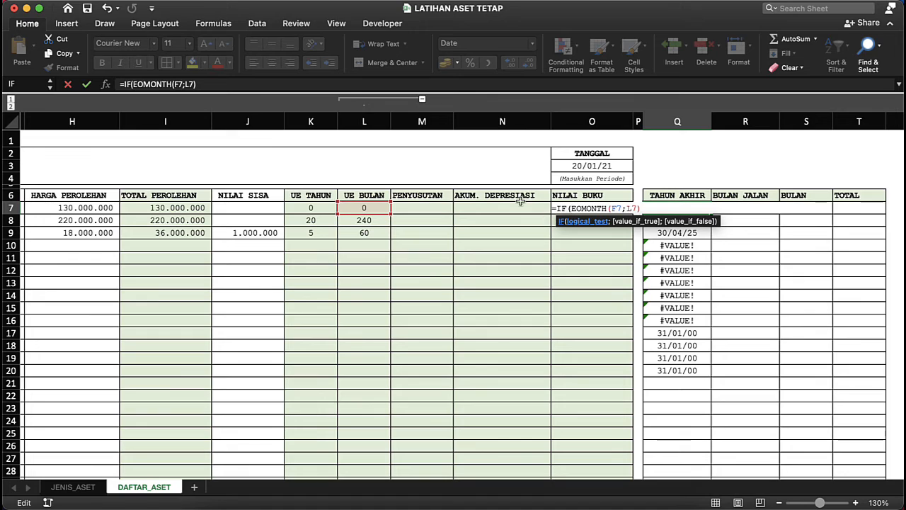
{"action": "scroll", "coordinate": [156, 211], "scroll_direction": "left", "scroll_amount": 1}
{"action": "scroll", "coordinate": [156, 210], "scroll_direction": "left", "scroll_amount": 10}
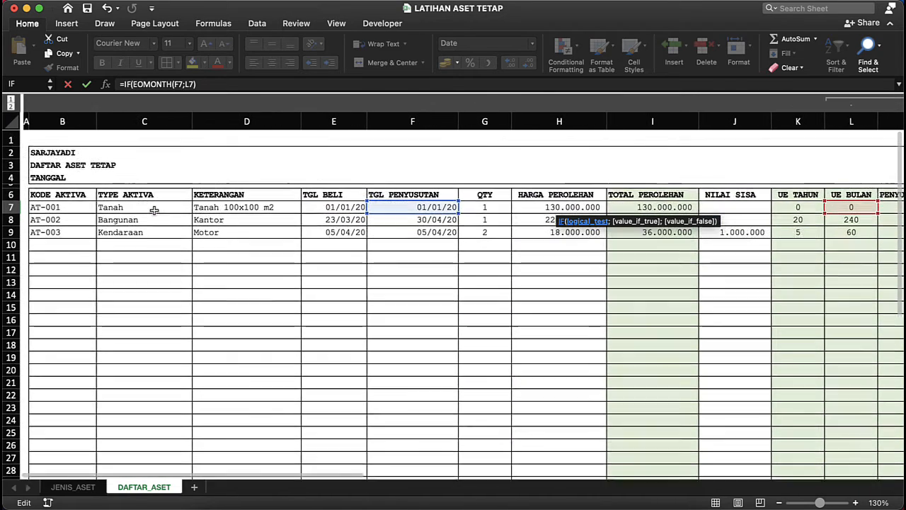
{"action": "left_click", "coordinate": [76, 207]}
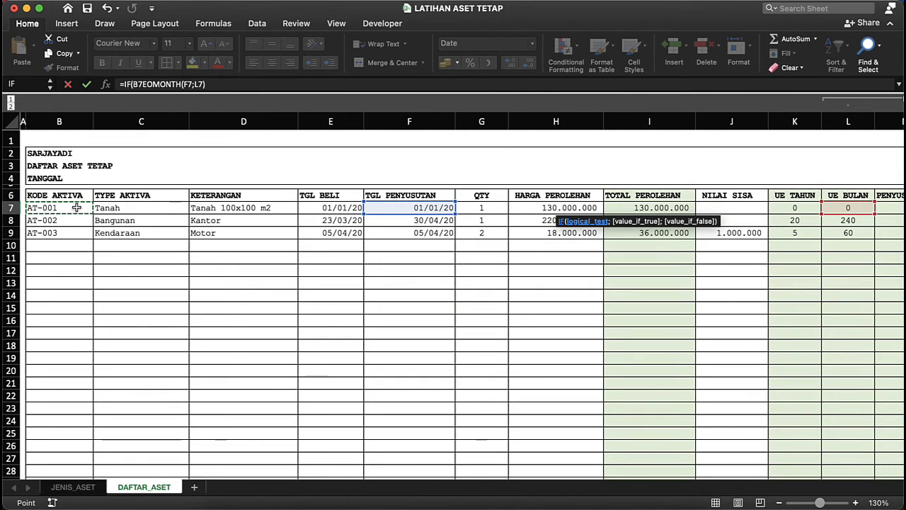
{"action": "type", "text": "=\"\""}
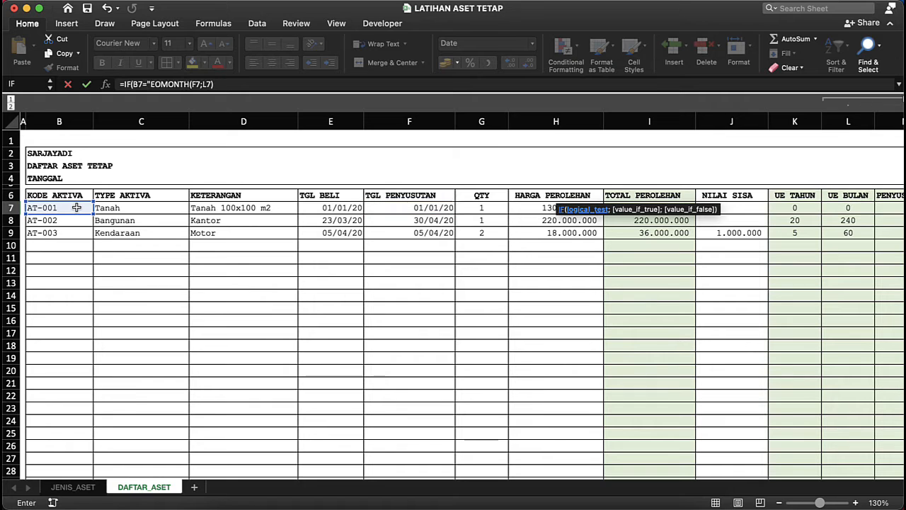
{"action": "scroll", "coordinate": [253, 298], "scroll_direction": "right", "scroll_amount": 10}
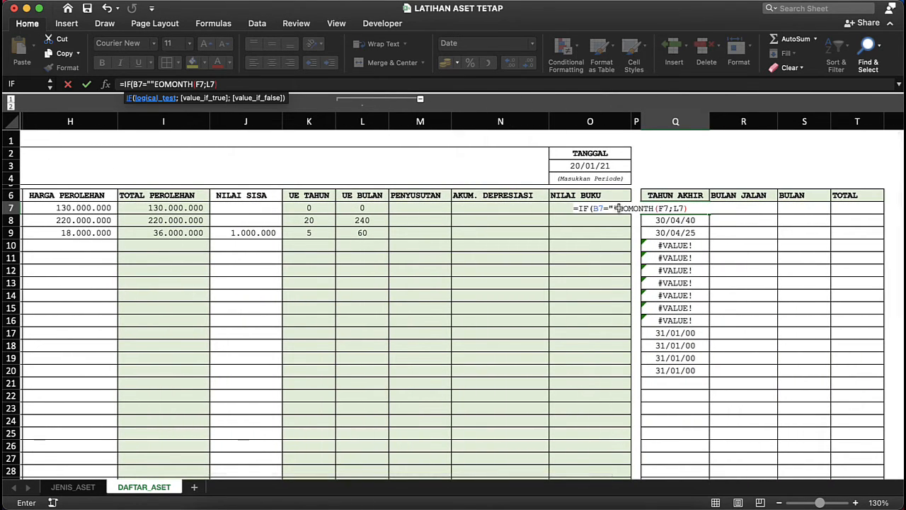
Complete the TAHUN AKHIR formula in Q7 as =IF(B7="";"";EOMONTH(F7;L7)), accepting the closing-bracket correction
{"action": "left_click", "coordinate": [618, 207]}
{"action": "type", "text": ";"}
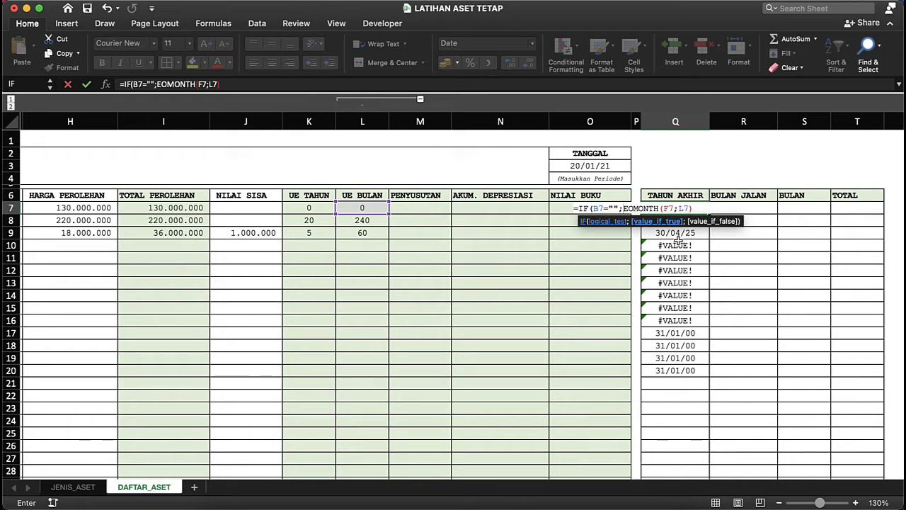
{"action": "type", "text": "\"\";"}
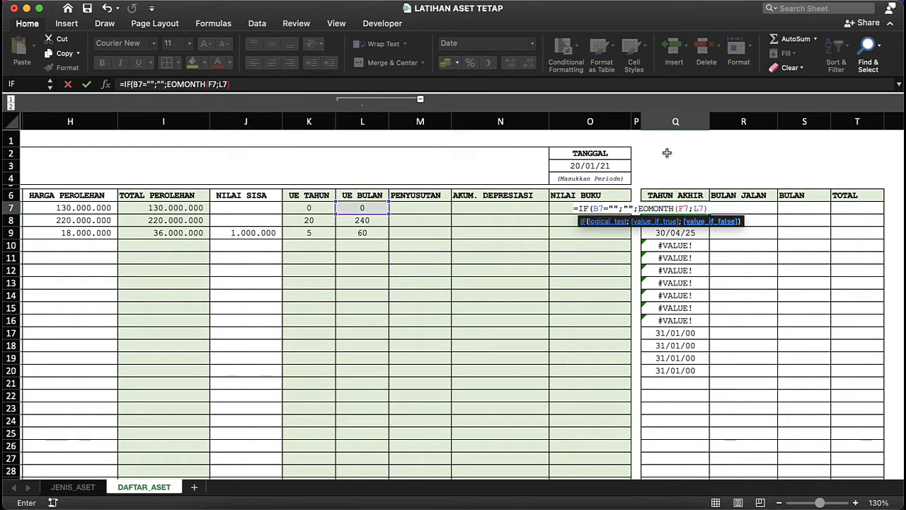
{"action": "key", "text": "Return"}
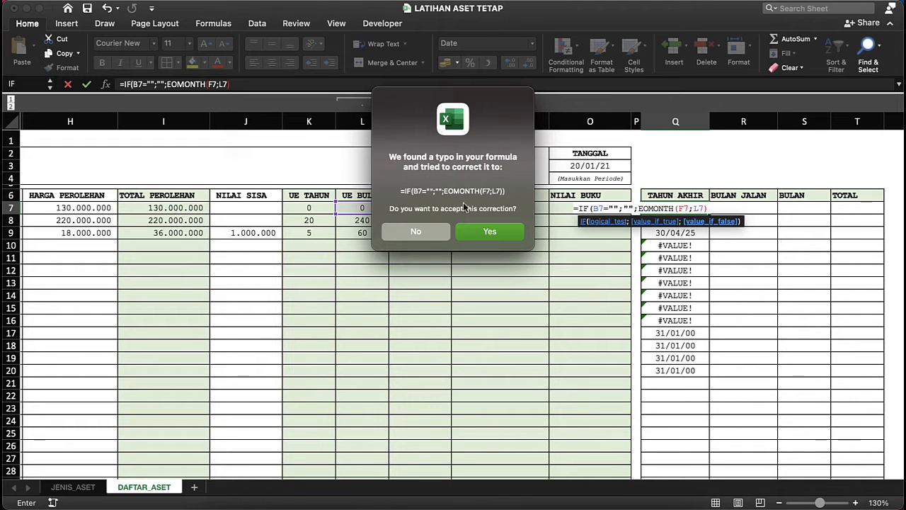
{"action": "left_click", "coordinate": [491, 233]}
Fill the Q7 formula down the TAHUN AKHIR column and check cells in the empty asset rows
{"action": "left_click", "coordinate": [697, 207]}
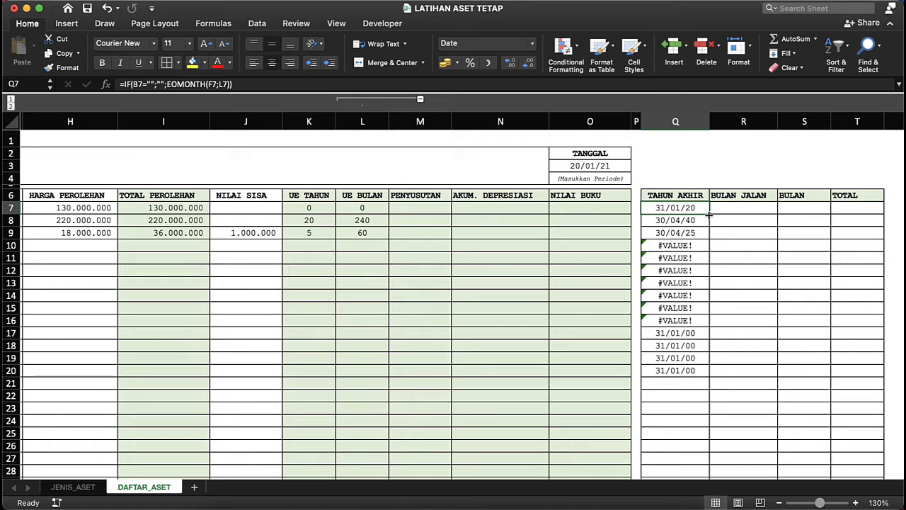
{"action": "double_click", "coordinate": [708, 215]}
{"action": "left_click", "coordinate": [671, 259]}
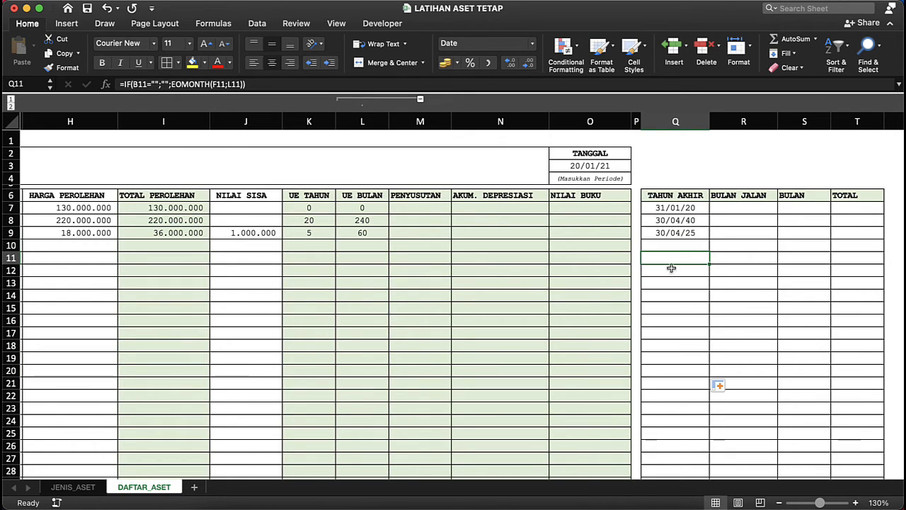
{"action": "left_click", "coordinate": [679, 328]}
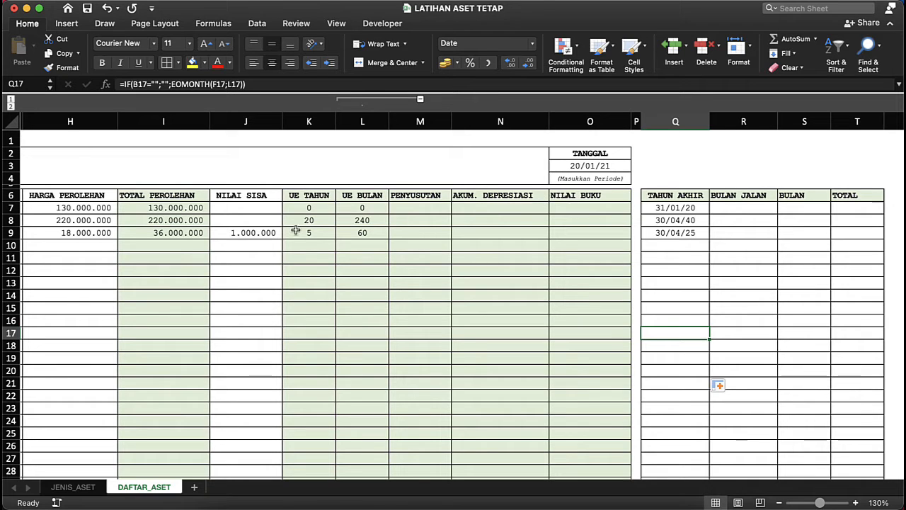
Compare the TAHUN AKHIR end dates in rows 7 to 9 with each asset's UE TAHUN and UE BULAN useful life
{"action": "left_click", "coordinate": [376, 220]}
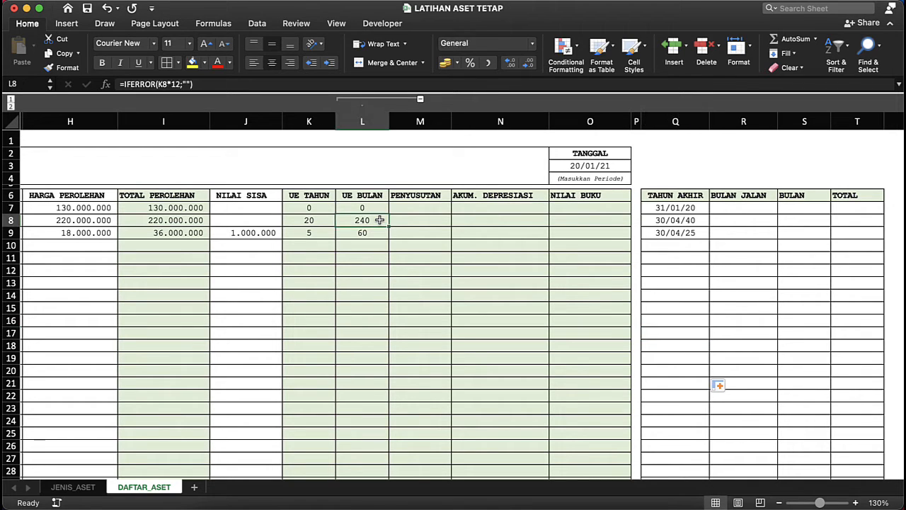
{"action": "left_click", "coordinate": [316, 222]}
{"action": "left_click", "coordinate": [699, 225]}
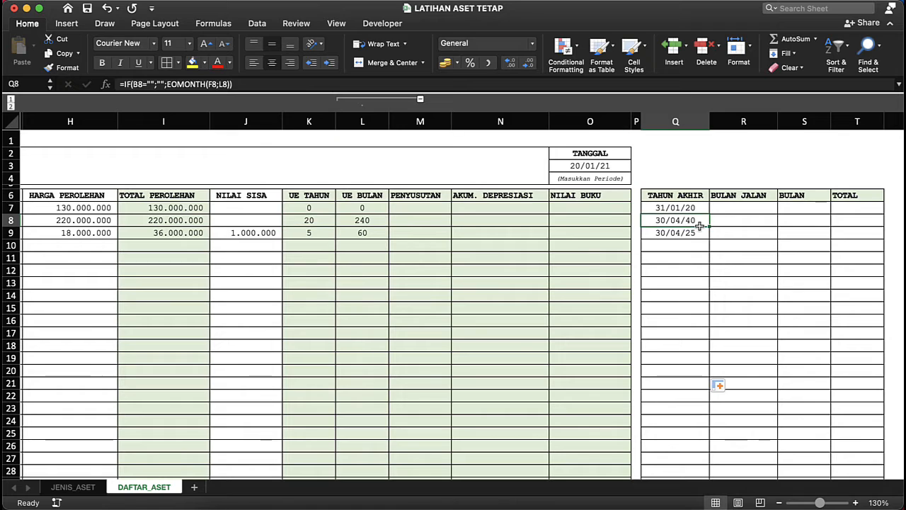
{"action": "left_click", "coordinate": [698, 234]}
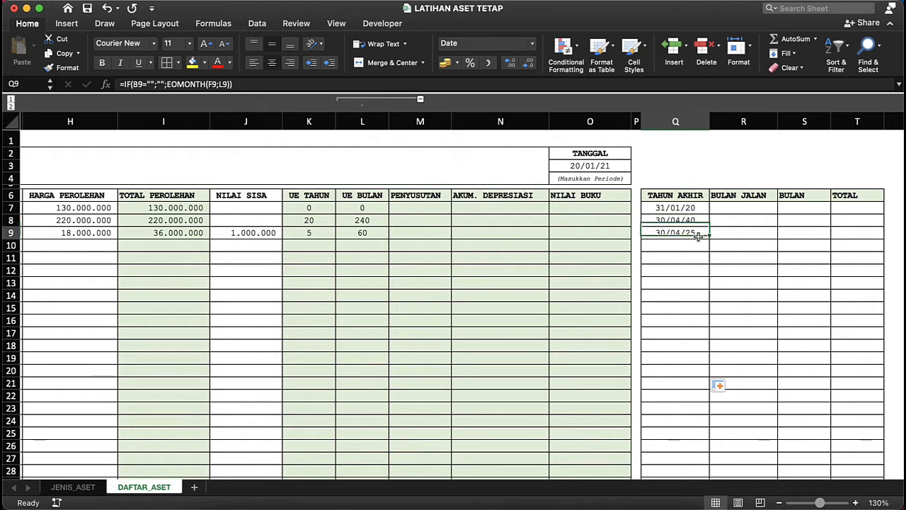
{"action": "left_click", "coordinate": [700, 207]}
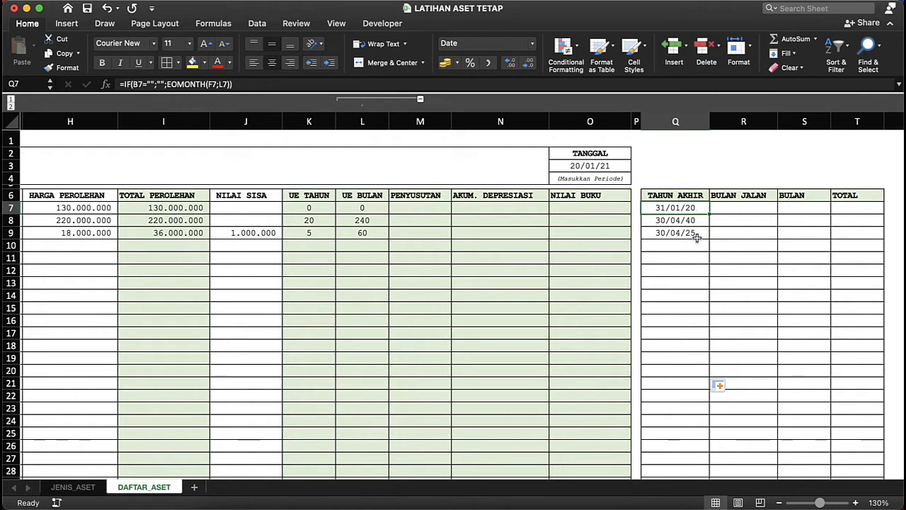
{"action": "left_click", "coordinate": [697, 238]}
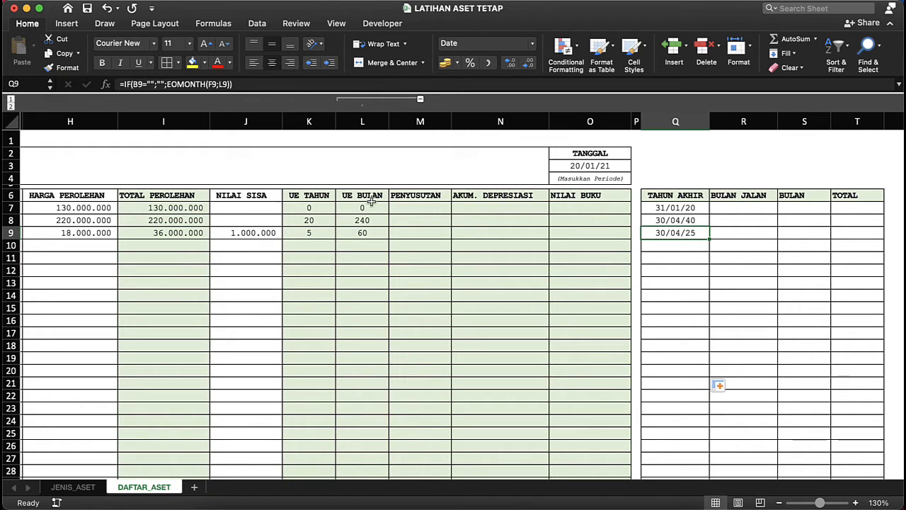
{"action": "left_click", "coordinate": [371, 201]}
{"action": "left_click", "coordinate": [362, 211]}
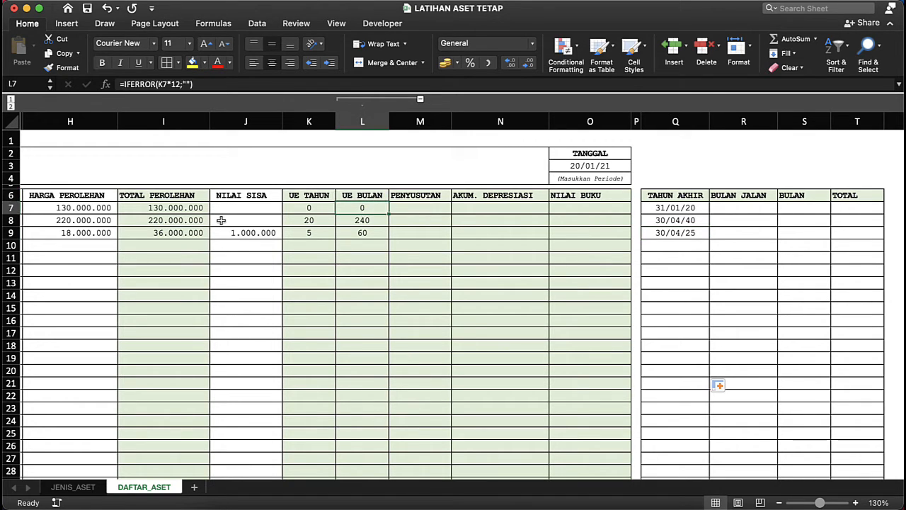
{"action": "scroll", "coordinate": [314, 243], "scroll_direction": "left", "scroll_amount": 8}
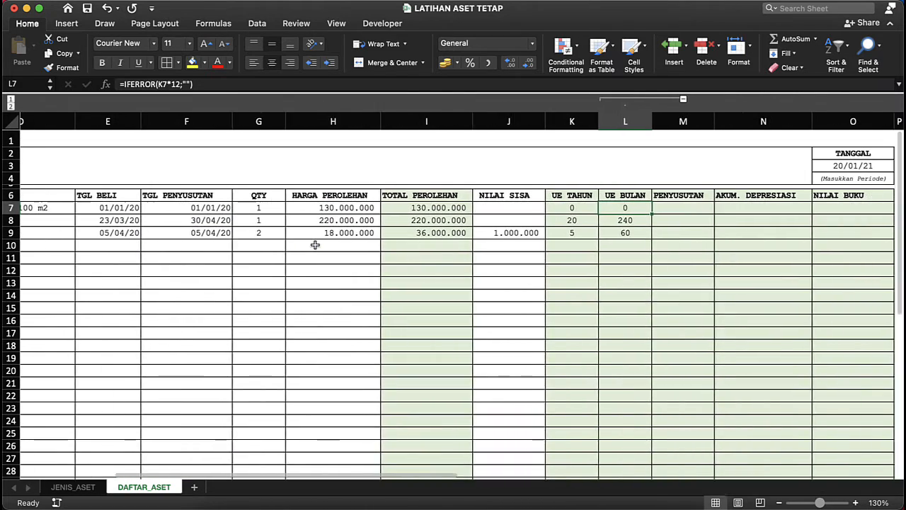
{"action": "scroll", "coordinate": [315, 245], "scroll_direction": "right", "scroll_amount": 8}
{"action": "left_click", "coordinate": [487, 220]}
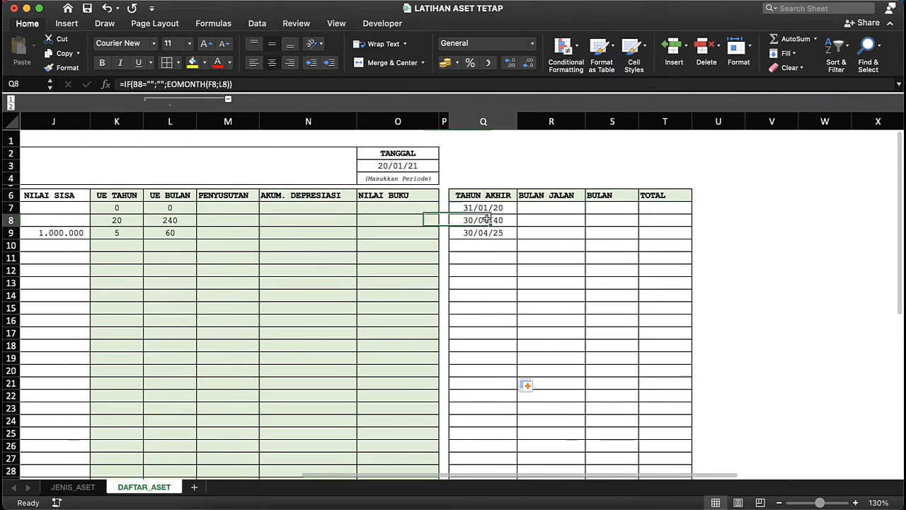
{"action": "left_click", "coordinate": [479, 249]}
{"action": "left_click", "coordinate": [485, 220]}
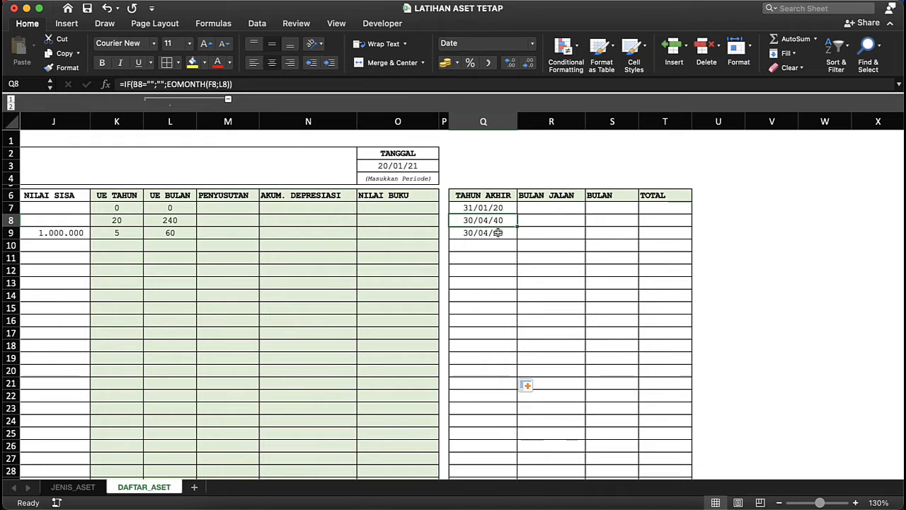
{"action": "left_click", "coordinate": [498, 242]}
{"action": "left_click", "coordinate": [499, 208]}
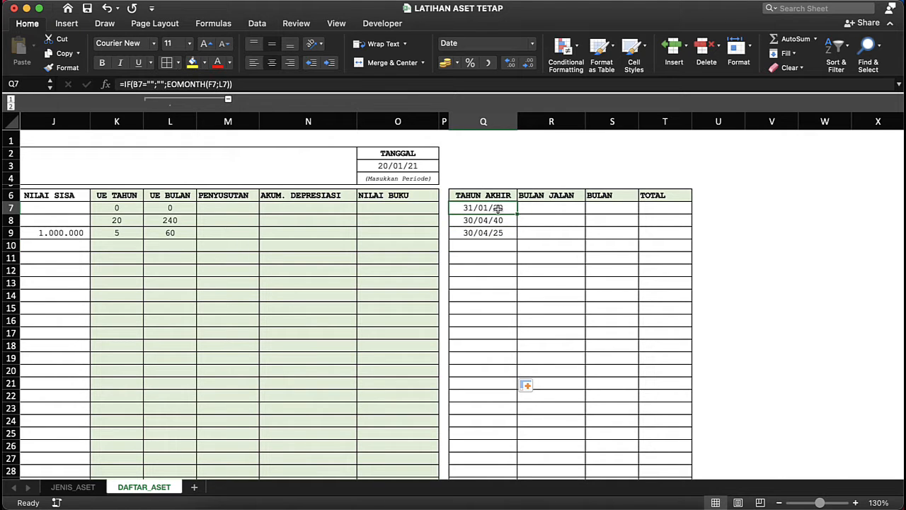
Examine the BULAN JALAN column alongside the TANGGAL period date in O3 and the TGL PENYUSUTAN date in F8
{"action": "left_click", "coordinate": [554, 205]}
{"action": "left_click", "coordinate": [556, 195]}
{"action": "left_click", "coordinate": [558, 219]}
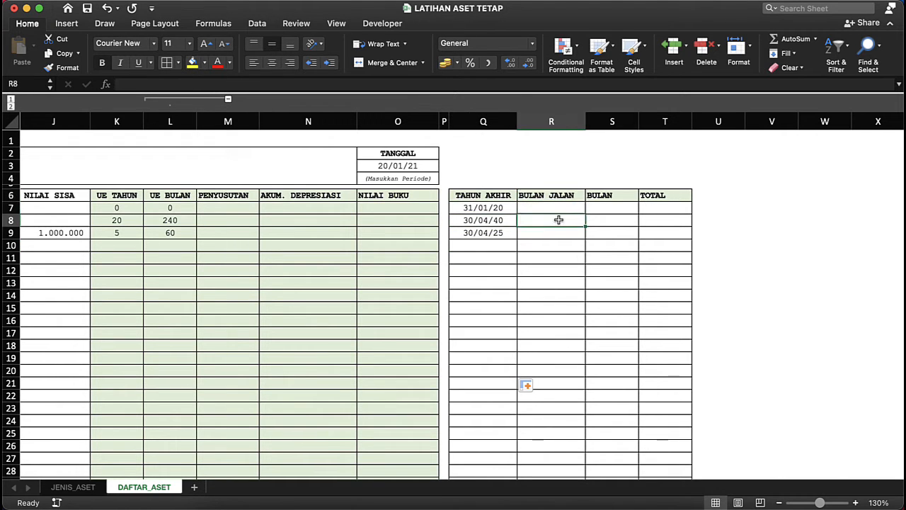
{"action": "left_click", "coordinate": [562, 206]}
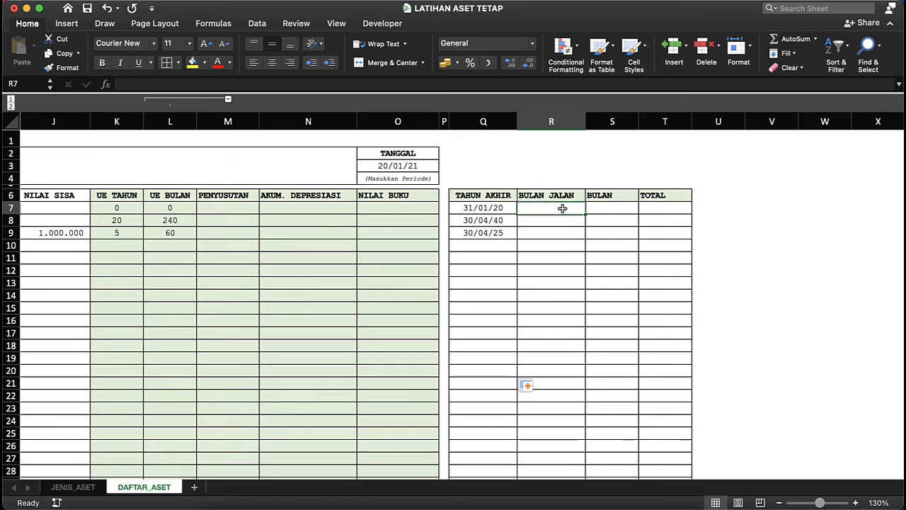
{"action": "left_click", "coordinate": [399, 164]}
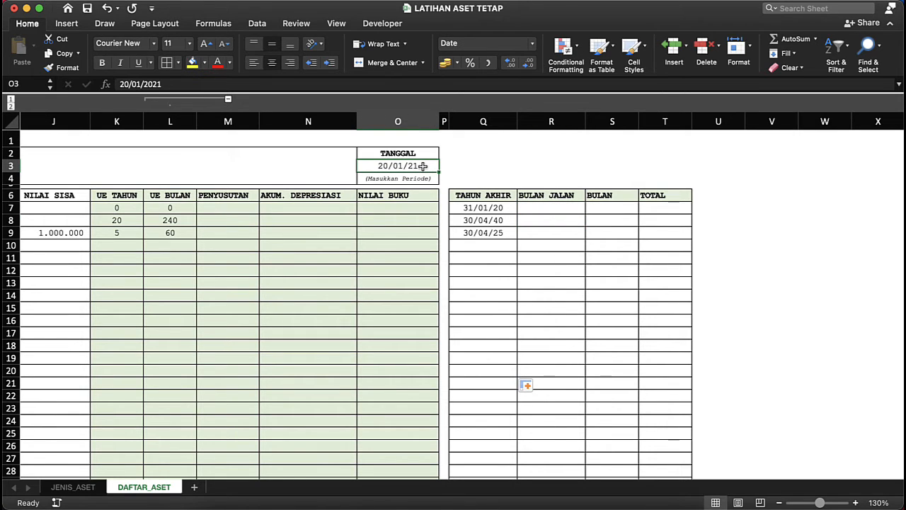
{"action": "scroll", "coordinate": [38, 316], "scroll_direction": "left", "scroll_amount": 5}
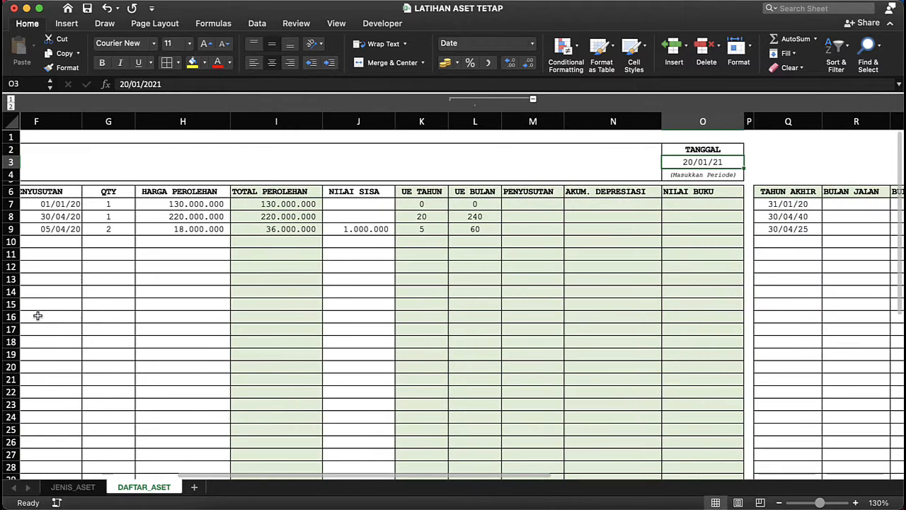
{"action": "left_click", "coordinate": [71, 216]}
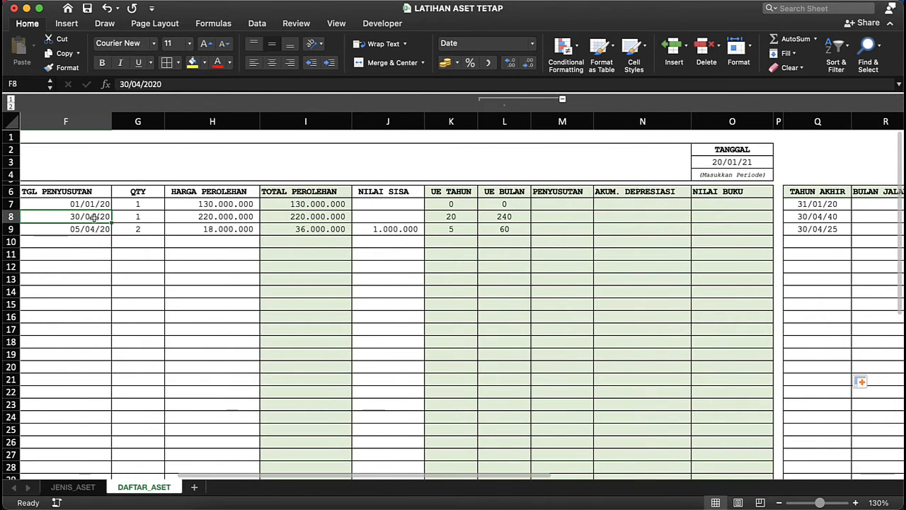
{"action": "scroll", "coordinate": [332, 274], "scroll_direction": "right", "scroll_amount": 5}
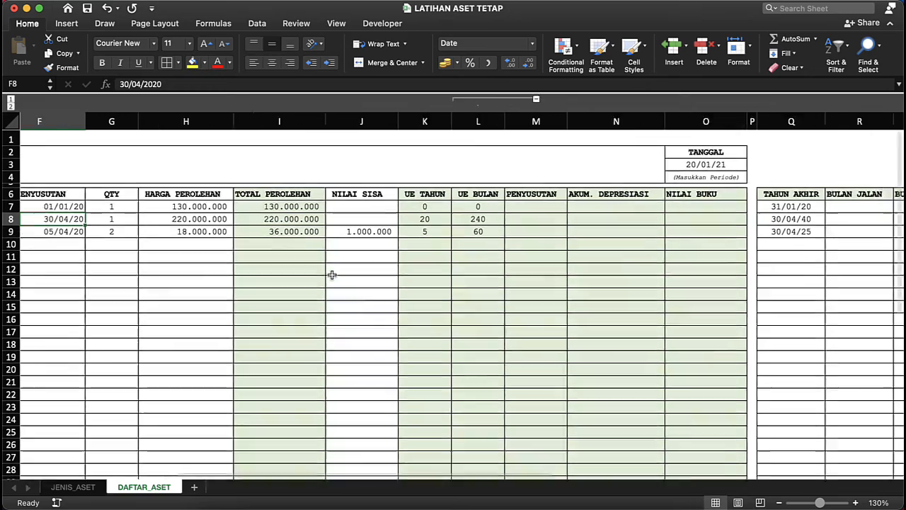
Switch to the ASET TETAP 2 workbook and inspect the Bulan Jln formula in R7 without changing it
{"action": "key", "text": "ctrl+Up"}
{"action": "left_click", "coordinate": [730, 162]}
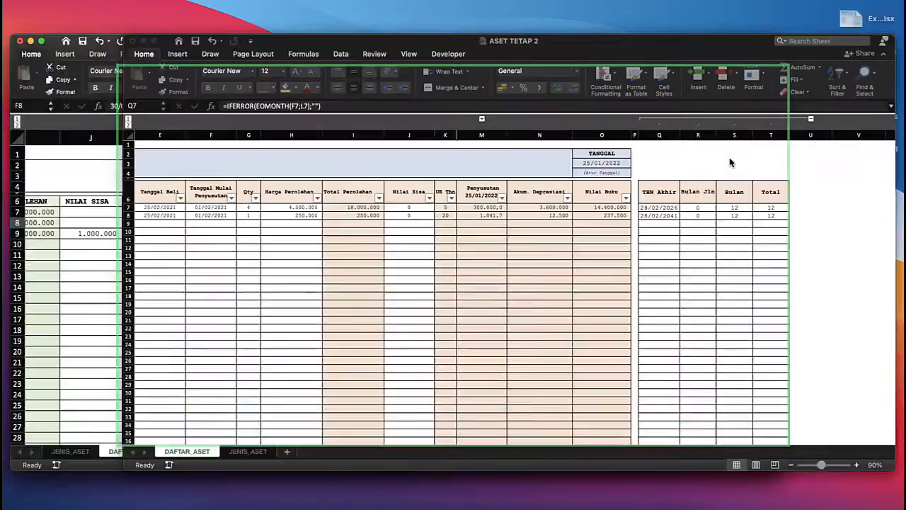
{"action": "left_click", "coordinate": [675, 203]}
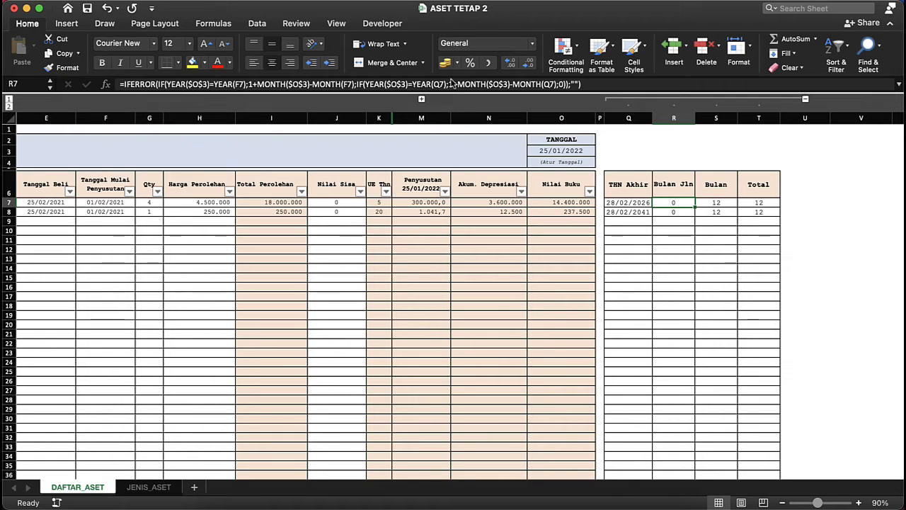
{"action": "left_click", "coordinate": [596, 86]}
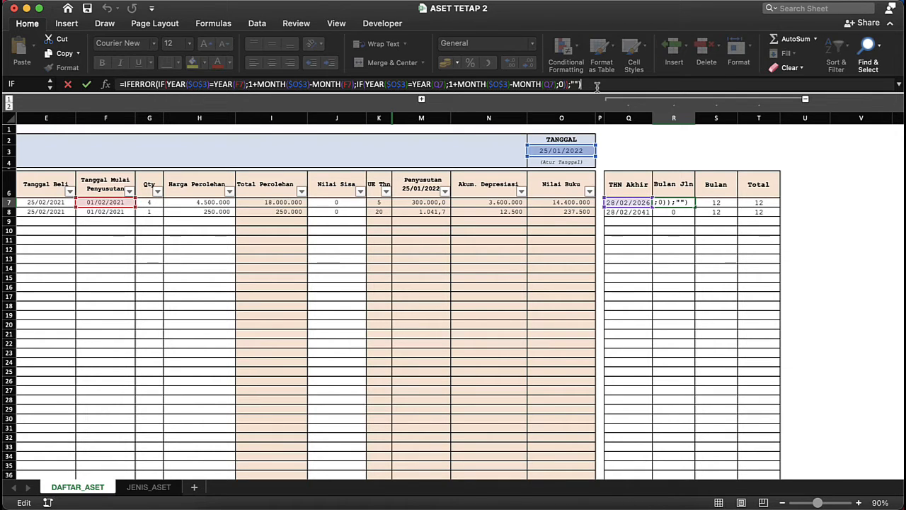
{"action": "left_click_drag", "start_coordinate": [597, 86], "coordinate": [419, 66]}
{"action": "left_click", "coordinate": [601, 83]}
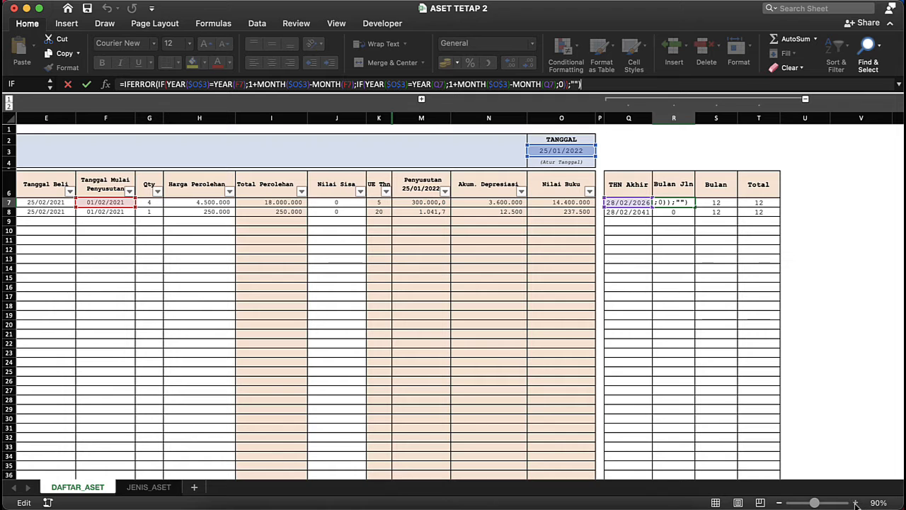
{"action": "key", "text": "Return"}
{"action": "key", "text": "Up"}
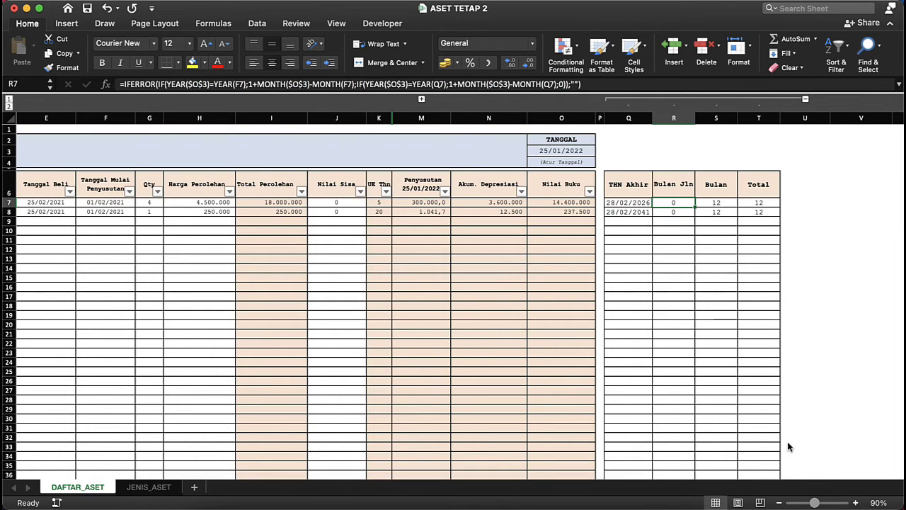
Enlarge the sheet to 110% and open the Bulan Jln formula in R7 to inspect the cells it references
{"action": "left_click", "coordinate": [855, 502]}
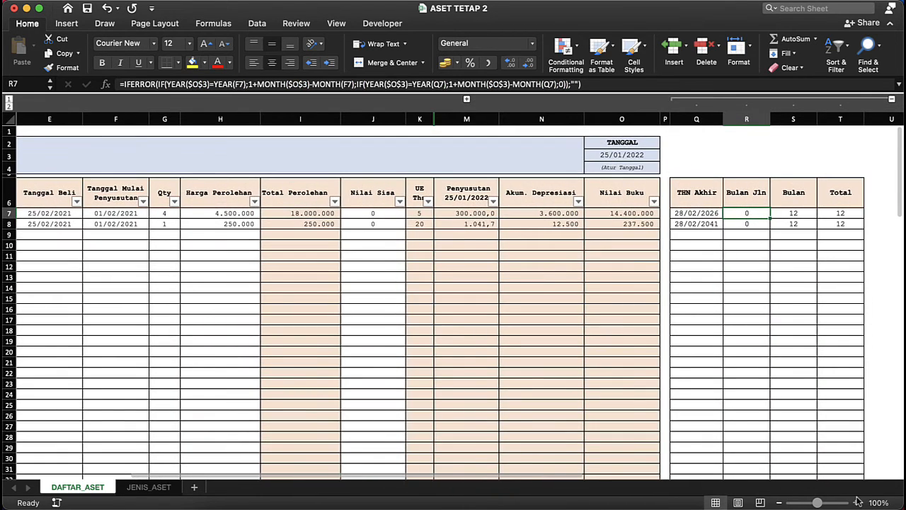
{"action": "left_click", "coordinate": [855, 503]}
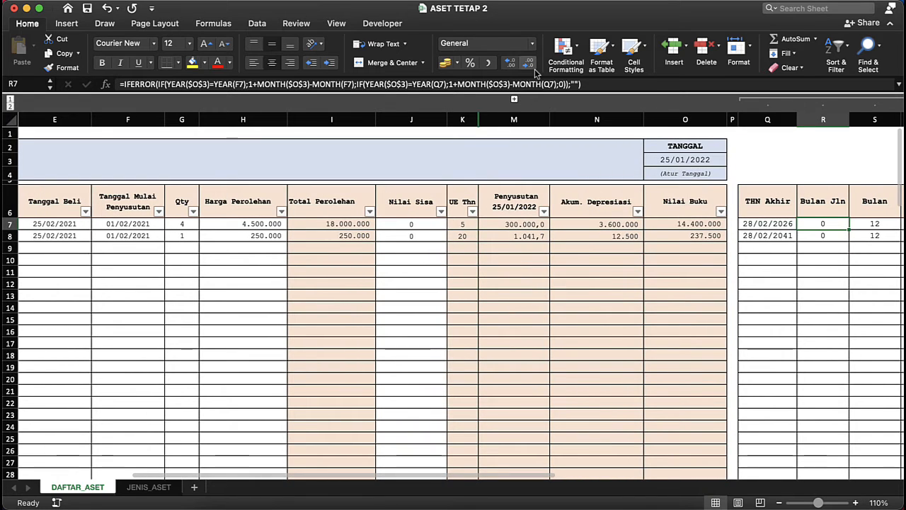
{"action": "double_click", "coordinate": [814, 224]}
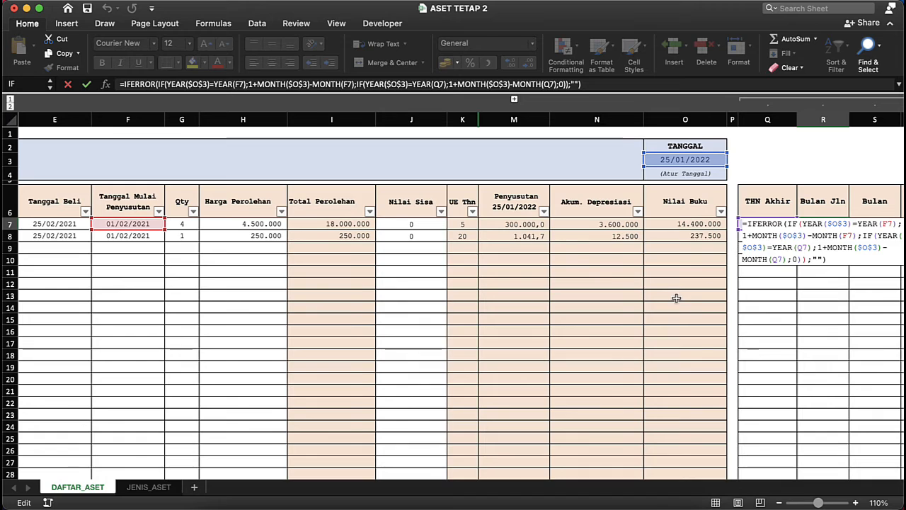
{"action": "scroll", "coordinate": [675, 298], "scroll_direction": "right", "scroll_amount": 3}
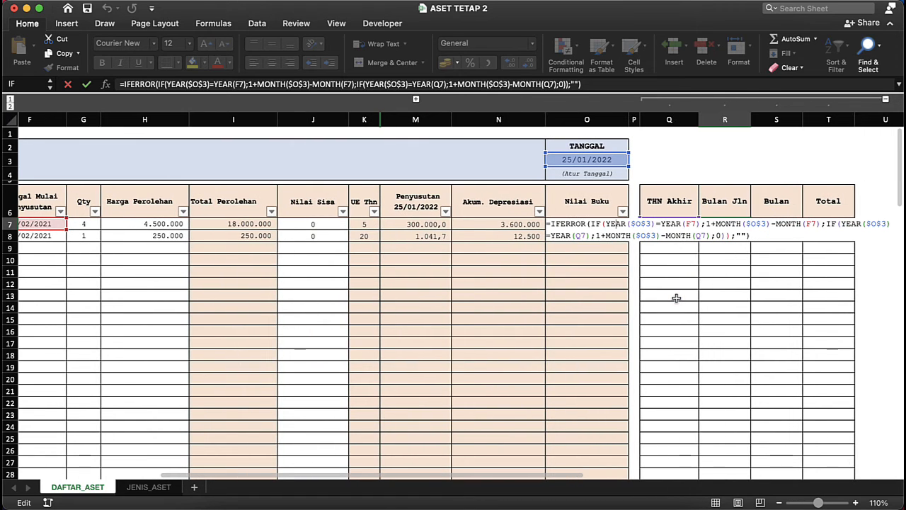
{"action": "left_click", "coordinate": [591, 84]}
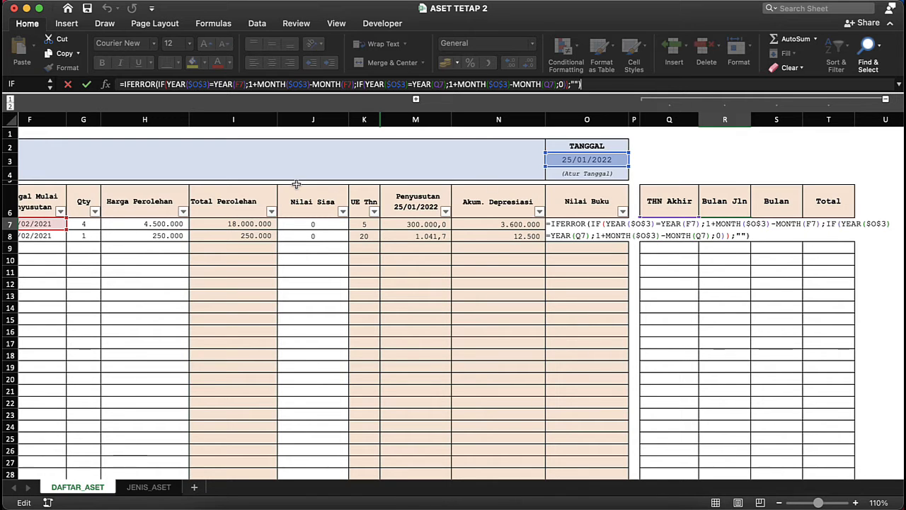
{"action": "scroll", "coordinate": [296, 184], "scroll_direction": "left", "scroll_amount": 3}
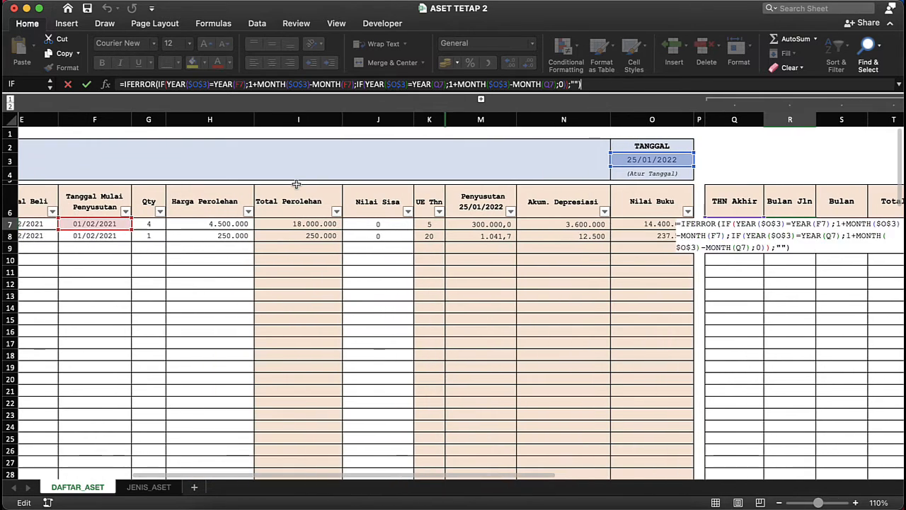
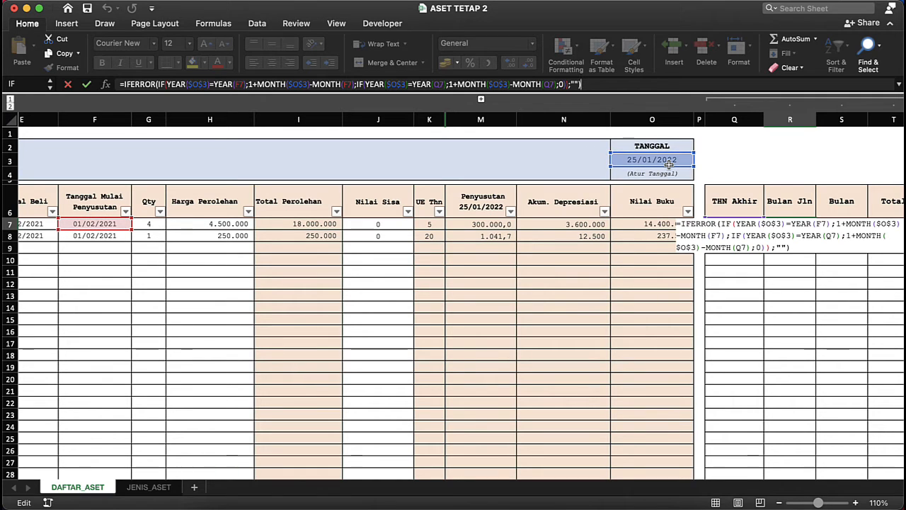
Examine the IFERROR wrapper and the first IF test in the R7 formula, comparing the years of $O$3 and F7
{"action": "left_click", "coordinate": [163, 84]}
{"action": "left_click", "coordinate": [157, 84]}
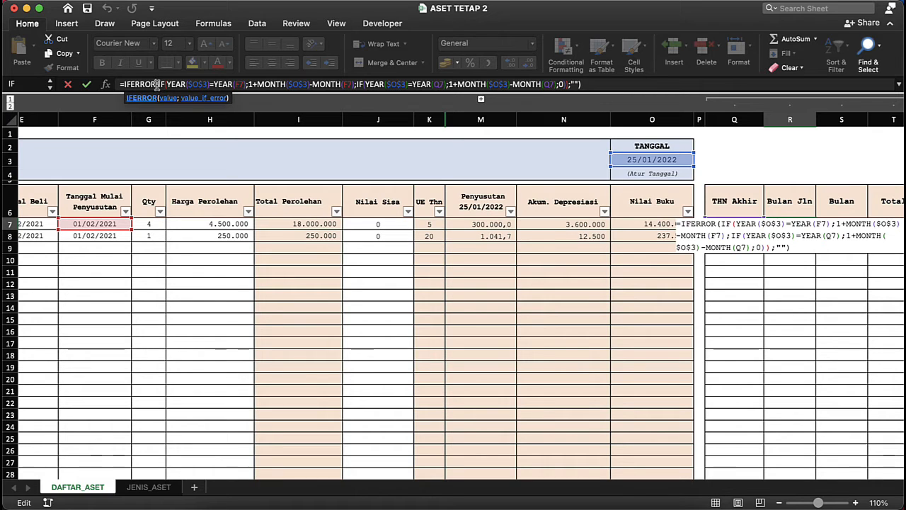
{"action": "left_click", "coordinate": [160, 84]}
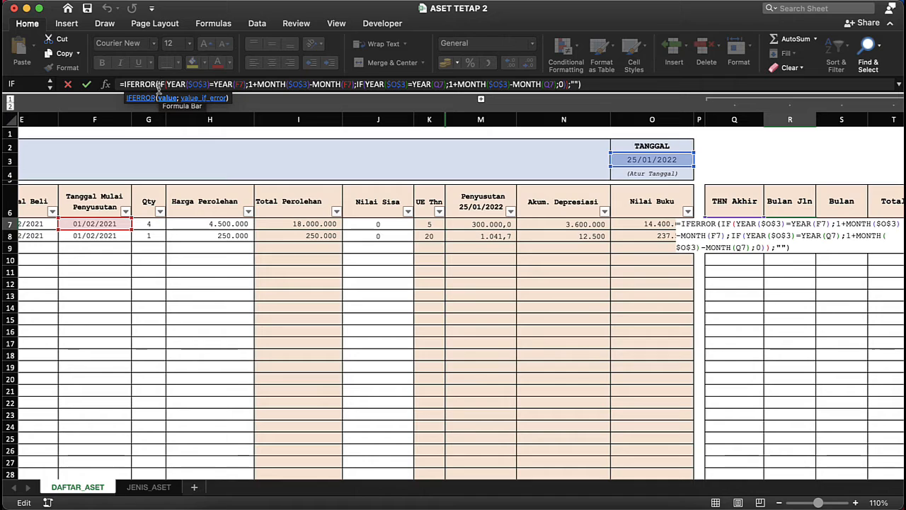
{"action": "left_click", "coordinate": [170, 87]}
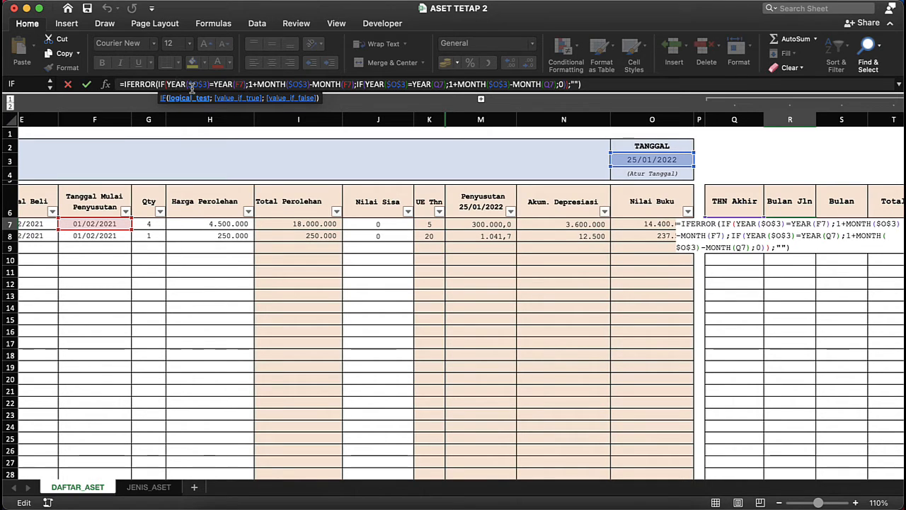
{"action": "left_click", "coordinate": [191, 85]}
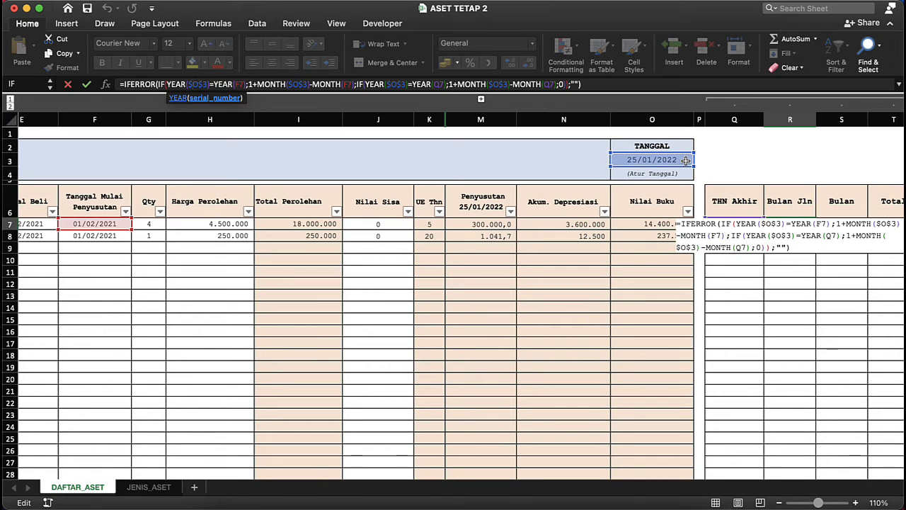
{"action": "left_click", "coordinate": [210, 85]}
{"action": "left_click", "coordinate": [237, 83]}
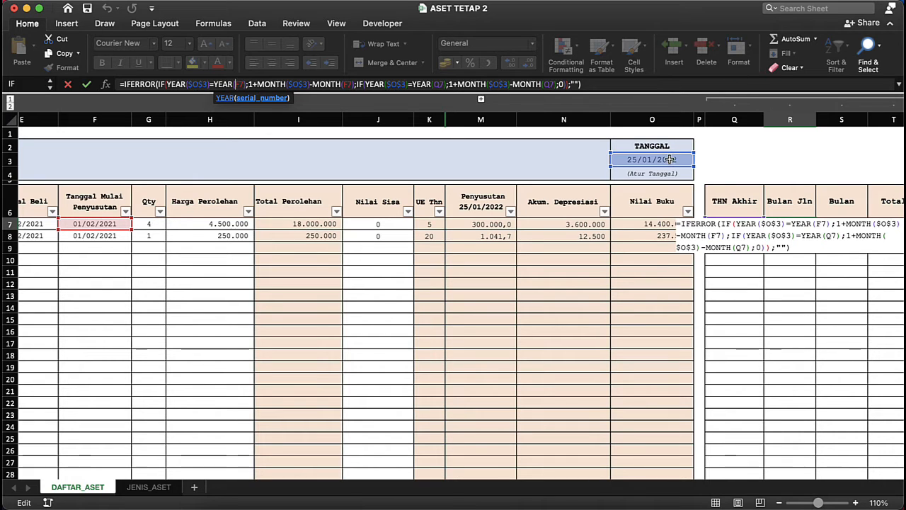
{"action": "left_click", "coordinate": [250, 84]}
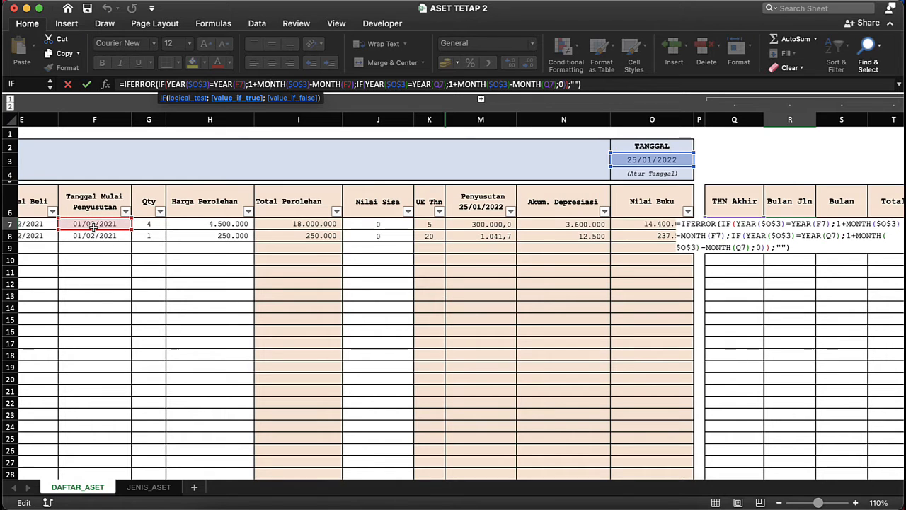
Examine the nested IF comparing the years of $O$3 and Q7 and its month calculation, and close the R7 formula unedited
{"action": "left_click", "coordinate": [358, 85]}
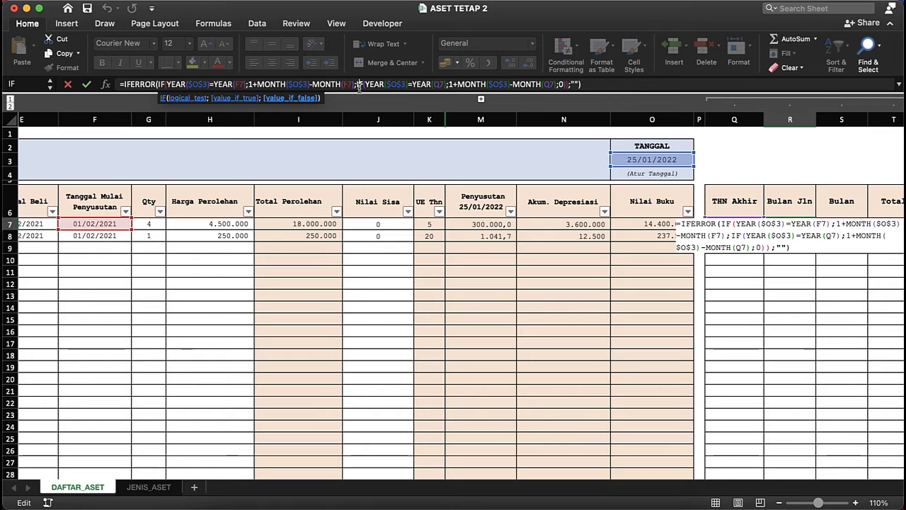
{"action": "left_click", "coordinate": [292, 98]}
{"action": "left_click", "coordinate": [370, 85]}
{"action": "left_click", "coordinate": [398, 85]}
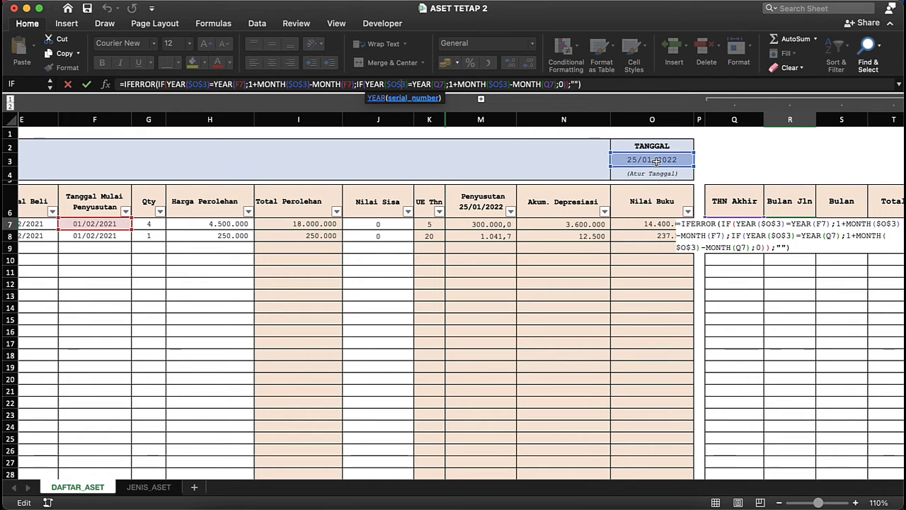
{"action": "left_click", "coordinate": [425, 84]}
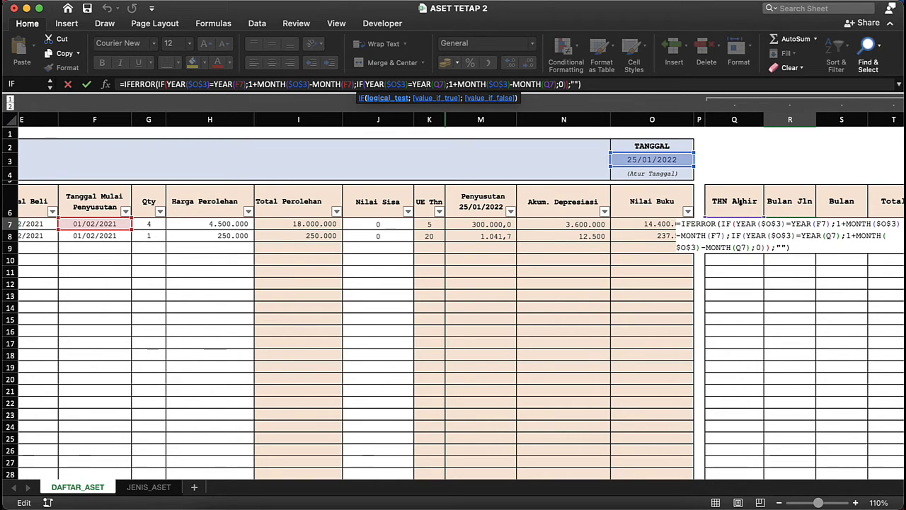
{"action": "left_click", "coordinate": [457, 84]}
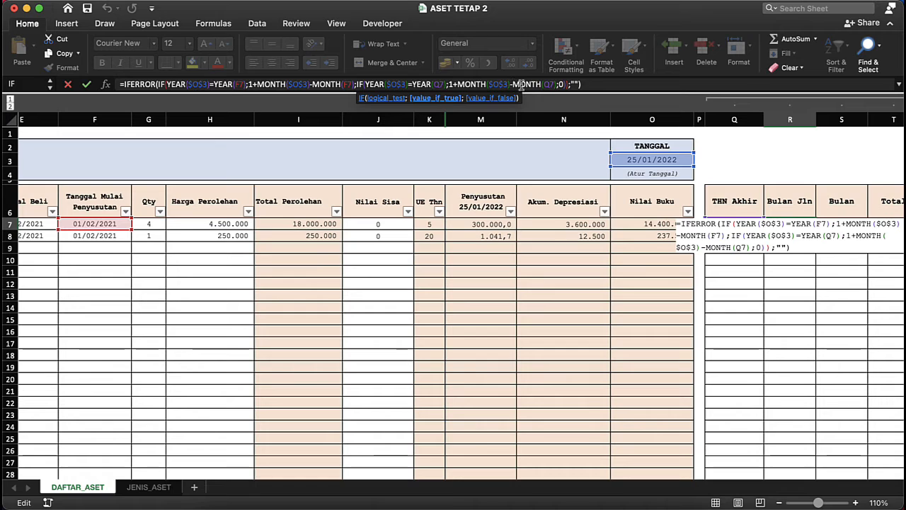
{"action": "left_click", "coordinate": [349, 85]}
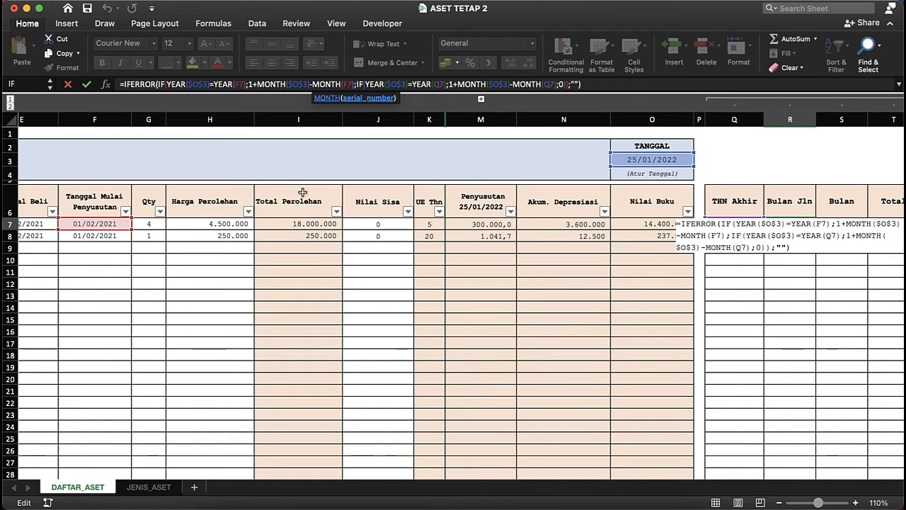
{"action": "left_click", "coordinate": [433, 84]}
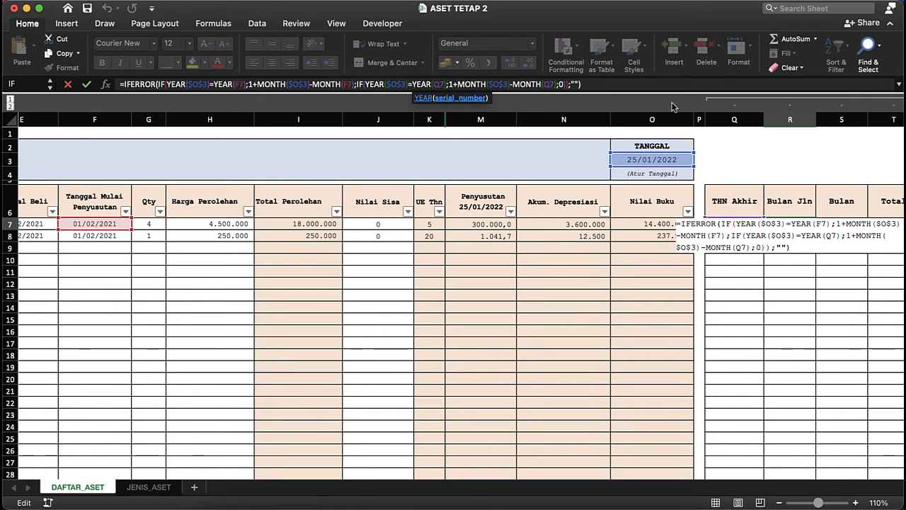
{"action": "key", "text": "Return"}
Switch to the LATIHAN ASET TETAP workbook and begin an IF formula in BULAN JALAN cell R7
{"action": "key", "text": "ctrl+Down"}
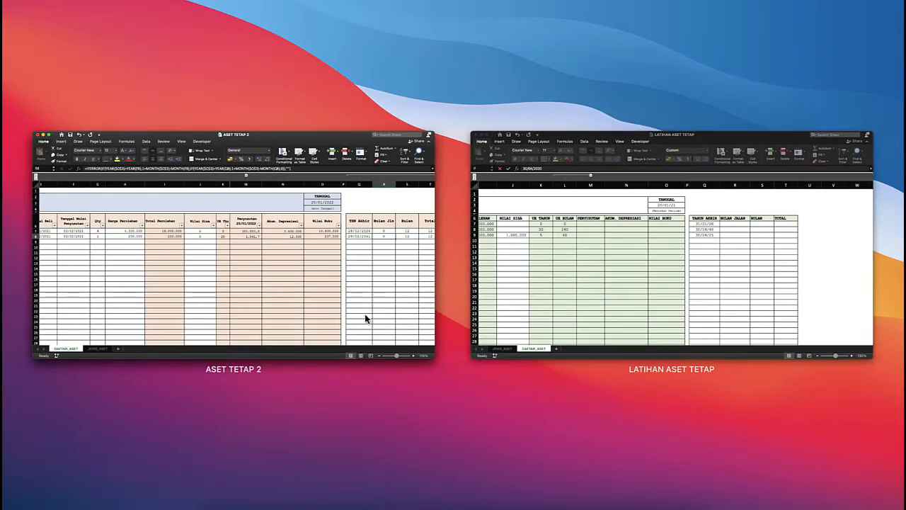
{"action": "left_click", "coordinate": [570, 284]}
{"action": "left_click", "coordinate": [590, 205]}
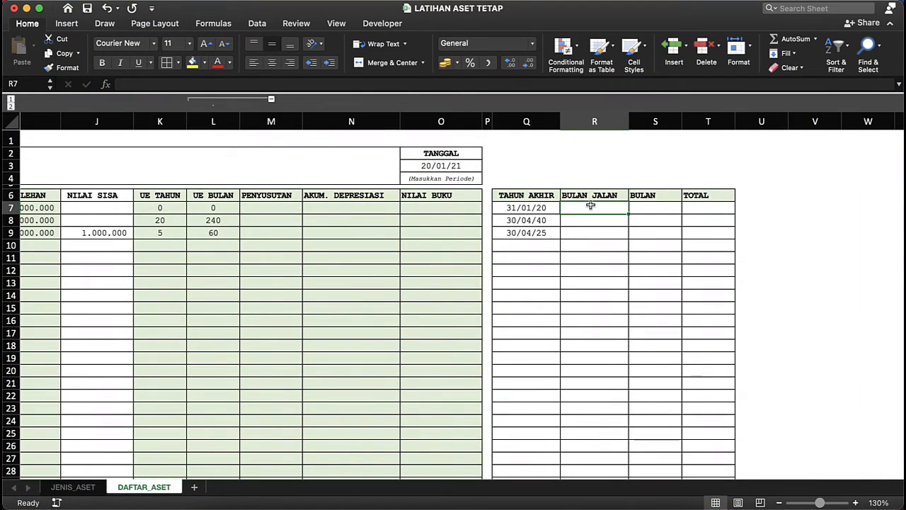
{"action": "type", "text": "="}
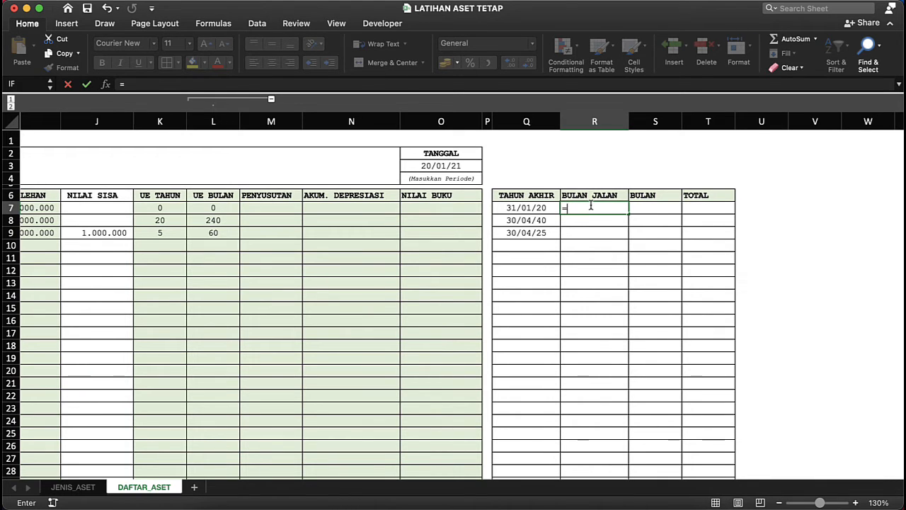
{"action": "type", "text": "IF"}
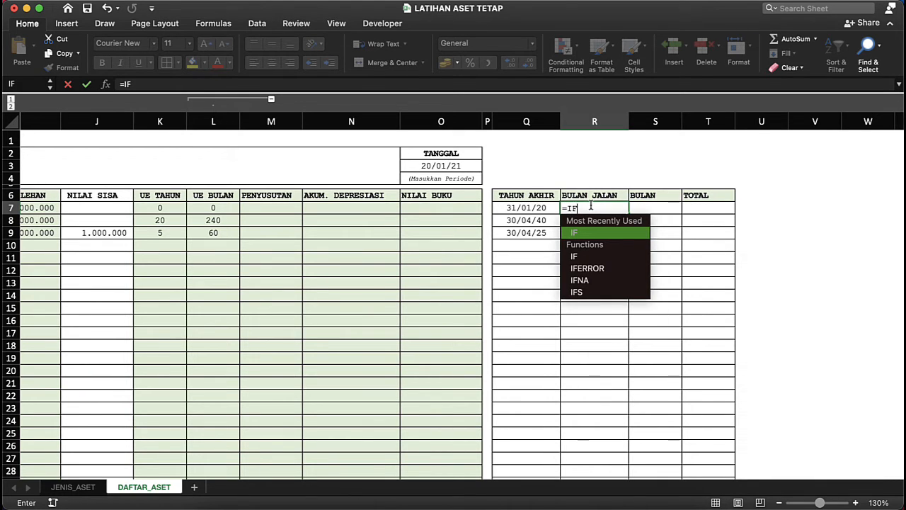
{"action": "type", "text": "("}
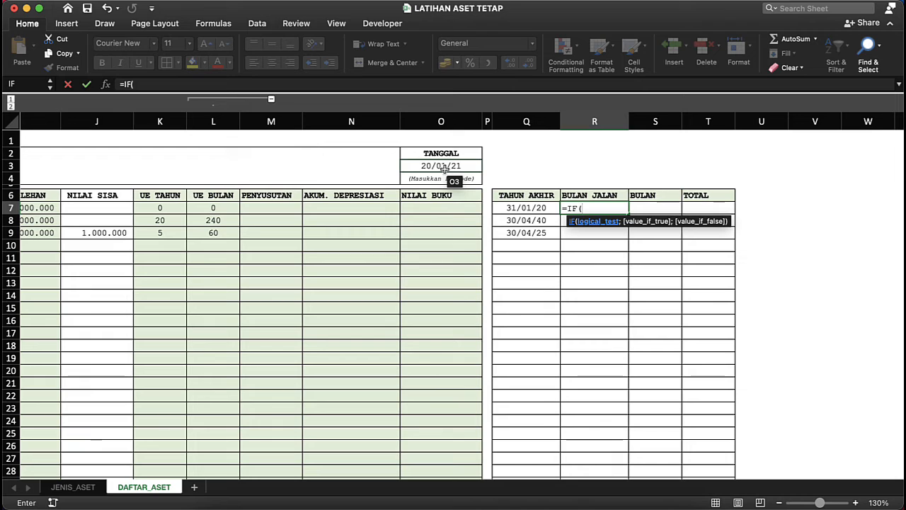
Start the IF test in R7 with the year of the TANGGAL date as an absolute reference, YEAR($O$3)=
{"action": "type", "text": "YEA"}
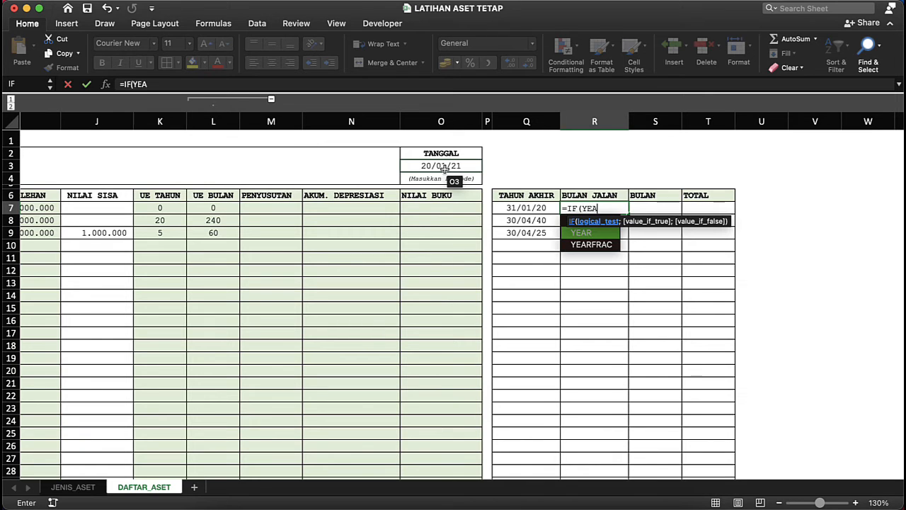
{"action": "type", "text": "R("}
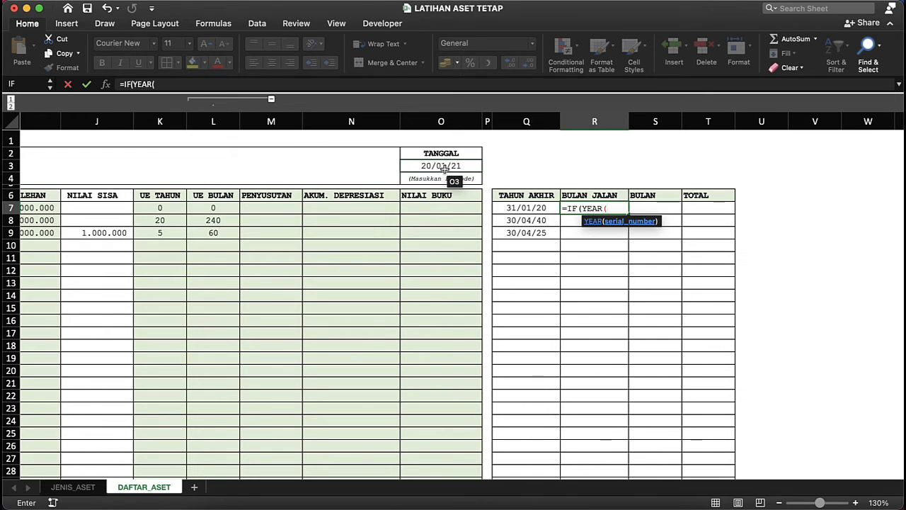
{"action": "left_click", "coordinate": [444, 168]}
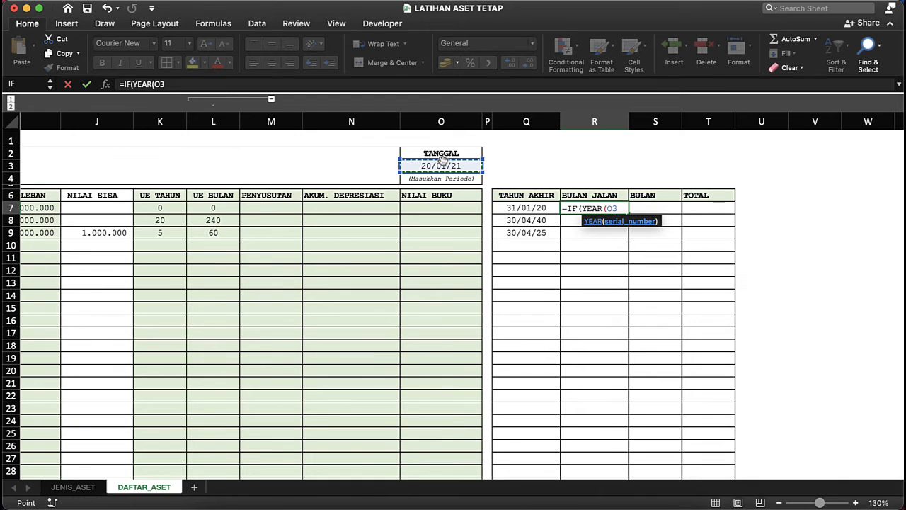
{"action": "key", "text": "F4"}
{"action": "type", "text": ";"}
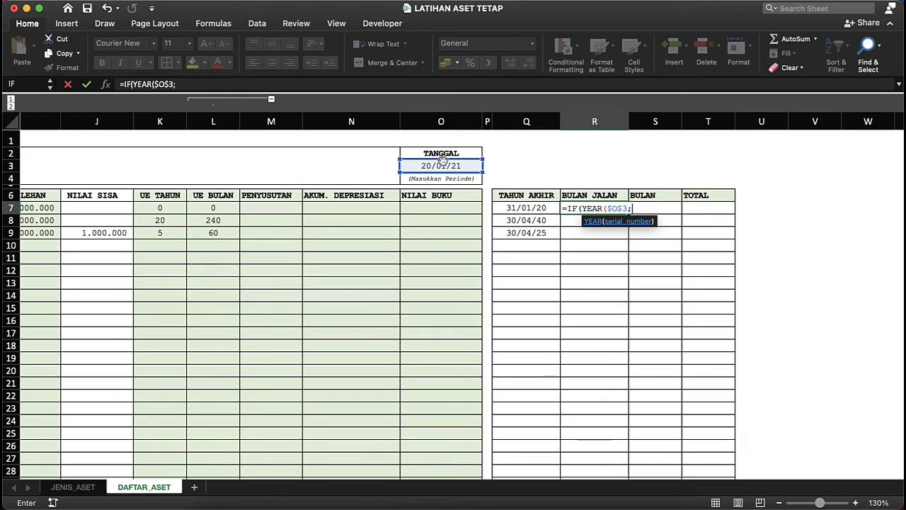
{"action": "key", "text": "BackSpace"}
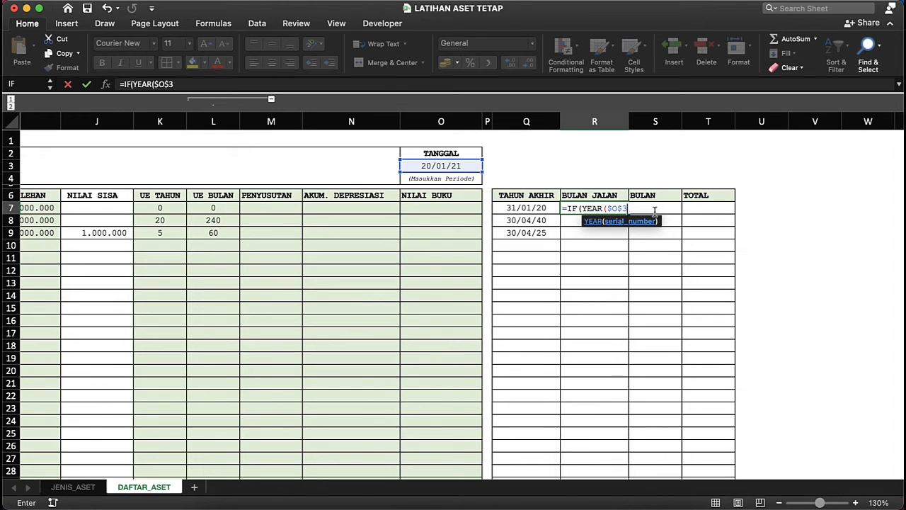
{"action": "type", "text": ")="}
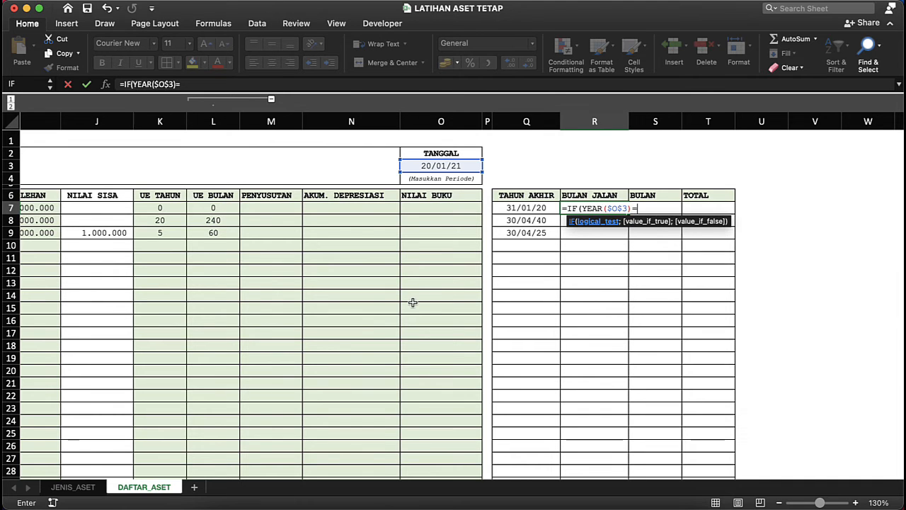
Complete the first IF test in R7 by comparing against the year of the TGL PENYUSUTAN date, YEAR(F7)
{"action": "scroll", "coordinate": [412, 302], "scroll_direction": "left", "scroll_amount": 4}
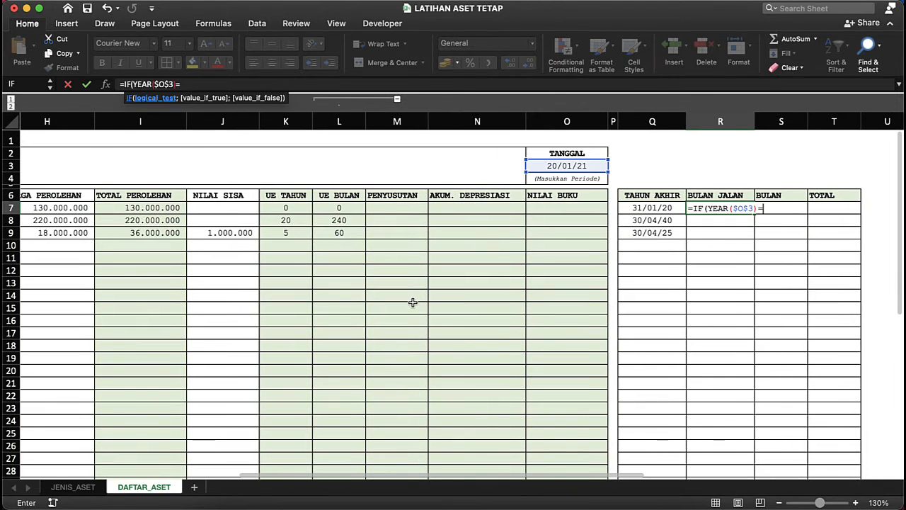
{"action": "type", "text": "=YEAR("}
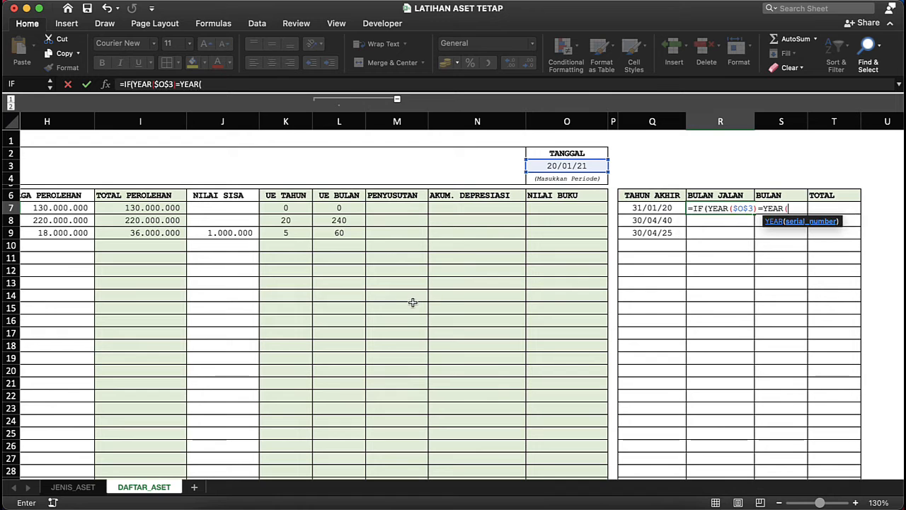
{"action": "scroll", "coordinate": [93, 284], "scroll_direction": "left", "scroll_amount": 3}
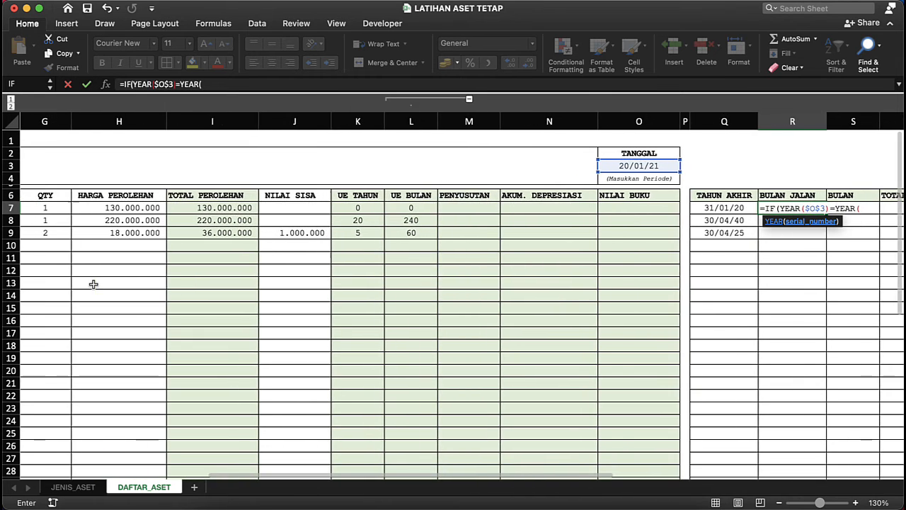
{"action": "scroll", "coordinate": [93, 284], "scroll_direction": "left", "scroll_amount": 2}
{"action": "left_click", "coordinate": [102, 207]}
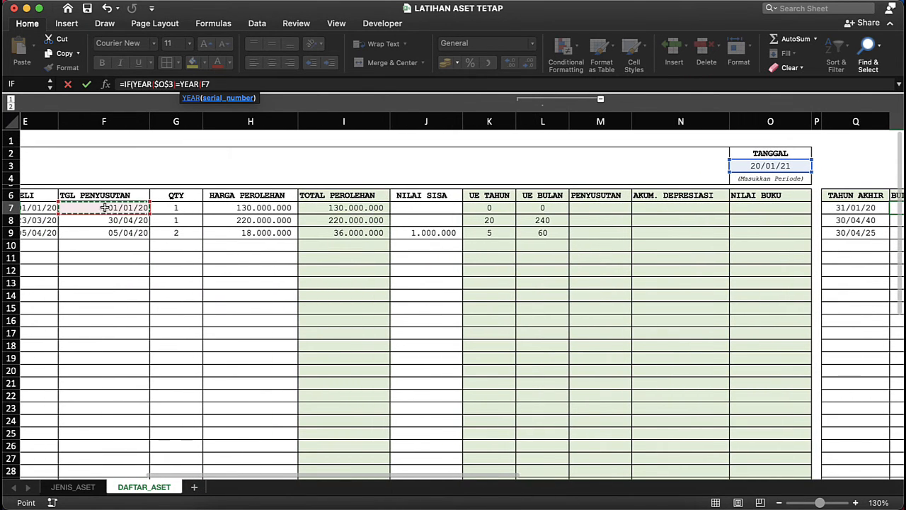
{"action": "scroll", "coordinate": [245, 273], "scroll_direction": "right", "scroll_amount": 5}
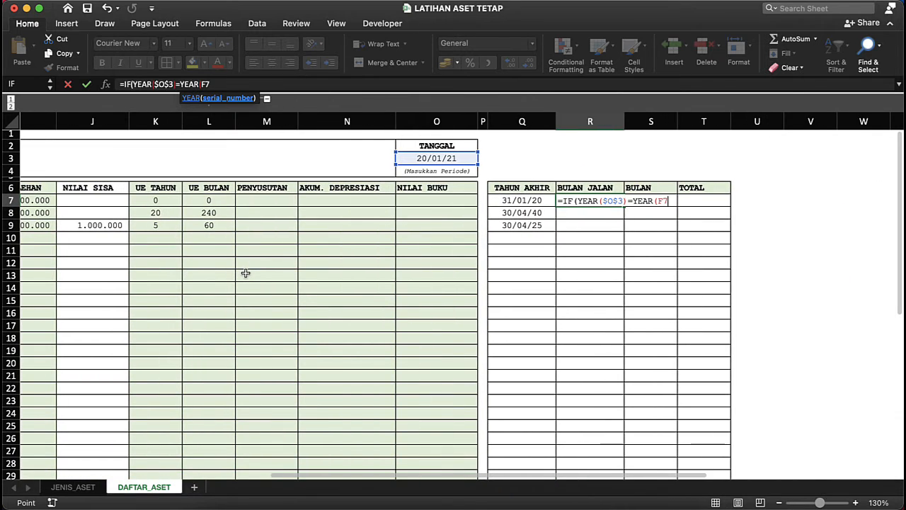
{"action": "type", "text": ")"}
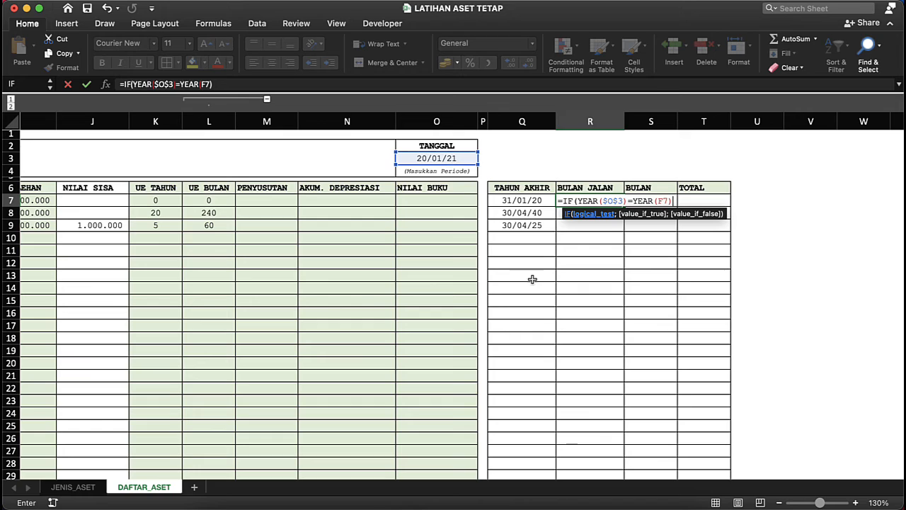
{"action": "type", "text": ";"}
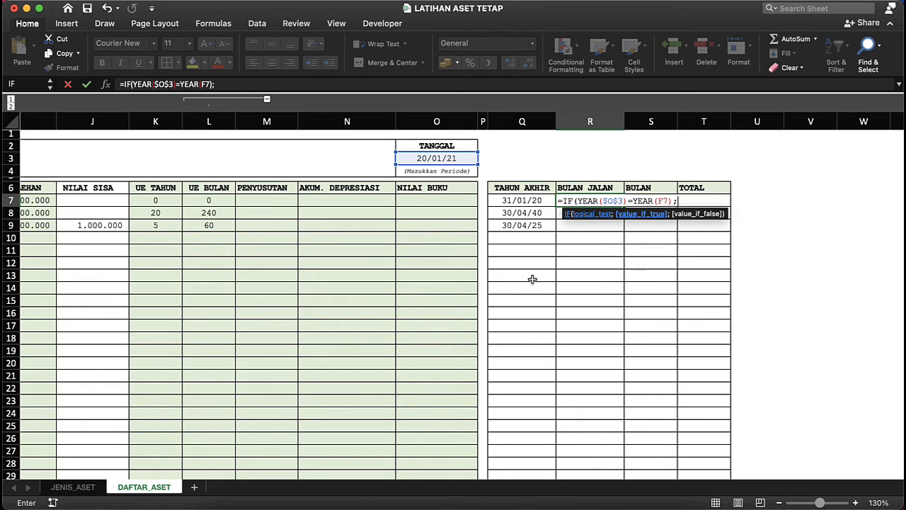
Begin the value-if-true argument in R7 as 1+MONTH($O$3)-, with the TANGGAL cell as an absolute reference
{"action": "type", "text": "1"}
{"action": "type", "text": "+MON"}
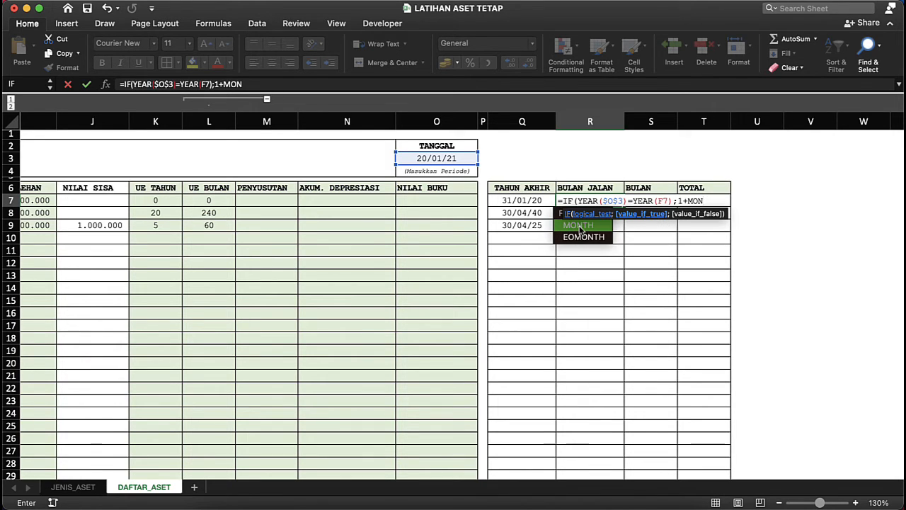
{"action": "double_click", "coordinate": [581, 227]}
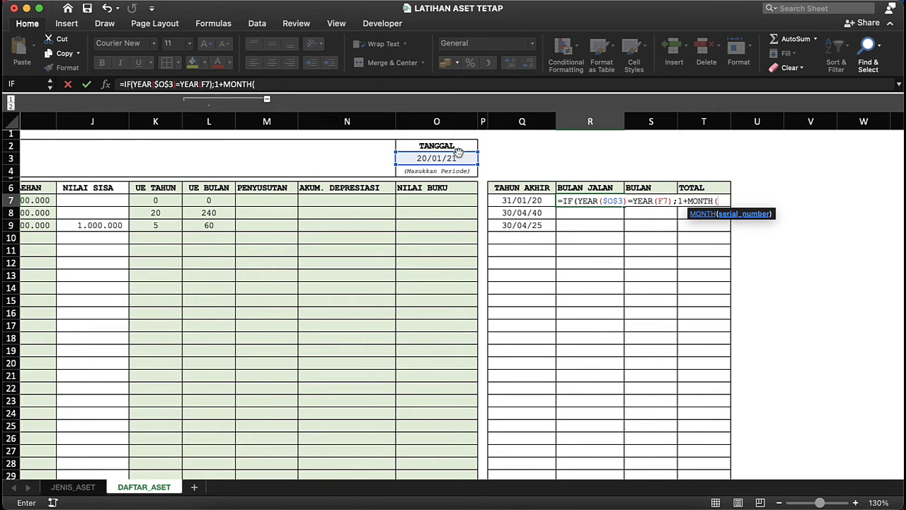
{"action": "left_click", "coordinate": [434, 159]}
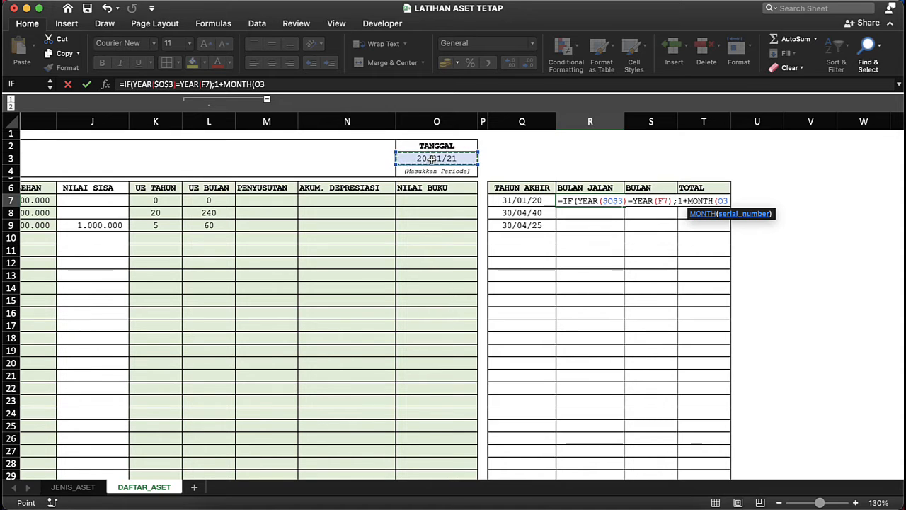
{"action": "key", "text": "F4"}
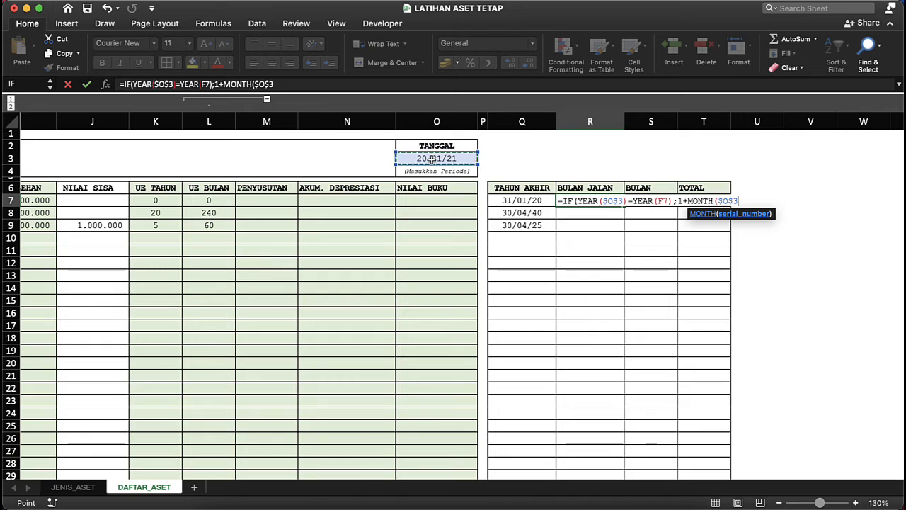
{"action": "type", "text": ")-"}
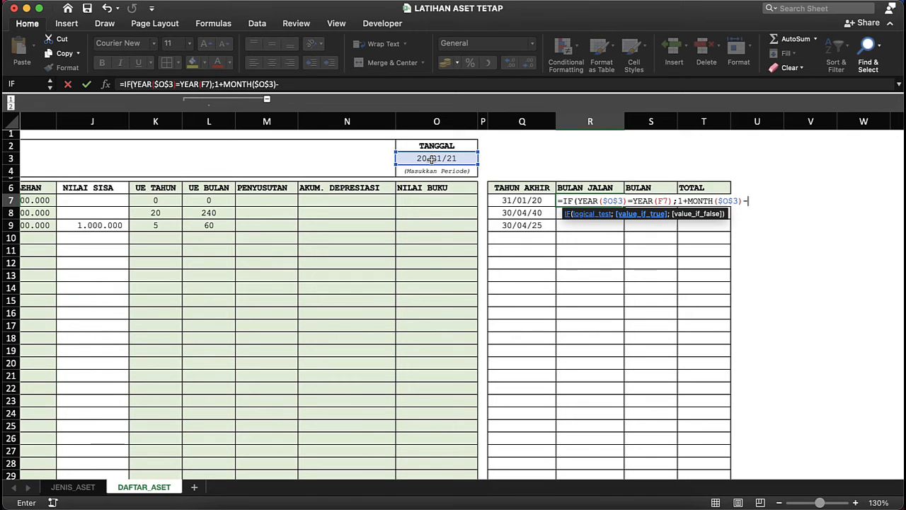
Subtract the month of the TGL PENYUSUTAN date, MONTH(F7), in the value-if-true argument and highlight that argument for checking
{"action": "type", "text": "M"}
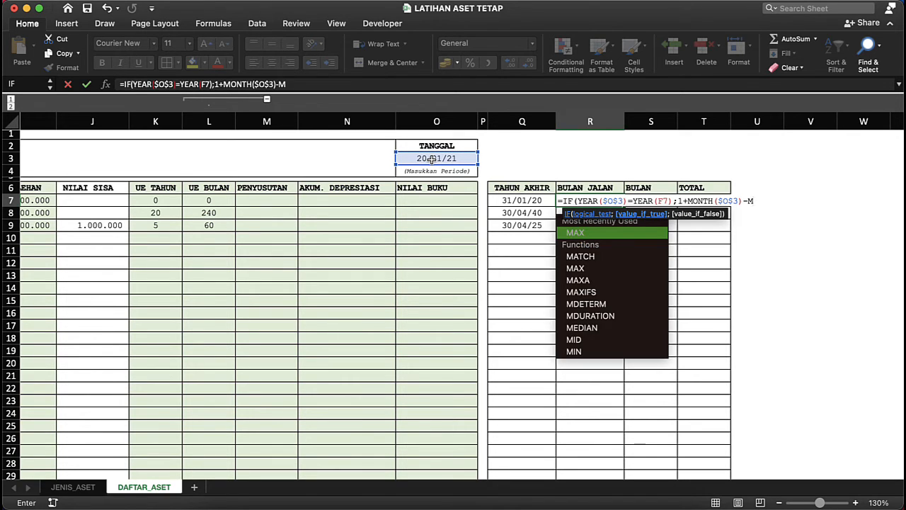
{"action": "type", "text": "O"}
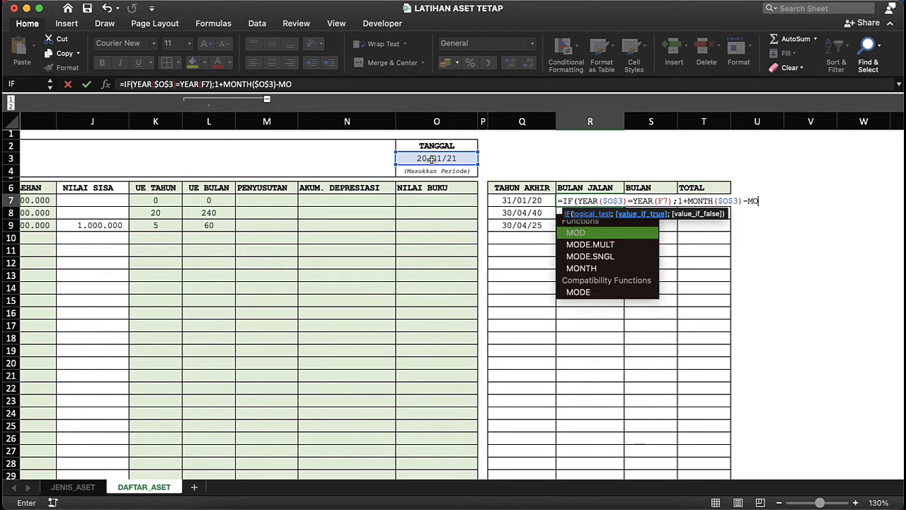
{"action": "double_click", "coordinate": [592, 268]}
{"action": "scroll", "coordinate": [61, 262], "scroll_direction": "left", "scroll_amount": 5}
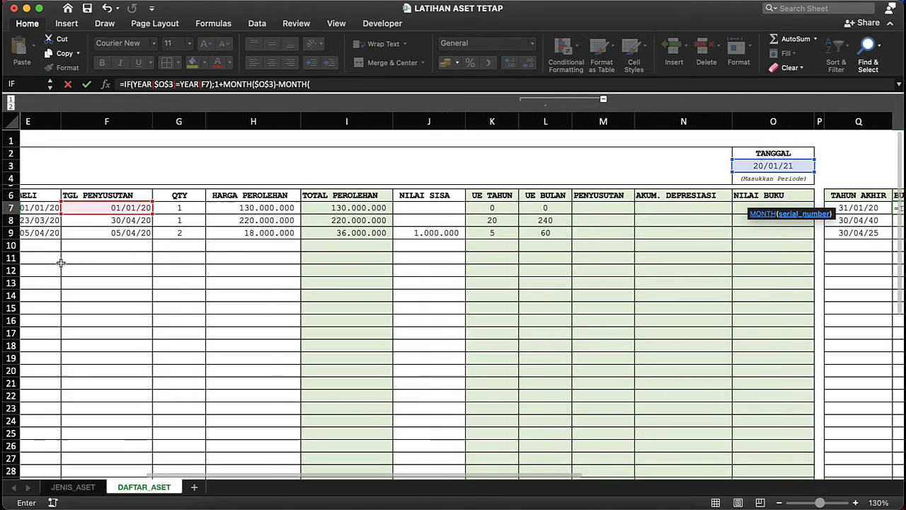
{"action": "scroll", "coordinate": [61, 263], "scroll_direction": "left", "scroll_amount": 1}
{"action": "left_click", "coordinate": [120, 209]}
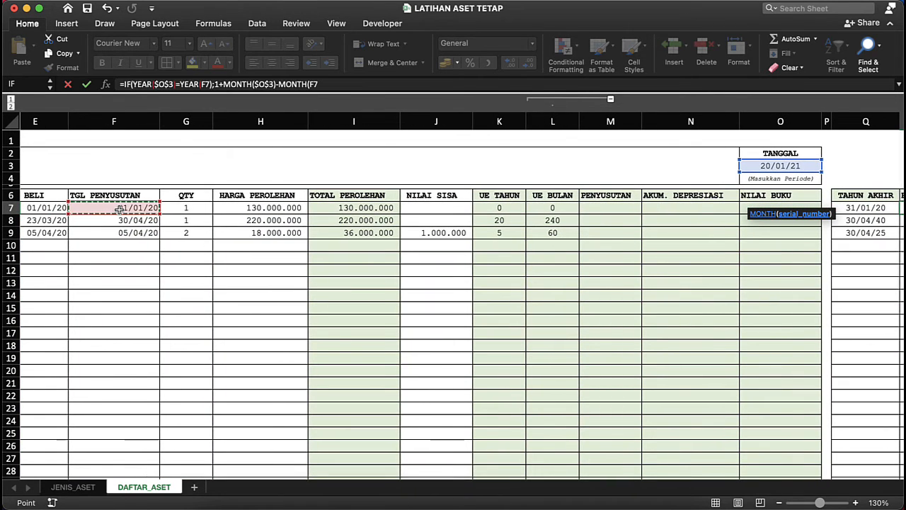
{"action": "scroll", "coordinate": [220, 296], "scroll_direction": "right", "scroll_amount": 5}
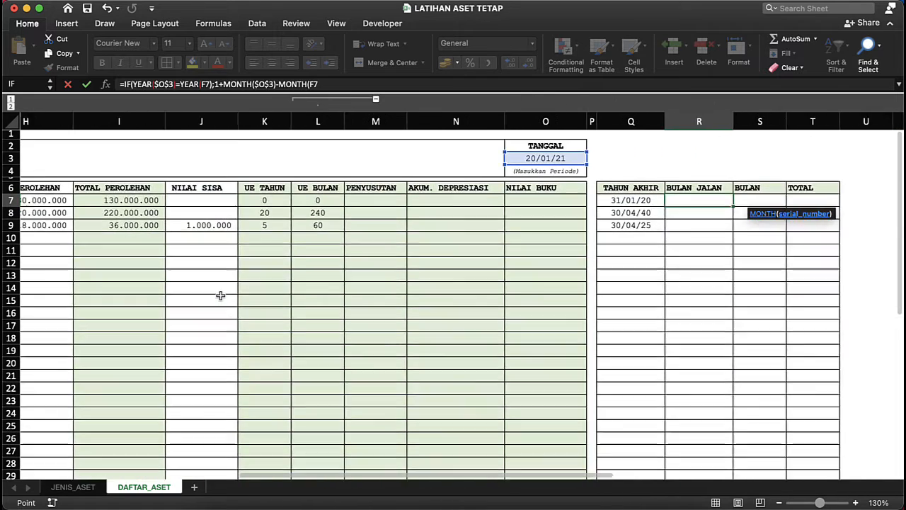
{"action": "scroll", "coordinate": [220, 295], "scroll_direction": "right", "scroll_amount": 1}
{"action": "scroll", "coordinate": [220, 295], "scroll_direction": "right", "scroll_amount": 3}
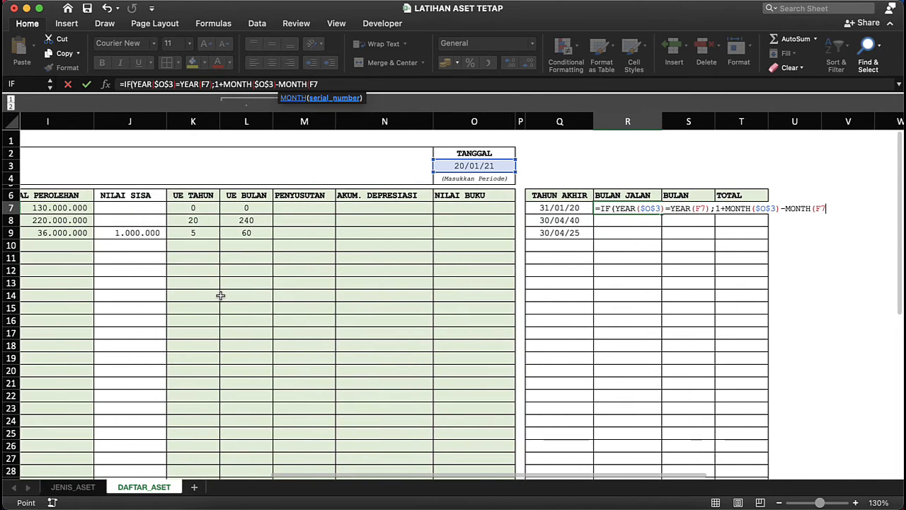
{"action": "scroll", "coordinate": [220, 296], "scroll_direction": "right", "scroll_amount": 1}
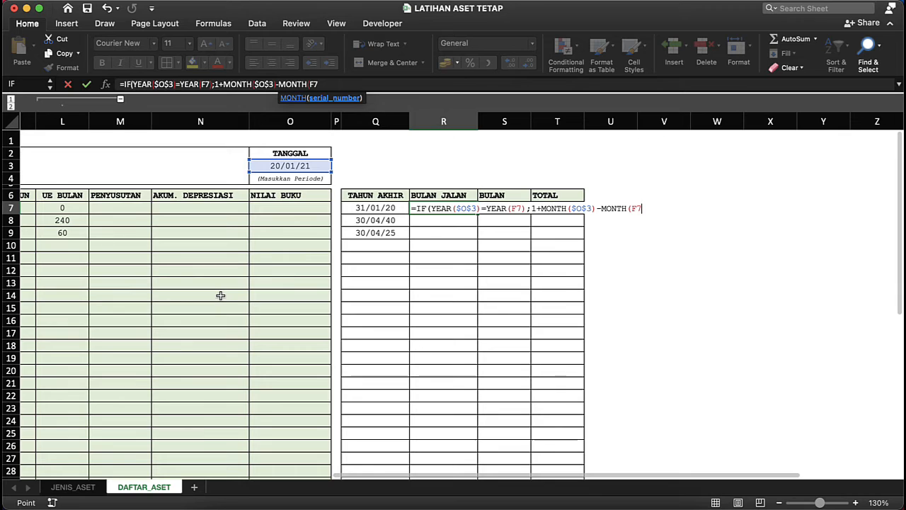
{"action": "type", "text": ")"}
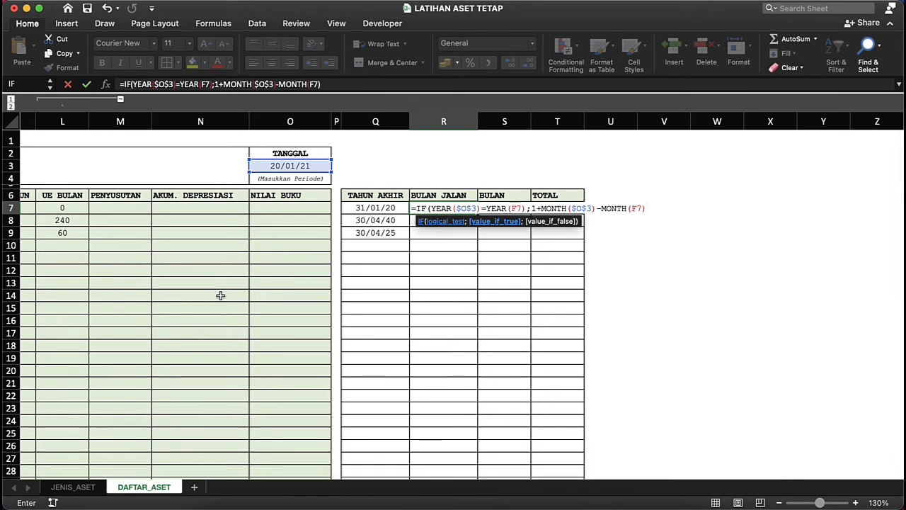
{"action": "left_click", "coordinate": [491, 222]}
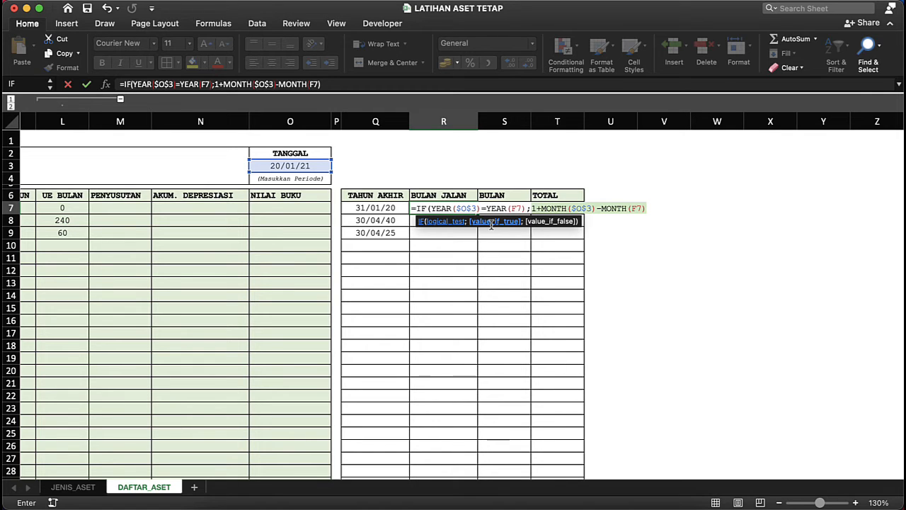
Start a nested IF as the value-if-false argument at the end of the R7 formula
{"action": "left_click", "coordinate": [649, 208]}
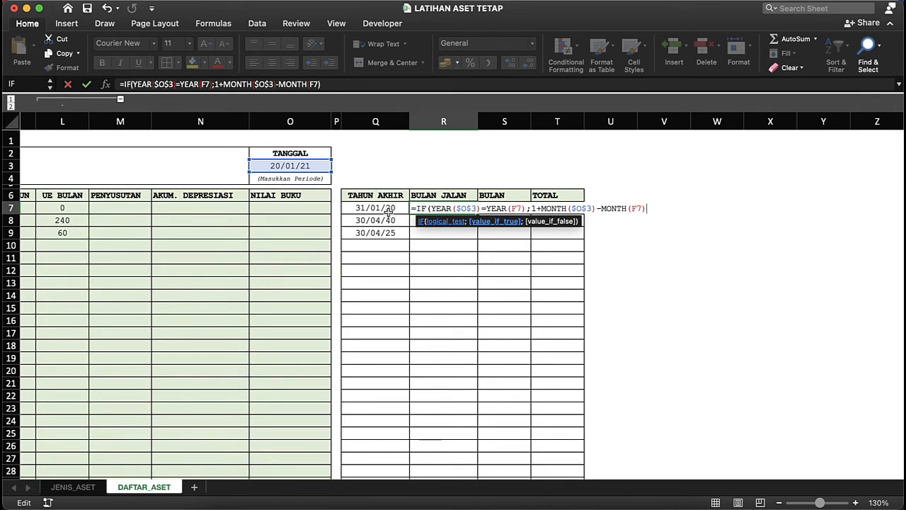
{"action": "type", "text": ";IF"}
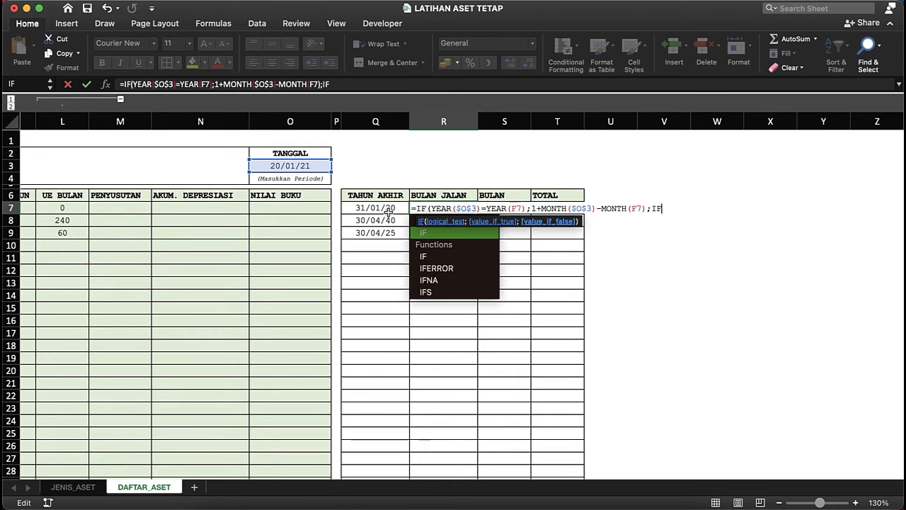
{"action": "type", "text": "("}
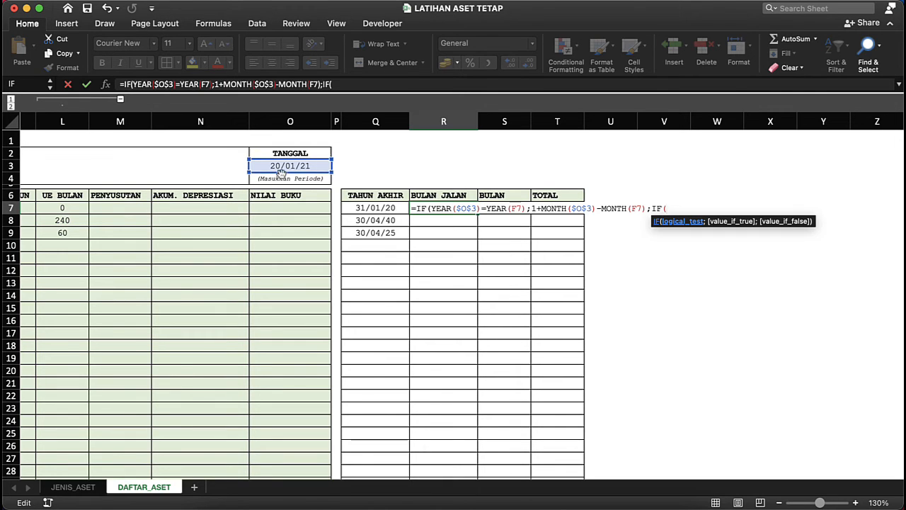
{"action": "left_click", "coordinate": [297, 164]}
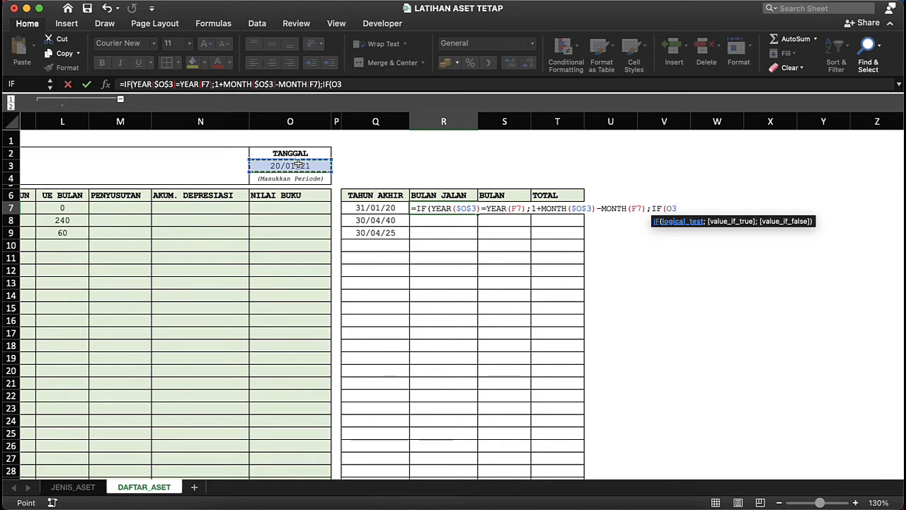
{"action": "type", "text": "="}
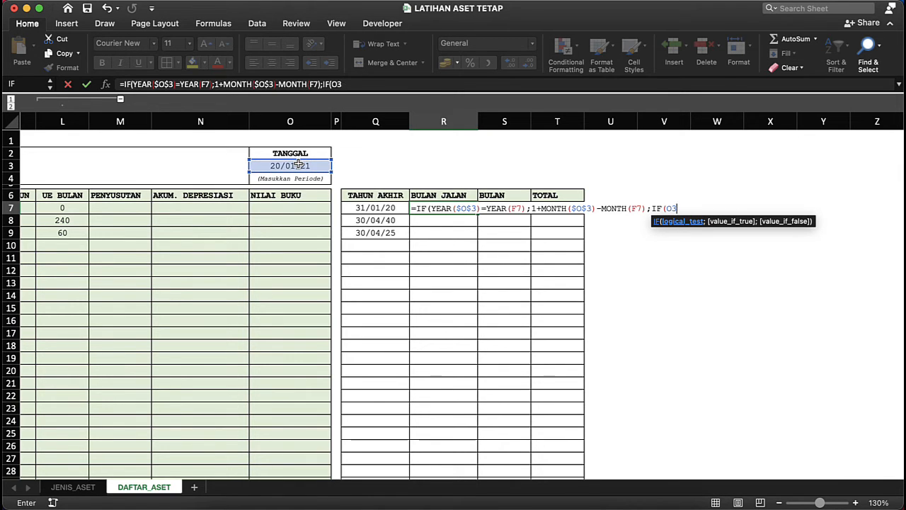
{"action": "key", "text": "BackSpace"}
{"action": "key", "text": "BackSpace"}
Set the nested IF test to compare the years of TANGGAL and TAHUN AKHIR, YEAR($O$3)=YEAR(Q7)
{"action": "type", "text": "YEAR("}
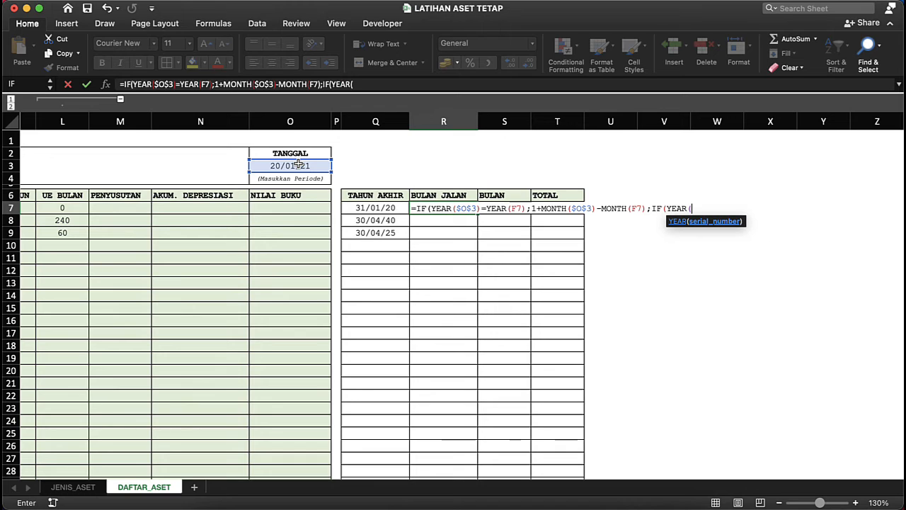
{"action": "left_click", "coordinate": [283, 166]}
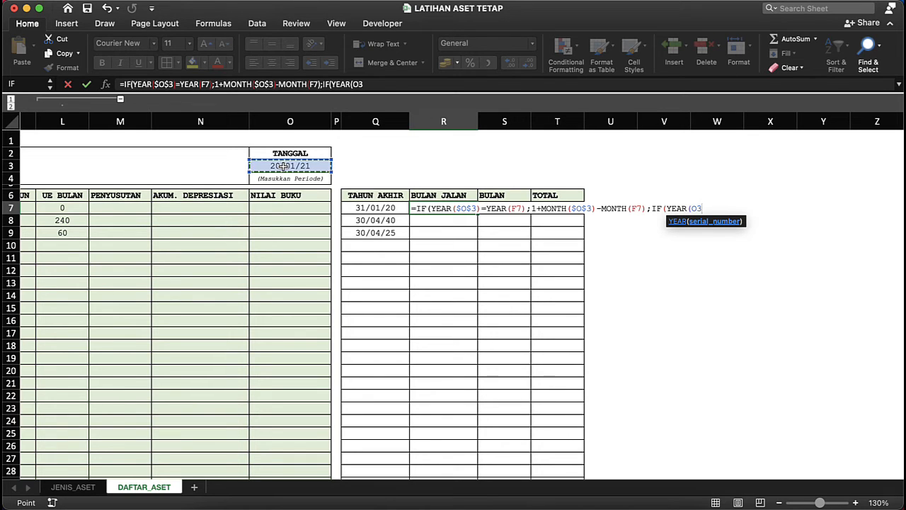
{"action": "key", "text": "F4"}
{"action": "type", "text": ")"}
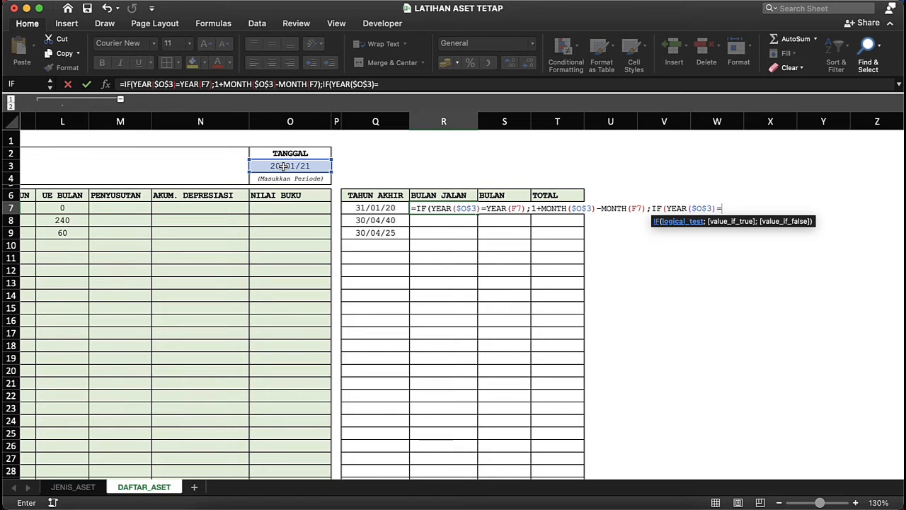
{"action": "type", "text": "=YEAR("}
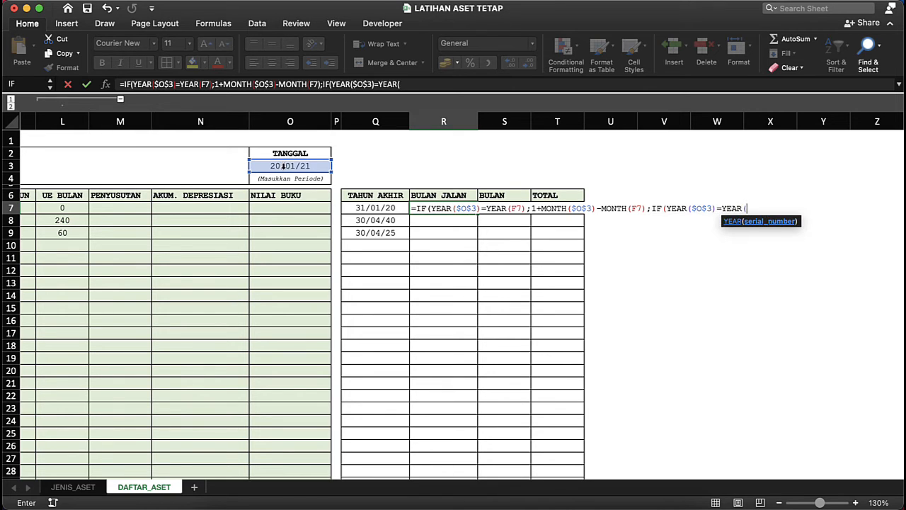
{"action": "left_click", "coordinate": [356, 208]}
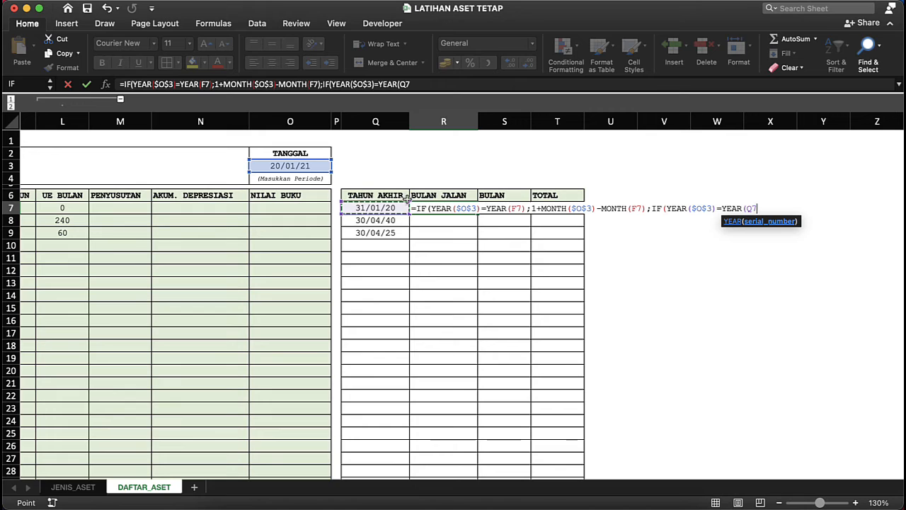
{"action": "type", "text": ")"}
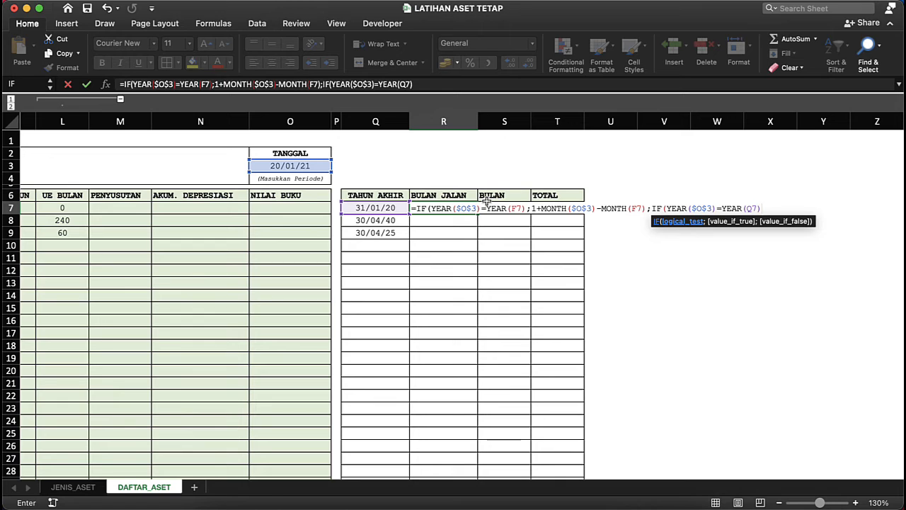
{"action": "type", "text": ";"}
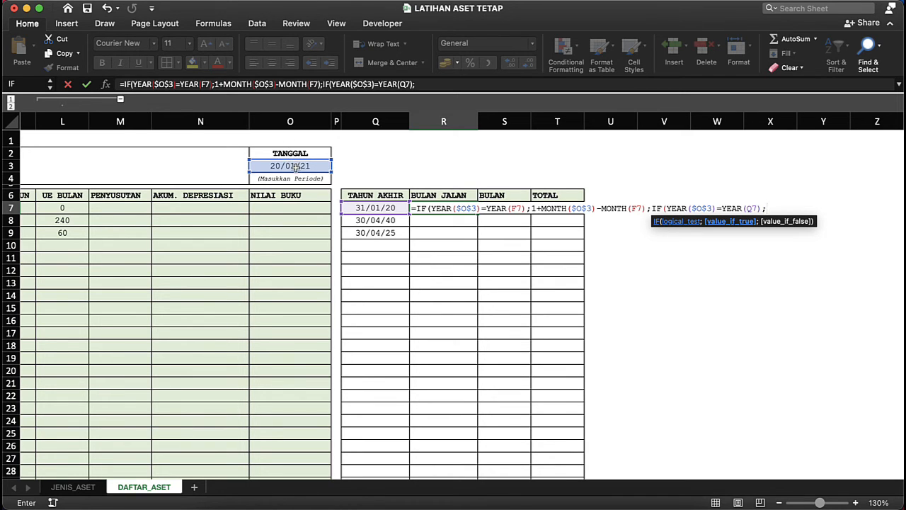
Enter 1+MONTH($O$3) as the start of the nested IF's value-if-true argument in R7, with the TANGGAL cell absolute
{"action": "type", "text": "MONTH("}
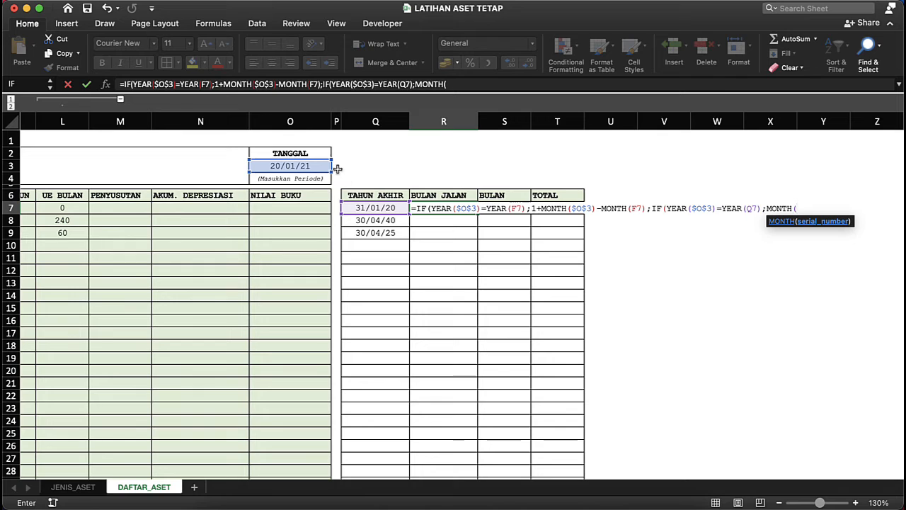
{"action": "left_click", "coordinate": [293, 165]}
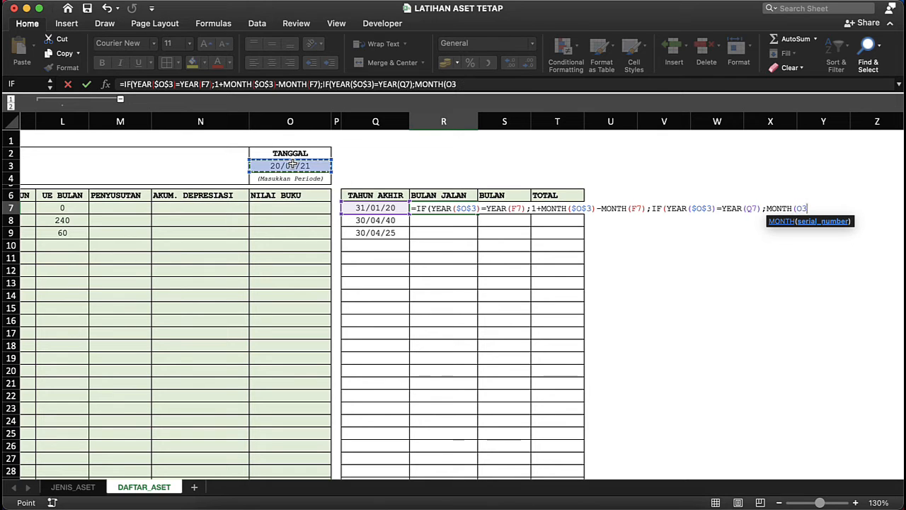
{"action": "key", "text": "F4"}
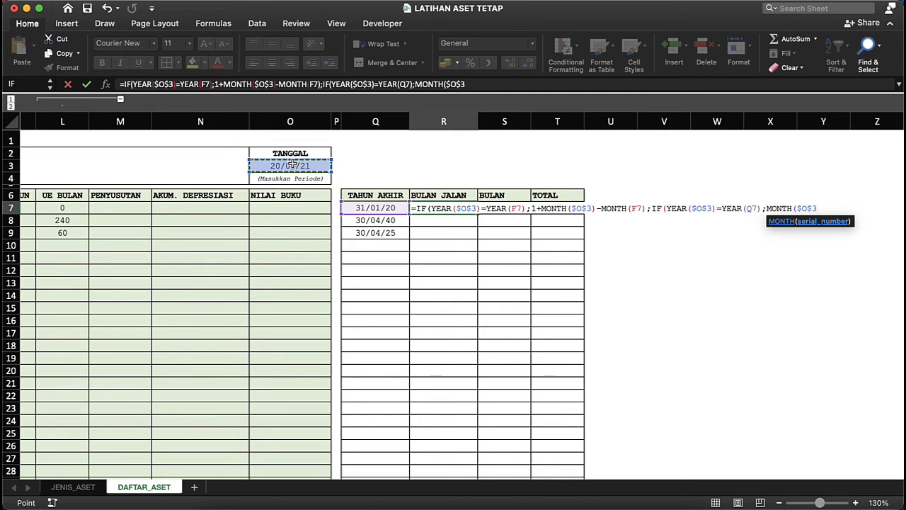
{"action": "type", "text": ")"}
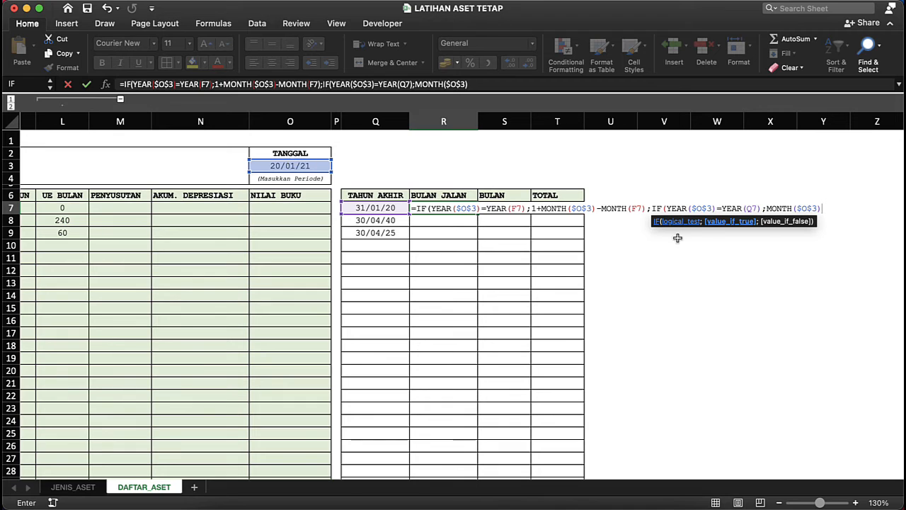
{"action": "left_click", "coordinate": [768, 208]}
{"action": "type", "text": "1"}
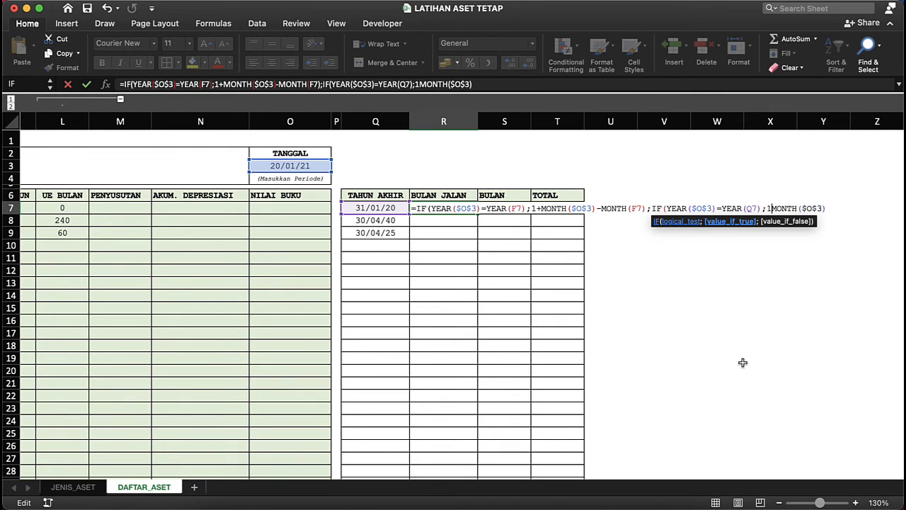
{"action": "type", "text": "+"}
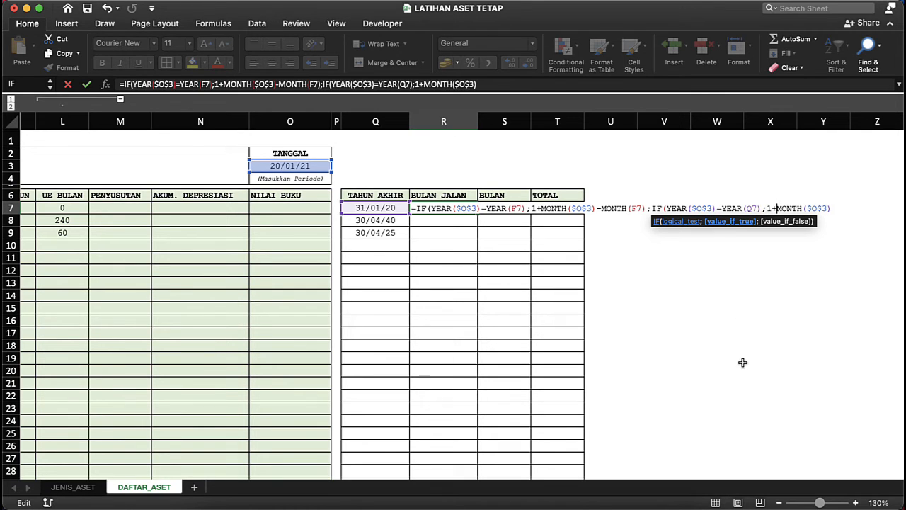
Subtract the month of the TAHUN AKHIR date, MONTH(Q7), in the nested IF's value-if-true argument
{"action": "left_click", "coordinate": [834, 209]}
{"action": "type", "text": "+MONTH("}
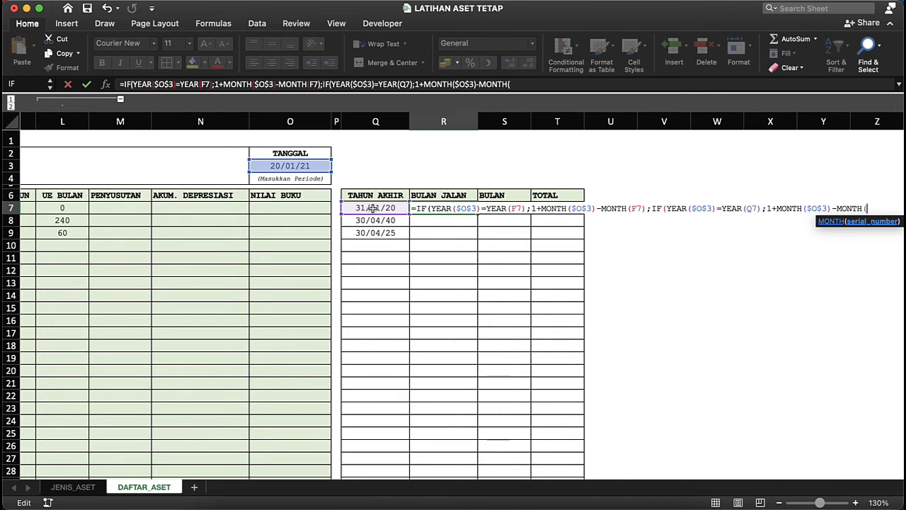
{"action": "left_click", "coordinate": [373, 208]}
{"action": "type", "text": ")"}
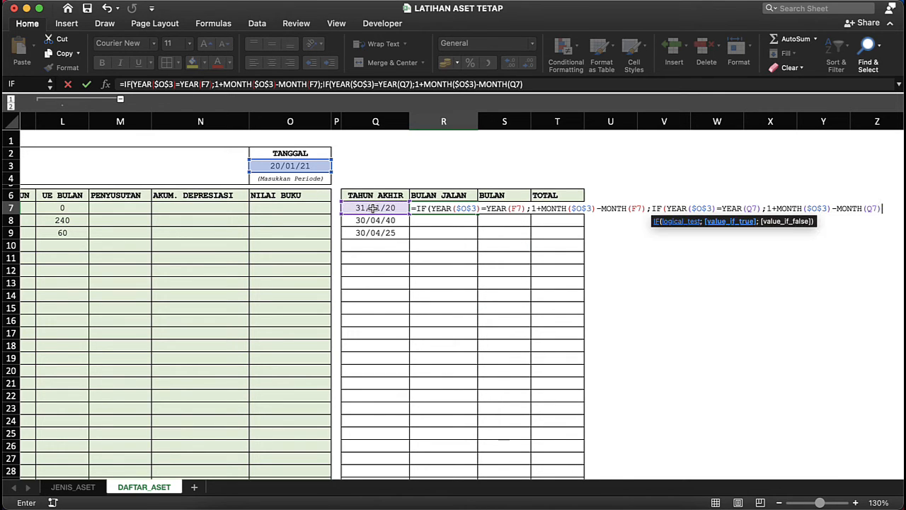
Set the nested IF's value-if-false argument to 0, close both IF functions and commit the R7 formula
{"action": "type", "text": ";"}
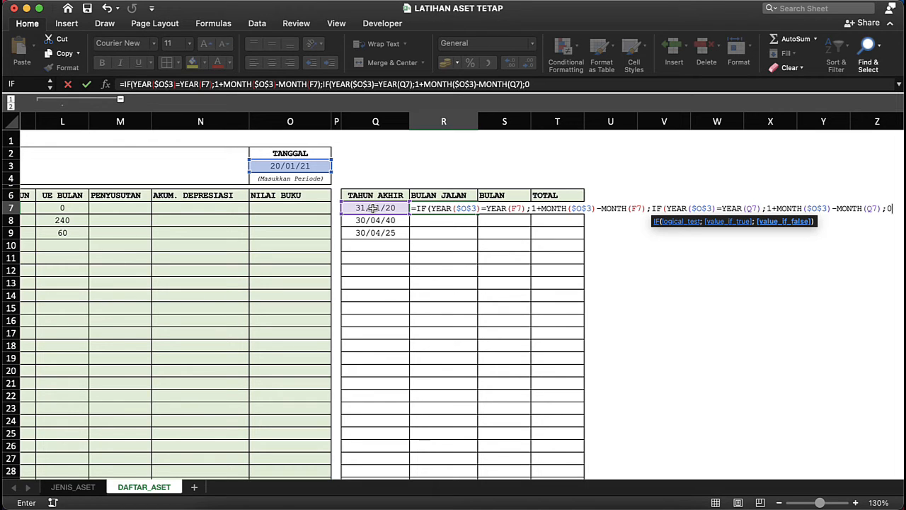
{"action": "type", "text": "0))"}
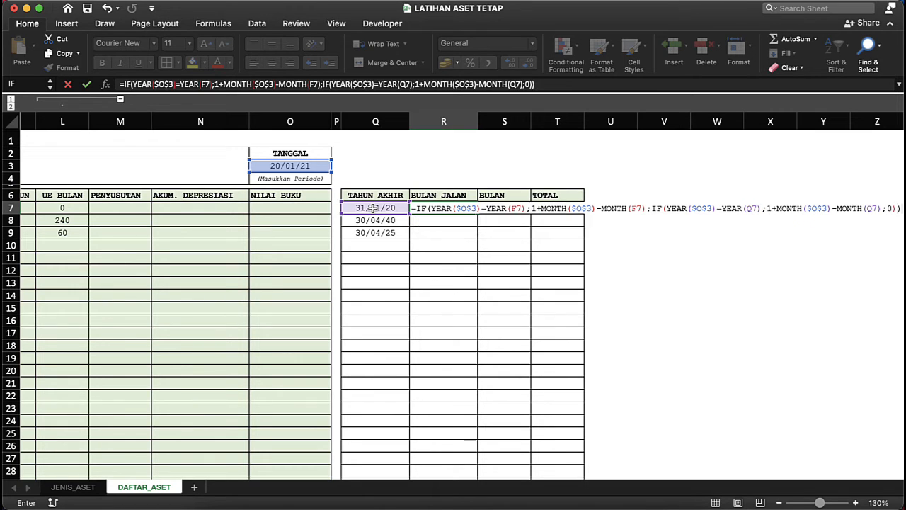
{"action": "key", "text": "Return"}
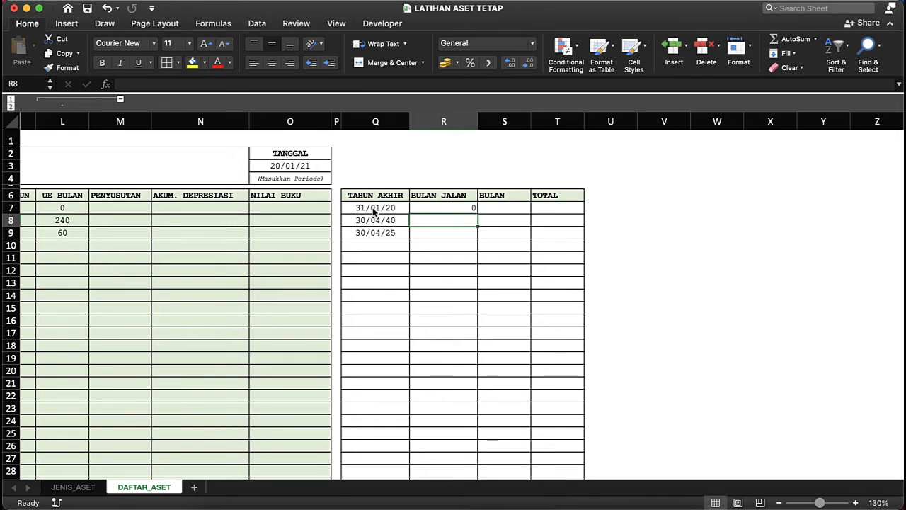
Fill the BULAN JALAN formula from R7 down to R17 and inspect the copies in the empty asset rows
{"action": "left_click", "coordinate": [458, 208]}
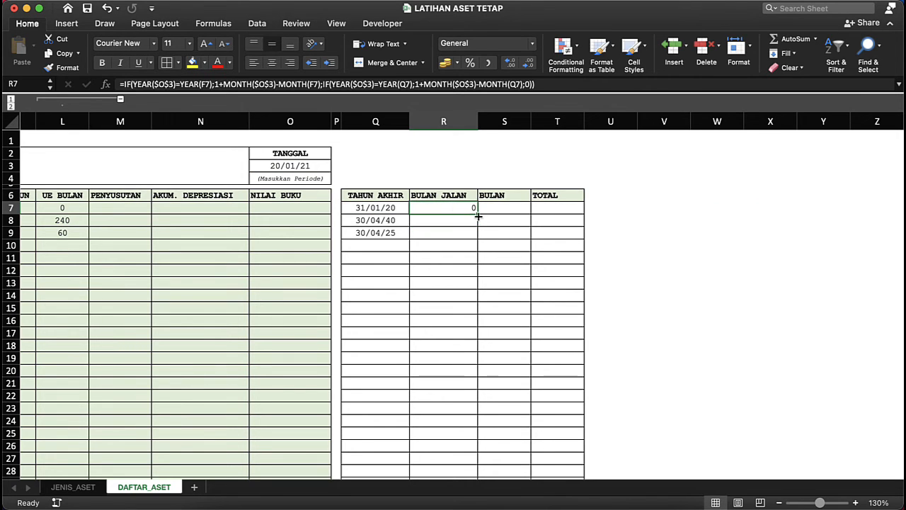
{"action": "left_click_drag", "start_coordinate": [479, 217], "coordinate": [470, 339]}
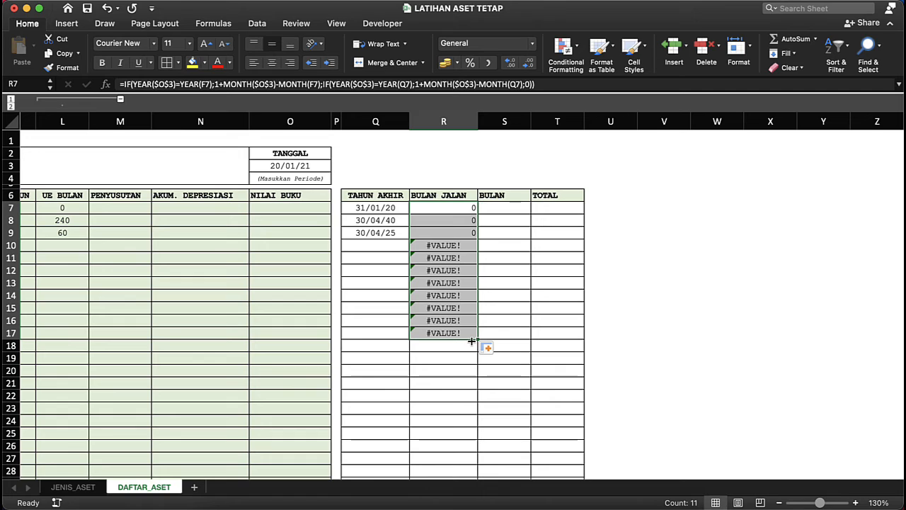
{"action": "left_click", "coordinate": [457, 260]}
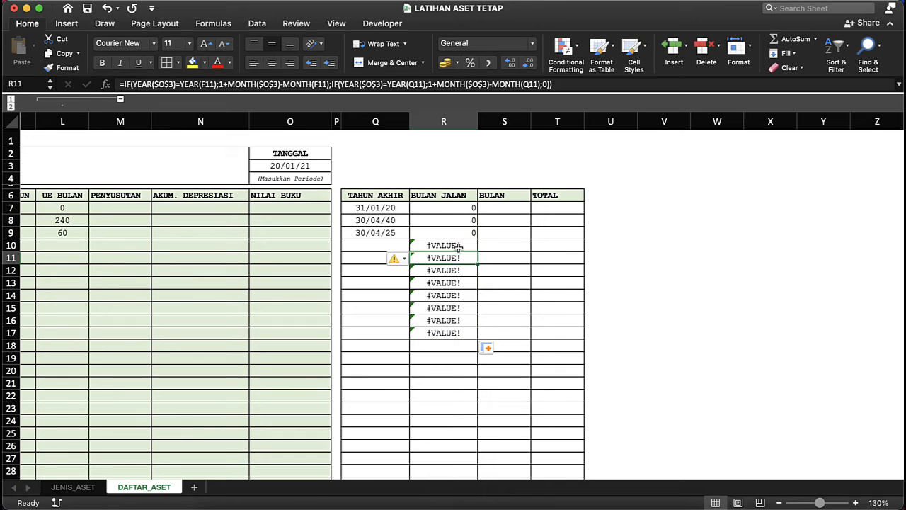
{"action": "left_click", "coordinate": [458, 246]}
{"action": "left_click", "coordinate": [453, 280]}
{"action": "left_click", "coordinate": [454, 322]}
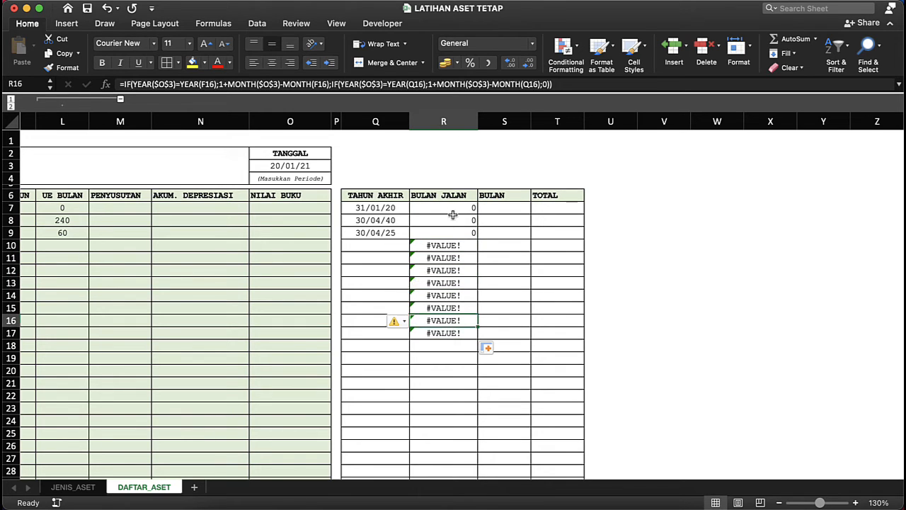
Wrap the whole R7 formula in IFERROR with an empty string "" as the value if error
{"action": "left_click", "coordinate": [453, 208]}
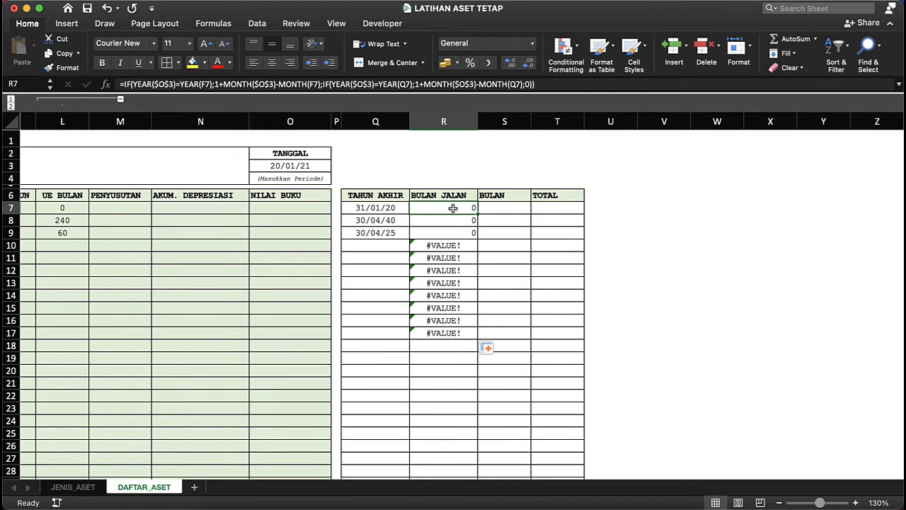
{"action": "double_click", "coordinate": [453, 208]}
{"action": "key", "text": "Escape"}
{"action": "double_click", "coordinate": [459, 209]}
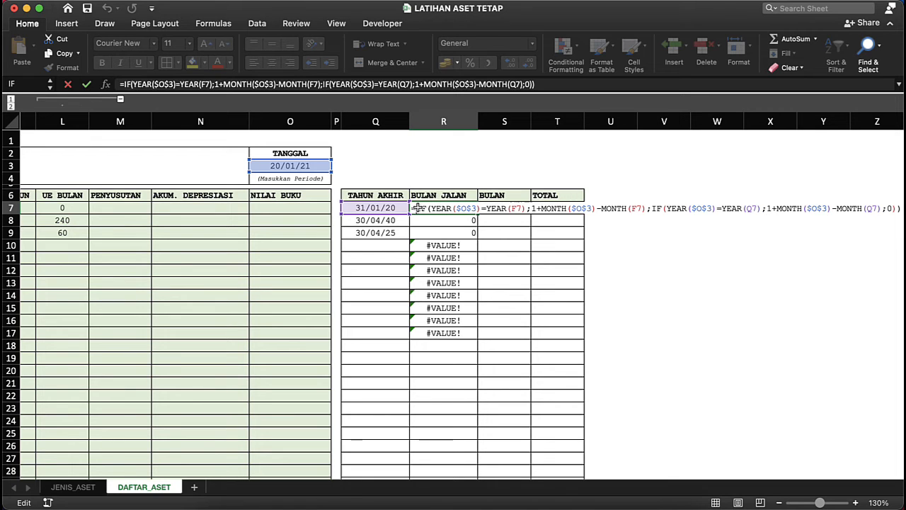
{"action": "type", "text": "IF"}
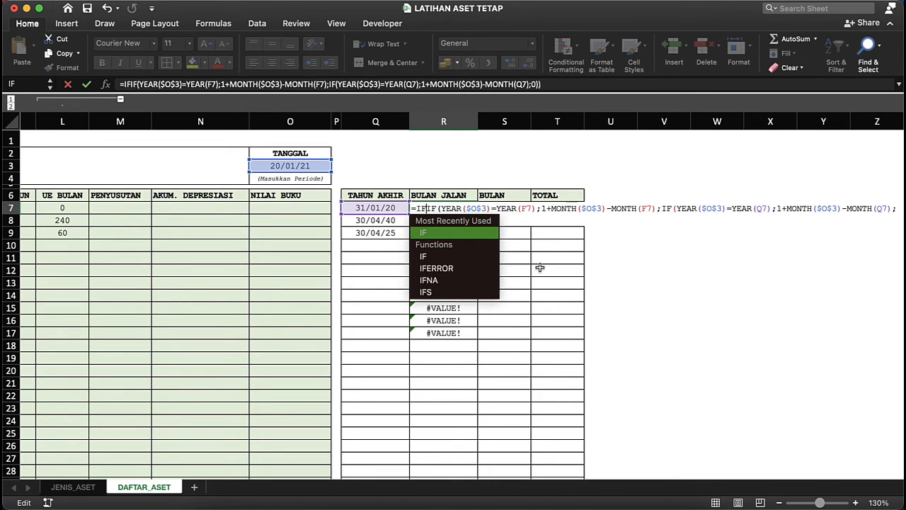
{"action": "double_click", "coordinate": [453, 269]}
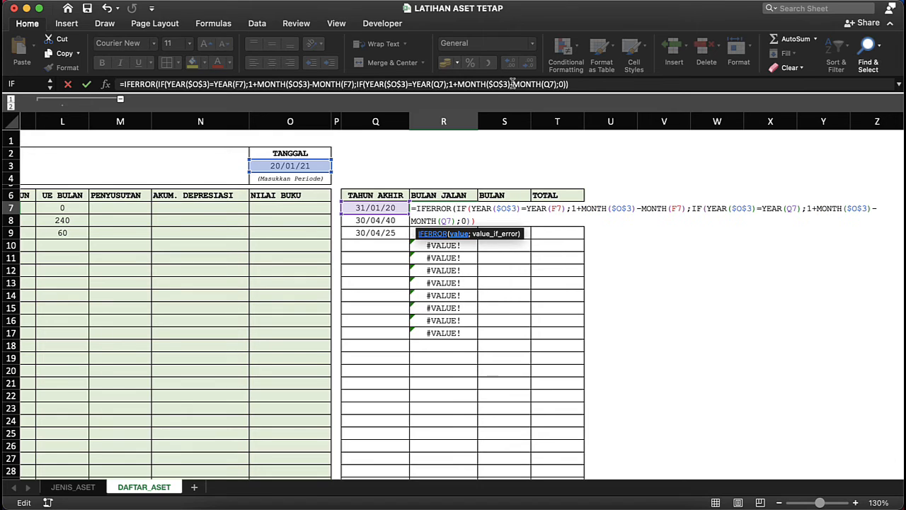
{"action": "left_click", "coordinate": [586, 83]}
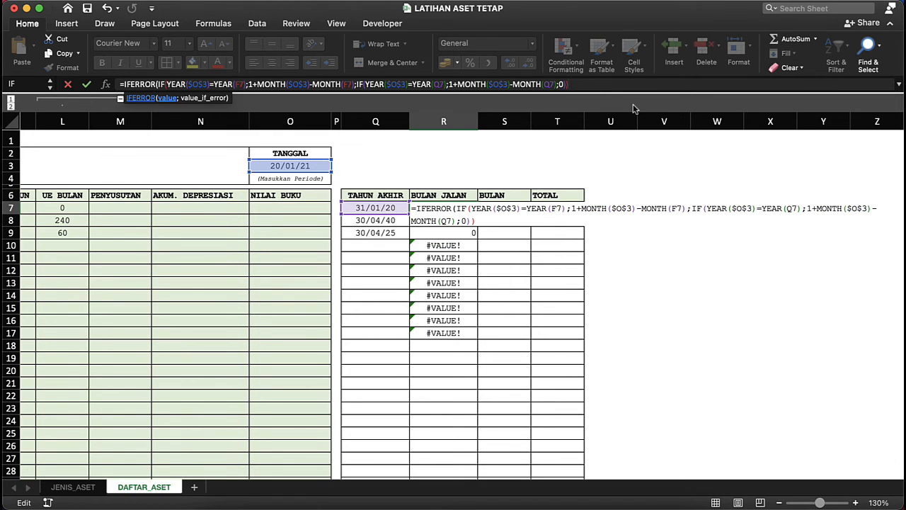
{"action": "type", "text": ";"}
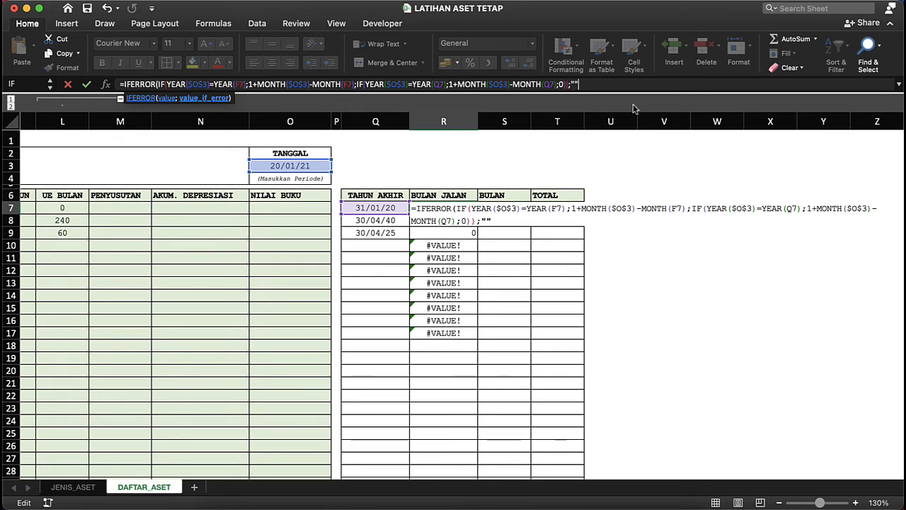
{"action": "type", "text": "\"\")"}
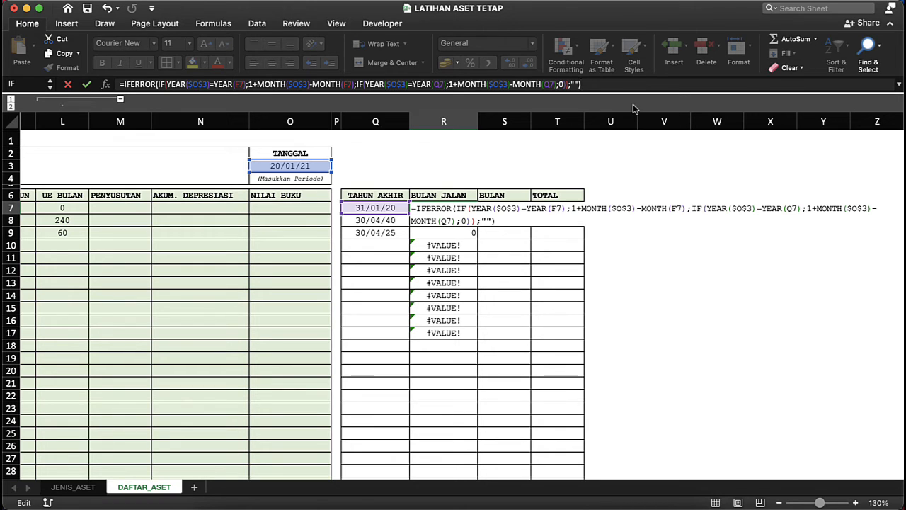
{"action": "key", "text": "Return"}
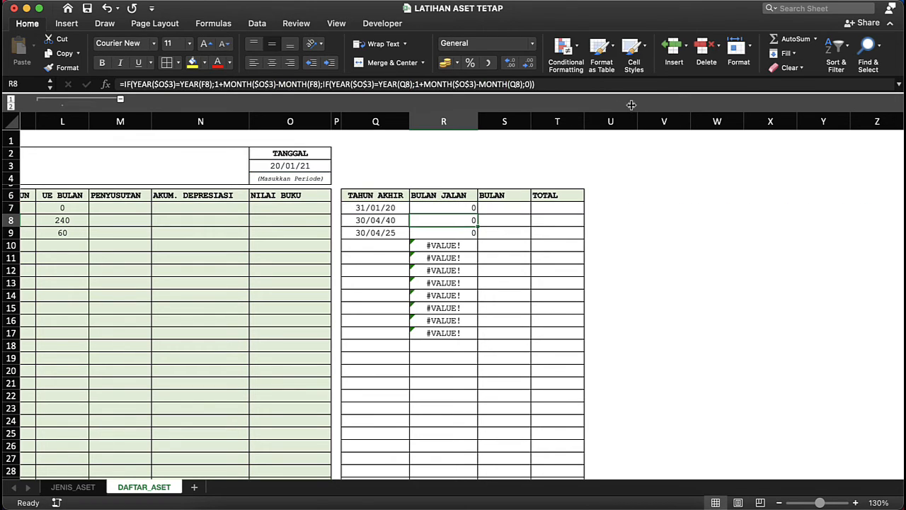
Fill the IFERROR version of the BULAN JALAN formula from R7 down to R17 and check the copied cells
{"action": "left_click", "coordinate": [465, 213]}
{"action": "left_click_drag", "start_coordinate": [467, 213], "coordinate": [471, 212]}
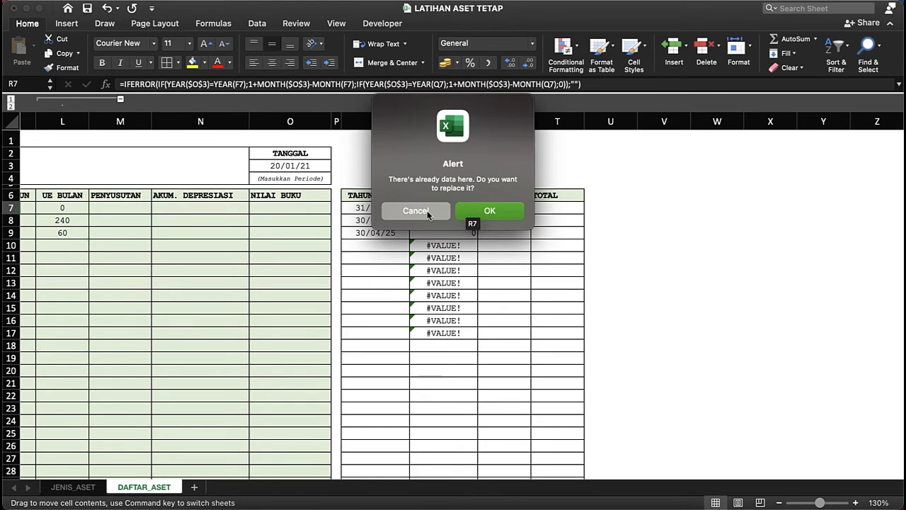
{"action": "left_click", "coordinate": [428, 212]}
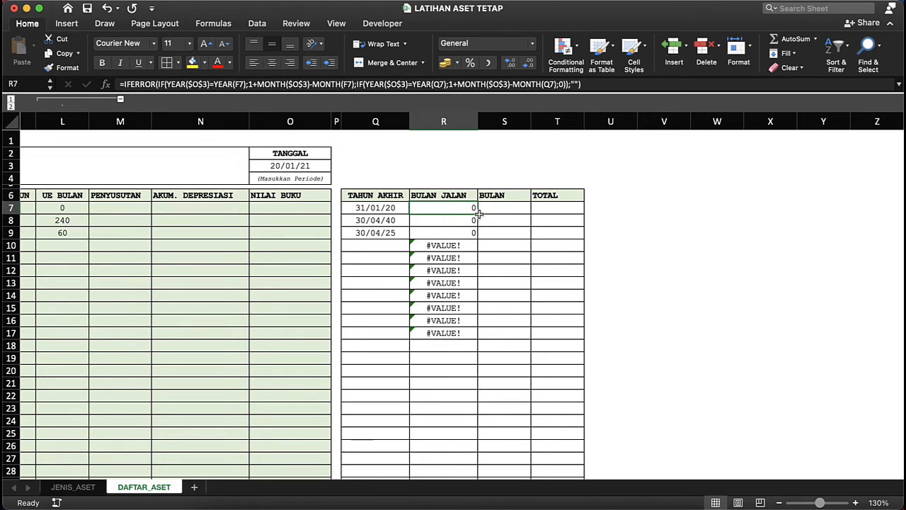
{"action": "left_click_drag", "start_coordinate": [476, 214], "coordinate": [476, 339]}
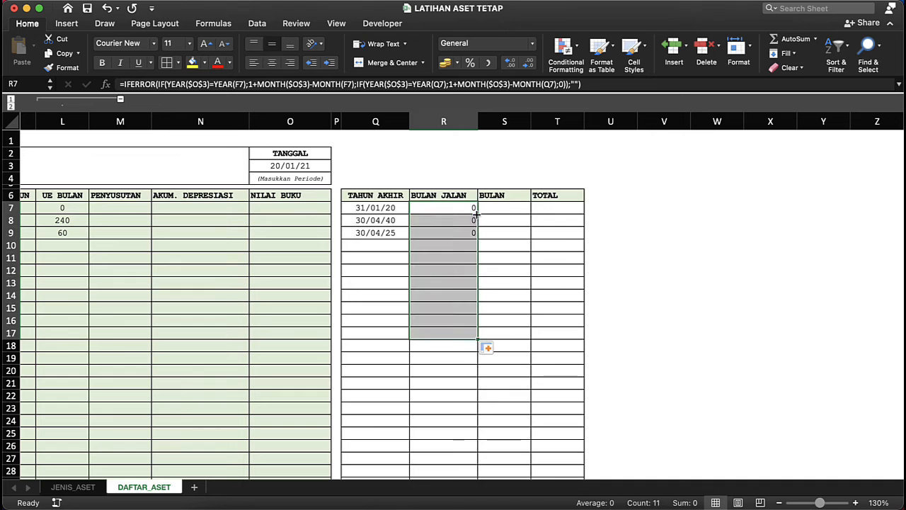
{"action": "left_click", "coordinate": [463, 247]}
{"action": "left_click", "coordinate": [459, 270]}
{"action": "left_click", "coordinate": [457, 296]}
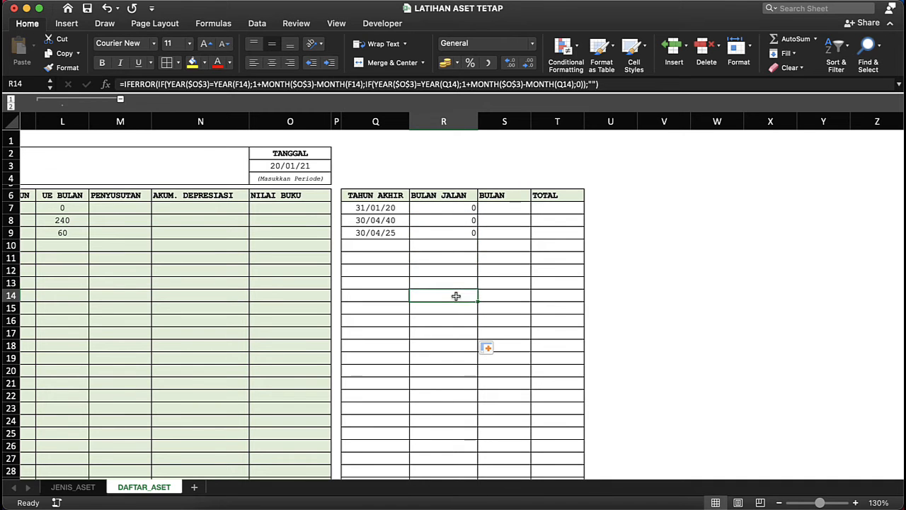
{"action": "left_click", "coordinate": [450, 245]}
Examine the UE TAHUN, UE BULAN, TAHUN AKHIR and BULAN JALAN cells of the asset in row 8
{"action": "scroll", "coordinate": [364, 255], "scroll_direction": "left", "scroll_amount": 5}
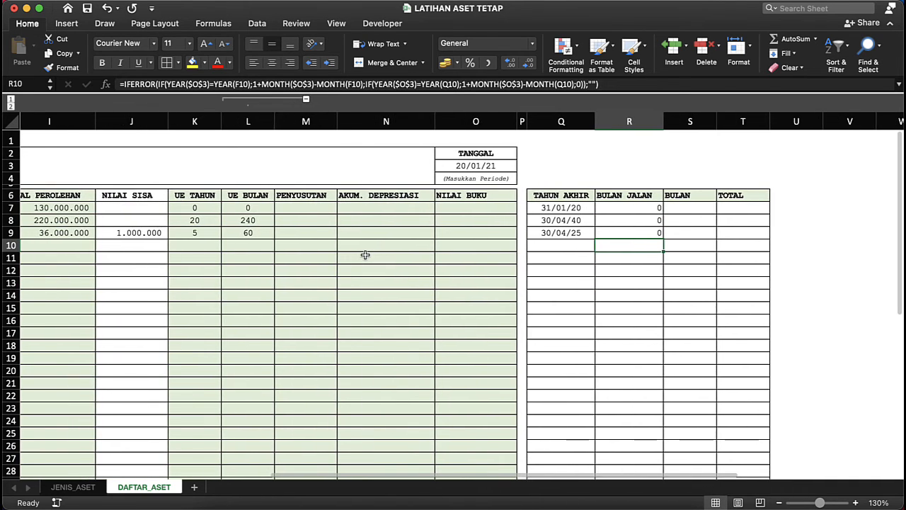
{"action": "left_click", "coordinate": [206, 223]}
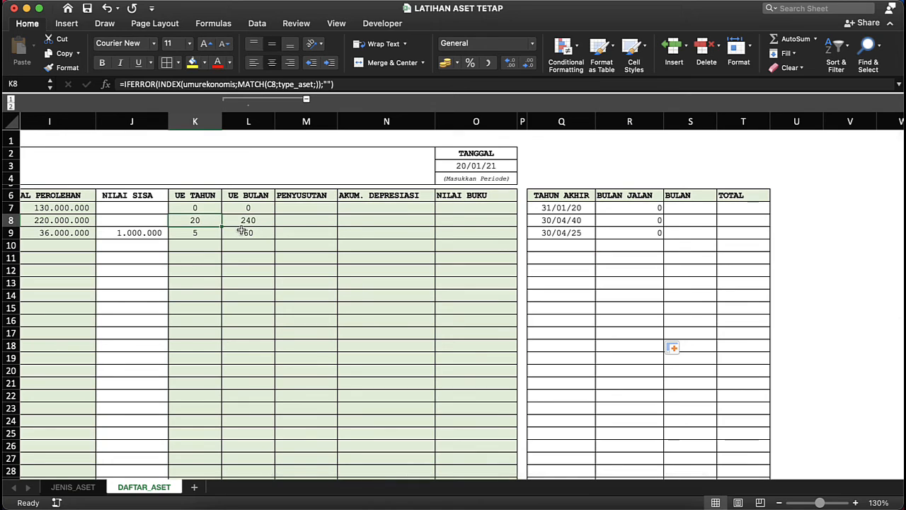
{"action": "left_click", "coordinate": [244, 225]}
{"action": "left_click", "coordinate": [178, 223]}
{"action": "left_click", "coordinate": [589, 214]}
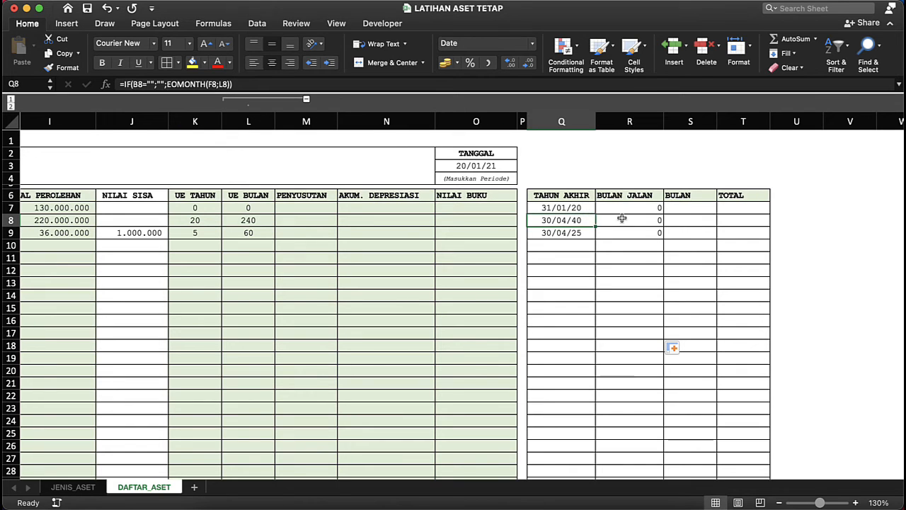
{"action": "left_click", "coordinate": [623, 218]}
{"action": "left_click", "coordinate": [517, 221]}
{"action": "left_click", "coordinate": [571, 217]}
{"action": "left_click", "coordinate": [621, 223]}
{"action": "left_click", "coordinate": [564, 226]}
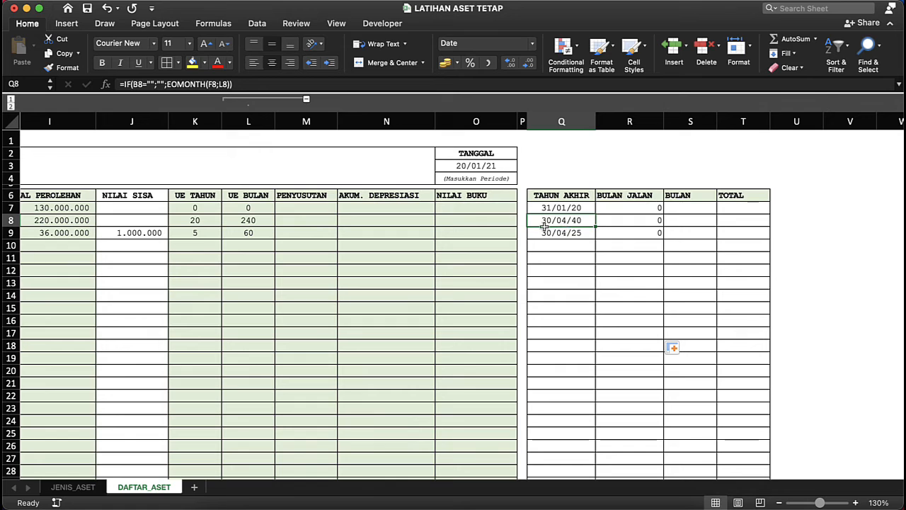
Set the TANGGAL date in O3 to 20/01/2020 and check the BULAN JALAN cells in the filled and empty asset rows
{"action": "double_click", "coordinate": [505, 166]}
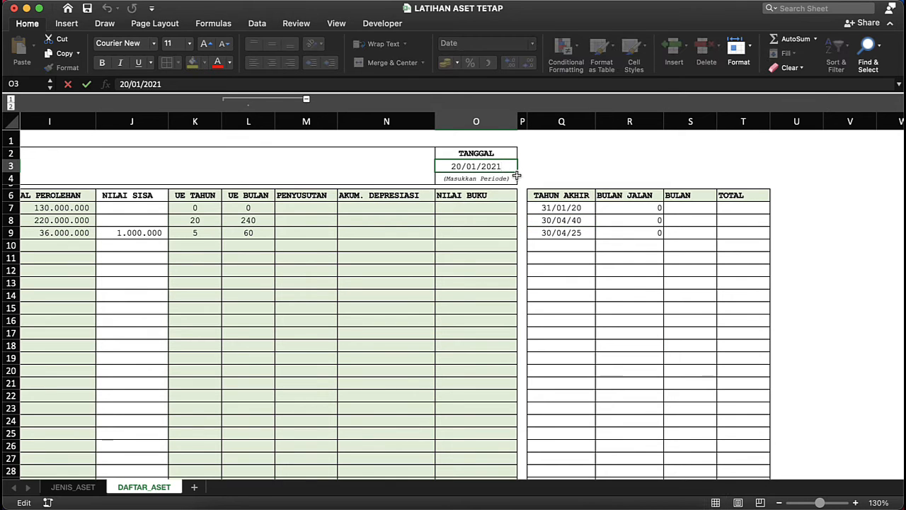
{"action": "scroll", "coordinate": [329, 252], "scroll_direction": "left", "scroll_amount": 5}
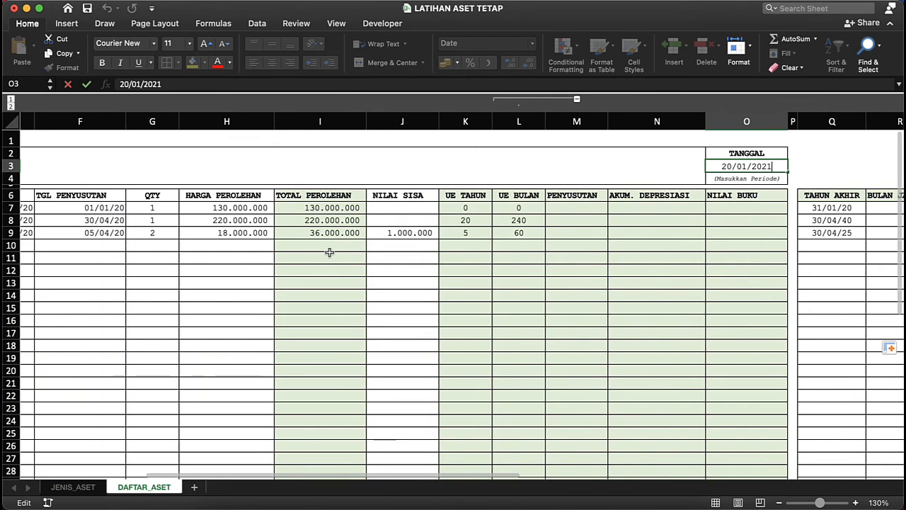
{"action": "scroll", "coordinate": [329, 252], "scroll_direction": "right", "scroll_amount": 3}
{"action": "key", "text": "BackSpace"}
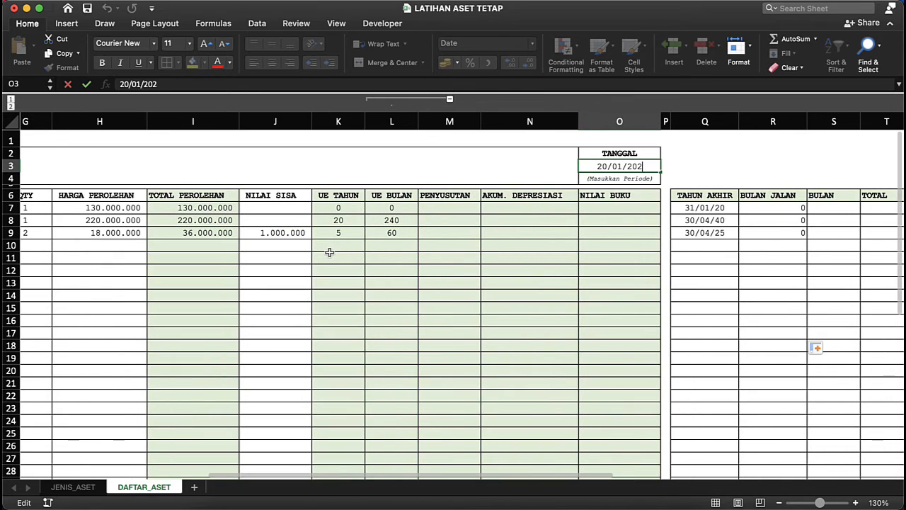
{"action": "type", "text": "0"}
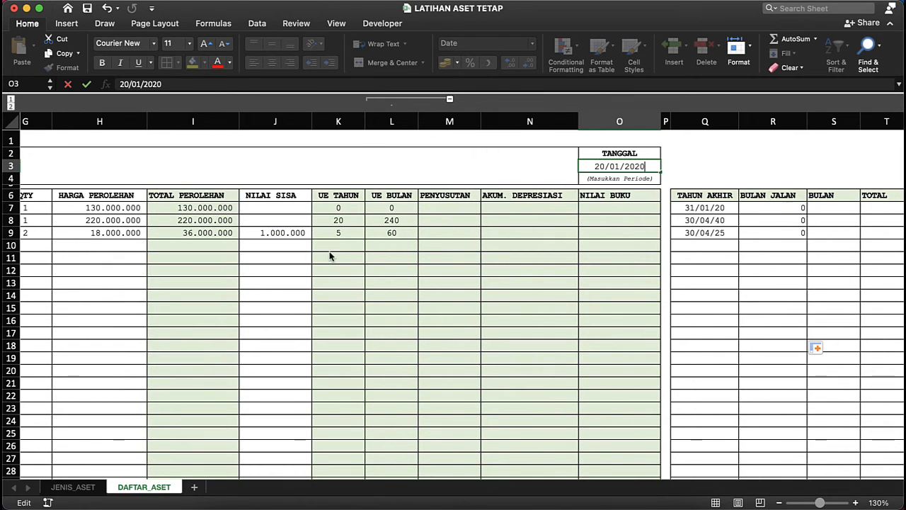
{"action": "key", "text": "Return"}
{"action": "left_click", "coordinate": [623, 210]}
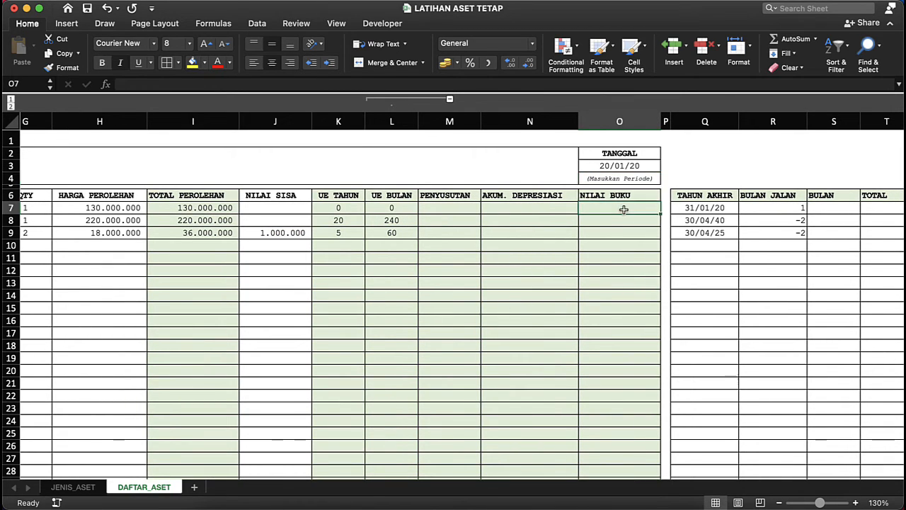
{"action": "left_click", "coordinate": [772, 233]}
{"action": "left_click", "coordinate": [769, 252]}
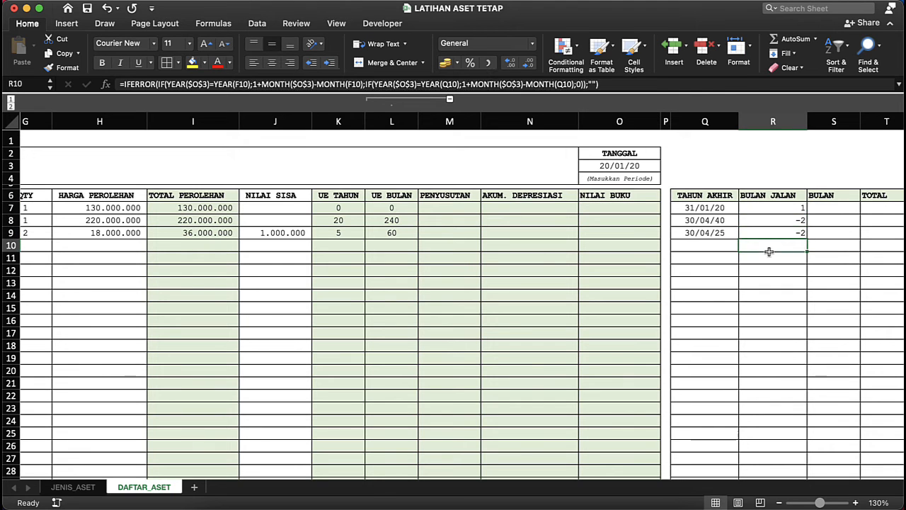
{"action": "left_click", "coordinate": [765, 200]}
{"action": "left_click", "coordinate": [775, 269]}
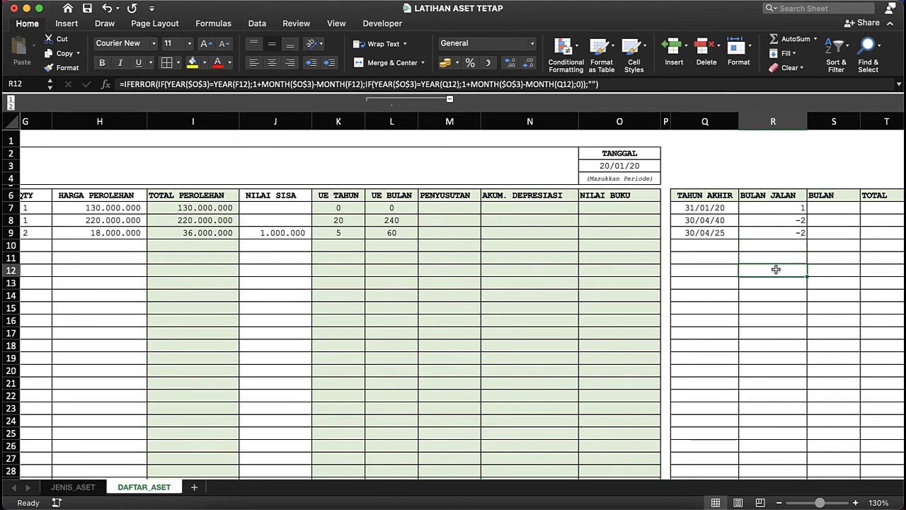
Centre-align the entire BULAN JALAN column R
{"action": "scroll", "coordinate": [542, 267], "scroll_direction": "right", "scroll_amount": 3}
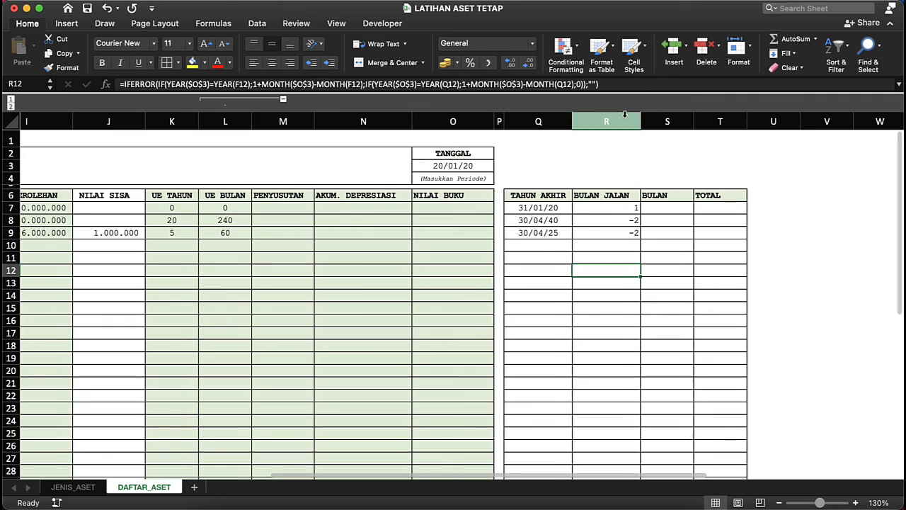
{"action": "left_click", "coordinate": [624, 119]}
{"action": "left_click", "coordinate": [271, 63]}
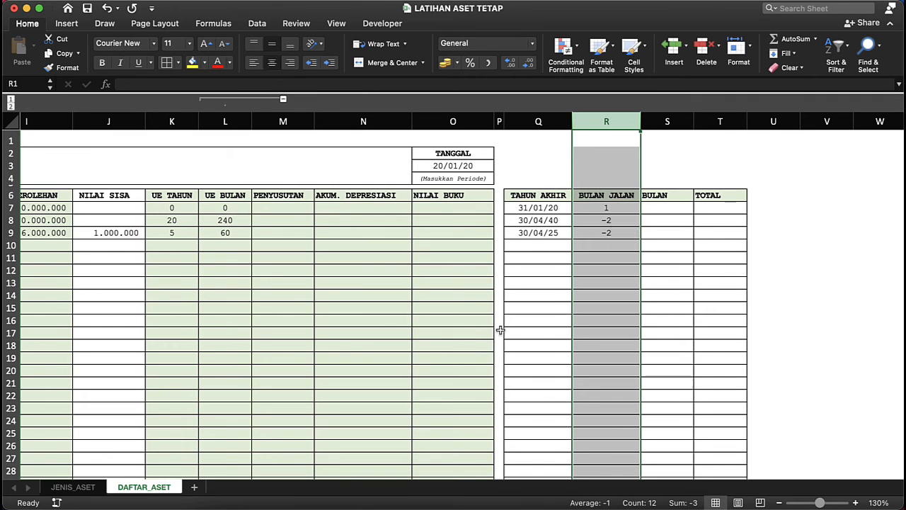
{"action": "left_click", "coordinate": [500, 330]}
Compare the BULAN JALAN formula in R8 and the TANGGAL date with their counterparts in the ASET TETAP 2 workbook
{"action": "left_click", "coordinate": [615, 234]}
{"action": "left_click", "coordinate": [613, 221]}
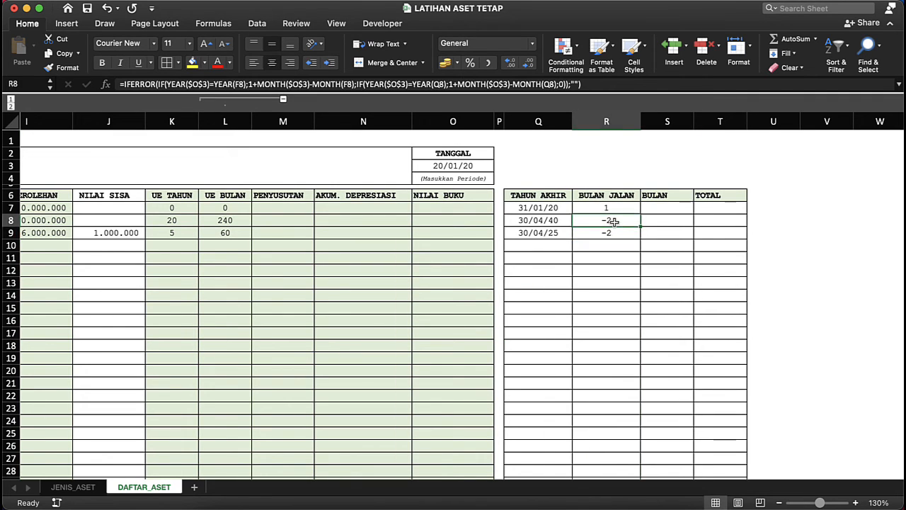
{"action": "key", "text": "ctrl+Up"}
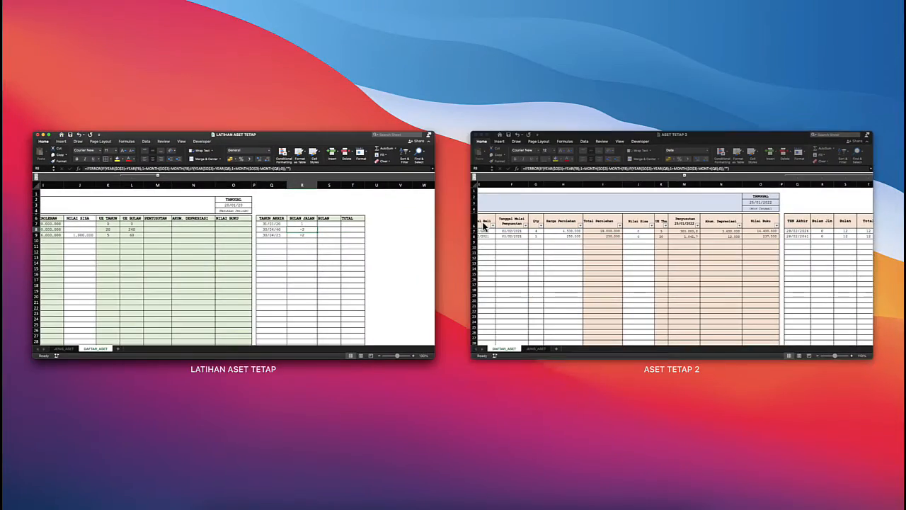
{"action": "left_click", "coordinate": [566, 245]}
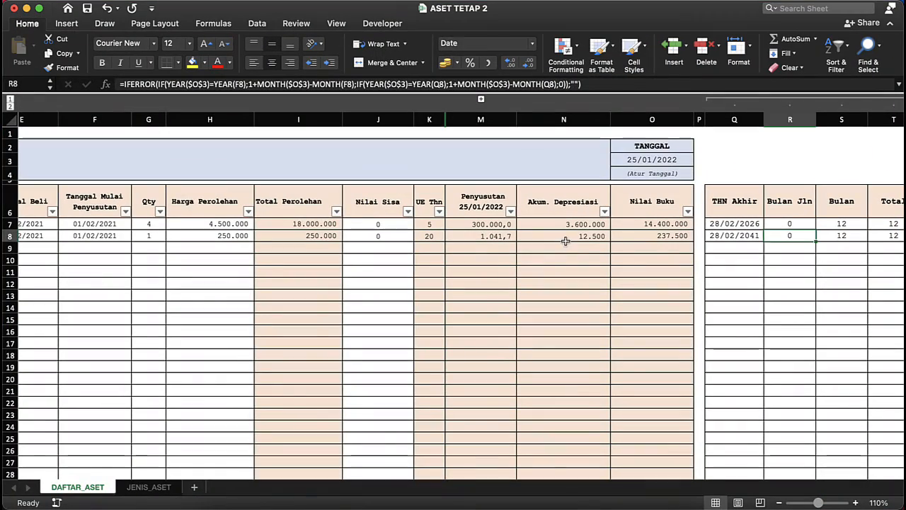
{"action": "left_click", "coordinate": [808, 225]}
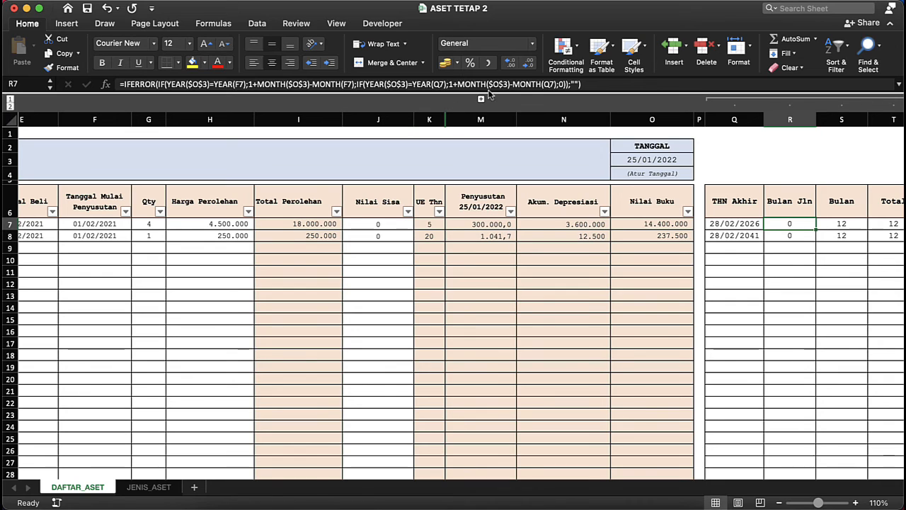
{"action": "left_click", "coordinate": [652, 157]}
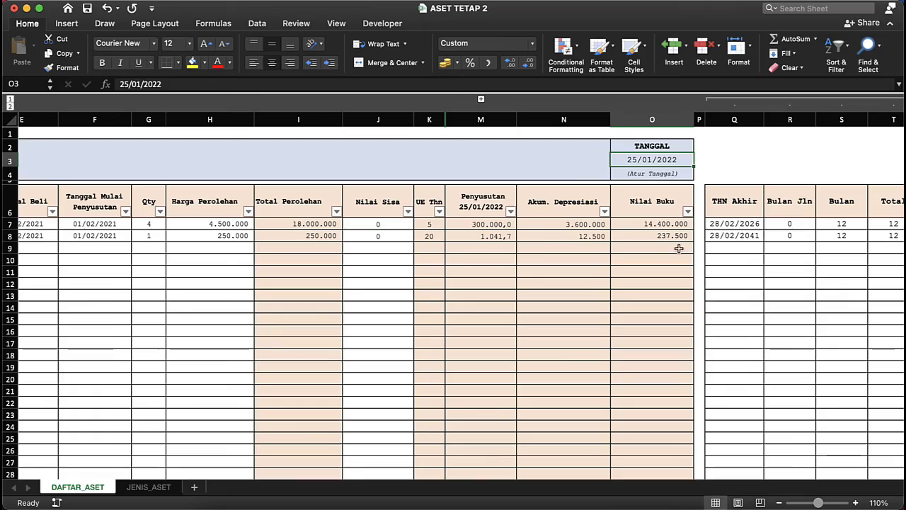
{"action": "key", "text": "ctrl+Down"}
{"action": "key", "text": "ctrl+Down"}
{"action": "key", "text": "ctrl+Down"}
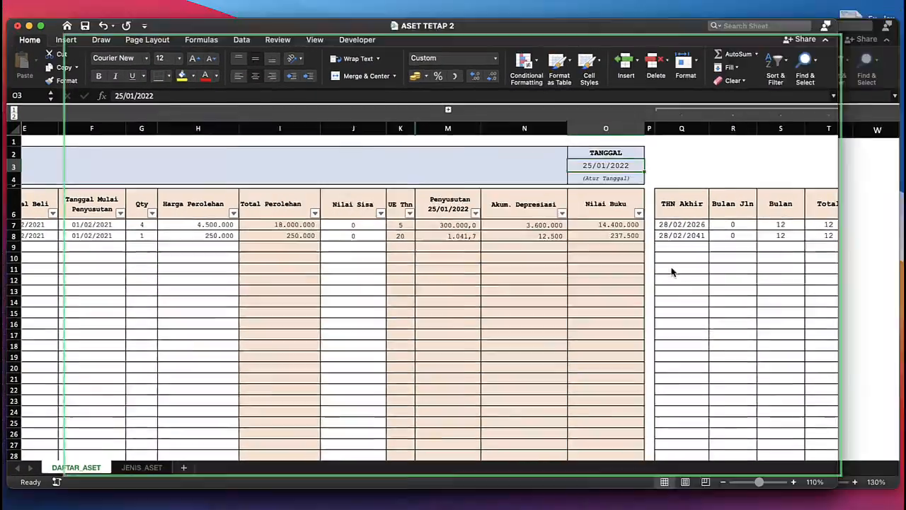
{"action": "left_click", "coordinate": [695, 260]}
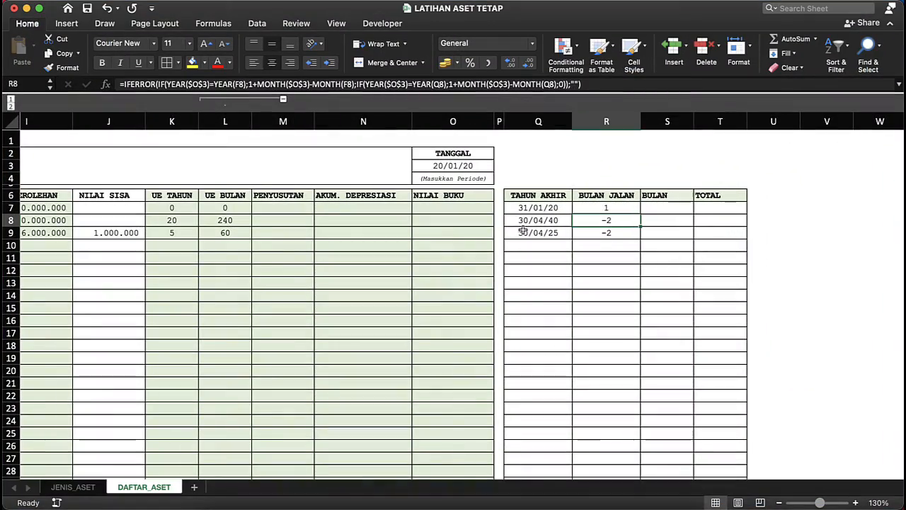
{"action": "left_click", "coordinate": [464, 165]}
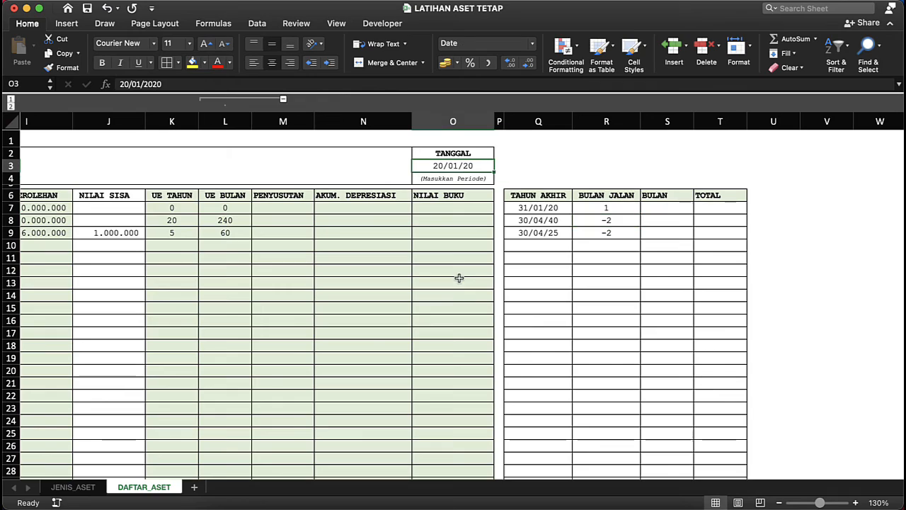
Switch to the ASET TETAP 2 workbook and set its TANGGAL date in O3 to 20/01/2020
{"action": "key", "text": "ctrl+Down"}
{"action": "left_click", "coordinate": [664, 252]}
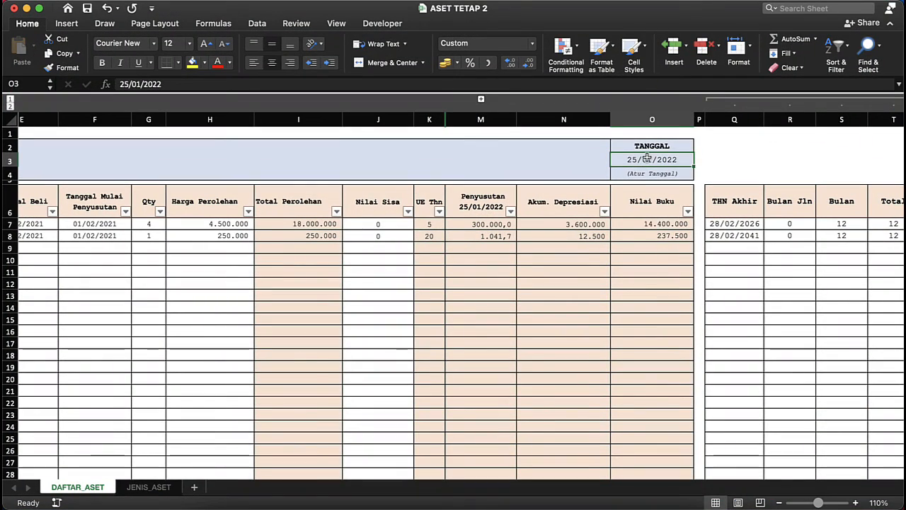
{"action": "double_click", "coordinate": [646, 157]}
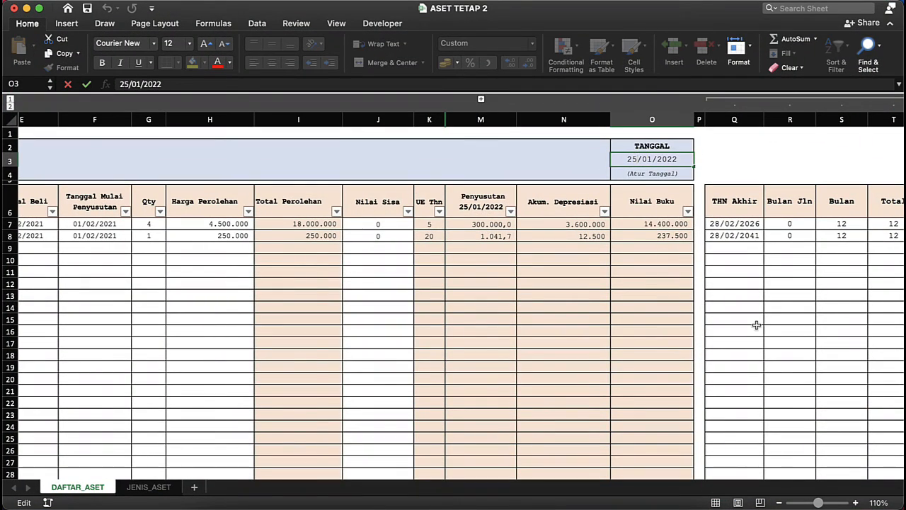
{"action": "key", "text": "BackSpace"}
{"action": "type", "text": "0"}
{"action": "key", "text": "BackSpace"}
{"action": "type", "text": "1"}
{"action": "key", "text": "BackSpace"}
{"action": "key", "text": "BackSpace"}
{"action": "type", "text": "20"}
{"action": "key", "text": "Return"}
Compare the BULAN JALAN results of both workbooks, ending in ASET TETAP 2 with its asset entries in rows 7 and 8
{"action": "key", "text": "ctrl+Up"}
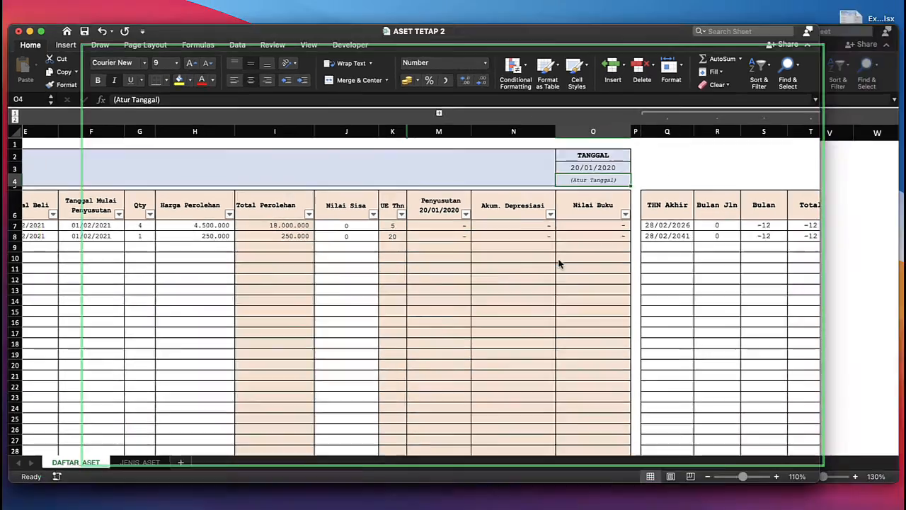
{"action": "left_click", "coordinate": [566, 254]}
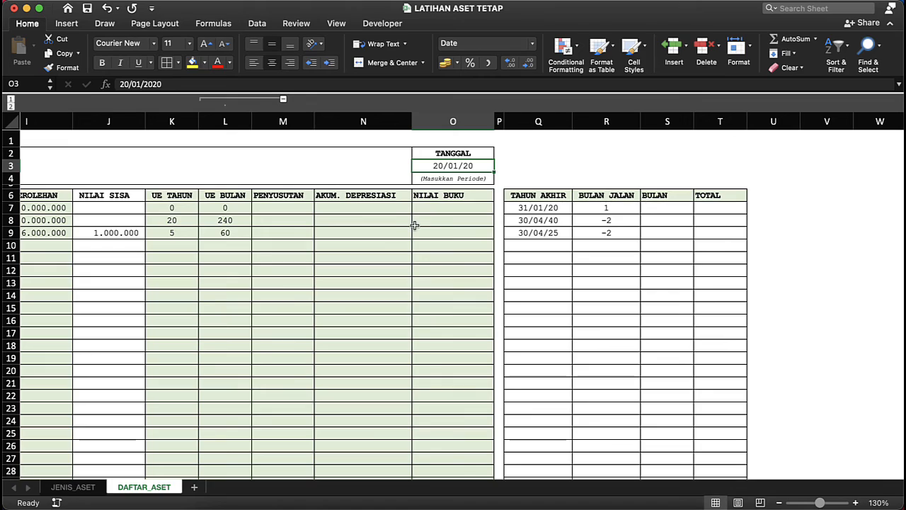
{"action": "key", "text": "ctrl+Up"}
{"action": "left_click", "coordinate": [624, 255]}
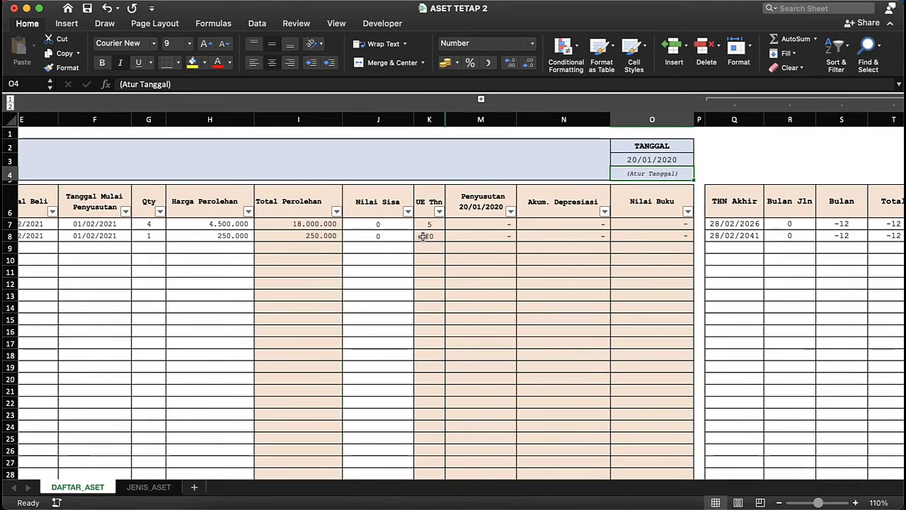
{"action": "left_click", "coordinate": [320, 225]}
{"action": "left_click", "coordinate": [157, 234]}
{"action": "scroll", "coordinate": [159, 235], "scroll_direction": "left", "scroll_amount": 3}
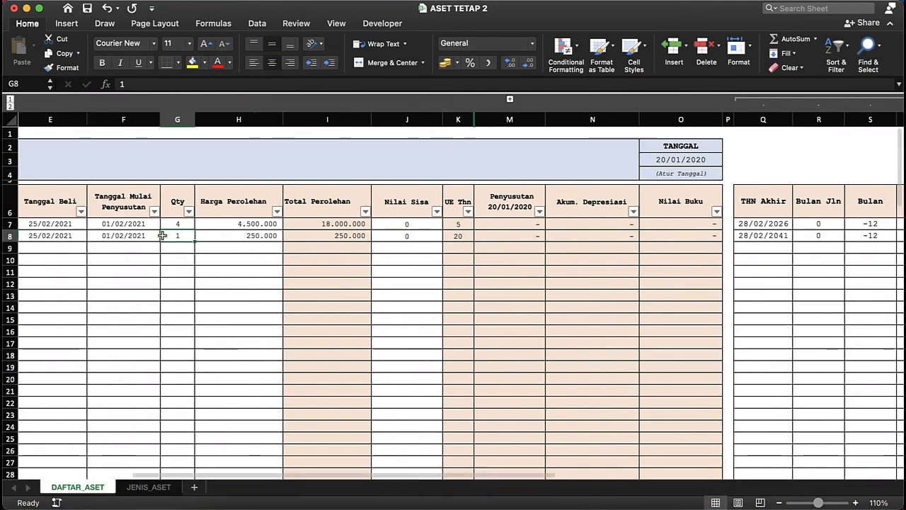
{"action": "scroll", "coordinate": [162, 236], "scroll_direction": "left", "scroll_amount": 5}
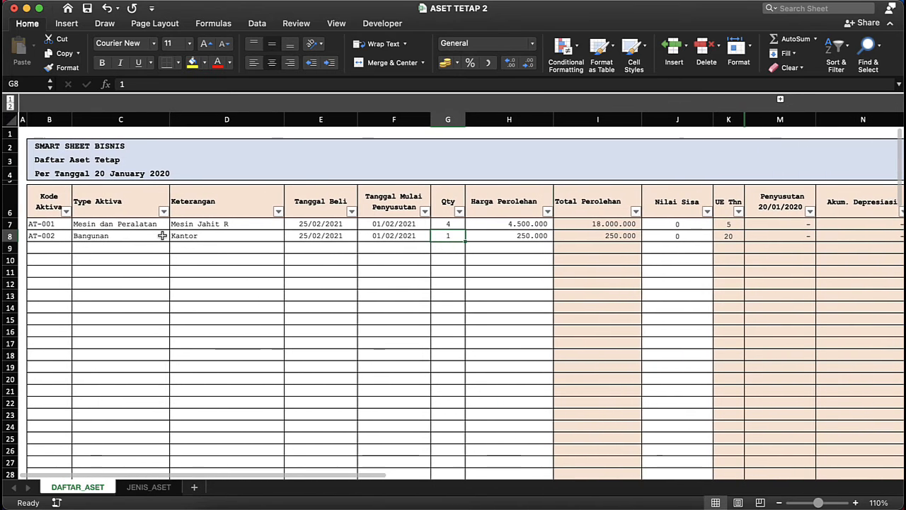
Copy the asset entries in B7:H8 of ASET TETAP 2, from Kode Aktiva to Harga Perolehan
{"action": "left_click", "coordinate": [62, 222]}
{"action": "key", "text": "shift+Right"}
{"action": "key", "text": "shift+Right"}
{"action": "key", "text": "shift+Right"}
{"action": "key", "text": "shift+Right"}
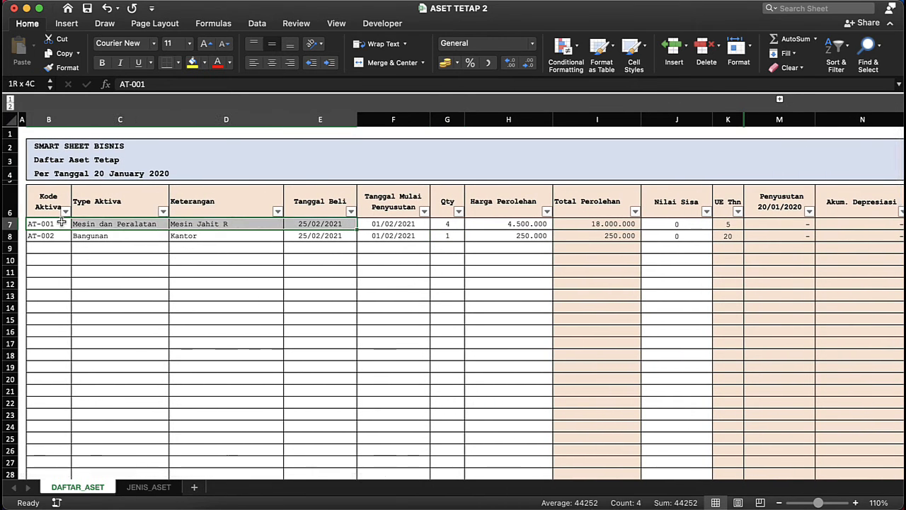
{"action": "key", "text": "shift+Right"}
{"action": "key", "text": "shift+Right"}
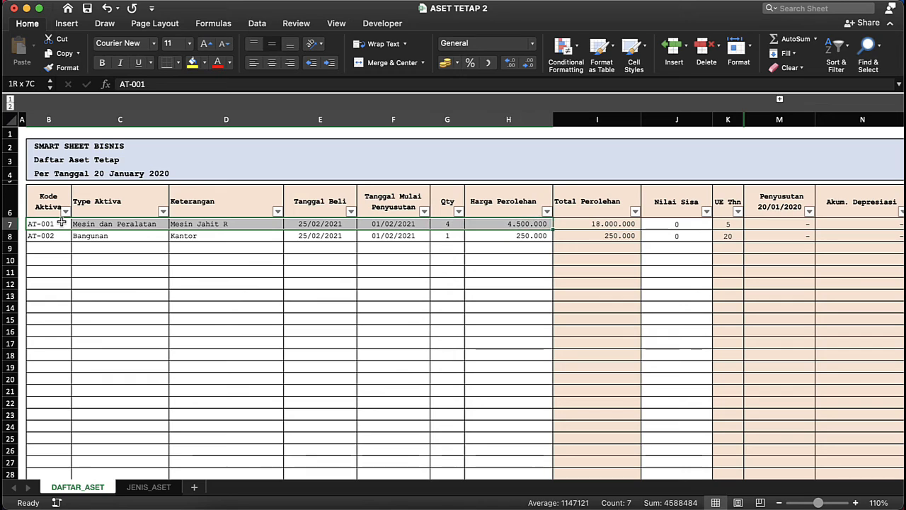
{"action": "key", "text": "shift+Down"}
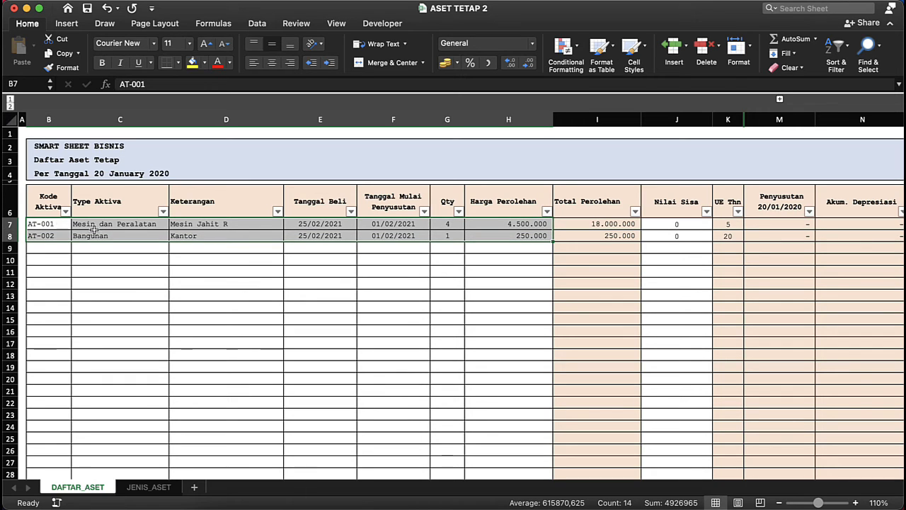
{"action": "right_click", "coordinate": [86, 235]}
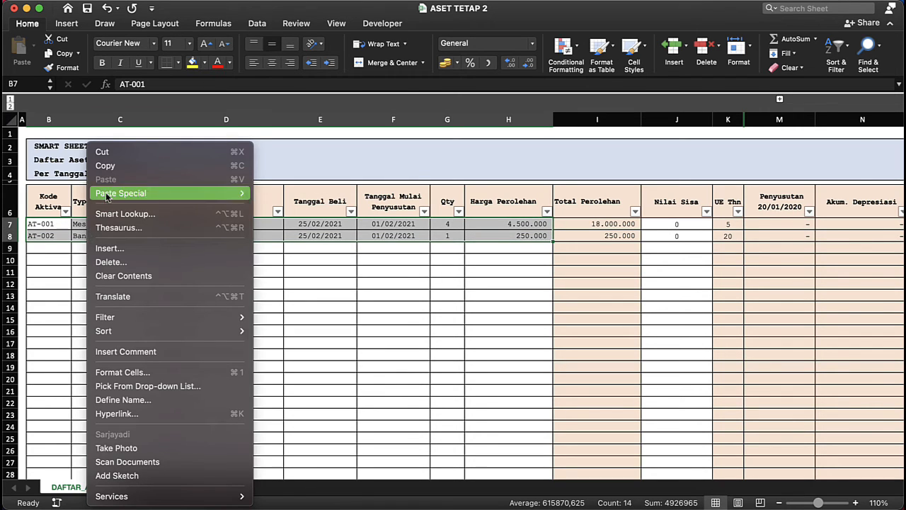
{"action": "left_click", "coordinate": [104, 170]}
{"action": "left_click", "coordinate": [139, 318]}
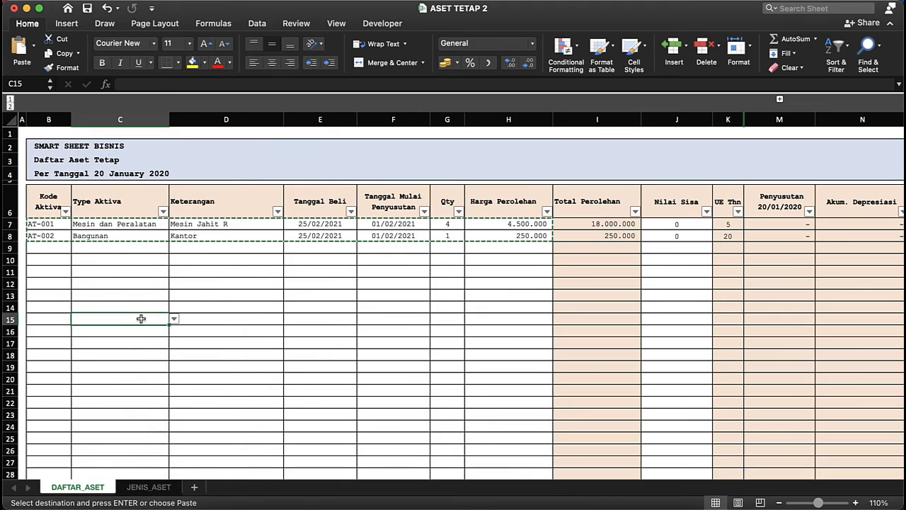
Switch to the LATIHAN ASET TETAP workbook and copy the TGL PENYUSUTAN dates in F7:F9
{"action": "scroll", "coordinate": [241, 298], "scroll_direction": "right", "scroll_amount": 5}
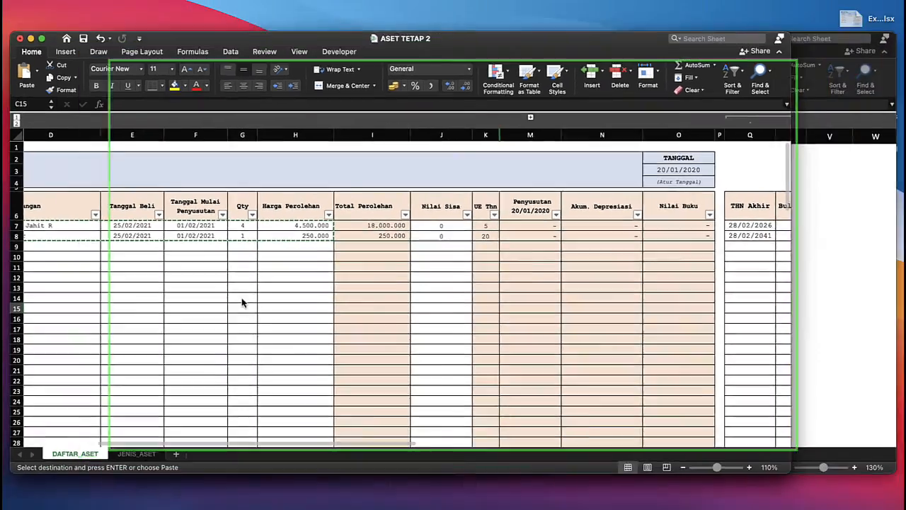
{"action": "key", "text": "ctrl+Up"}
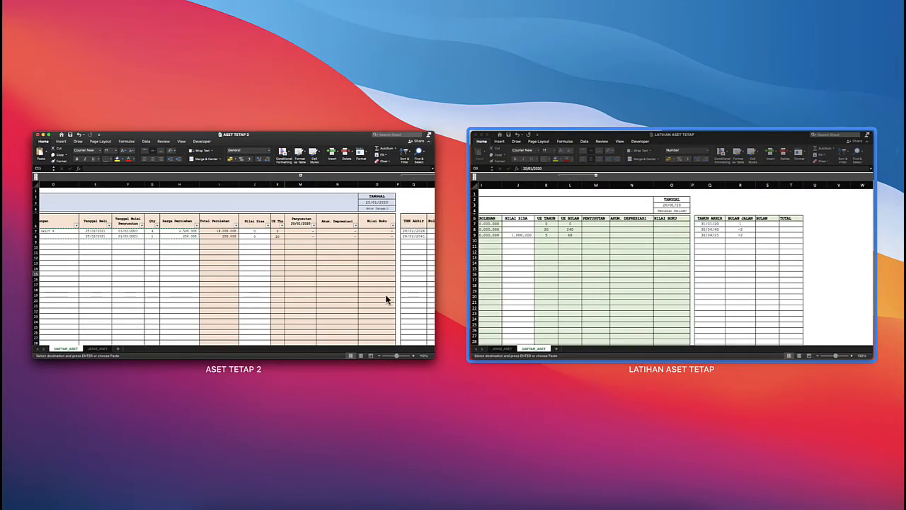
{"action": "left_click", "coordinate": [576, 281]}
{"action": "scroll", "coordinate": [380, 283], "scroll_direction": "left", "scroll_amount": 10}
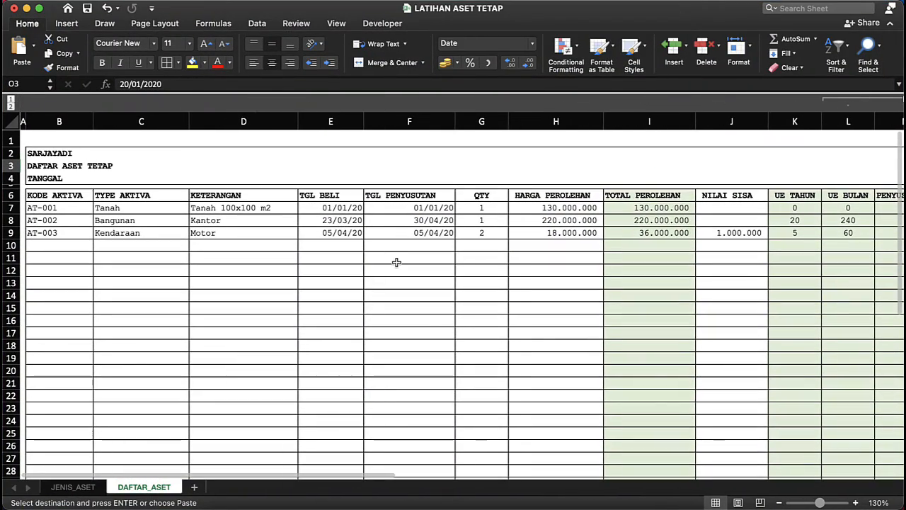
{"action": "scroll", "coordinate": [396, 262], "scroll_direction": "right", "scroll_amount": 10}
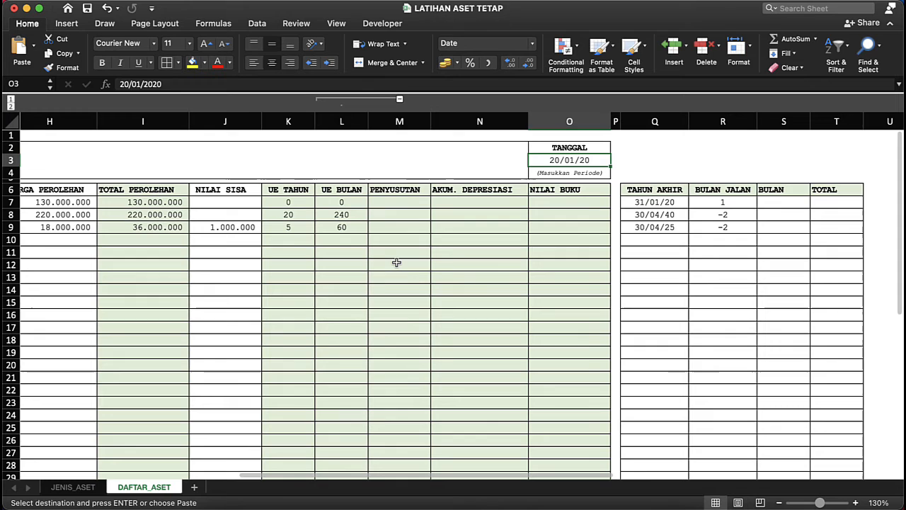
{"action": "left_click", "coordinate": [396, 263]}
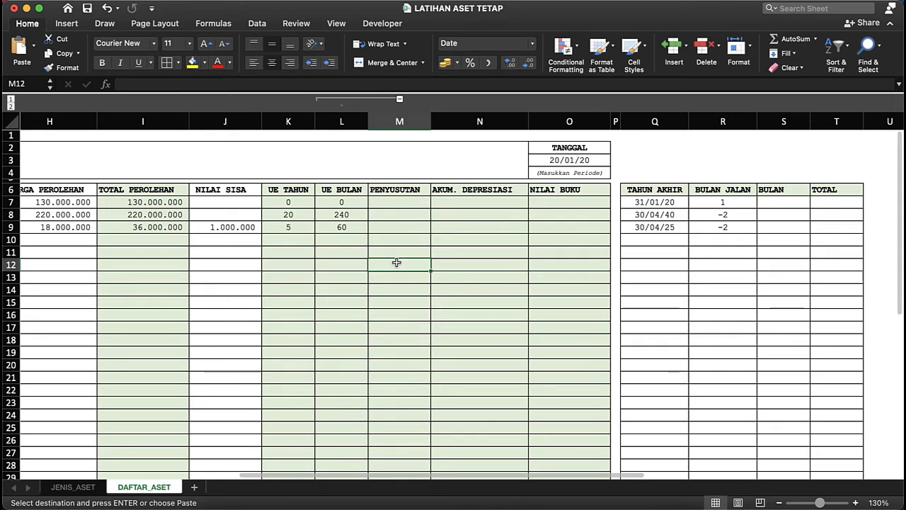
{"action": "left_click", "coordinate": [467, 227]}
{"action": "scroll", "coordinate": [136, 215], "scroll_direction": "left", "scroll_amount": 5}
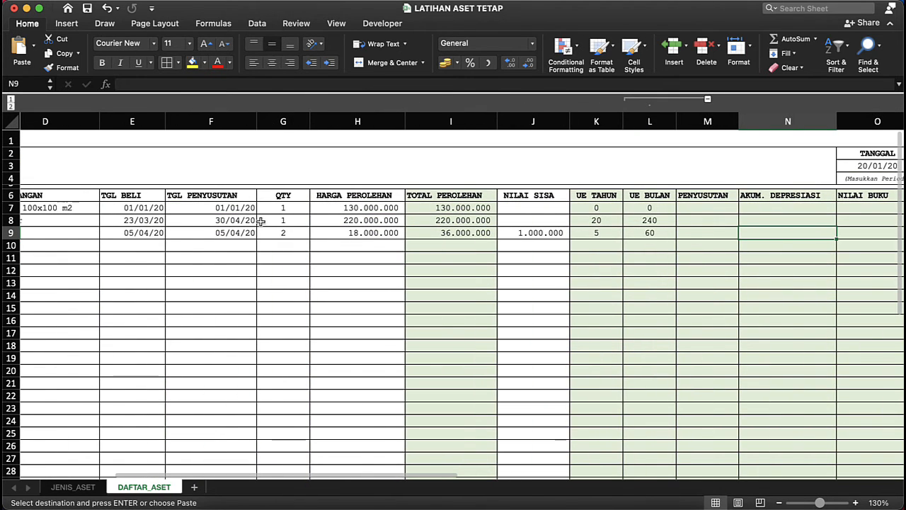
{"action": "left_click", "coordinate": [223, 207]}
{"action": "key", "text": "shift+Down"}
{"action": "key", "text": "shift+Down"}
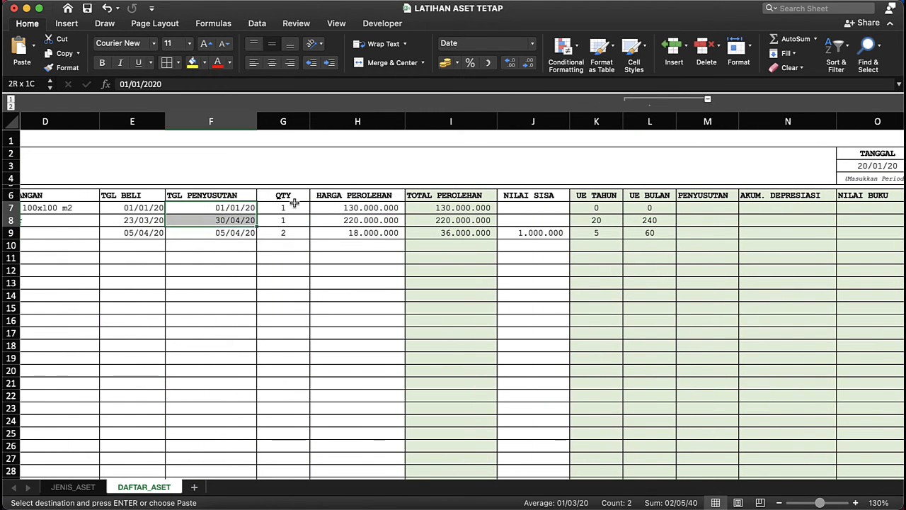
Paste the copied dates as values into the Tanggal Mulai Penyusutan column of the ASET TETAP 2 workbook, starting at F7
{"action": "key", "text": "ctrl+Up"}
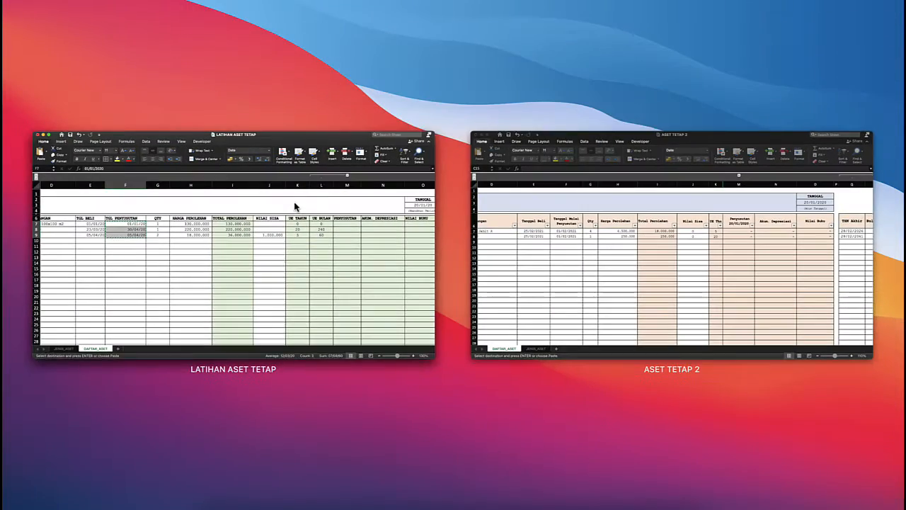
{"action": "left_click", "coordinate": [613, 248]}
{"action": "left_click", "coordinate": [234, 248]}
{"action": "left_click", "coordinate": [231, 224]}
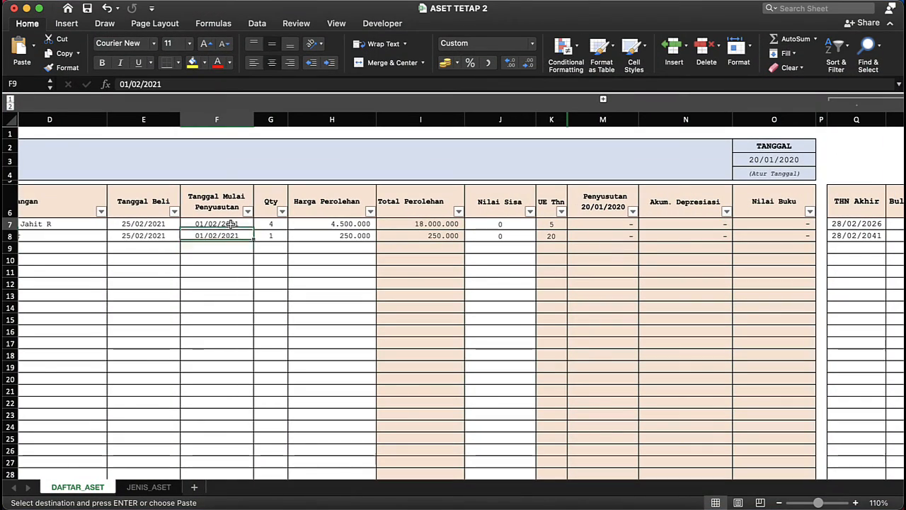
{"action": "right_click", "coordinate": [231, 224]}
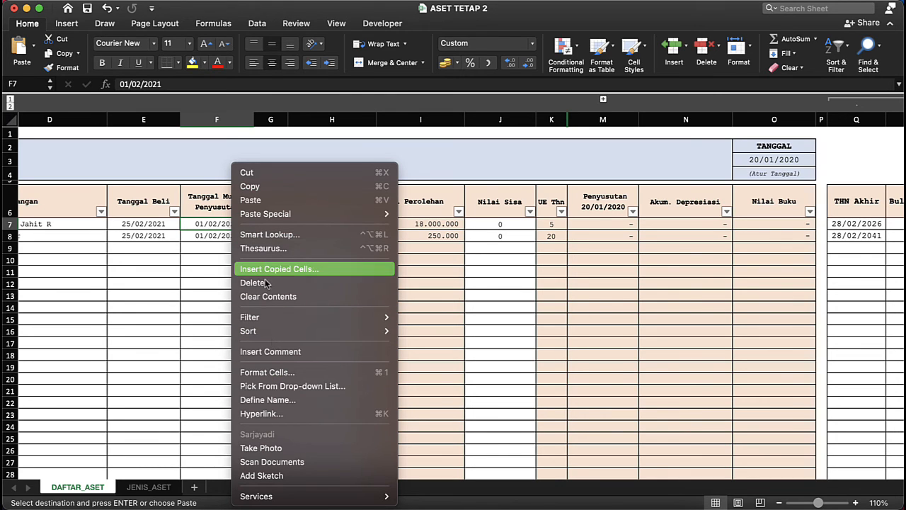
{"action": "mouse_move", "coordinate": [318, 214]}
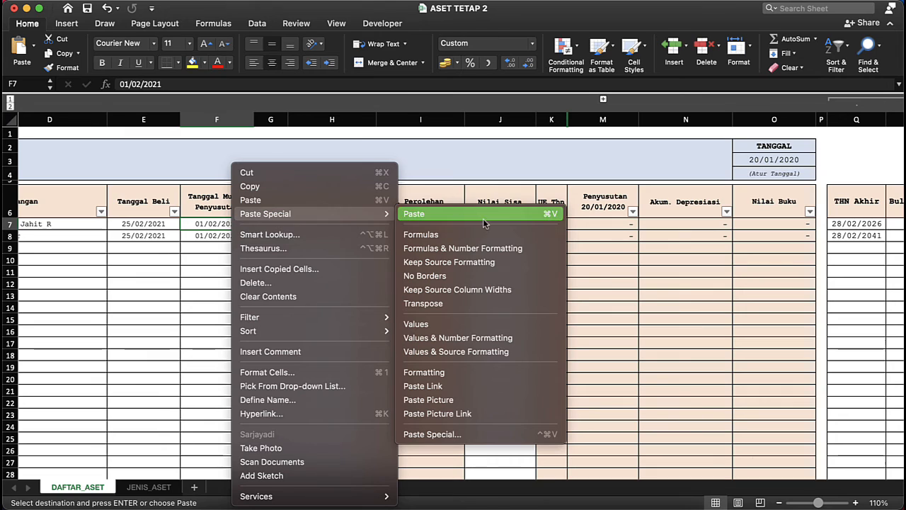
{"action": "left_click", "coordinate": [433, 327]}
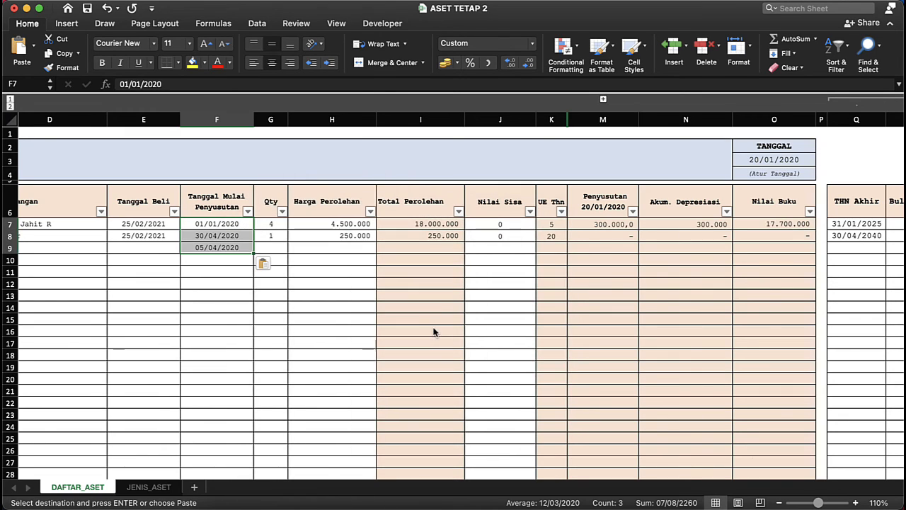
{"action": "left_click", "coordinate": [571, 285]}
{"action": "left_click", "coordinate": [225, 235]}
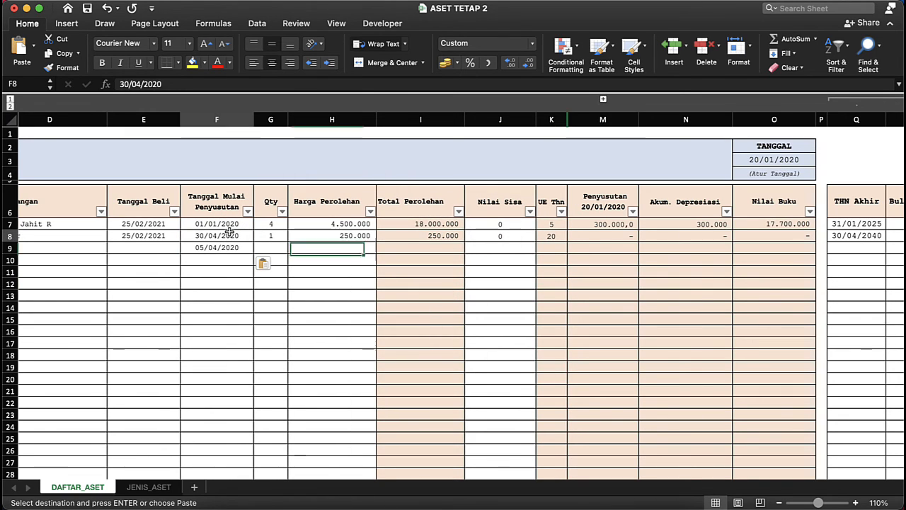
Set the Type Aktiva of asset AT-001 in C7 to Tanah
{"action": "left_click", "coordinate": [111, 247]}
{"action": "scroll", "coordinate": [111, 247], "scroll_direction": "left", "scroll_amount": 5}
{"action": "scroll", "coordinate": [112, 247], "scroll_direction": "left", "scroll_amount": 3}
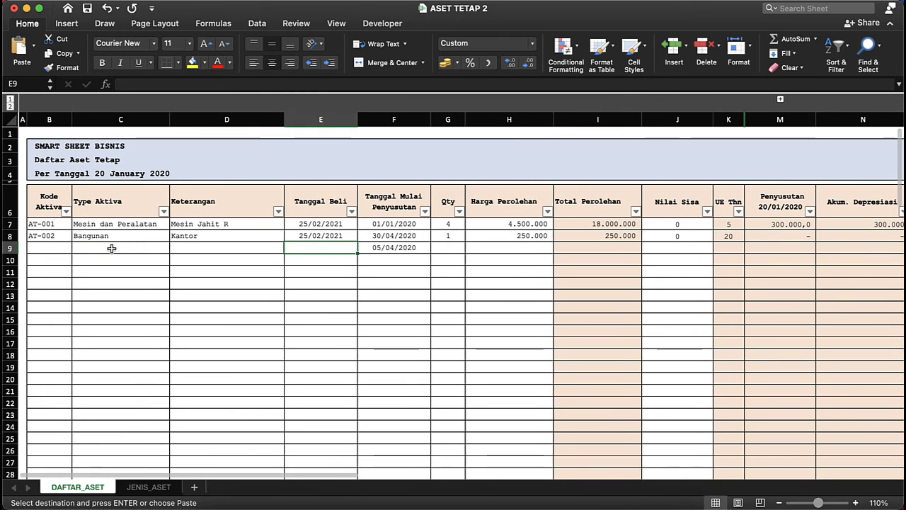
{"action": "left_click", "coordinate": [152, 223]}
{"action": "left_click", "coordinate": [174, 224]}
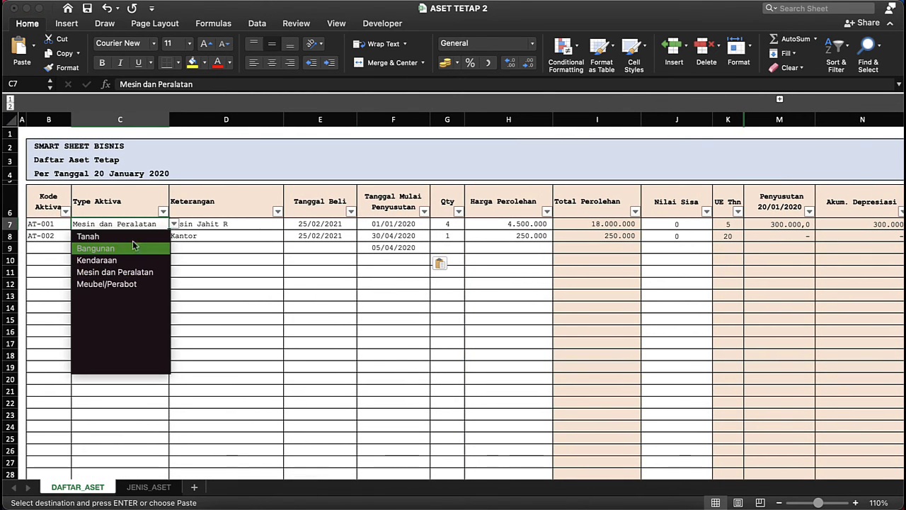
{"action": "left_click", "coordinate": [127, 234]}
{"action": "left_click", "coordinate": [143, 234]}
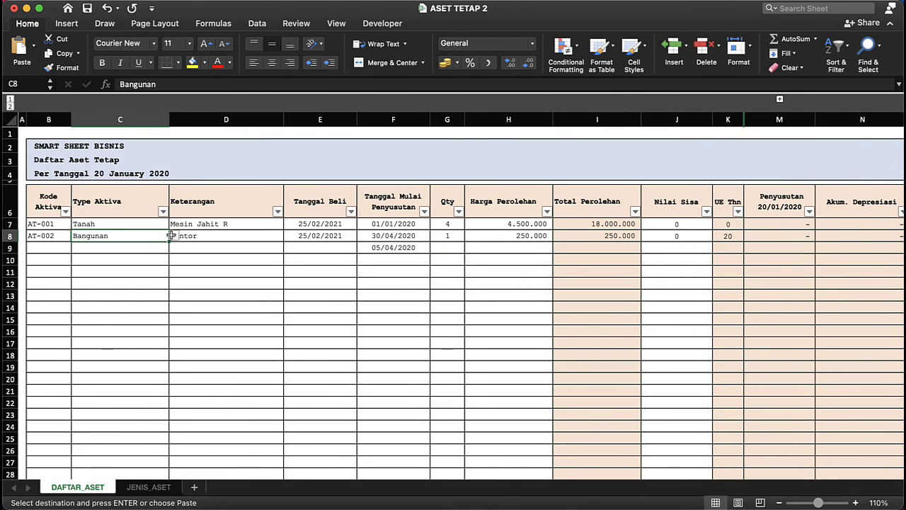
Compare the Bulan Jln results in R7:R9 with the BULAN JALAN results in the LATIHAN ASET TETAP workbook
{"action": "scroll", "coordinate": [218, 272], "scroll_direction": "right", "scroll_amount": 8}
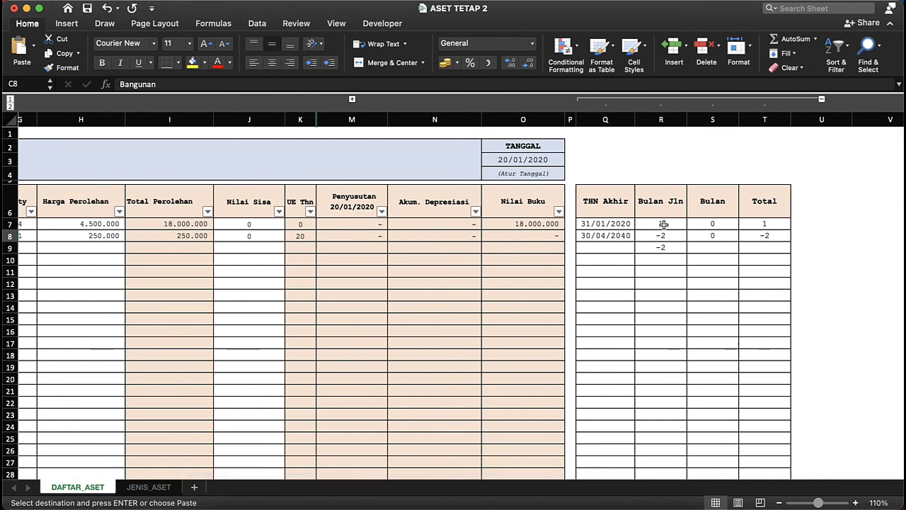
{"action": "left_click_drag", "start_coordinate": [663, 223], "coordinate": [665, 251]}
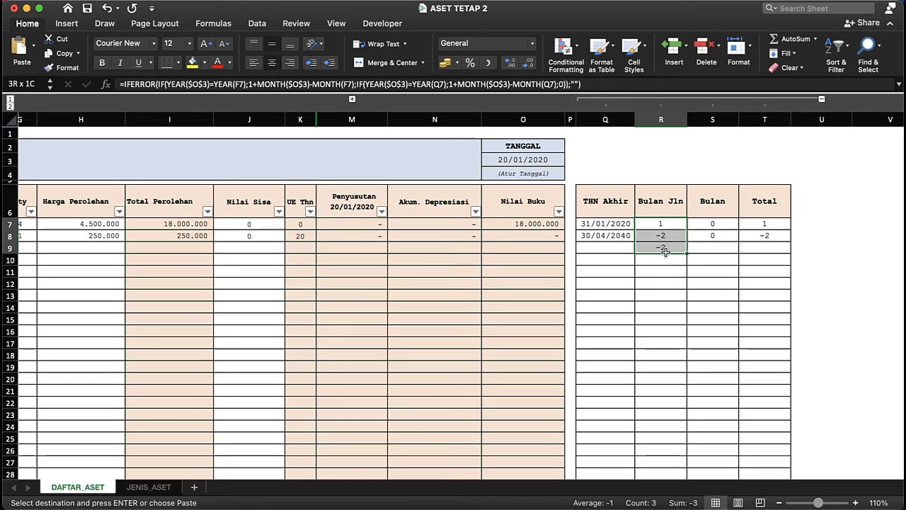
{"action": "left_click", "coordinate": [536, 249]}
{"action": "key", "text": "ctrl+Up"}
{"action": "left_click", "coordinate": [606, 254]}
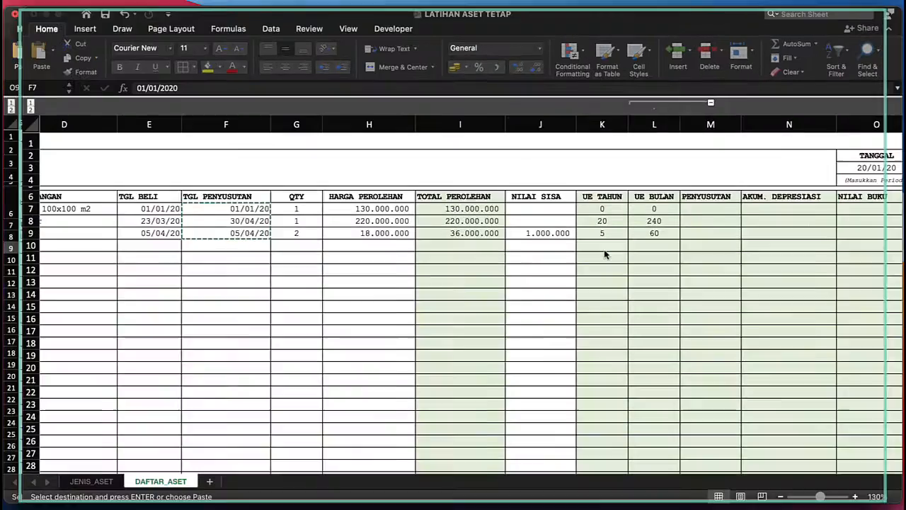
{"action": "scroll", "coordinate": [769, 269], "scroll_direction": "right", "scroll_amount": 10}
{"action": "left_click", "coordinate": [577, 206]}
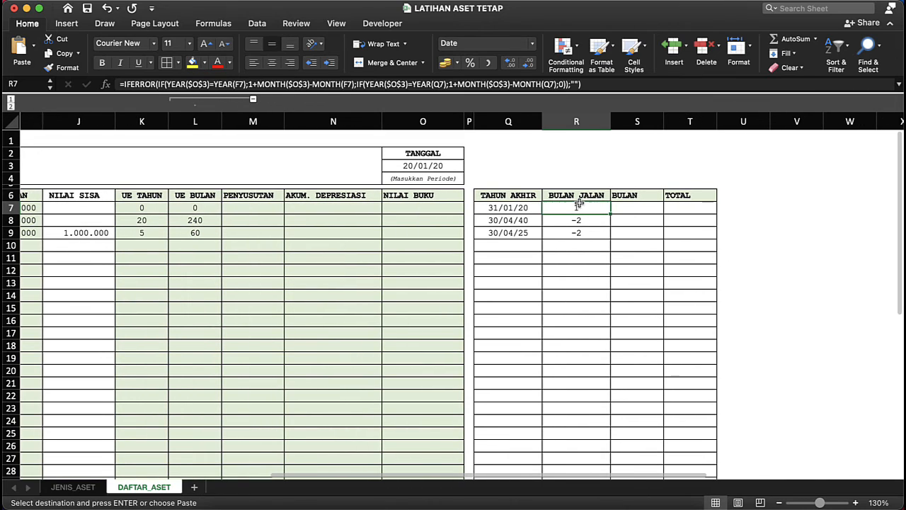
{"action": "left_click_drag", "start_coordinate": [596, 210], "coordinate": [599, 235]}
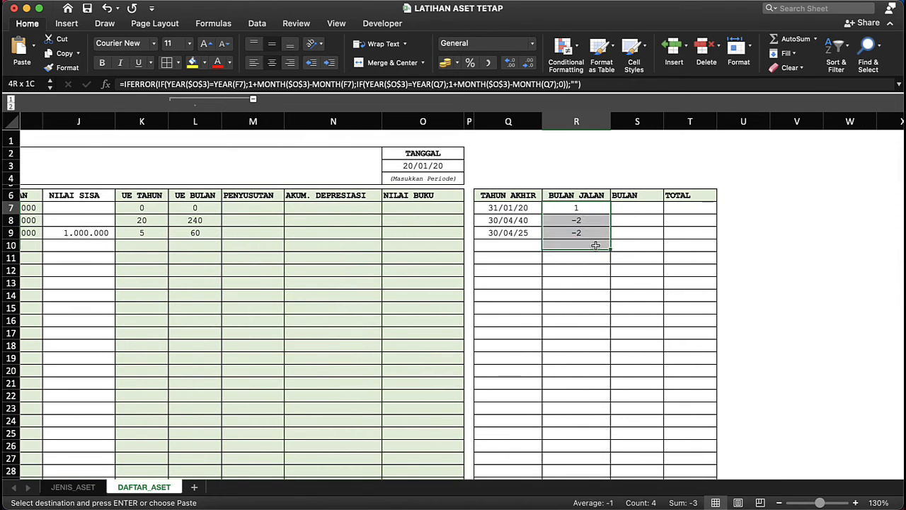
{"action": "left_click", "coordinate": [588, 230]}
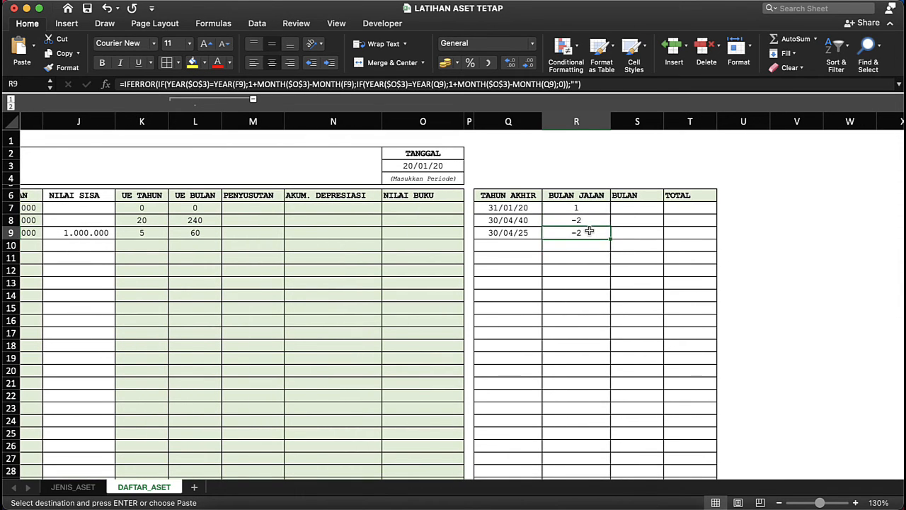
Check the TANGGAL date in O3 against the TGL PENYUSUTAN dates in F8 and F9
{"action": "left_click", "coordinate": [451, 165]}
{"action": "scroll", "coordinate": [181, 323], "scroll_direction": "left", "scroll_amount": 5}
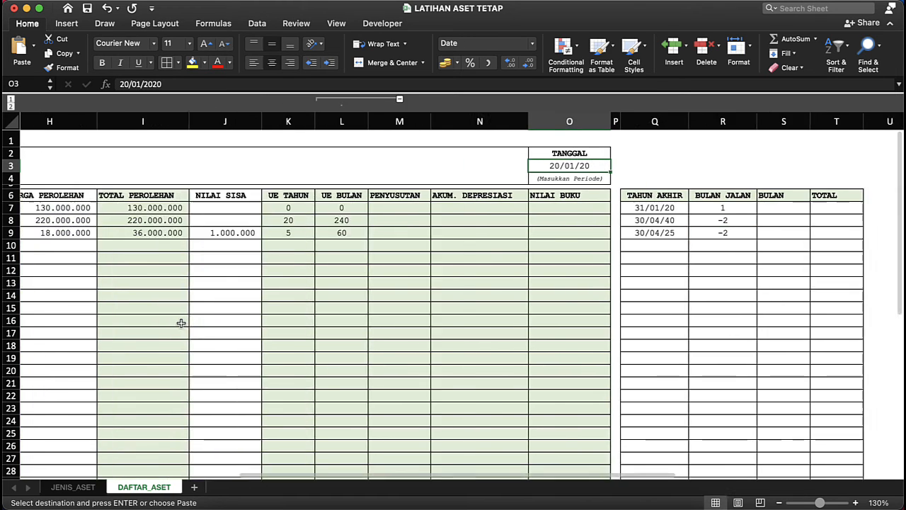
{"action": "scroll", "coordinate": [181, 323], "scroll_direction": "left", "scroll_amount": 1}
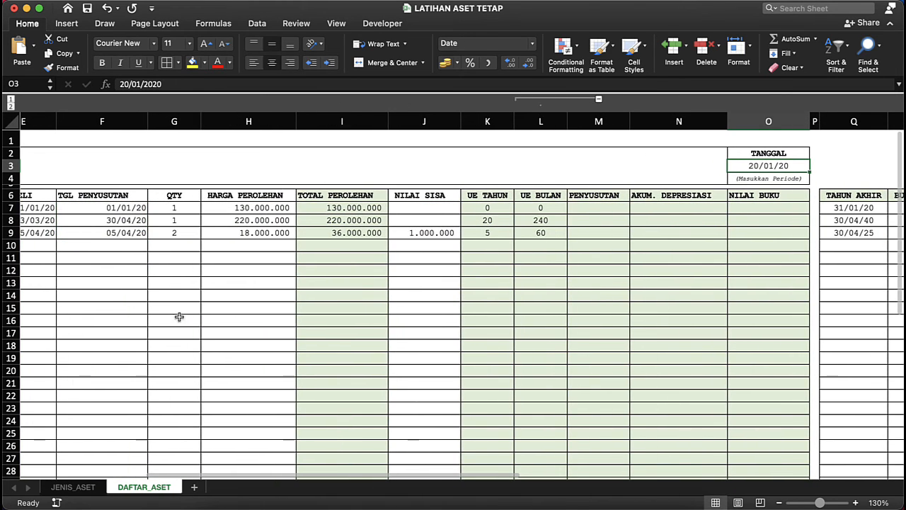
{"action": "left_click", "coordinate": [126, 221]}
{"action": "key", "text": "Escape"}
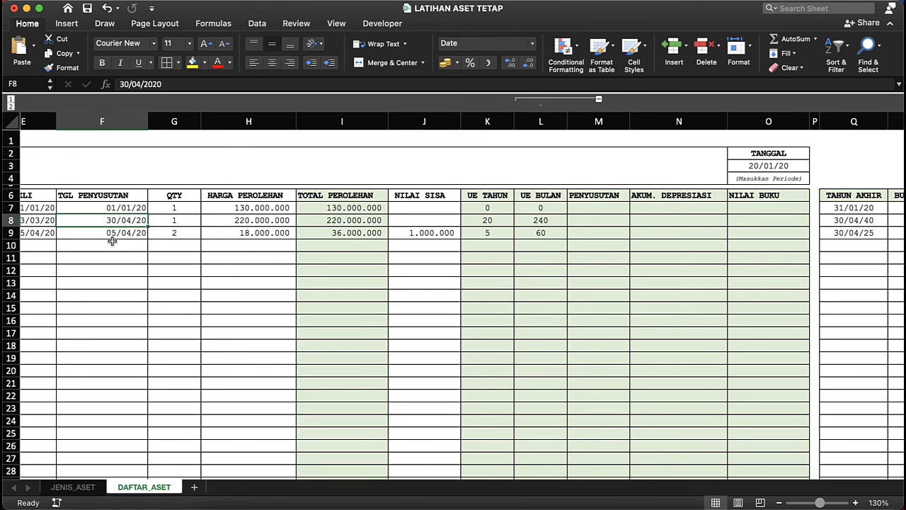
{"action": "scroll", "coordinate": [111, 241], "scroll_direction": "left", "scroll_amount": 2}
{"action": "left_click", "coordinate": [207, 232]}
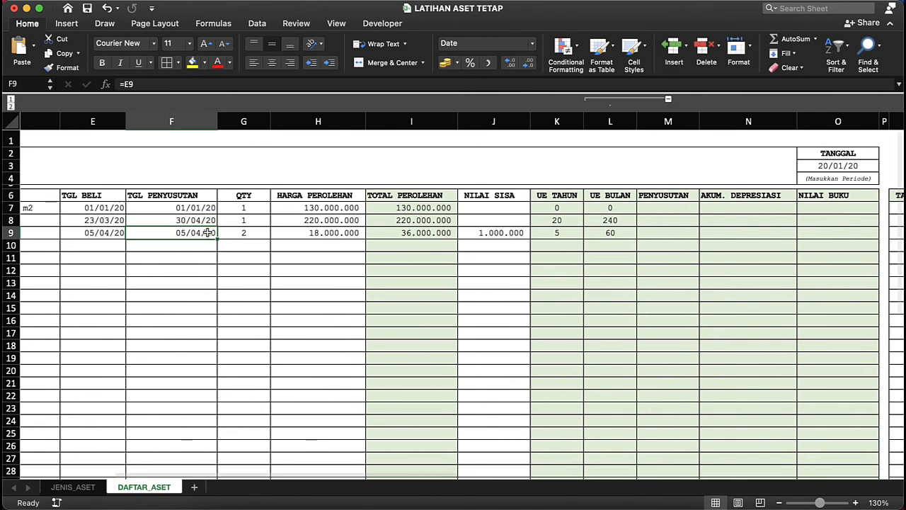
Set the TANGGAL date in O3 to 20/04/2020
{"action": "scroll", "coordinate": [633, 208], "scroll_direction": "right", "scroll_amount": 5}
{"action": "left_click", "coordinate": [678, 166]}
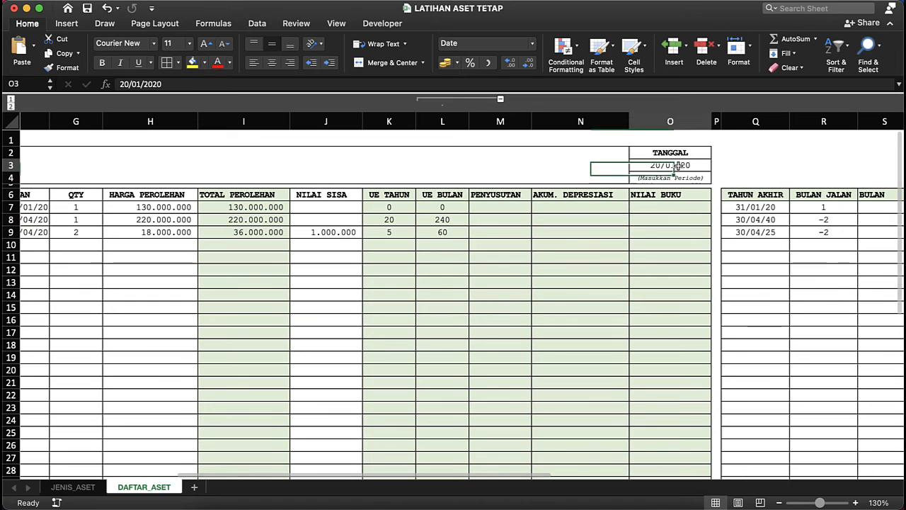
{"action": "double_click", "coordinate": [677, 166]}
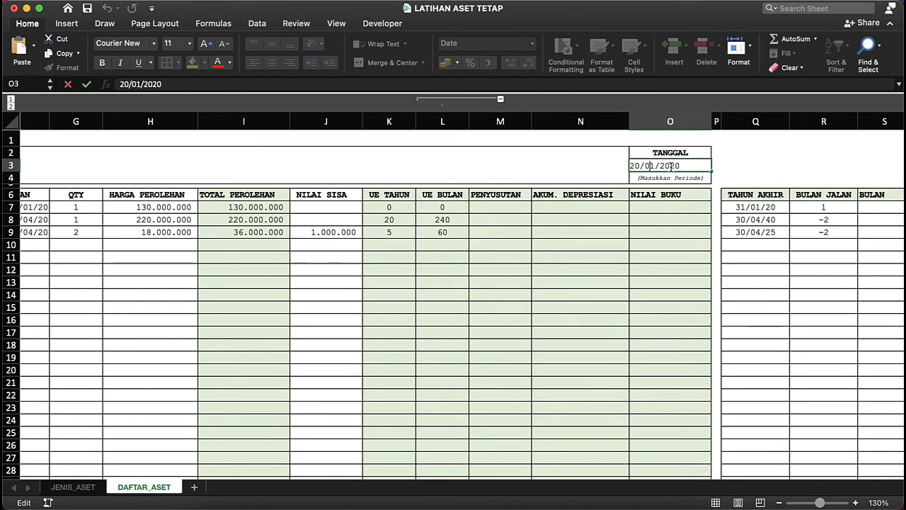
{"action": "key", "text": "BackSpace"}
{"action": "type", "text": "4"}
{"action": "key", "text": "Return"}
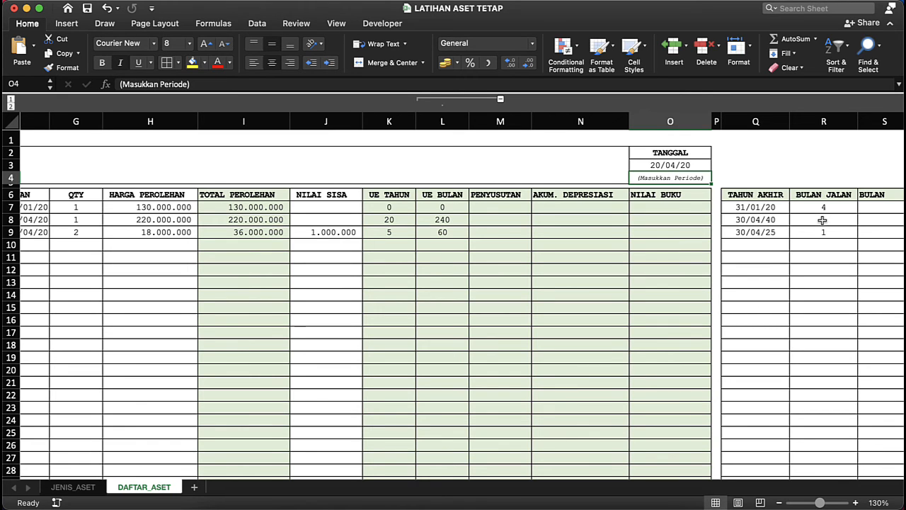
Examine the BULAN JALAN results in R7:R9 against the TGL BELI and TGL PENYUSUTAN dates of the three assets
{"action": "left_click_drag", "start_coordinate": [822, 220], "coordinate": [822, 233]}
{"action": "scroll", "coordinate": [449, 296], "scroll_direction": "left", "scroll_amount": 3}
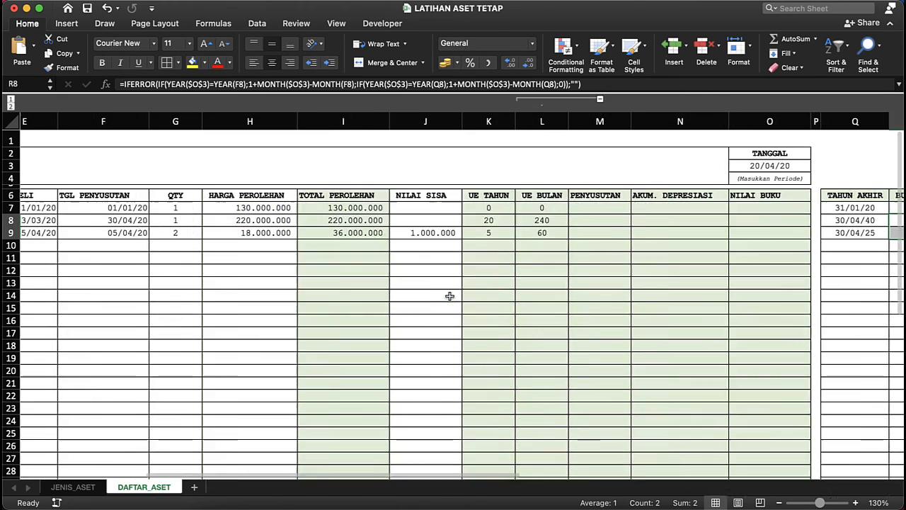
{"action": "scroll", "coordinate": [450, 296], "scroll_direction": "left", "scroll_amount": 2}
{"action": "left_click", "coordinate": [194, 220]}
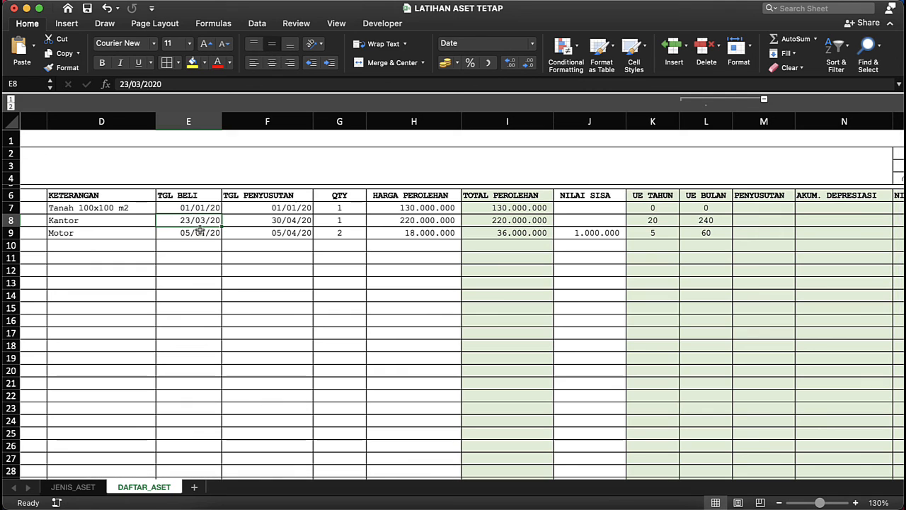
{"action": "left_click", "coordinate": [198, 232]}
{"action": "left_click", "coordinate": [292, 222]}
{"action": "left_click", "coordinate": [291, 206]}
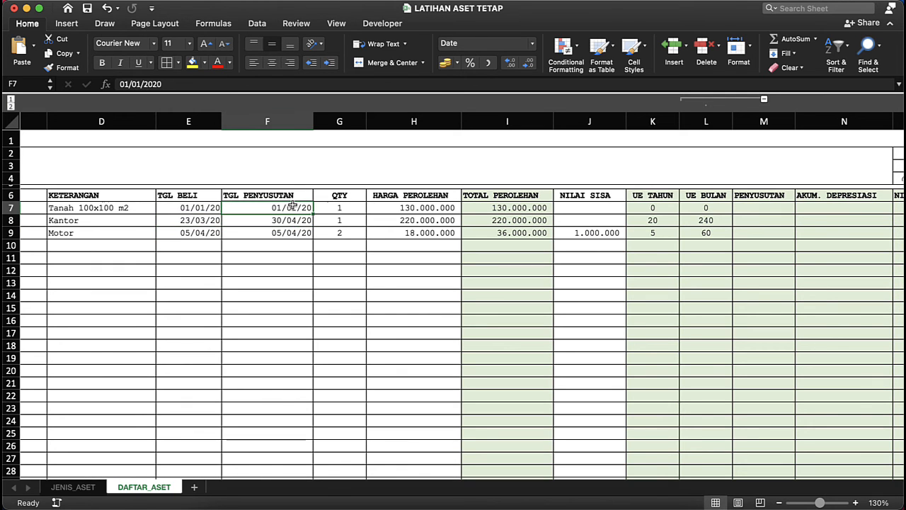
{"action": "scroll", "coordinate": [531, 282], "scroll_direction": "right", "scroll_amount": 3}
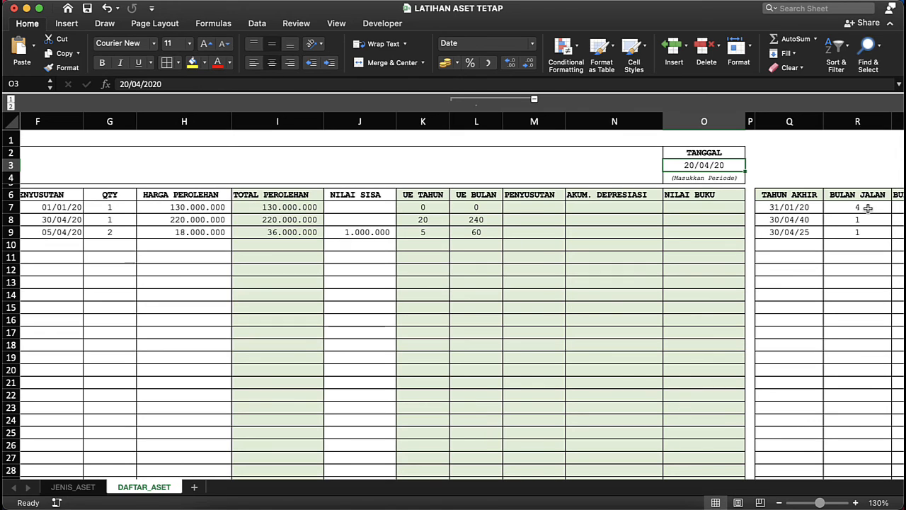
{"action": "left_click", "coordinate": [867, 208]}
{"action": "scroll", "coordinate": [564, 269], "scroll_direction": "left", "scroll_amount": 2}
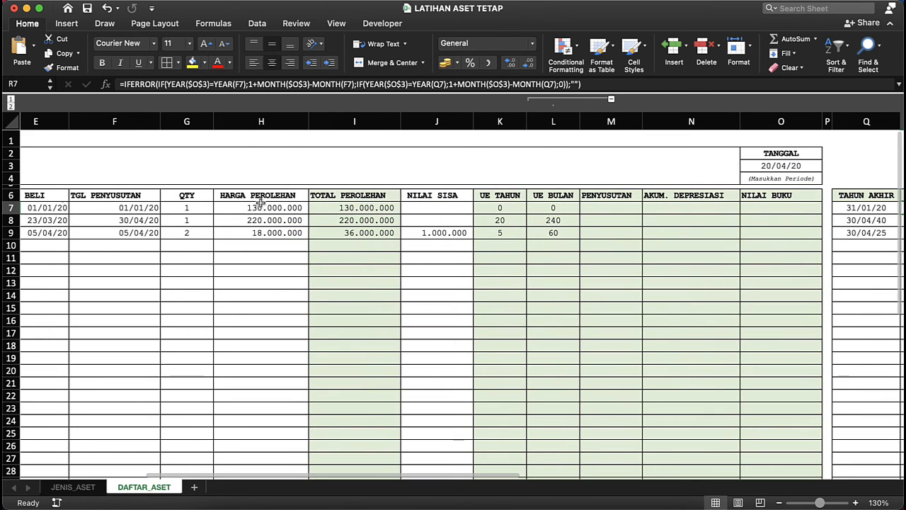
{"action": "left_click", "coordinate": [140, 206]}
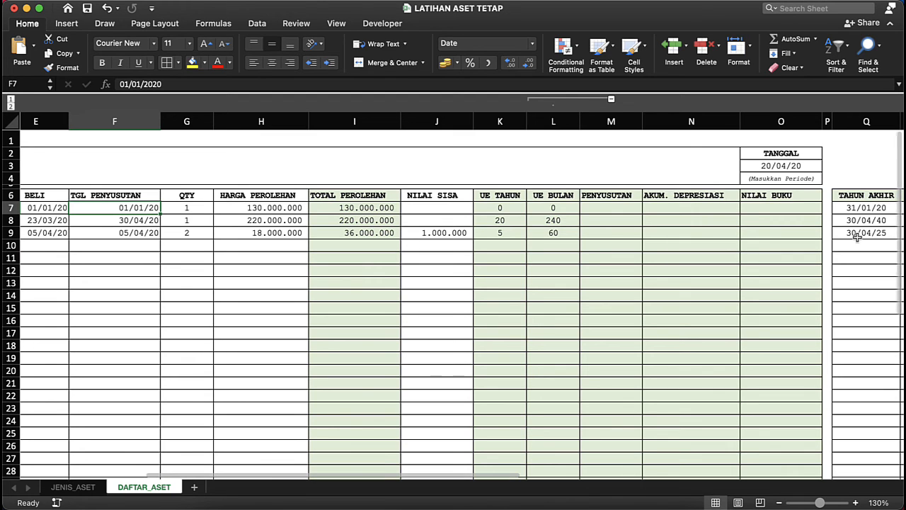
Examine the BULAN JALAN formulas in R7:R9 alongside the empty BULAN and TOTAL columns for the three assets
{"action": "scroll", "coordinate": [867, 234], "scroll_direction": "right", "scroll_amount": 5}
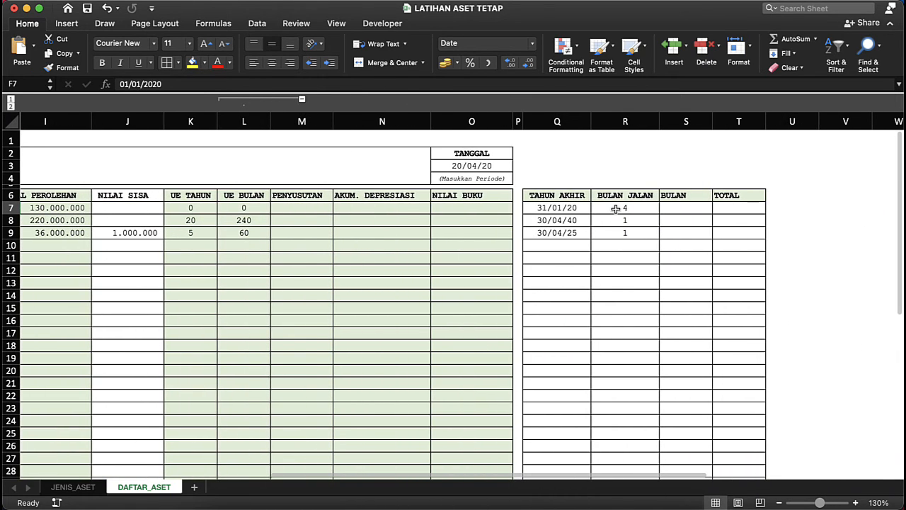
{"action": "left_click", "coordinate": [616, 208]}
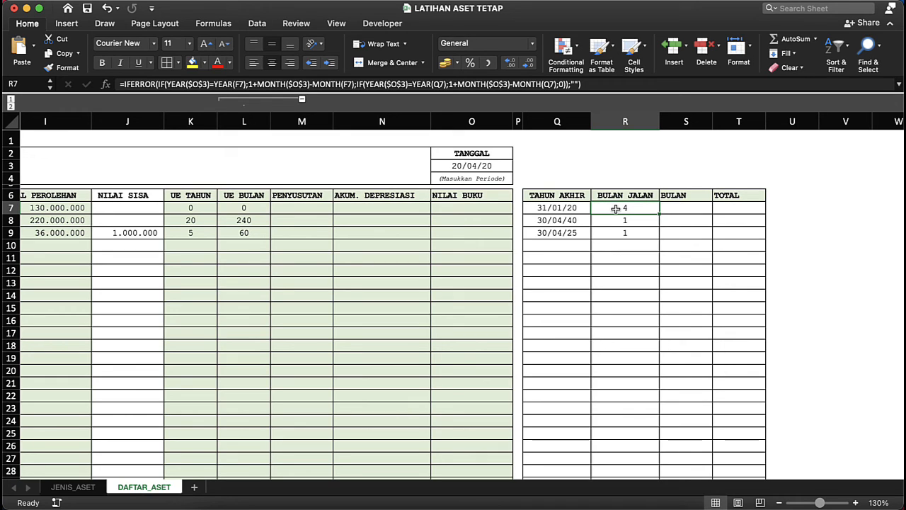
{"action": "left_click", "coordinate": [646, 198]}
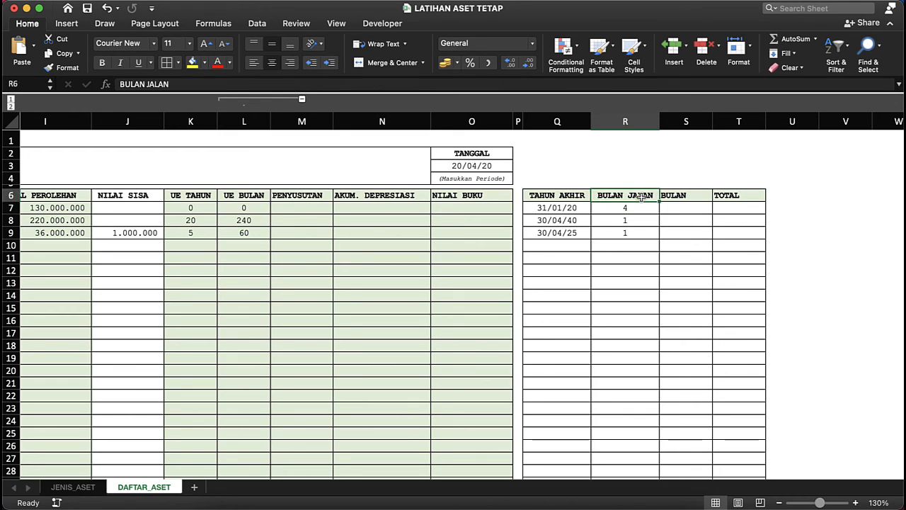
{"action": "left_click", "coordinate": [638, 210]}
{"action": "left_click", "coordinate": [636, 231]}
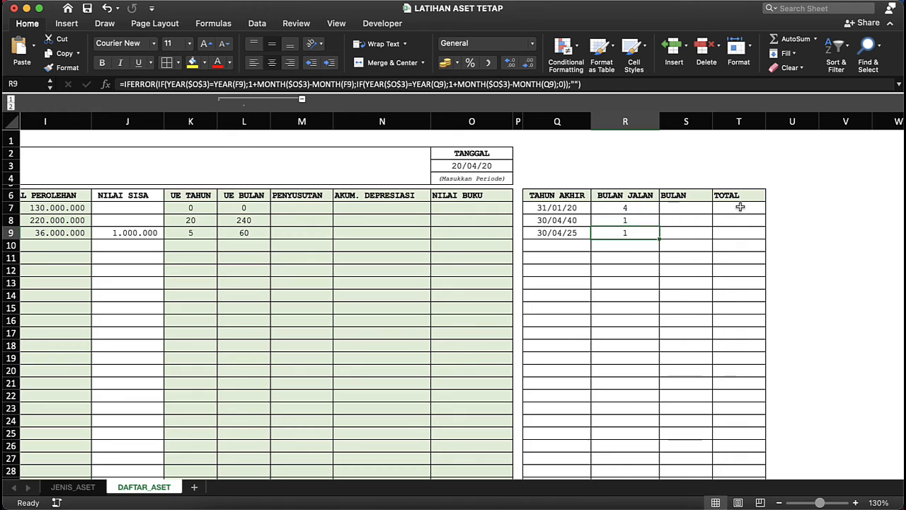
{"action": "left_click", "coordinate": [739, 207]}
{"action": "left_click_drag", "start_coordinate": [634, 208], "coordinate": [633, 230]}
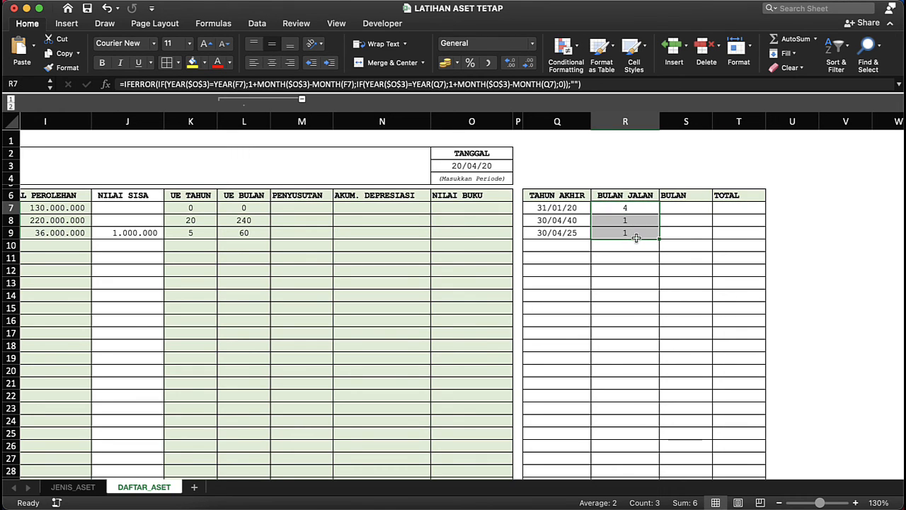
{"action": "left_click", "coordinate": [694, 207]}
{"action": "left_click", "coordinate": [638, 208]}
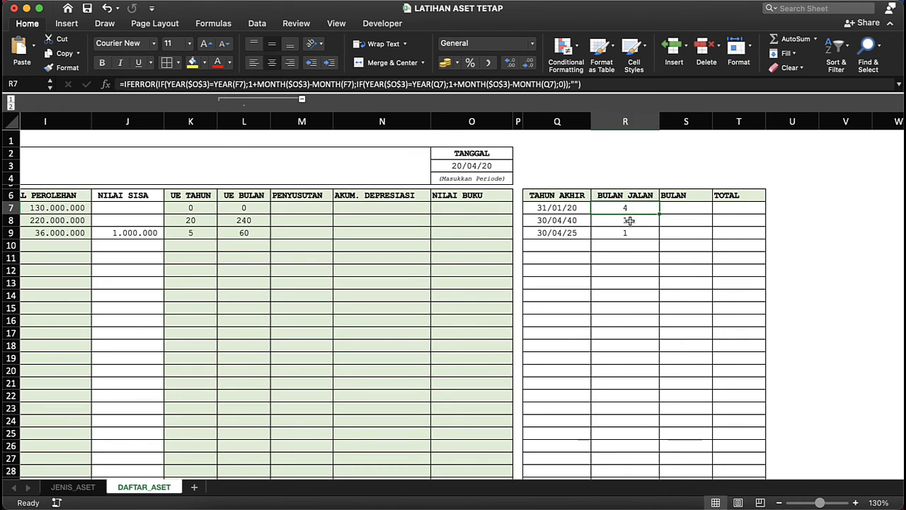
{"action": "left_click", "coordinate": [630, 221]}
{"action": "left_click_drag", "start_coordinate": [696, 209], "coordinate": [698, 230]}
{"action": "left_click", "coordinate": [739, 219]}
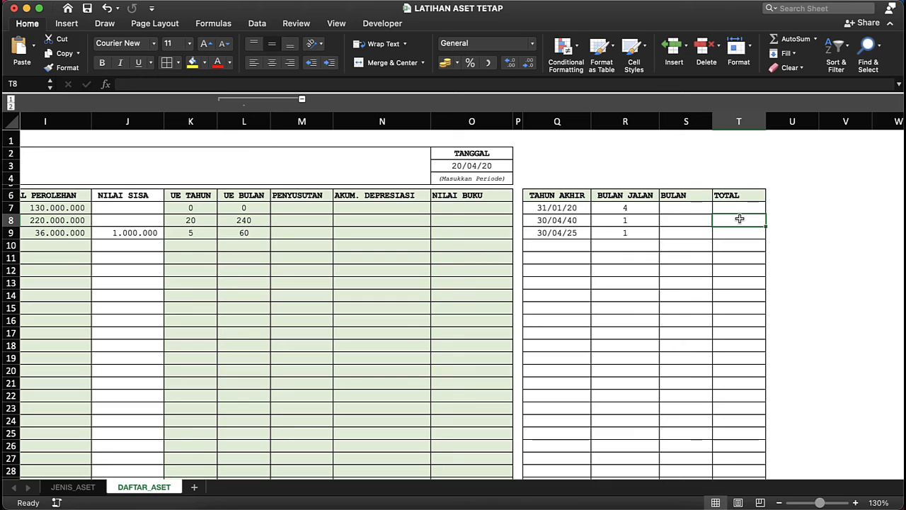
Compare the UE BULAN values in L8 and L9 with the corresponding TOTAL cells T8 and T9
{"action": "left_click", "coordinate": [244, 220]}
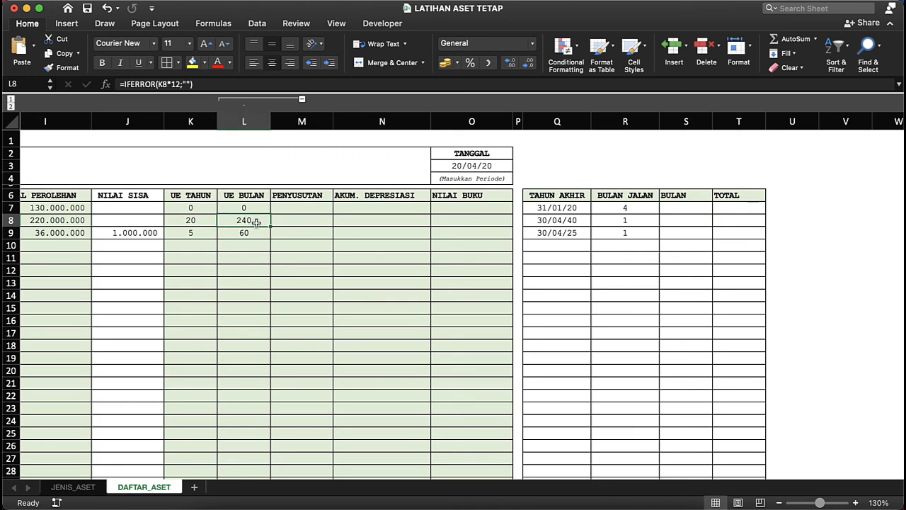
{"action": "left_click", "coordinate": [749, 220]}
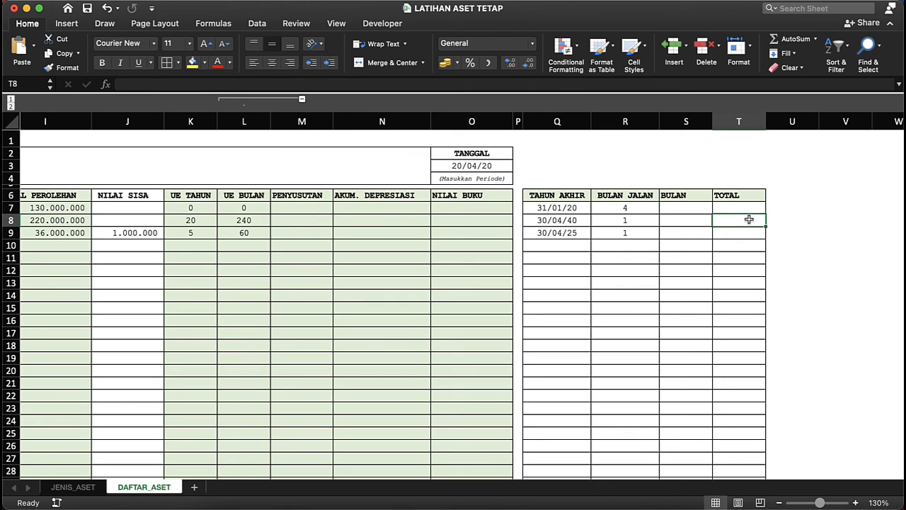
{"action": "left_click", "coordinate": [254, 233]}
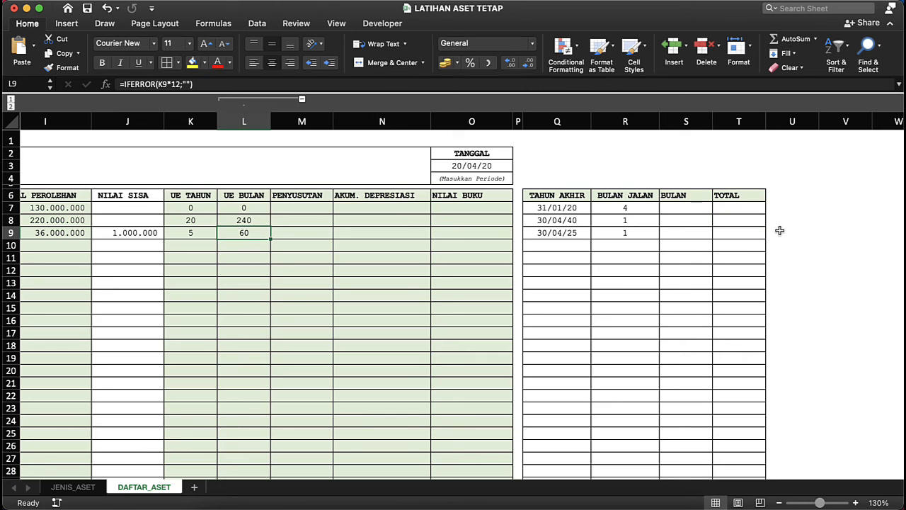
{"action": "left_click", "coordinate": [741, 230]}
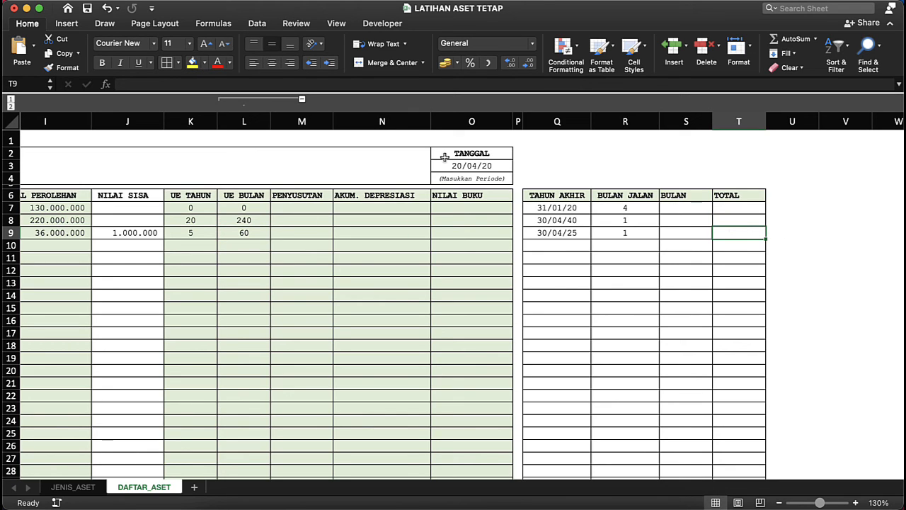
{"action": "left_click", "coordinate": [370, 220]}
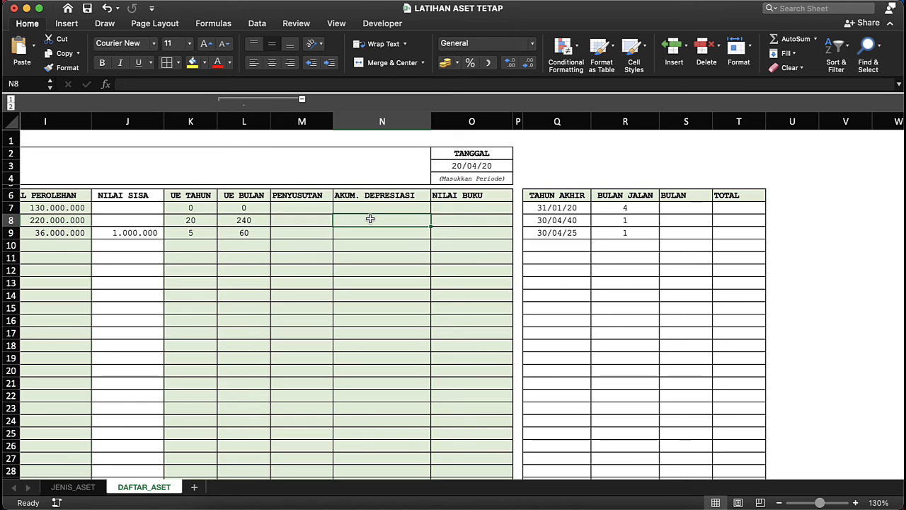
Review helper columns Q:T against the PENYUSUTAN, AKUM. DEPRESIASI and NILAI BUKU columns
{"action": "left_click_drag", "start_coordinate": [678, 207], "coordinate": [710, 224]}
{"action": "left_click", "coordinate": [703, 220]}
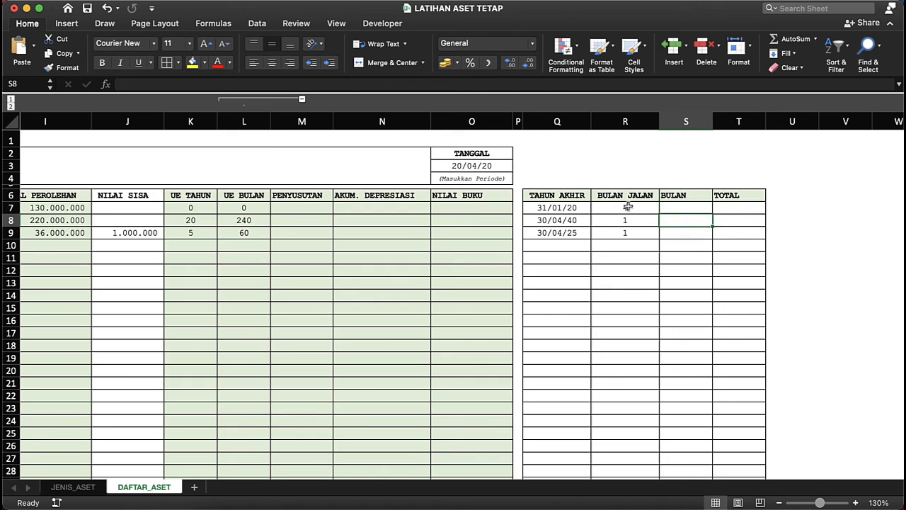
{"action": "left_click", "coordinate": [628, 206]}
{"action": "left_click_drag", "start_coordinate": [557, 124], "coordinate": [736, 134]}
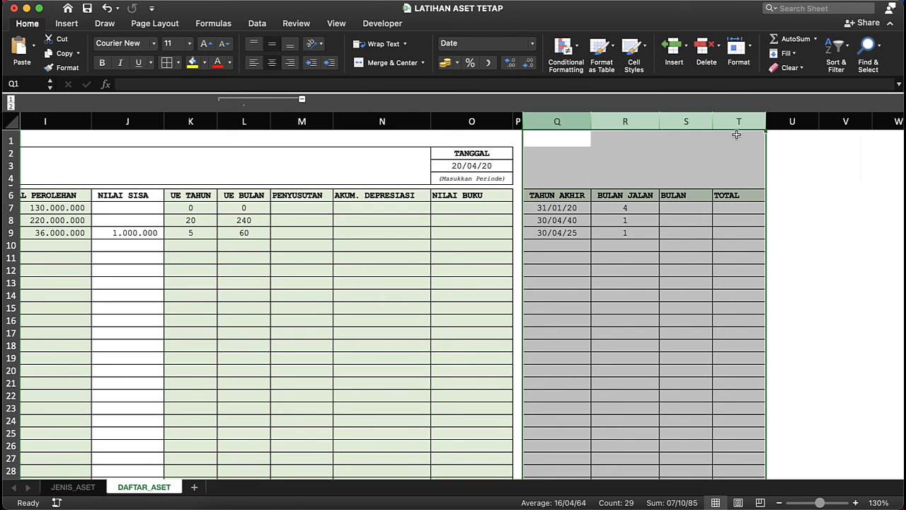
{"action": "left_click", "coordinate": [308, 216]}
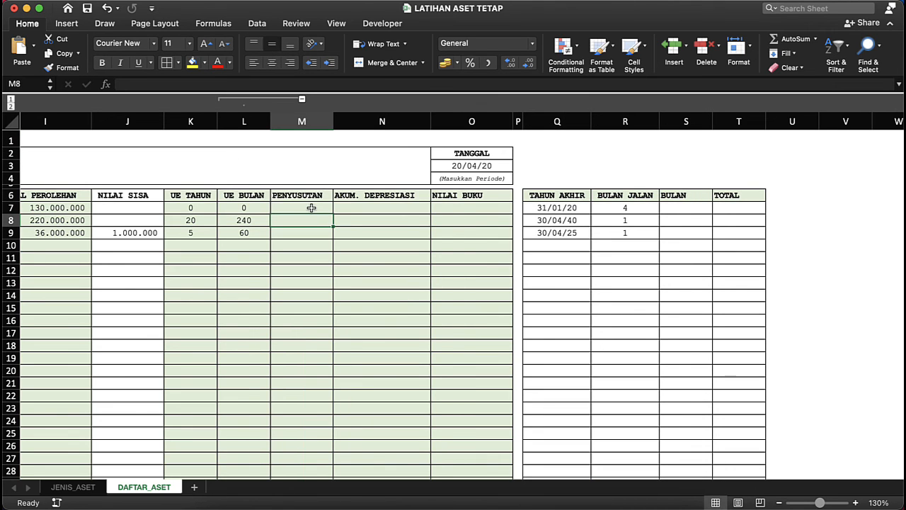
{"action": "left_click", "coordinate": [311, 207]}
{"action": "left_click", "coordinate": [383, 213]}
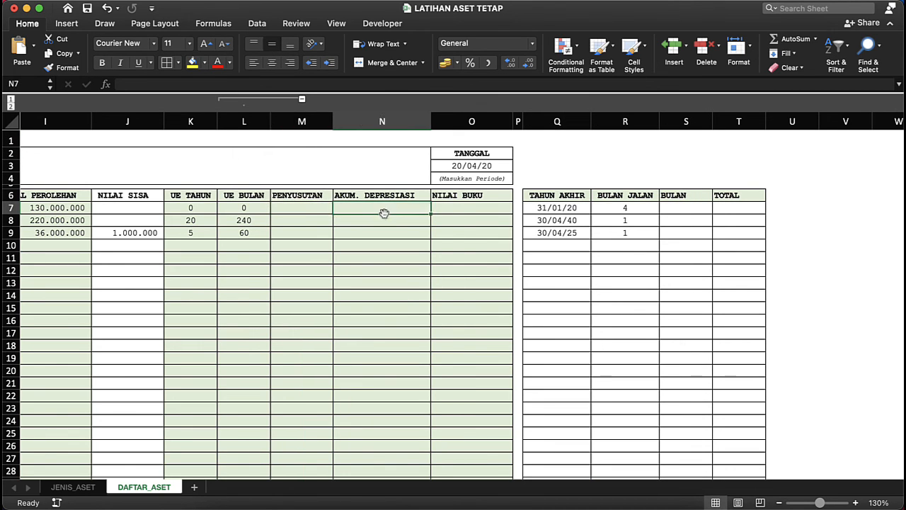
{"action": "left_click", "coordinate": [297, 210]}
{"action": "left_click", "coordinate": [338, 208]}
{"action": "left_click", "coordinate": [465, 199]}
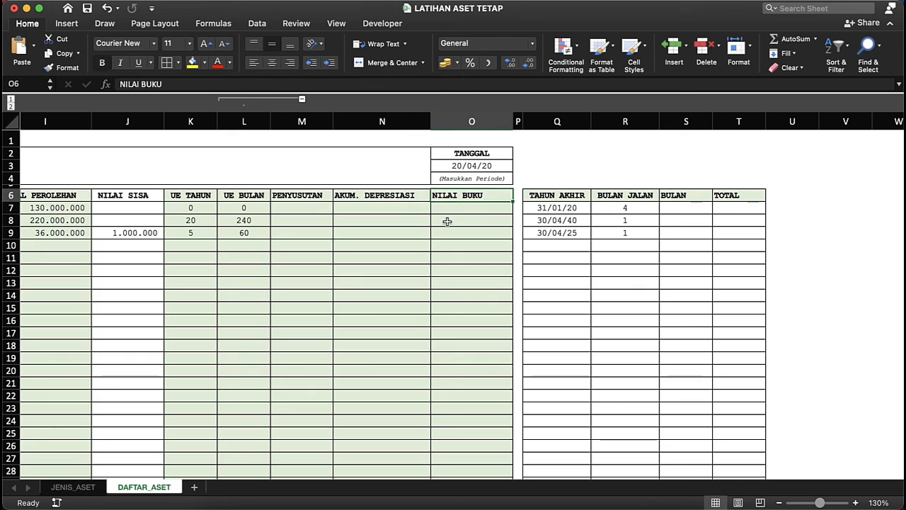
{"action": "left_click", "coordinate": [567, 208]}
{"action": "left_click", "coordinate": [616, 207]}
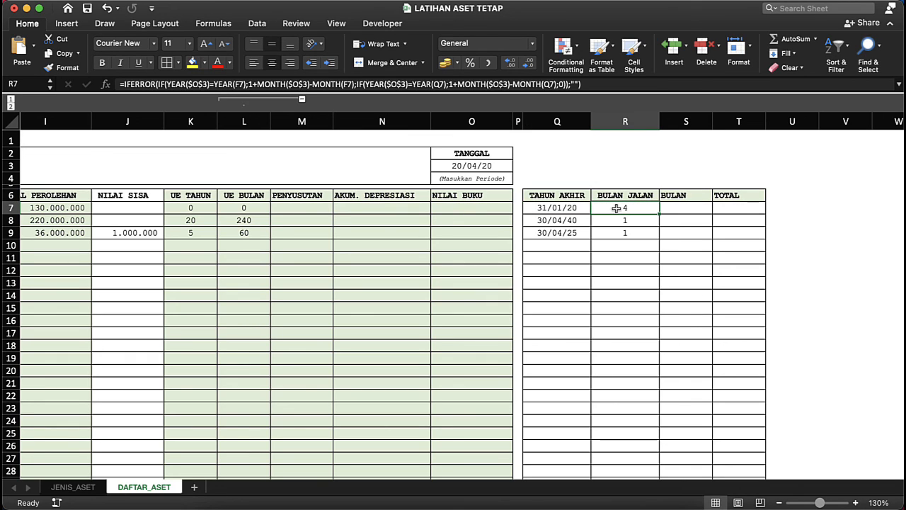
Check the TANGGAL date in O3 against UE BULAN in L7:L8 and the TAHUN AKHIR date in Q8
{"action": "left_click", "coordinate": [468, 171]}
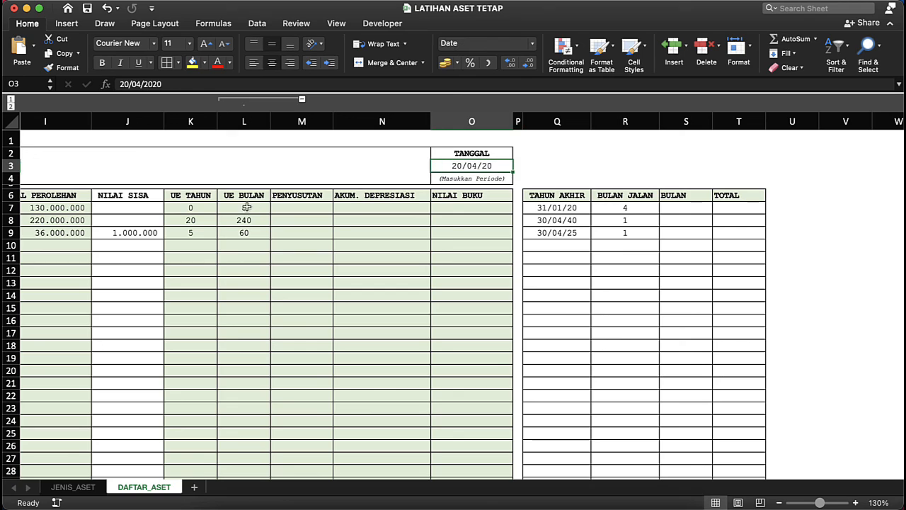
{"action": "left_click", "coordinate": [231, 211]}
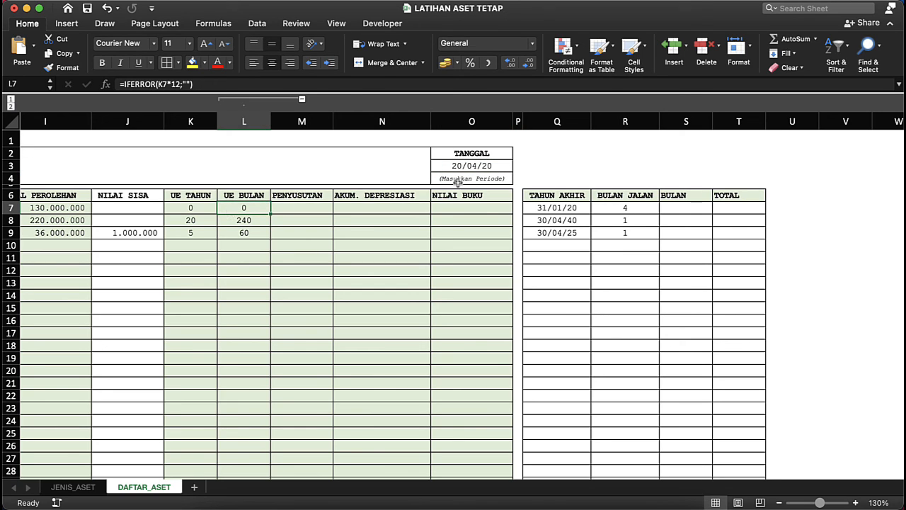
{"action": "left_click", "coordinate": [489, 166]}
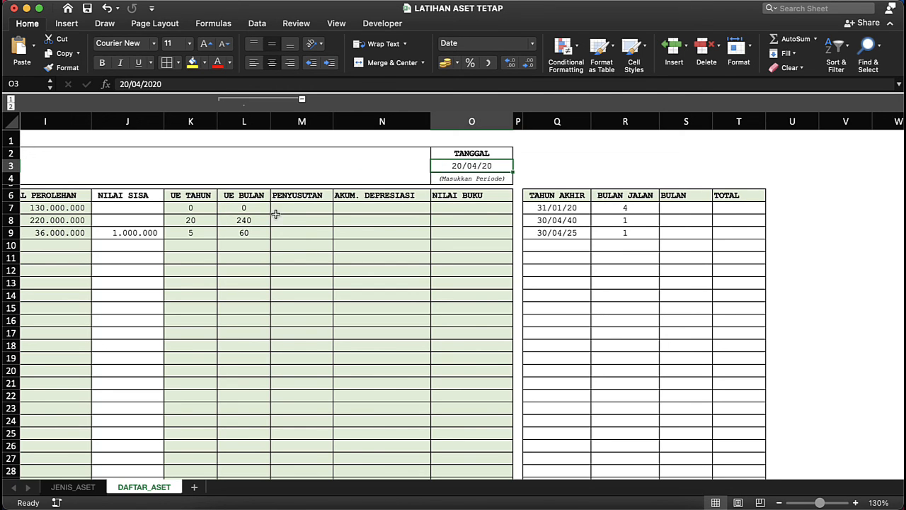
{"action": "left_click", "coordinate": [252, 221]}
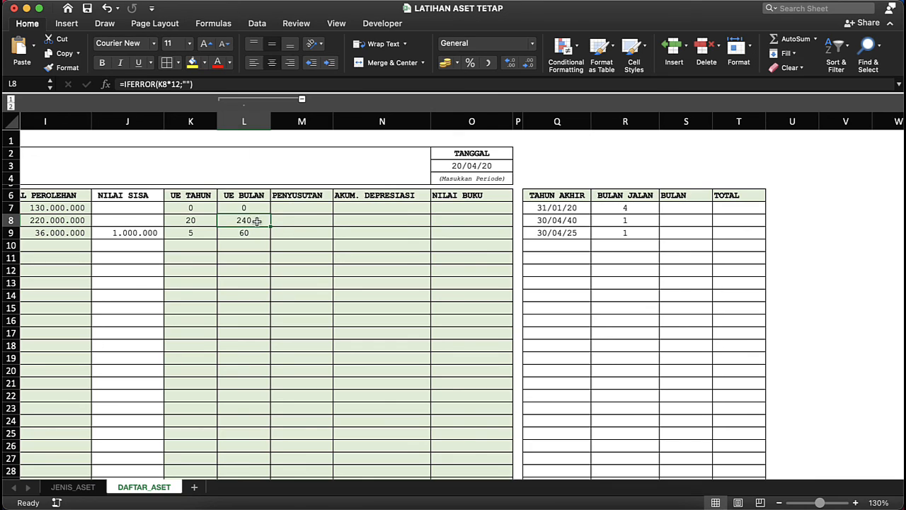
{"action": "left_click", "coordinate": [567, 220]}
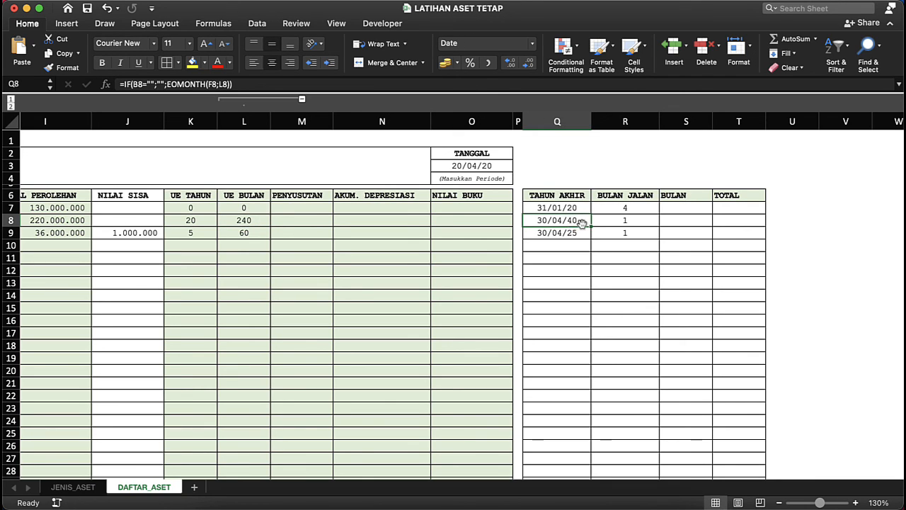
{"action": "left_click", "coordinate": [499, 167]}
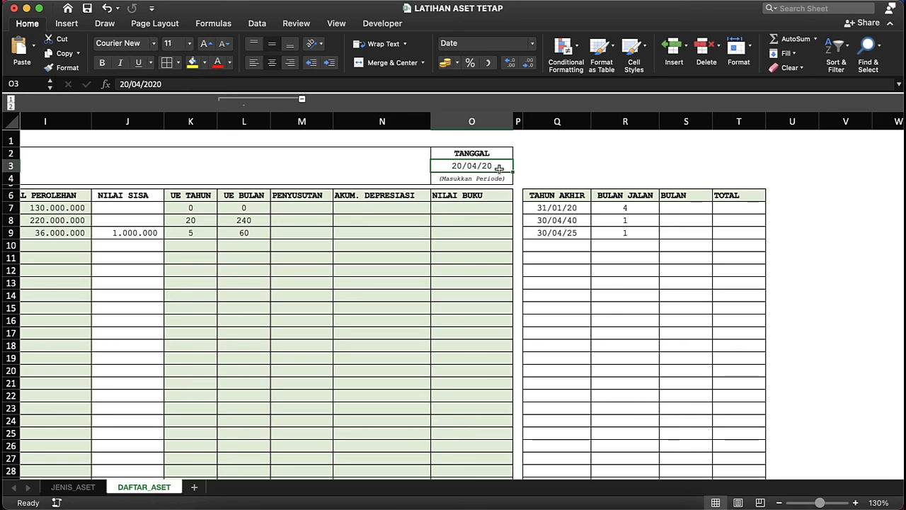
{"action": "scroll", "coordinate": [499, 168], "scroll_direction": "left", "scroll_amount": 5}
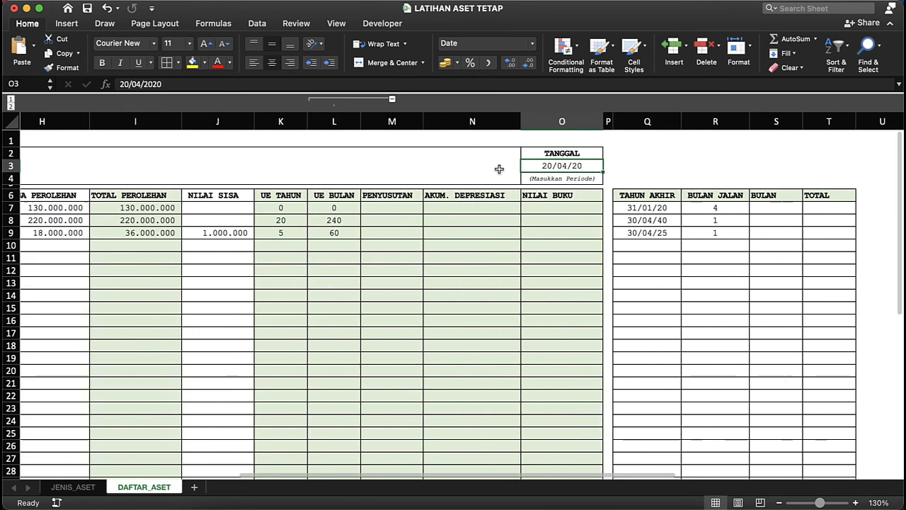
{"action": "scroll", "coordinate": [499, 169], "scroll_direction": "right", "scroll_amount": 3}
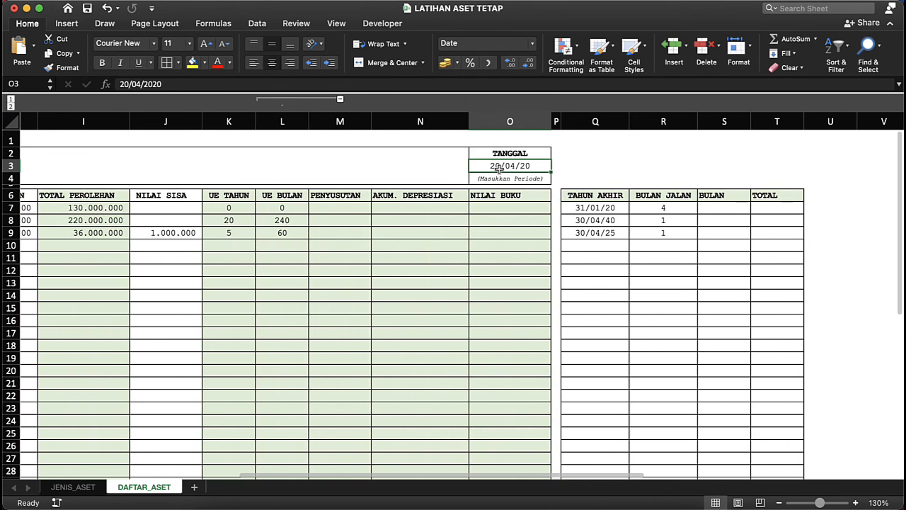
Inspect the BULAN JALAN formulas in R8 and R7 and compare R7 with the TAHUN AKHIR date in Q7
{"action": "left_click", "coordinate": [659, 222]}
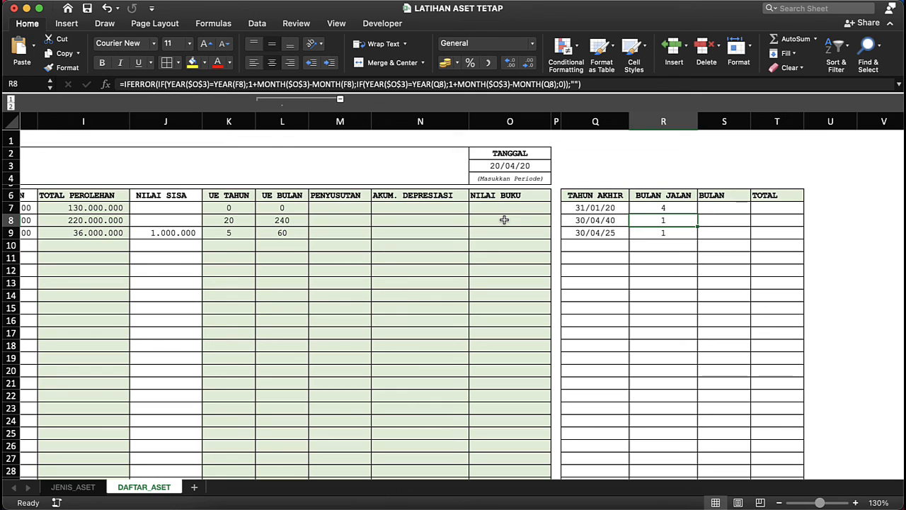
{"action": "left_click", "coordinate": [610, 207]}
{"action": "left_click", "coordinate": [647, 207]}
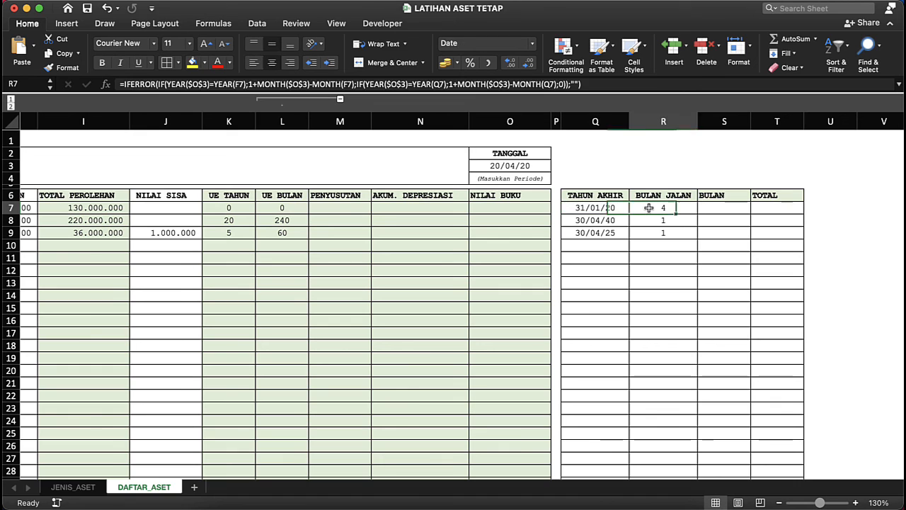
{"action": "left_click", "coordinate": [574, 209]}
{"action": "left_click", "coordinate": [644, 211]}
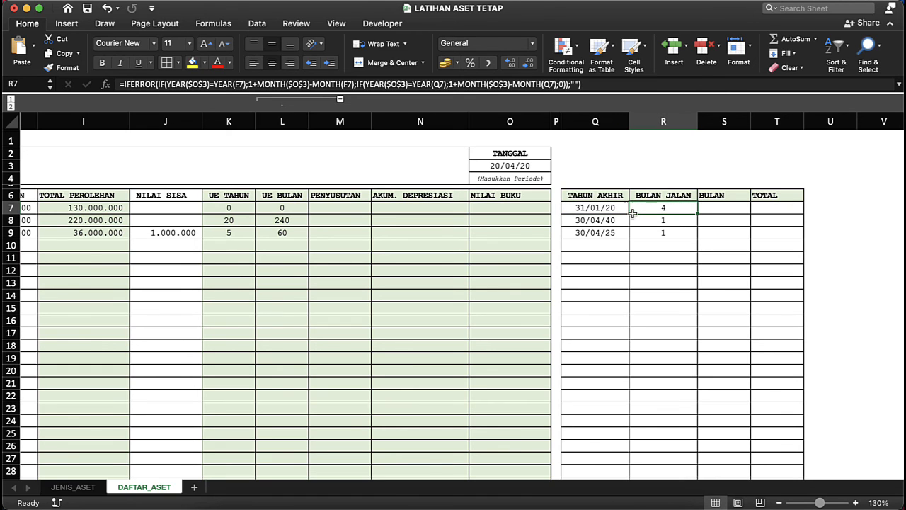
Look over the three assets' entries from the UE BULAN column back to KODE AKTIVA in DAFTAR_ASET
{"action": "scroll", "coordinate": [460, 227], "scroll_direction": "left", "scroll_amount": 2}
{"action": "scroll", "coordinate": [460, 228], "scroll_direction": "left", "scroll_amount": 5}
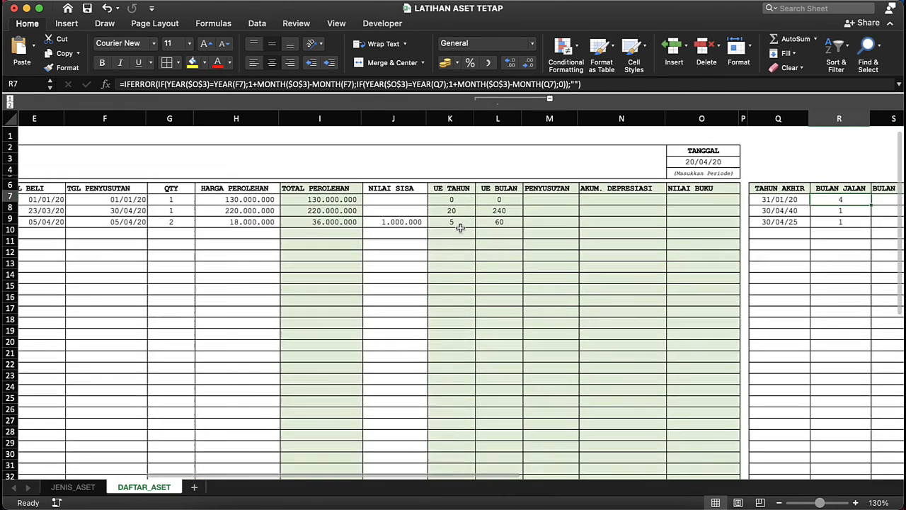
{"action": "scroll", "coordinate": [460, 231], "scroll_direction": "down", "scroll_amount": 2}
{"action": "left_click", "coordinate": [378, 226]}
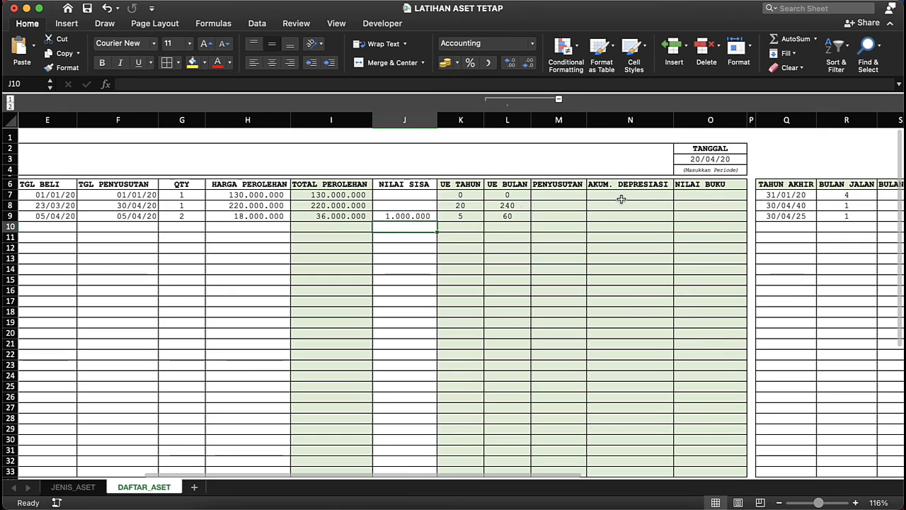
{"action": "left_click", "coordinate": [492, 233]}
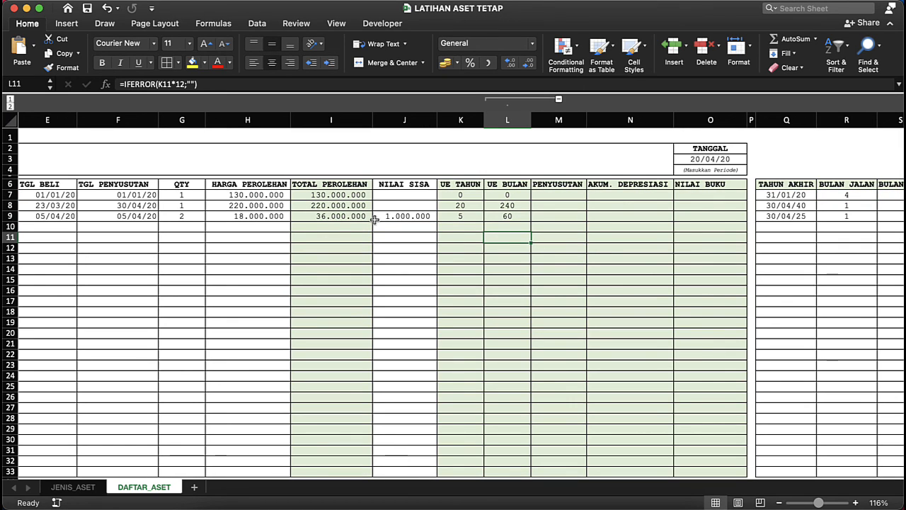
{"action": "left_click", "coordinate": [404, 228]}
{"action": "scroll", "coordinate": [404, 231], "scroll_direction": "left", "scroll_amount": 2}
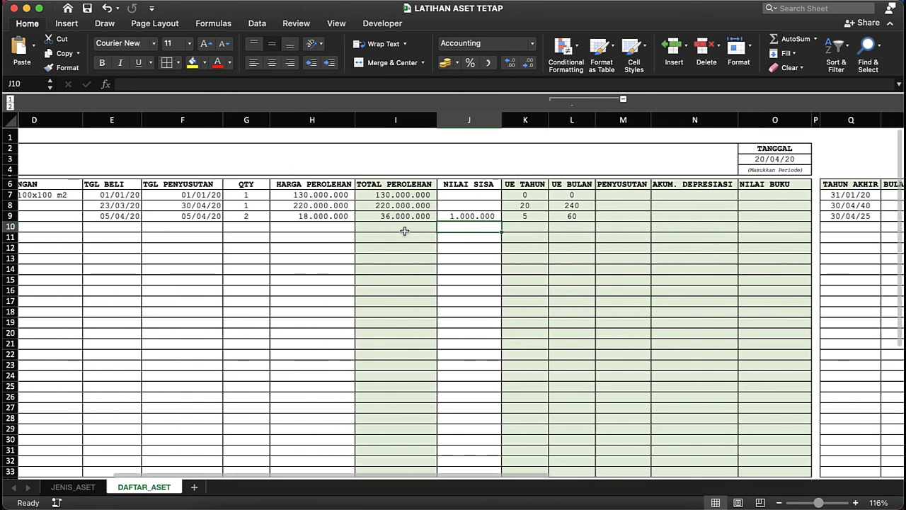
{"action": "scroll", "coordinate": [404, 231], "scroll_direction": "left", "scroll_amount": 5}
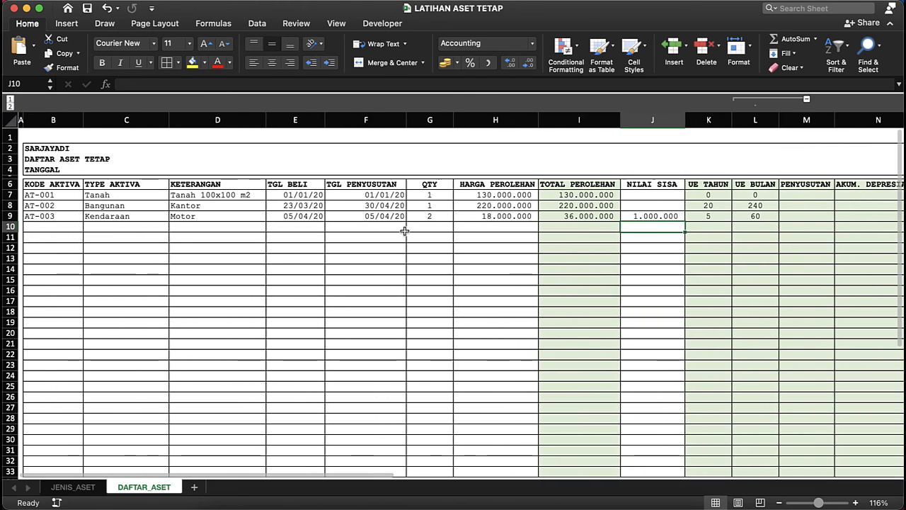